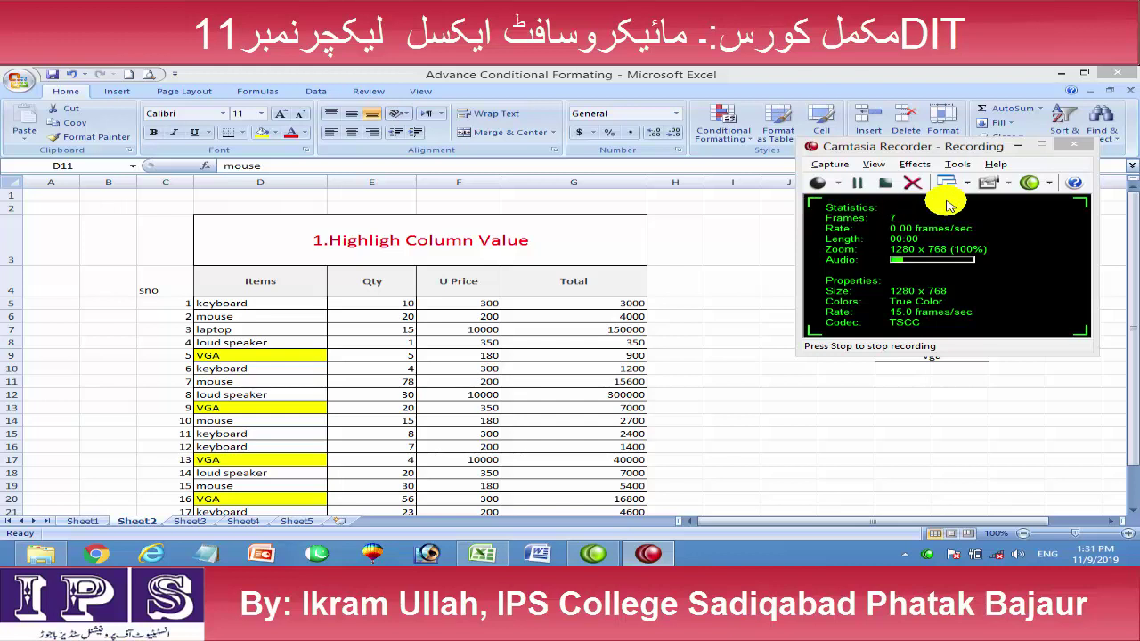
Activate the Excel workbook window, pick cells F8 and E10, and scroll down
{"action": "left_click", "coordinate": [1016, 145]}
{"action": "left_click", "coordinate": [737, 378]}
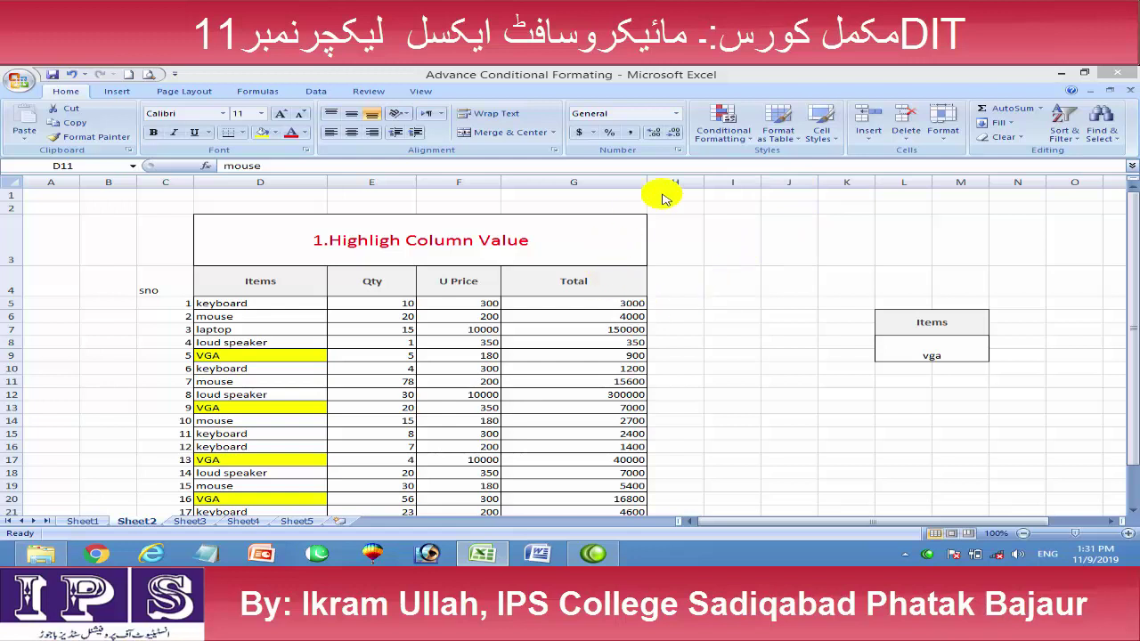
{"action": "left_click", "coordinate": [331, 323]}
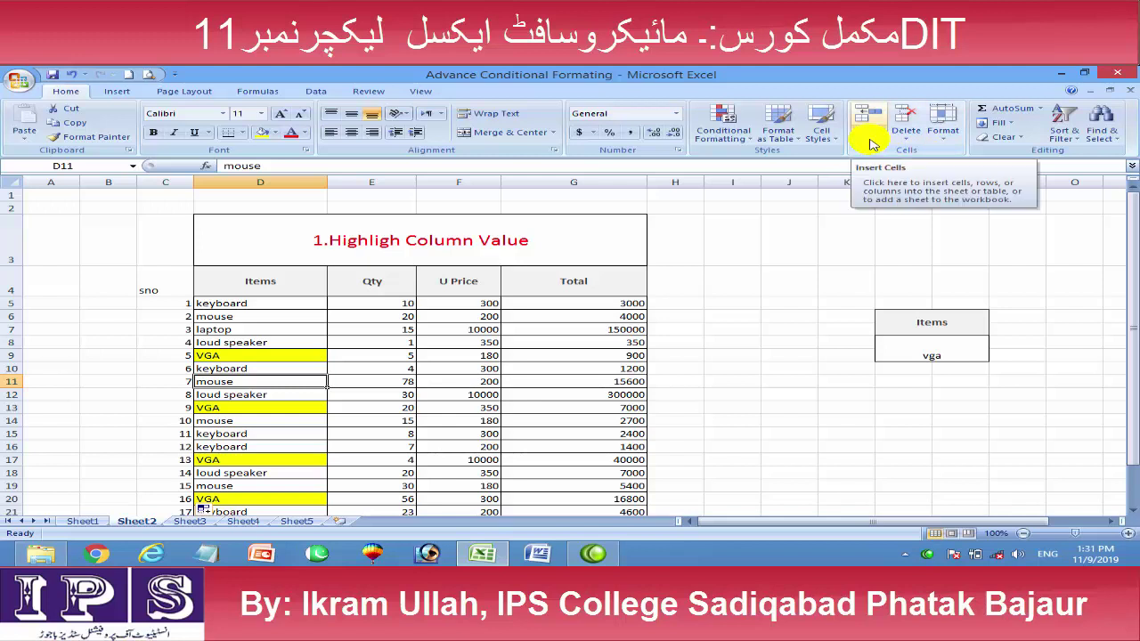
{"action": "left_click", "coordinate": [465, 343]}
{"action": "left_click", "coordinate": [391, 366]}
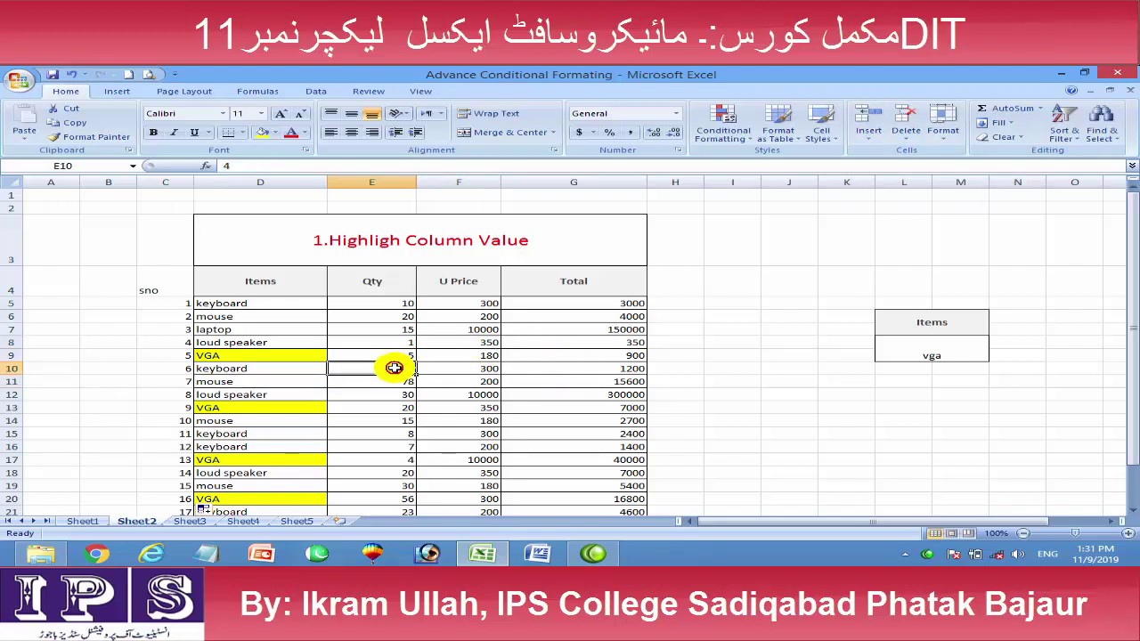
{"action": "scroll", "coordinate": [664, 315], "scroll_direction": "down", "scroll_amount": 1}
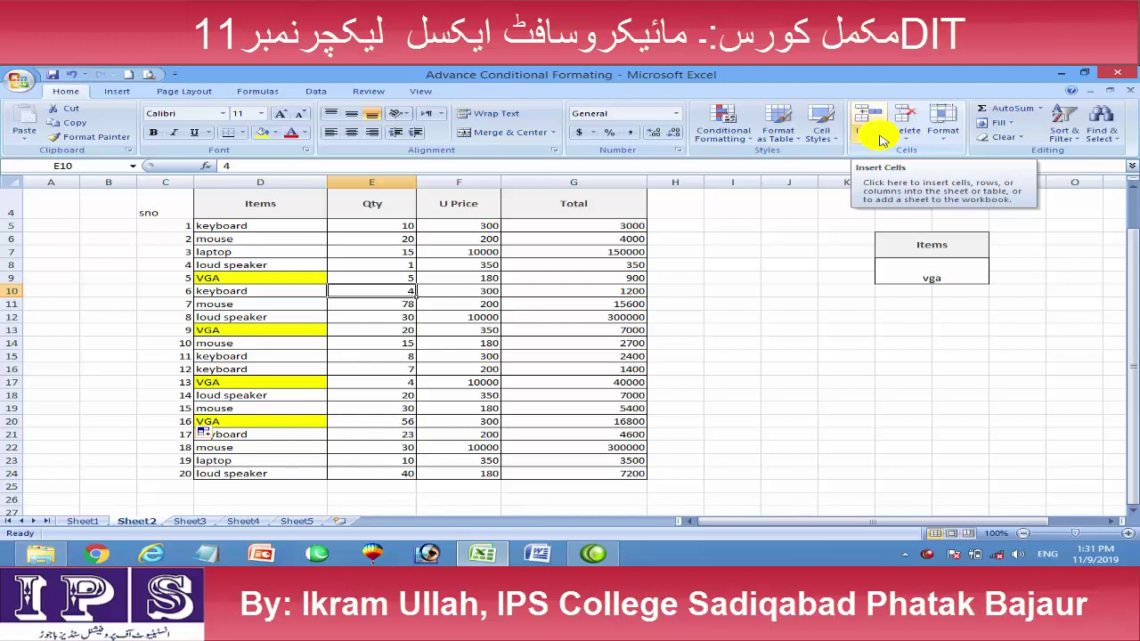
Select cell D6 and show the Insert choices in the Home tab's Cells group
{"action": "left_click", "coordinate": [452, 281]}
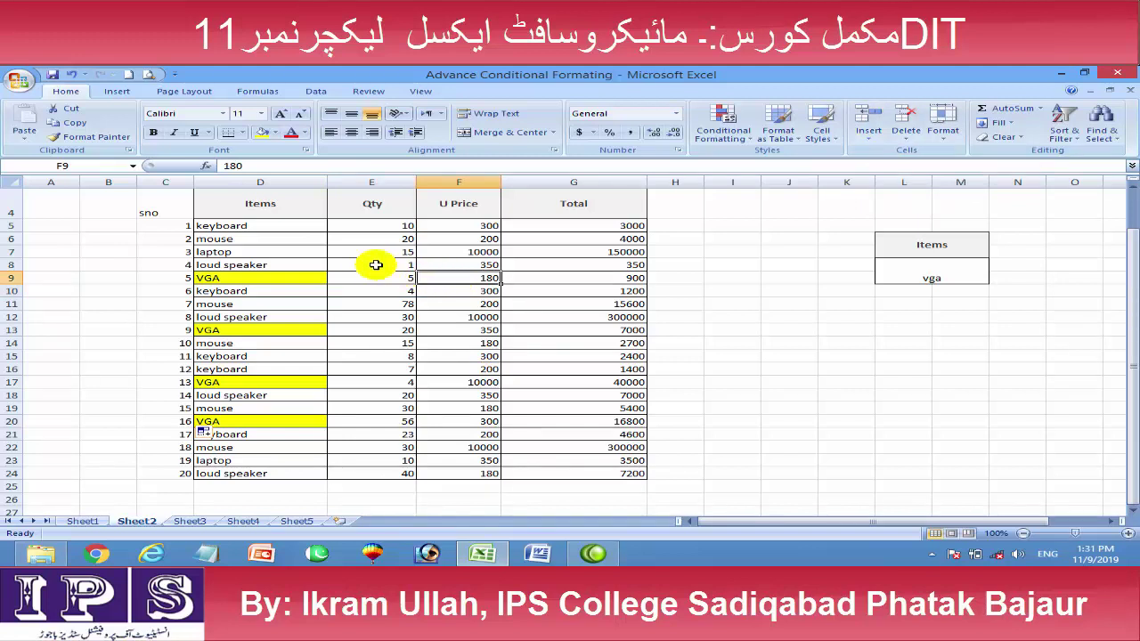
{"action": "left_click", "coordinate": [374, 262]}
{"action": "left_click", "coordinate": [242, 239]}
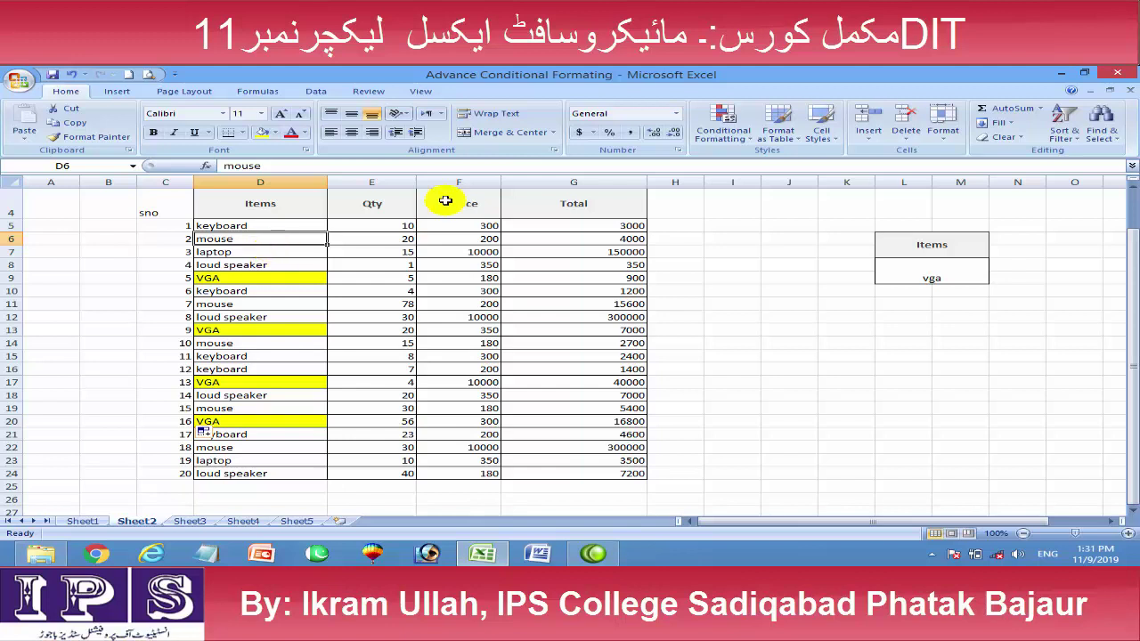
{"action": "left_click", "coordinate": [864, 140]}
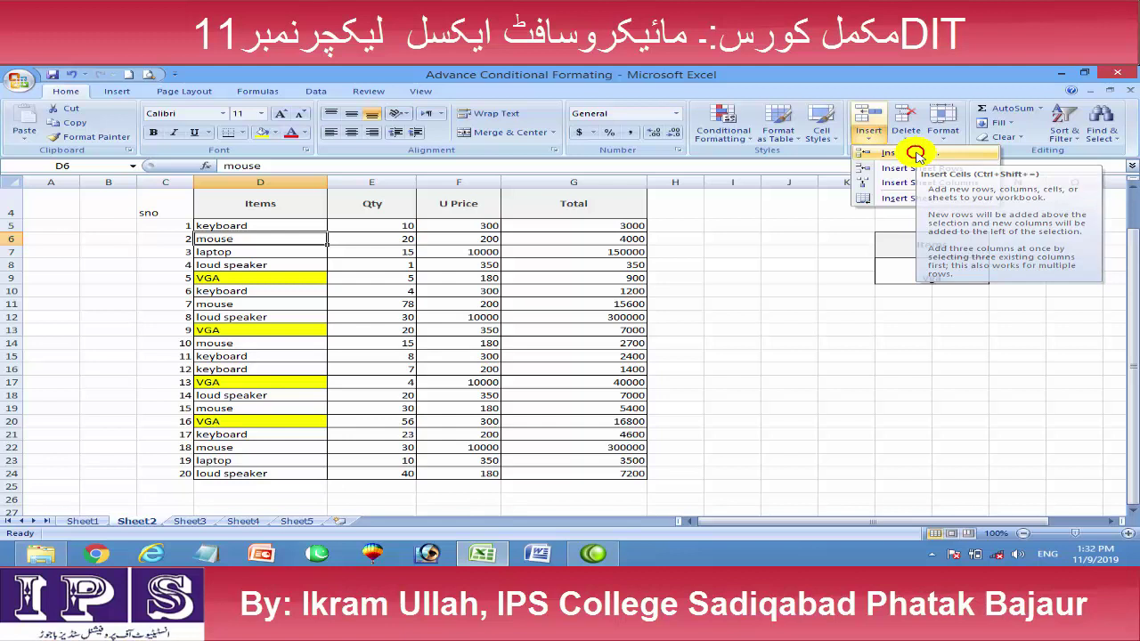
{"action": "left_click", "coordinate": [917, 157]}
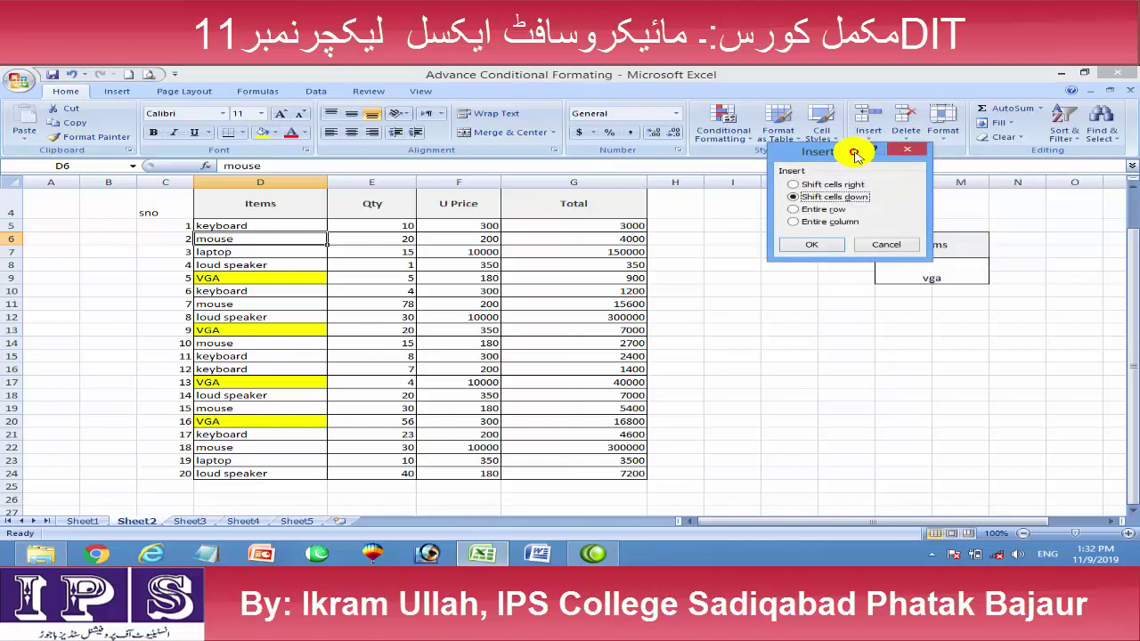
{"action": "left_click_drag", "start_coordinate": [821, 158], "coordinate": [870, 103]}
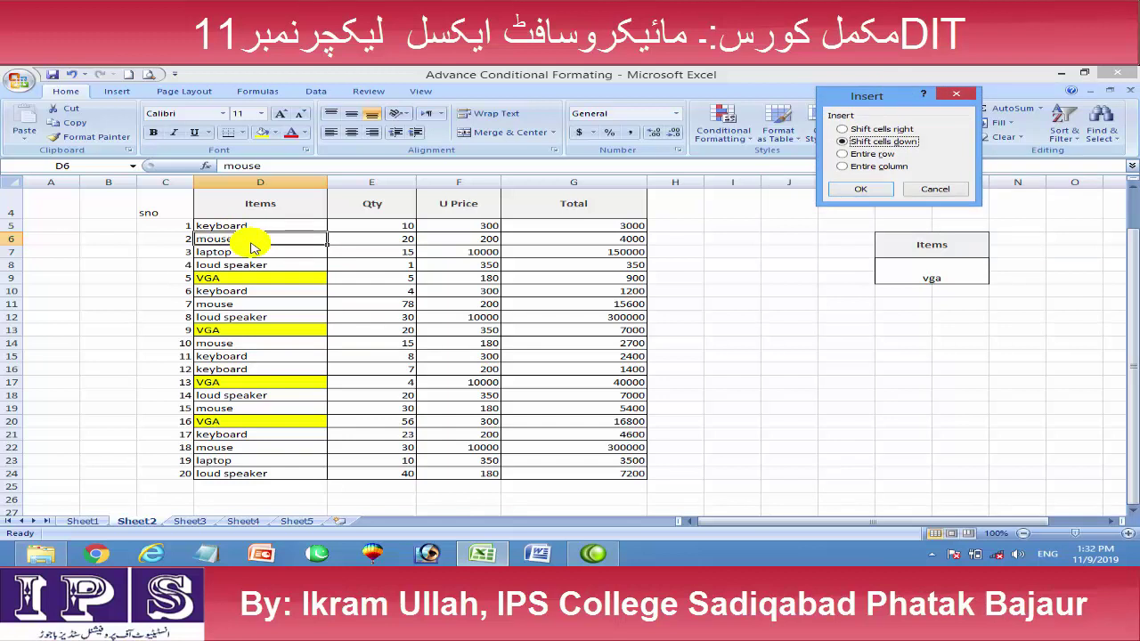
{"action": "left_click", "coordinate": [883, 129]}
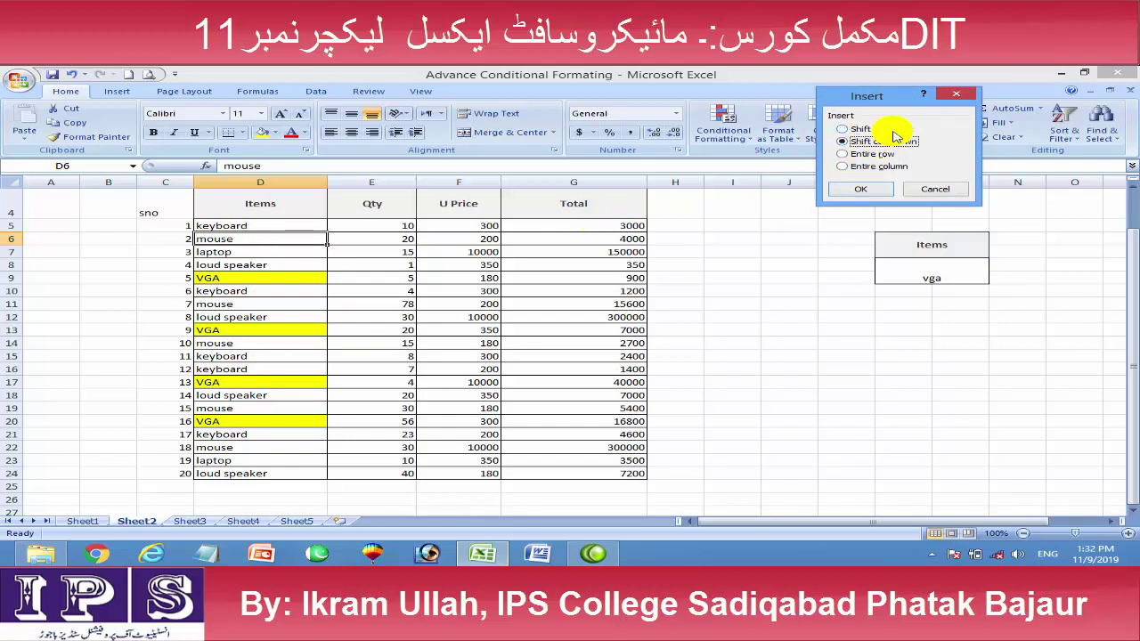
{"action": "left_click", "coordinate": [901, 145]}
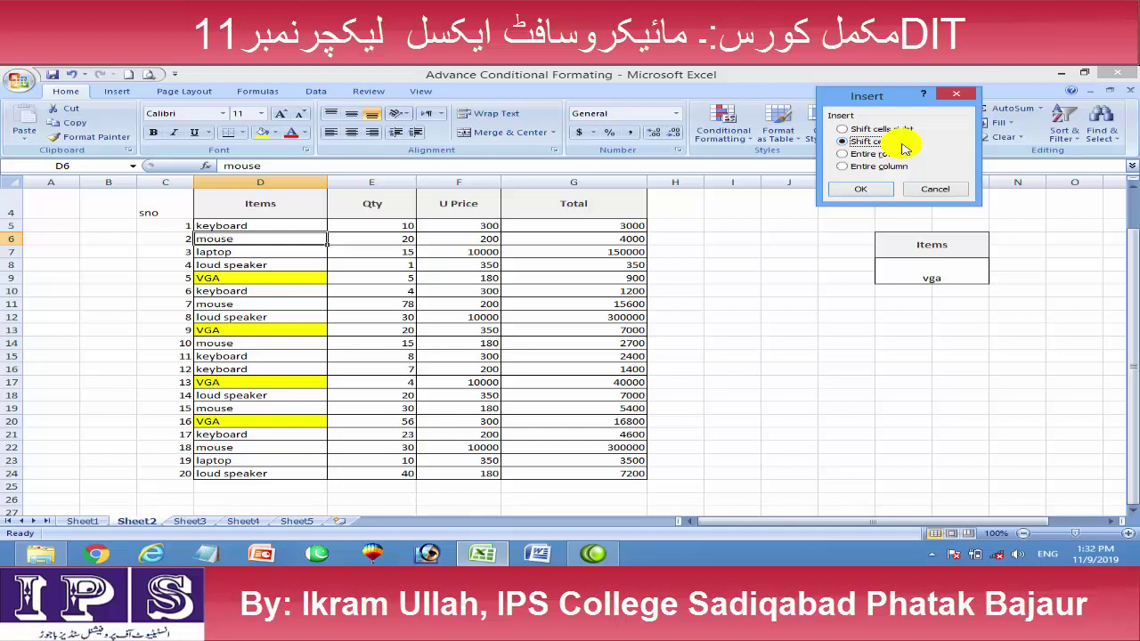
{"action": "left_click", "coordinate": [868, 129]}
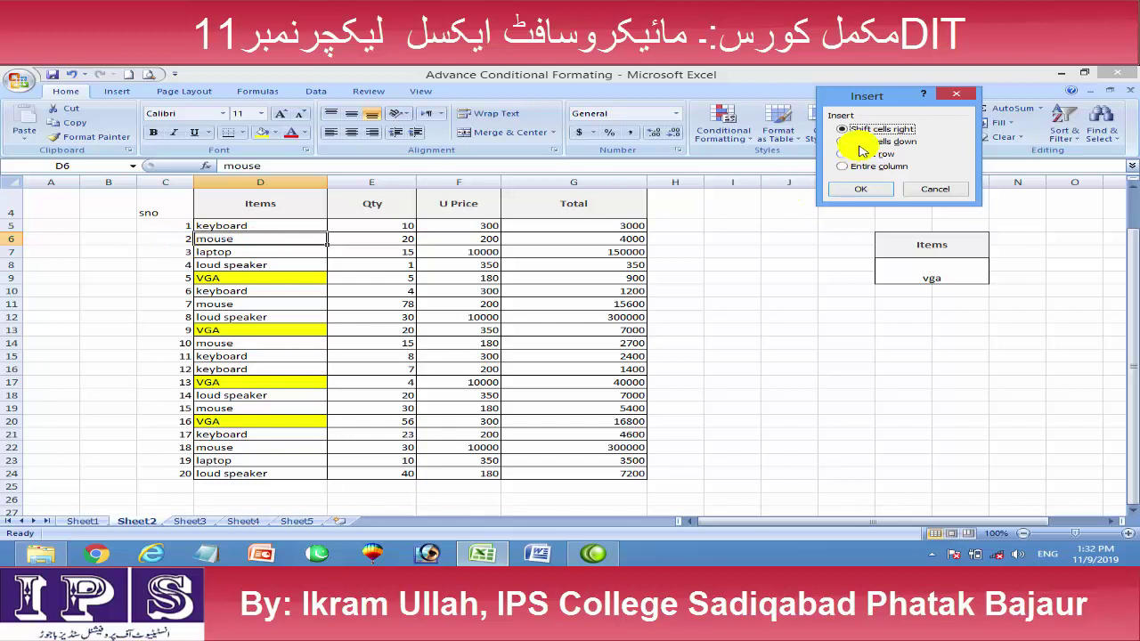
{"action": "left_click", "coordinate": [860, 187]}
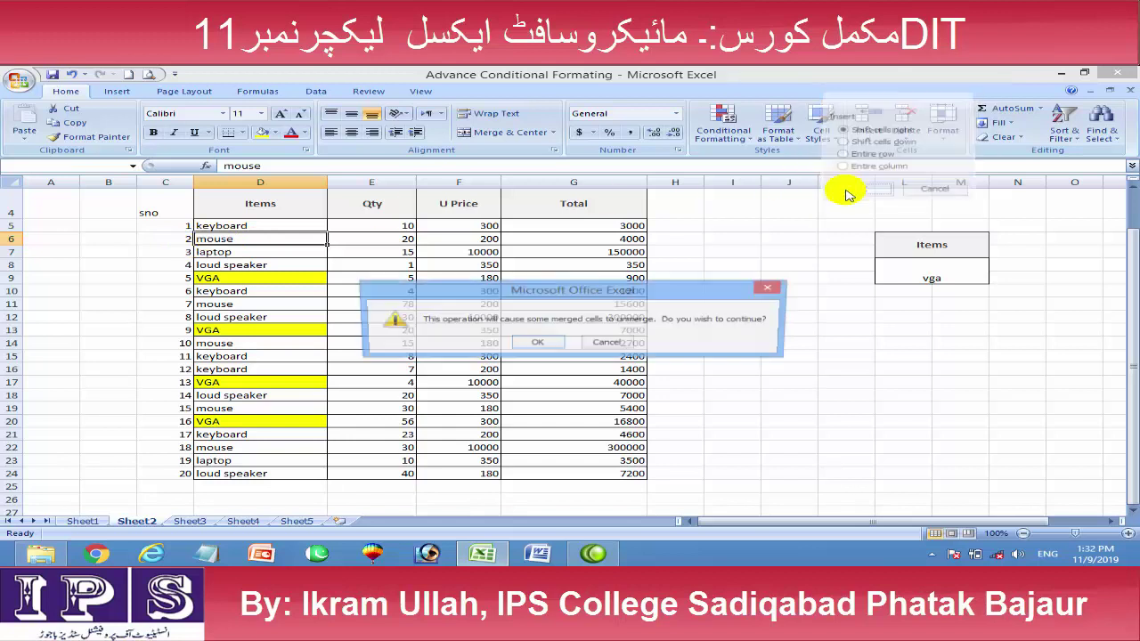
{"action": "left_click", "coordinate": [537, 343]}
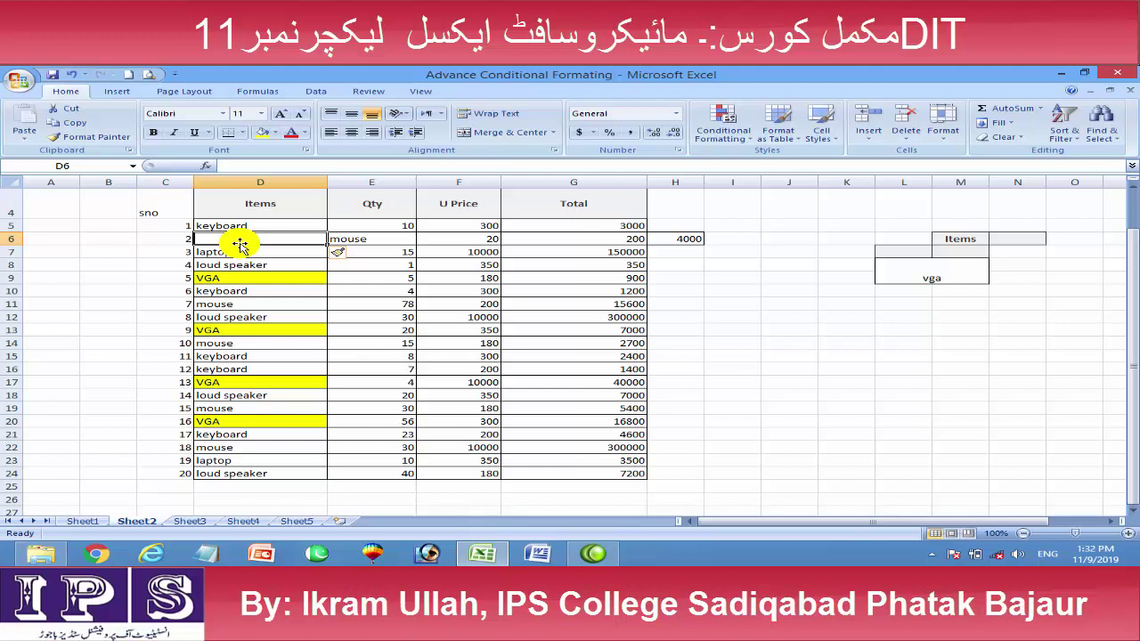
{"action": "key", "text": "ctrl+z"}
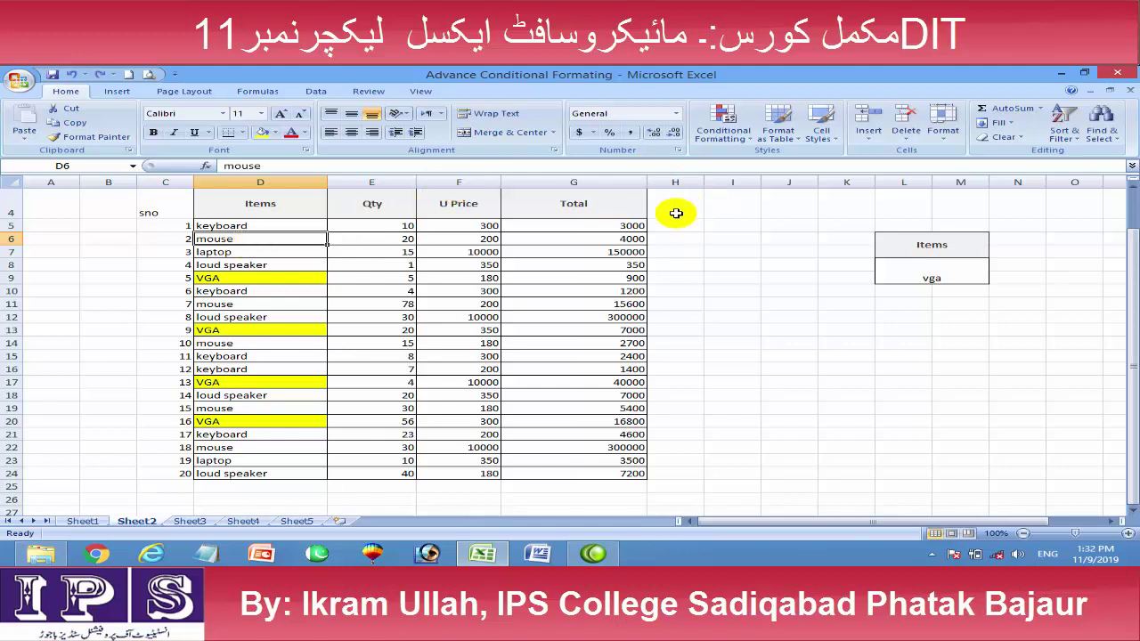
{"action": "left_click", "coordinate": [461, 240]}
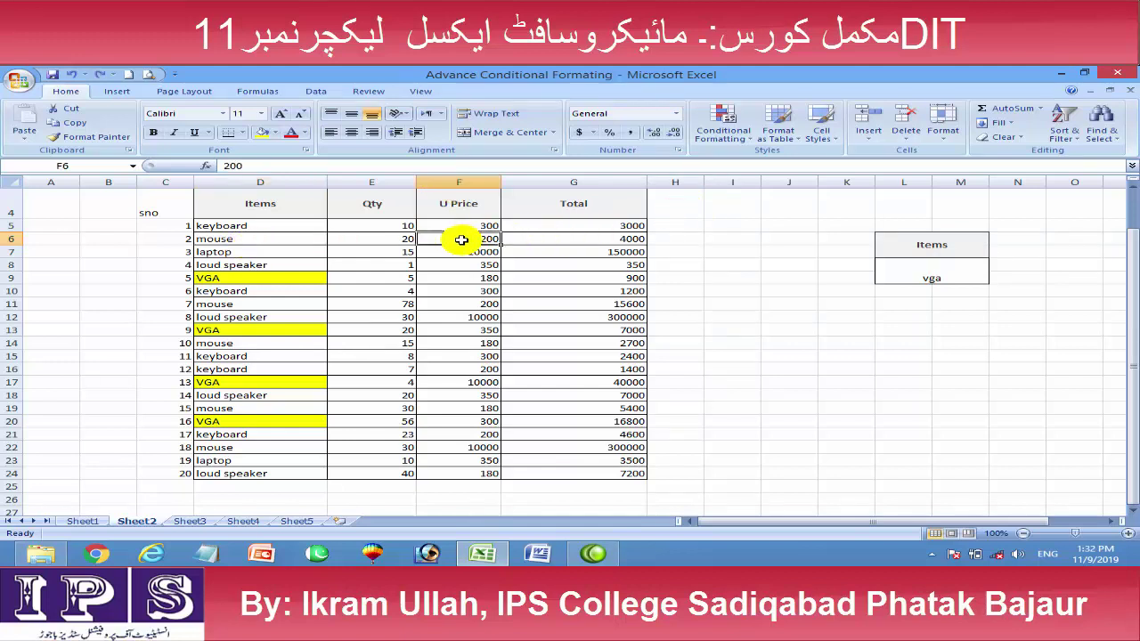
{"action": "left_click", "coordinate": [865, 135]}
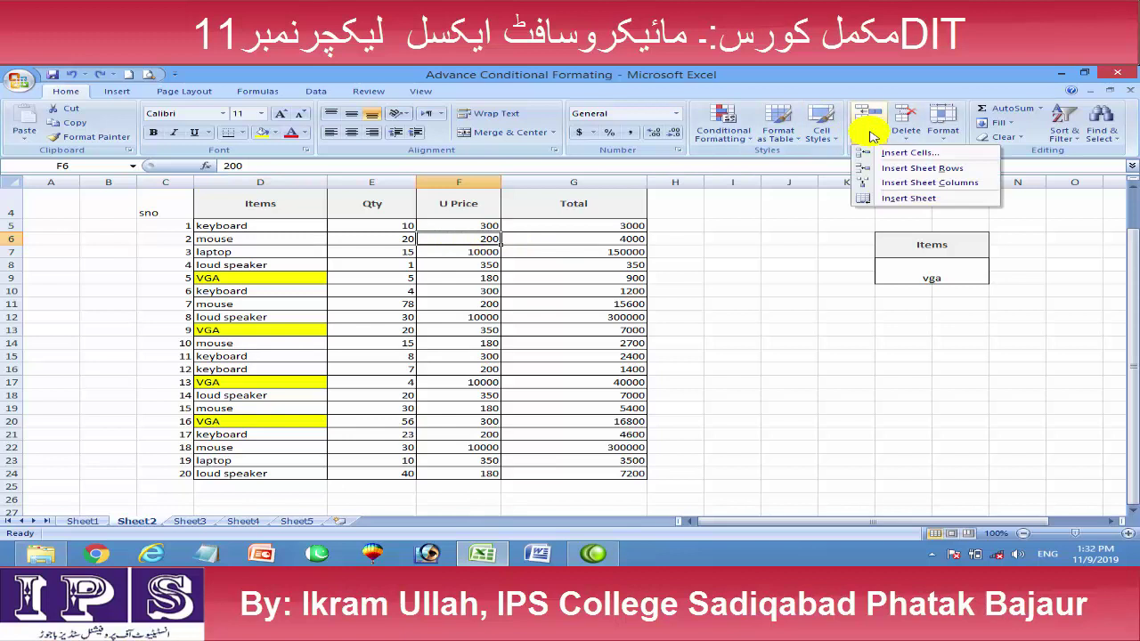
{"action": "left_click", "coordinate": [914, 153]}
{"action": "left_click", "coordinate": [870, 154]}
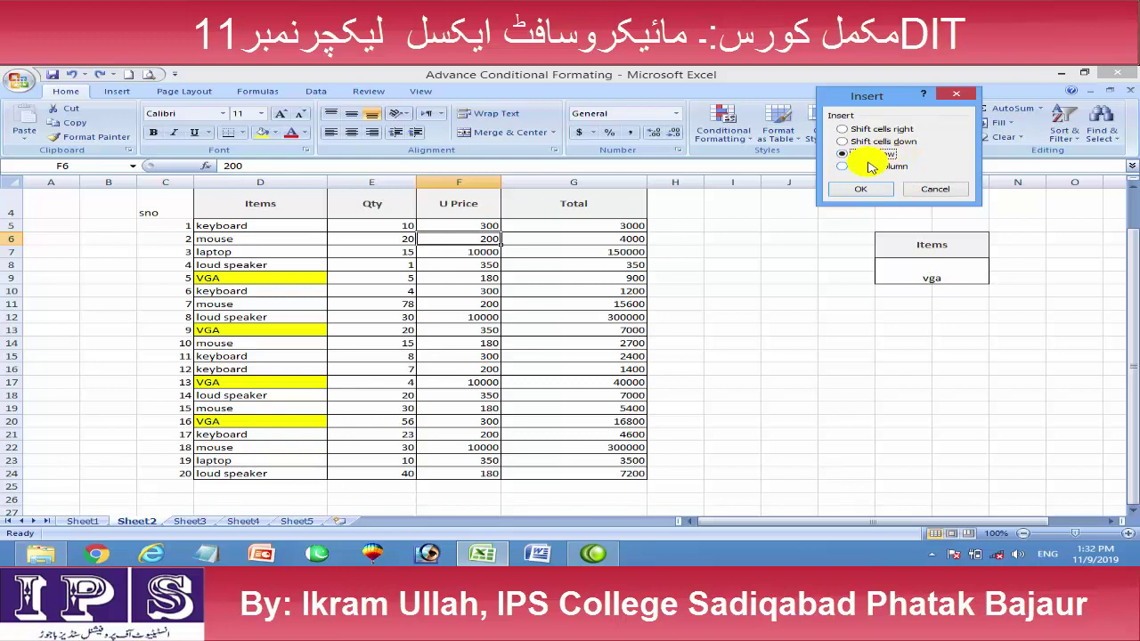
{"action": "left_click", "coordinate": [861, 166]}
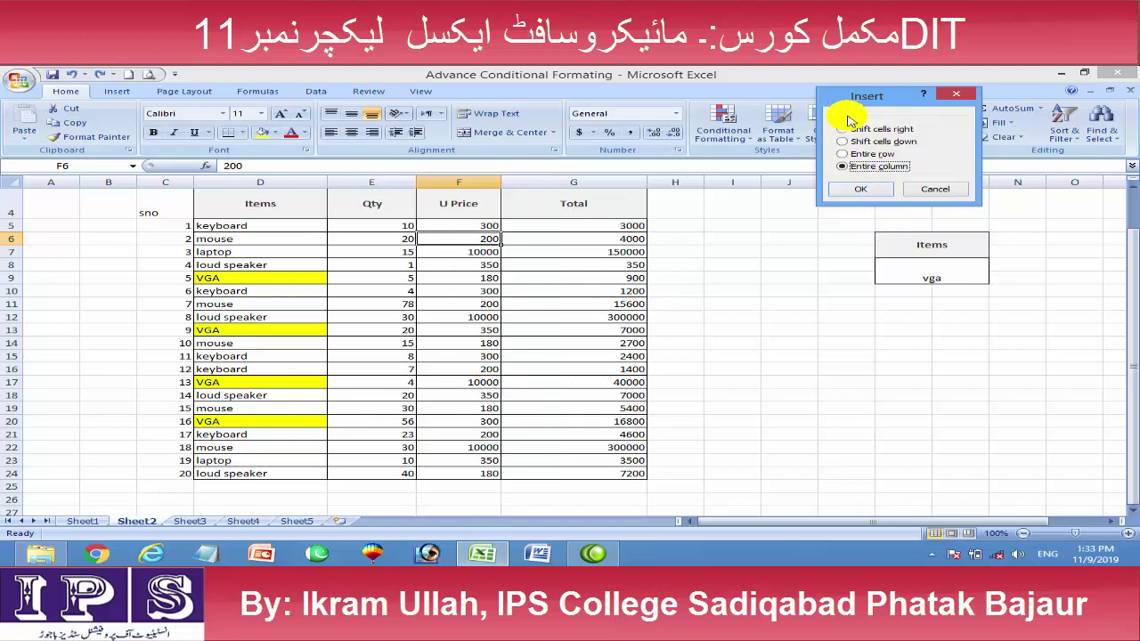
{"action": "left_click_drag", "start_coordinate": [843, 101], "coordinate": [553, 167]}
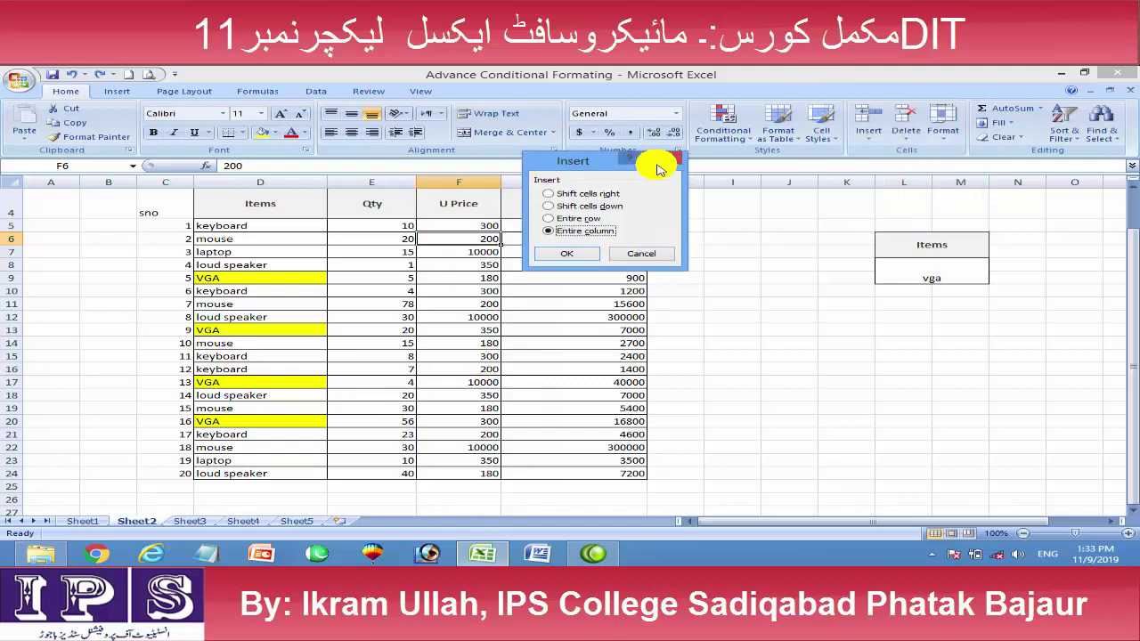
{"action": "left_click", "coordinate": [663, 160]}
{"action": "right_click", "coordinate": [606, 249]}
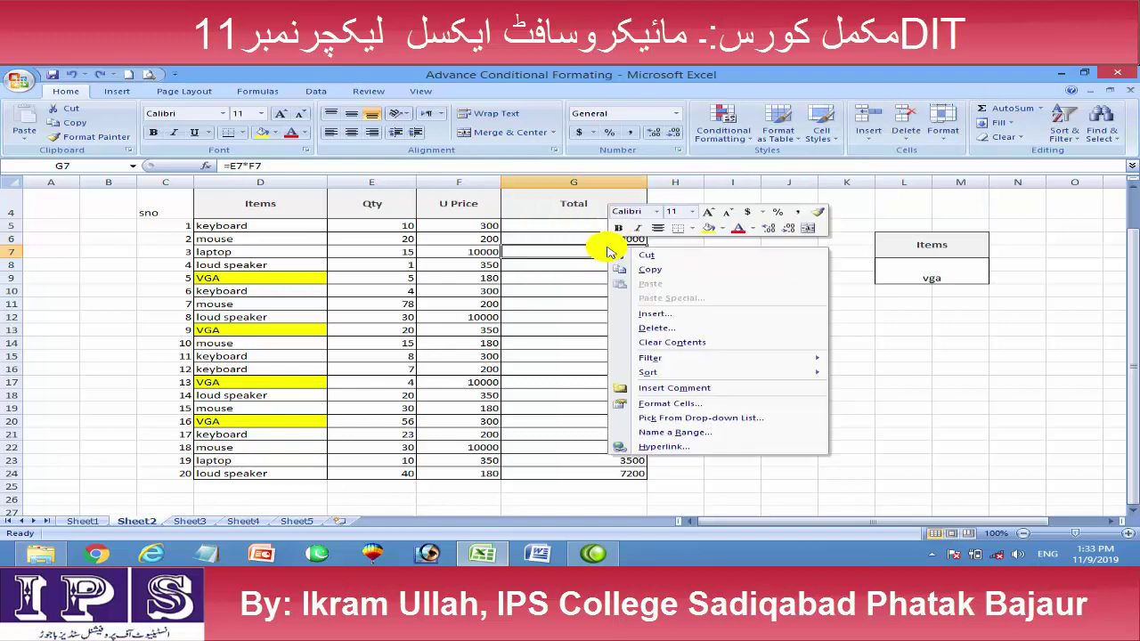
{"action": "left_click", "coordinate": [653, 319]}
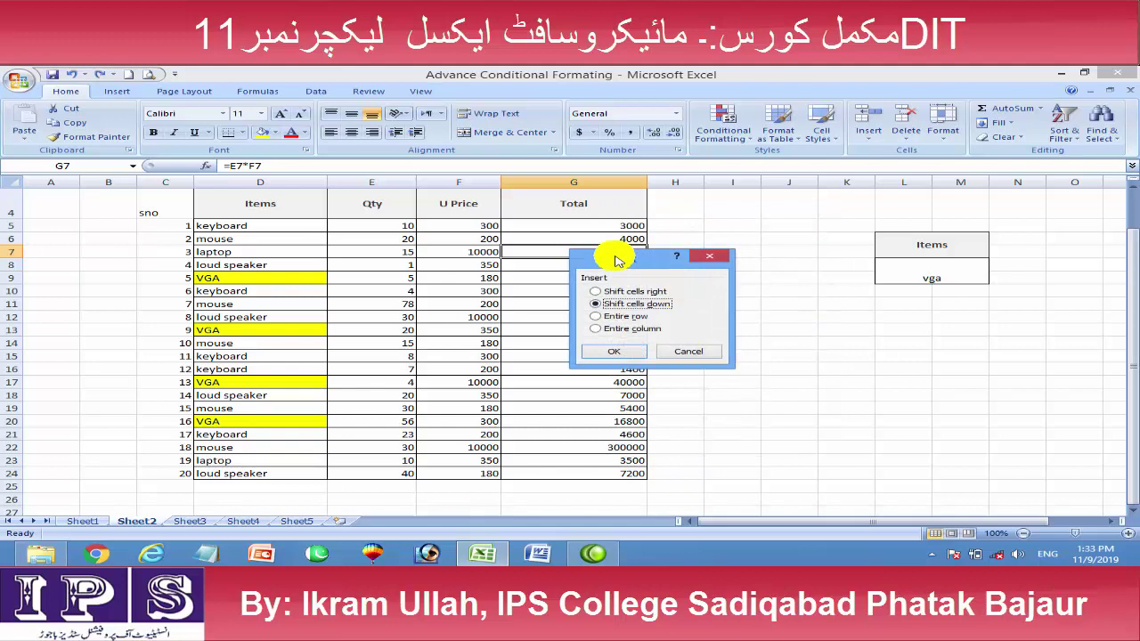
{"action": "left_click_drag", "start_coordinate": [597, 259], "coordinate": [633, 182]}
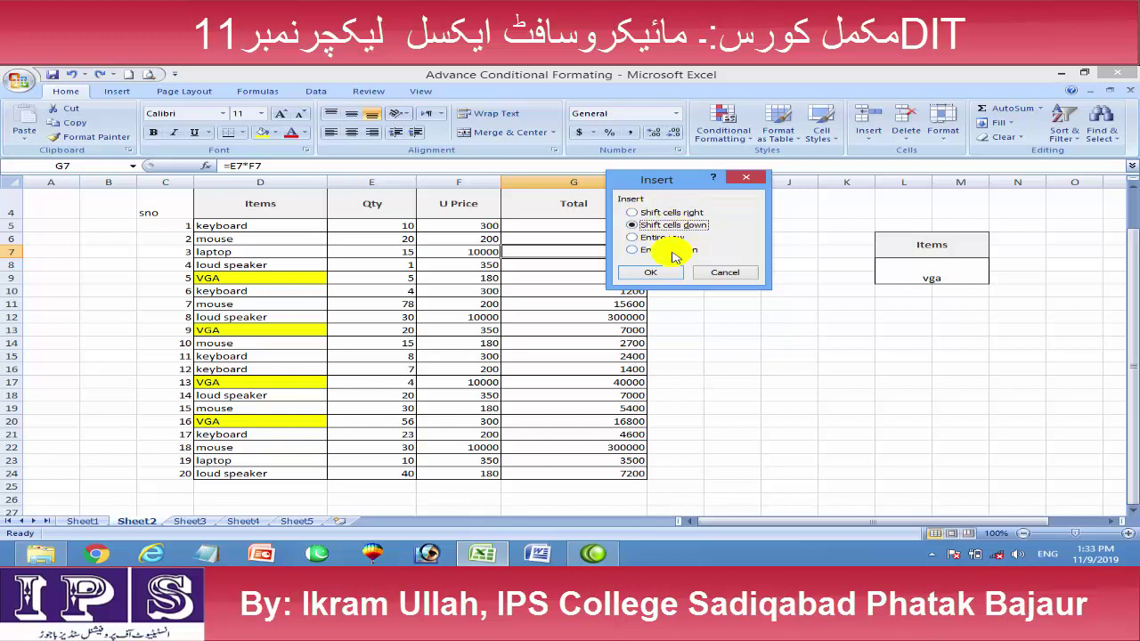
{"action": "left_click", "coordinate": [655, 238]}
{"action": "left_click", "coordinate": [658, 250]}
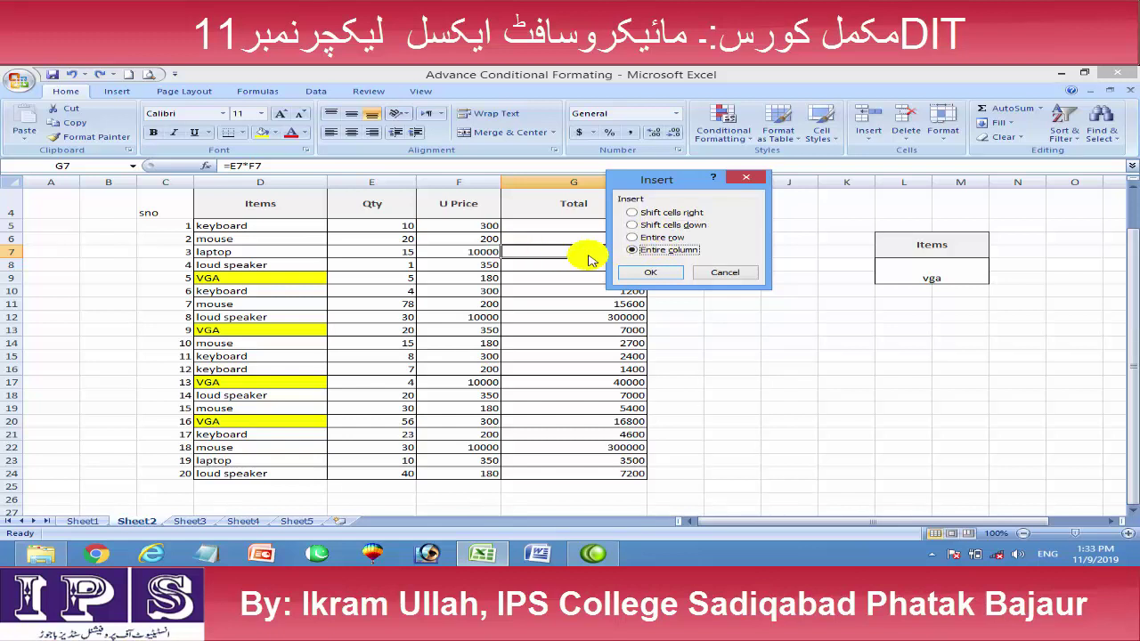
{"action": "left_click", "coordinate": [667, 240]}
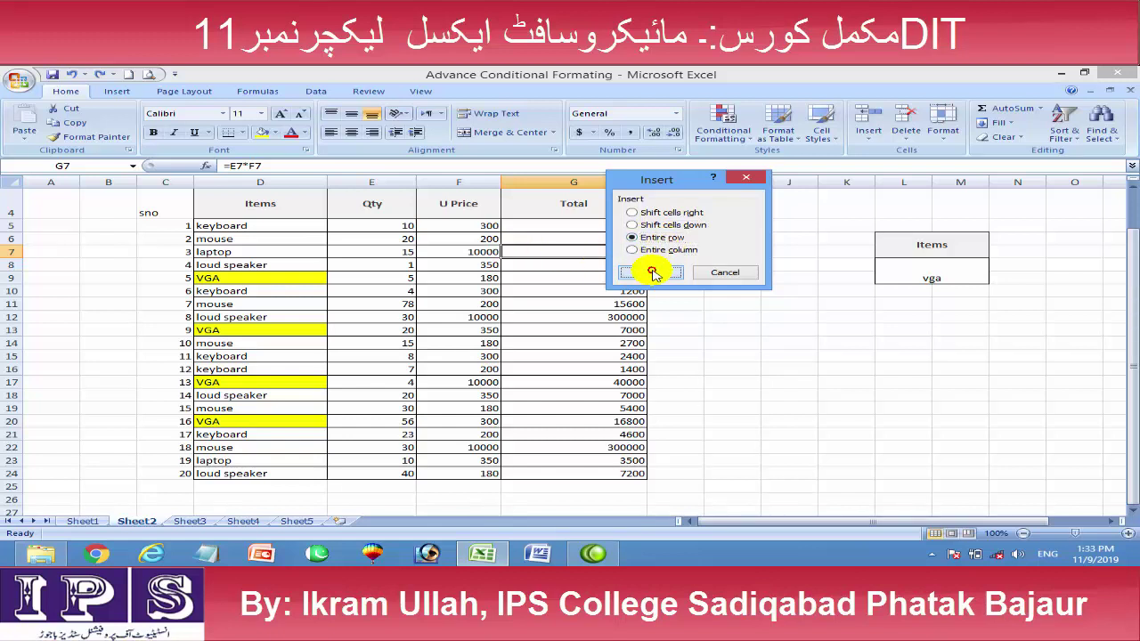
{"action": "left_click", "coordinate": [652, 270]}
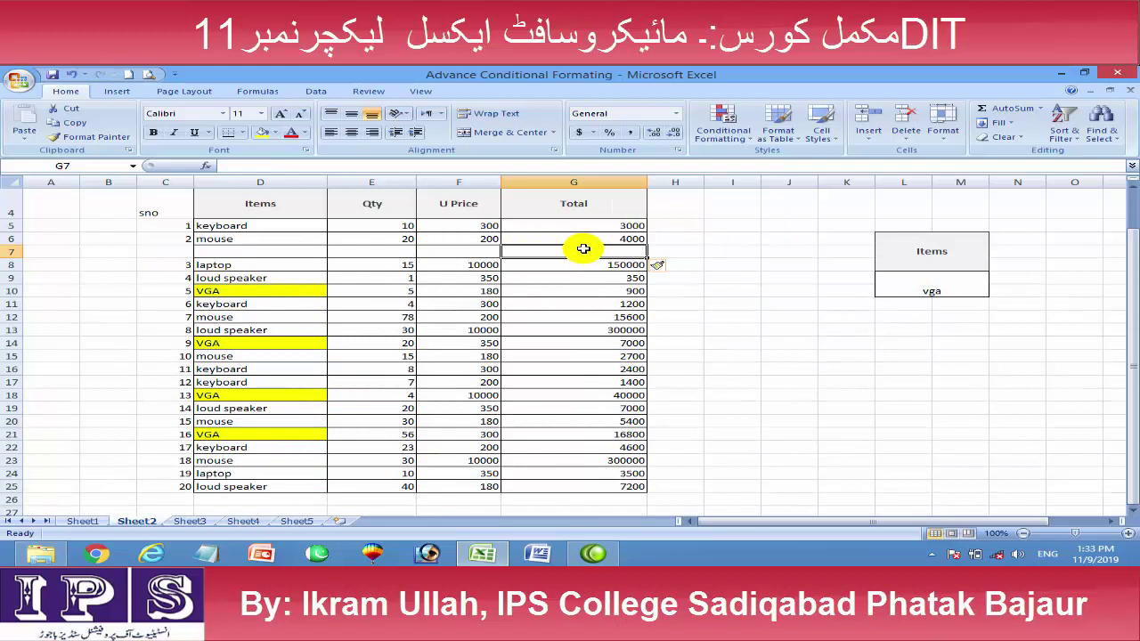
{"action": "key", "text": "ctrl+z"}
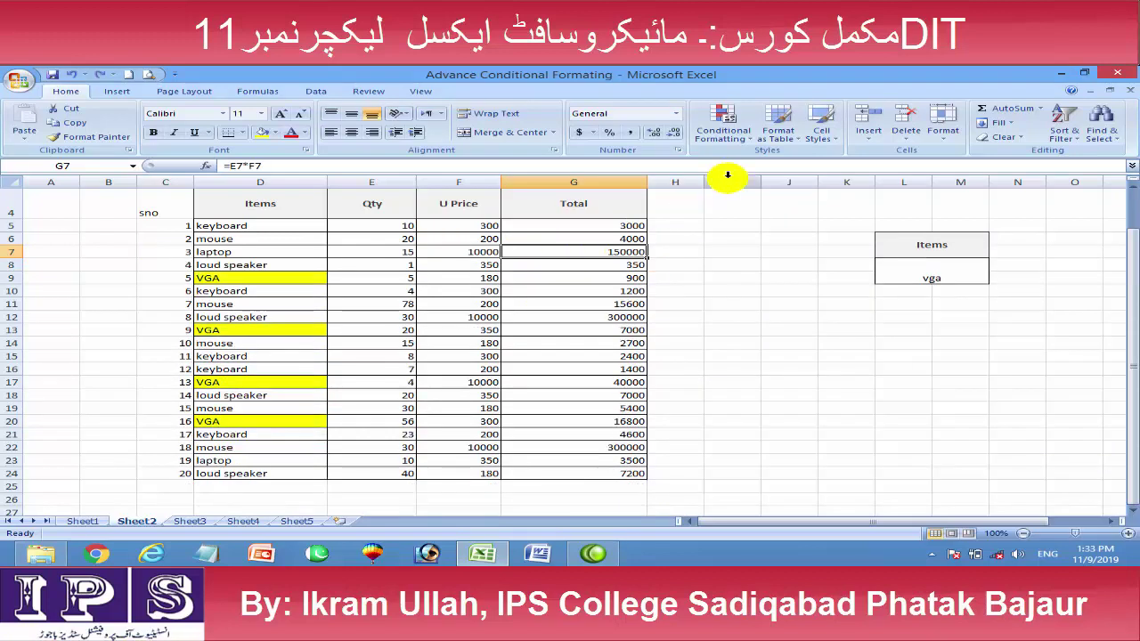
{"action": "left_click", "coordinate": [348, 251]}
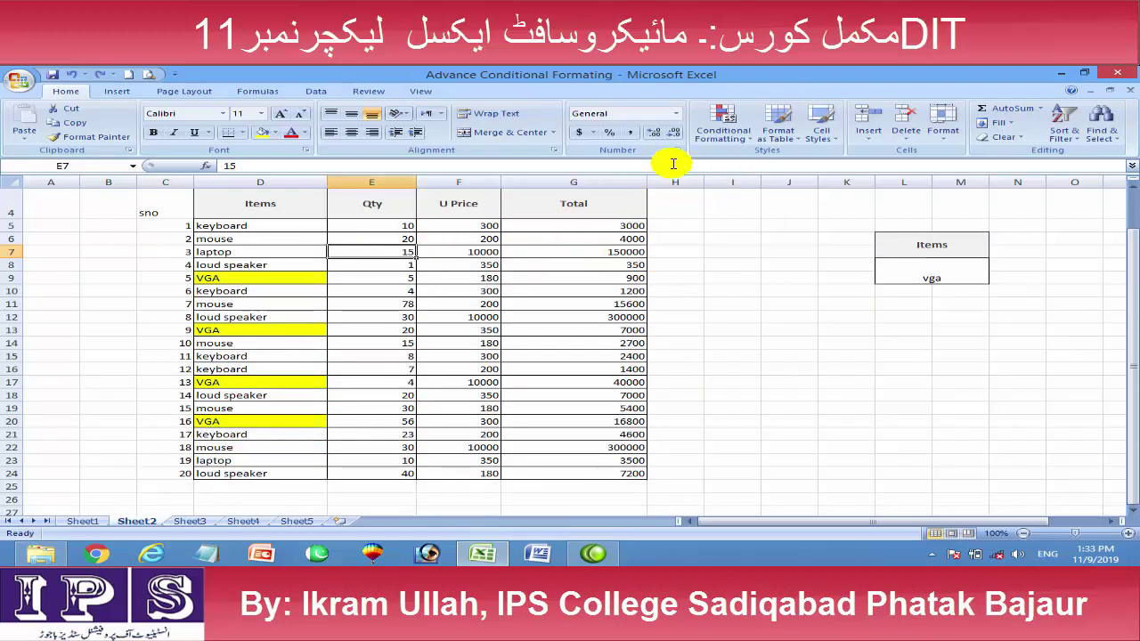
{"action": "left_click", "coordinate": [868, 133]}
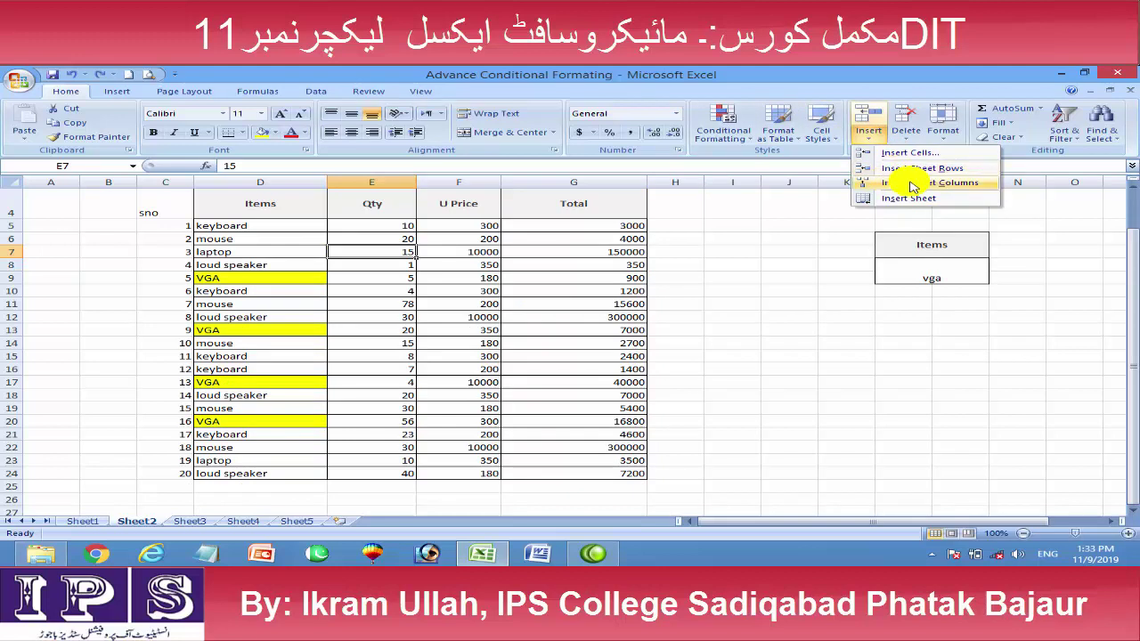
{"action": "left_click", "coordinate": [912, 184]}
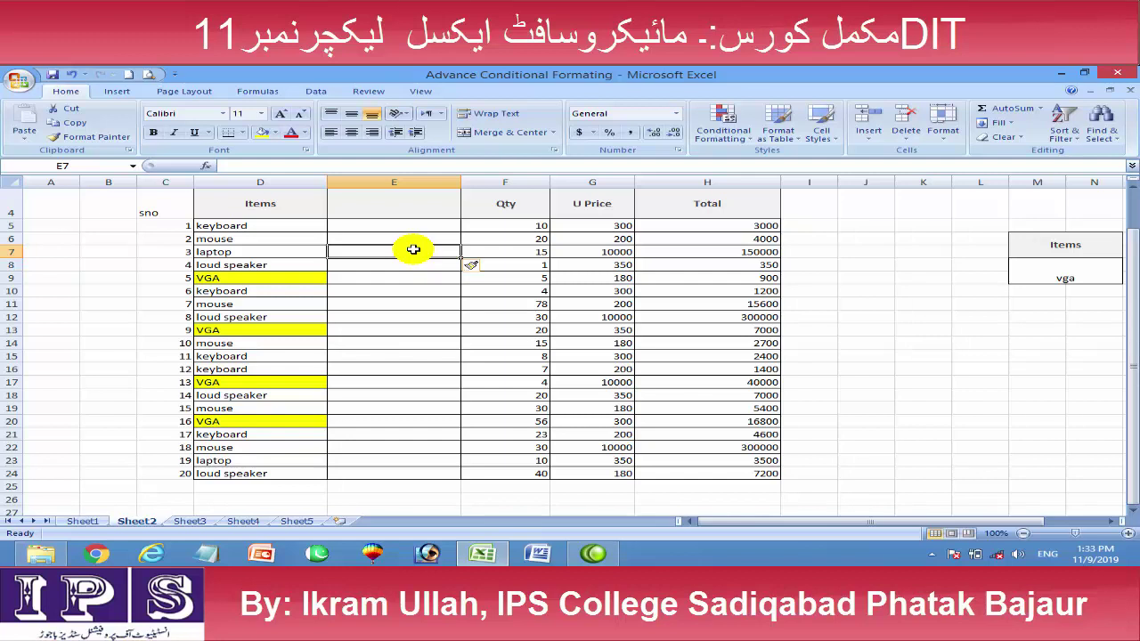
{"action": "key", "text": "ctrl+z"}
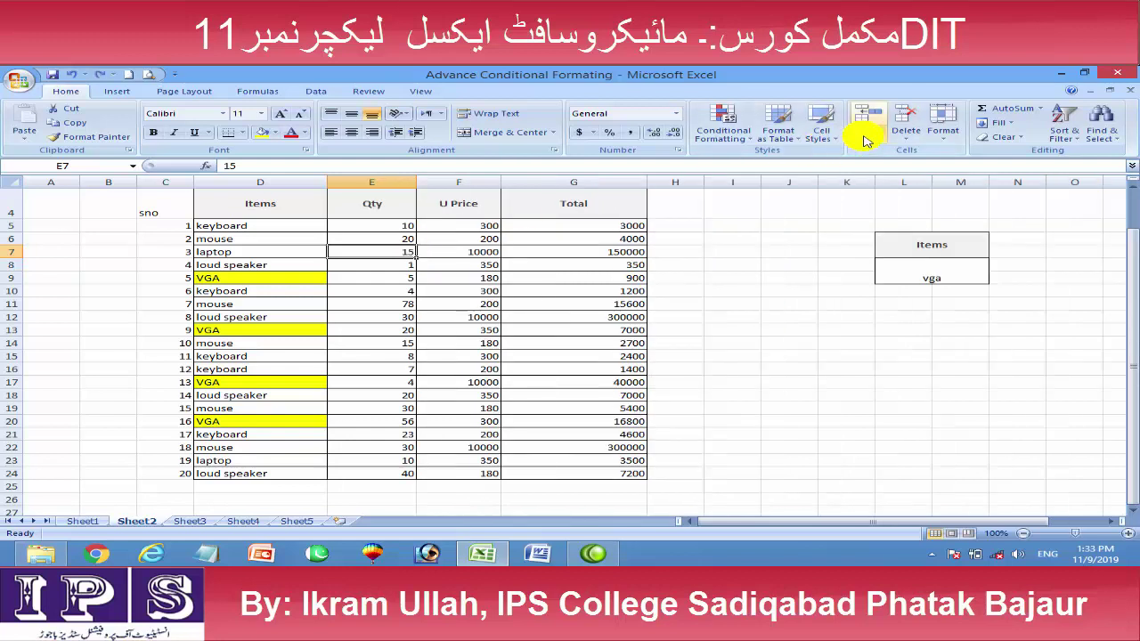
Insert four new blank worksheets, Sheet6 through Sheet9
{"action": "left_click", "coordinate": [868, 133]}
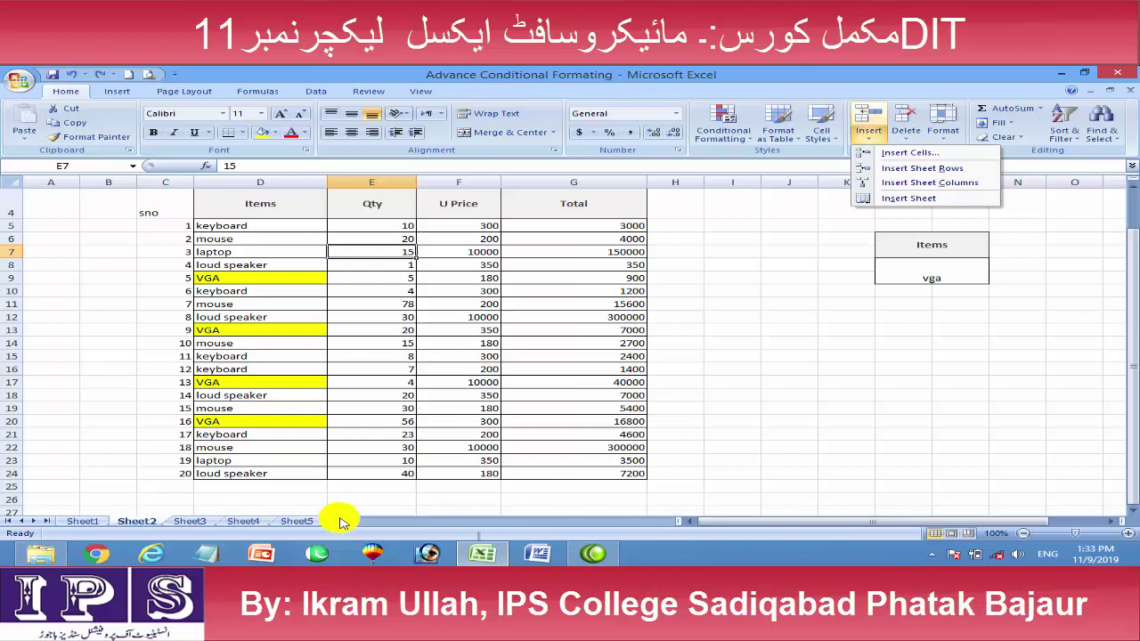
{"action": "left_click", "coordinate": [890, 197]}
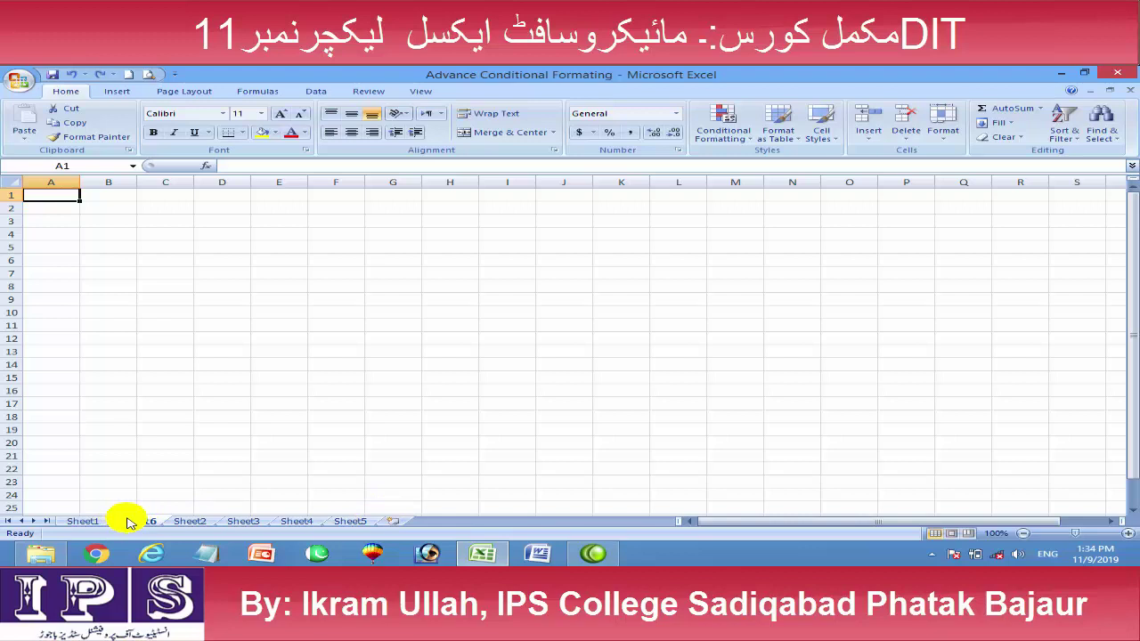
{"action": "left_click", "coordinate": [392, 521]}
{"action": "left_click", "coordinate": [445, 522]}
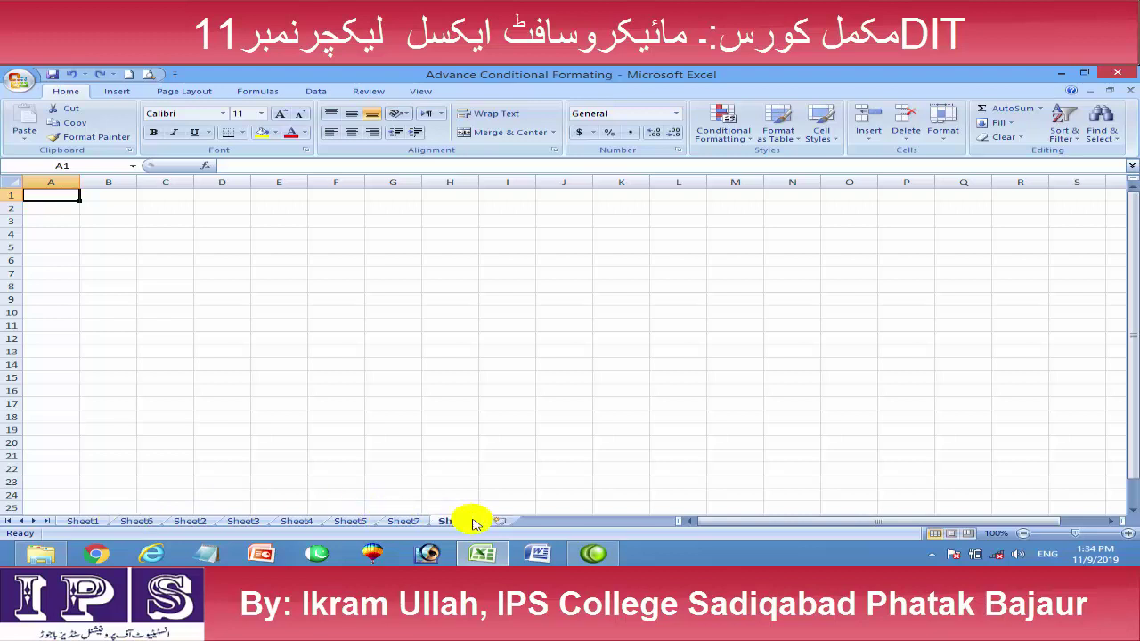
{"action": "left_click", "coordinate": [503, 522]}
Move the Sheet6 tab right after Sheet1, then return to Sheet2's items table
{"action": "left_click", "coordinate": [129, 524]}
{"action": "left_click_drag", "start_coordinate": [129, 524], "coordinate": [107, 527]}
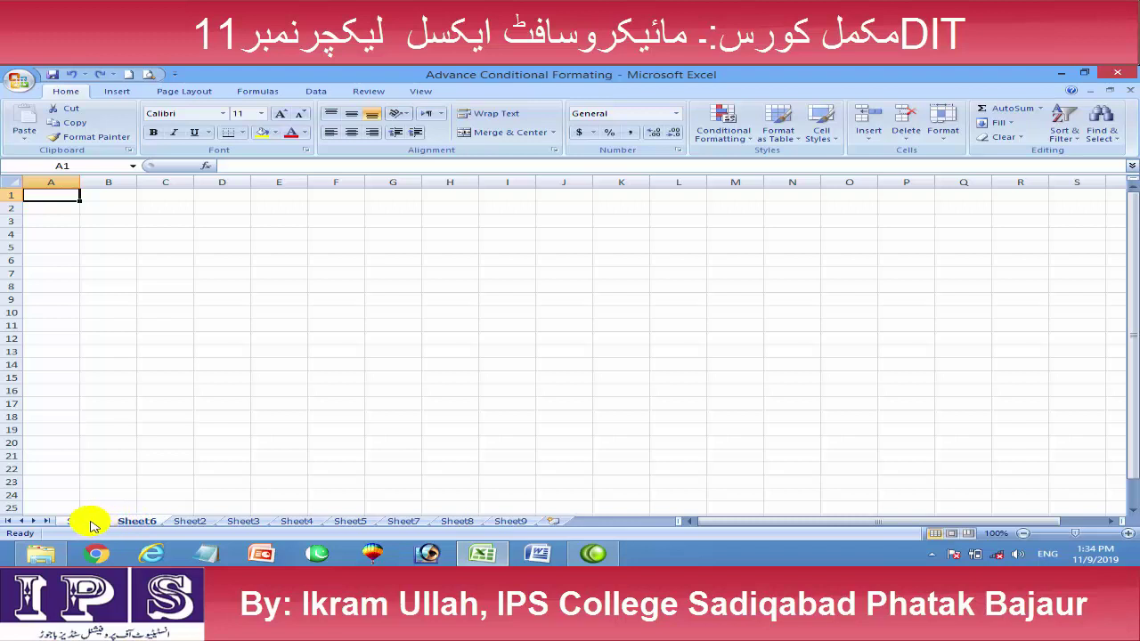
{"action": "left_click", "coordinate": [82, 521]}
{"action": "left_click", "coordinate": [134, 523]}
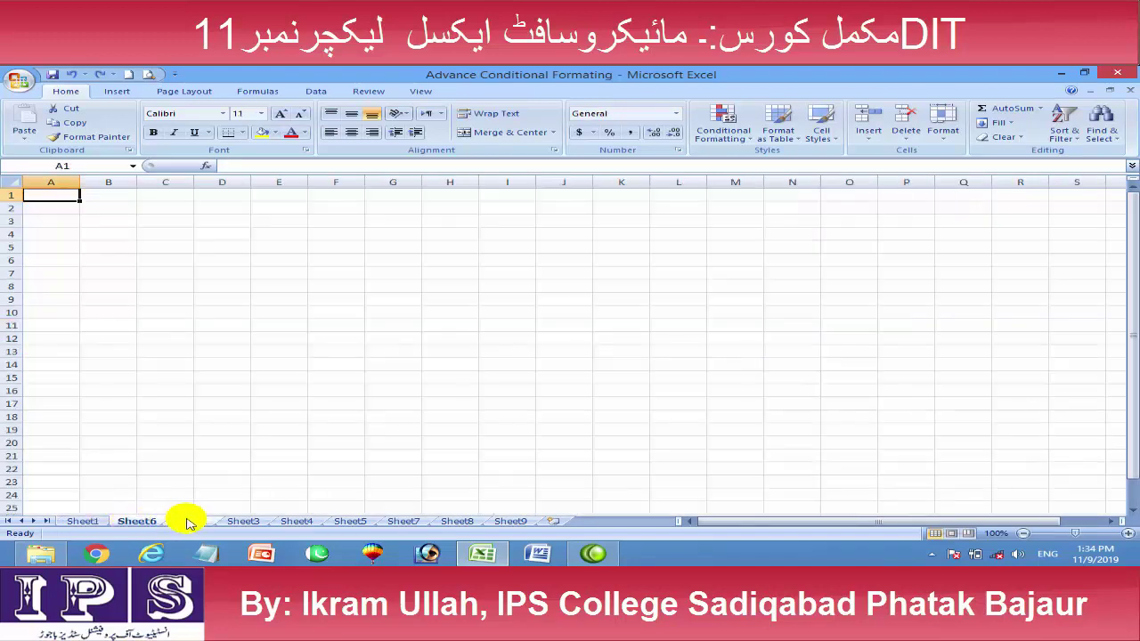
{"action": "left_click", "coordinate": [190, 522]}
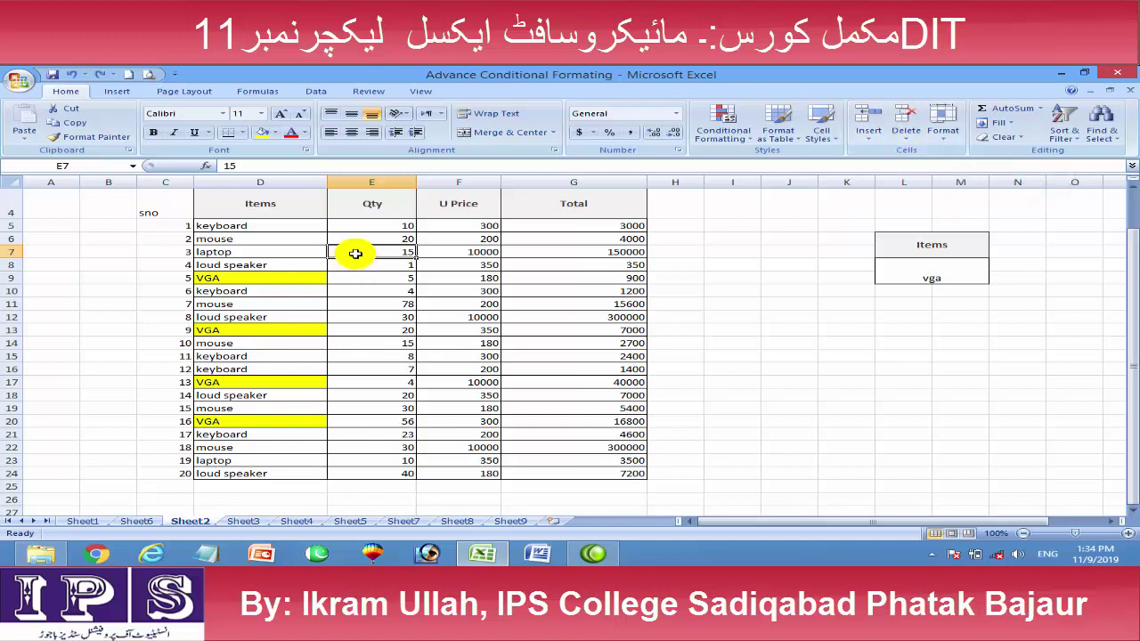
{"action": "left_click", "coordinate": [232, 241]}
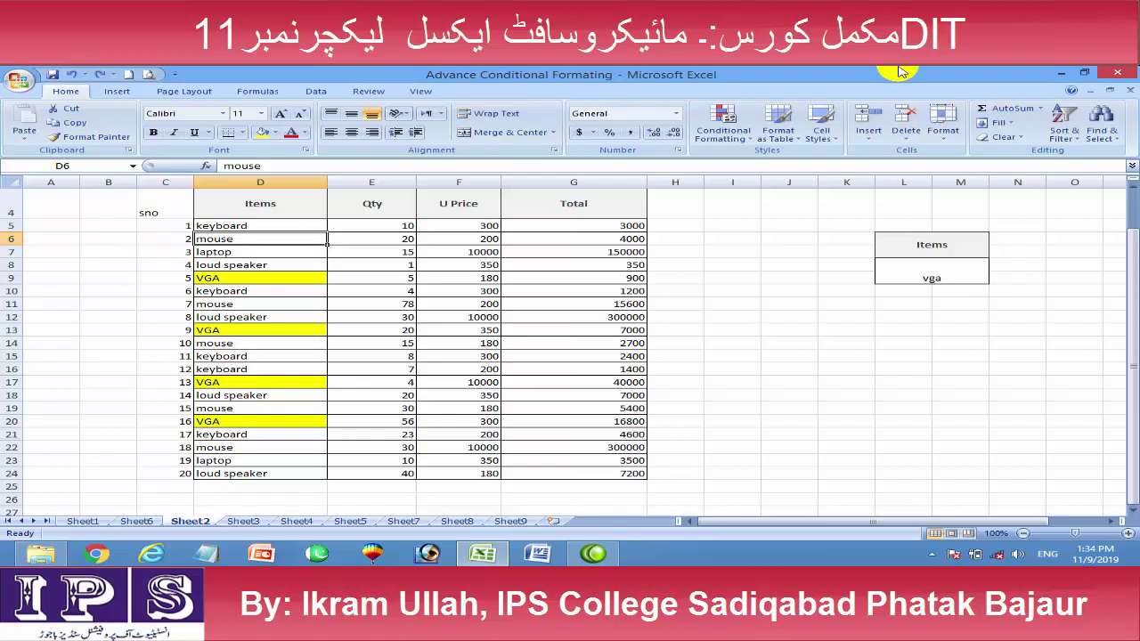
{"action": "left_click", "coordinate": [904, 134]}
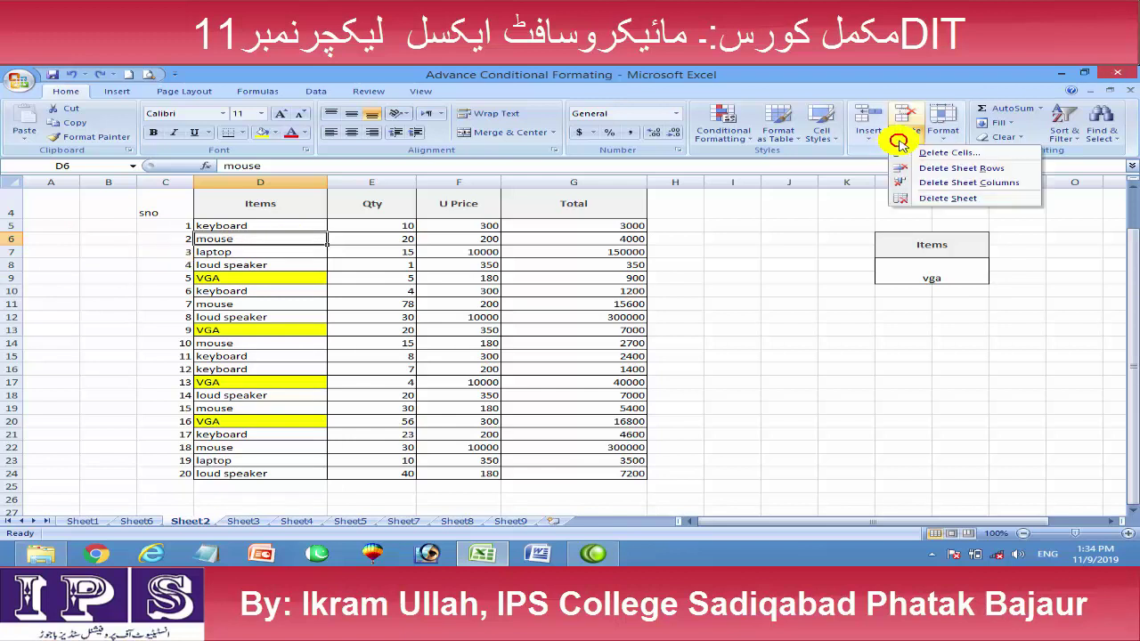
{"action": "left_click", "coordinate": [984, 152]}
{"action": "left_click", "coordinate": [583, 194]}
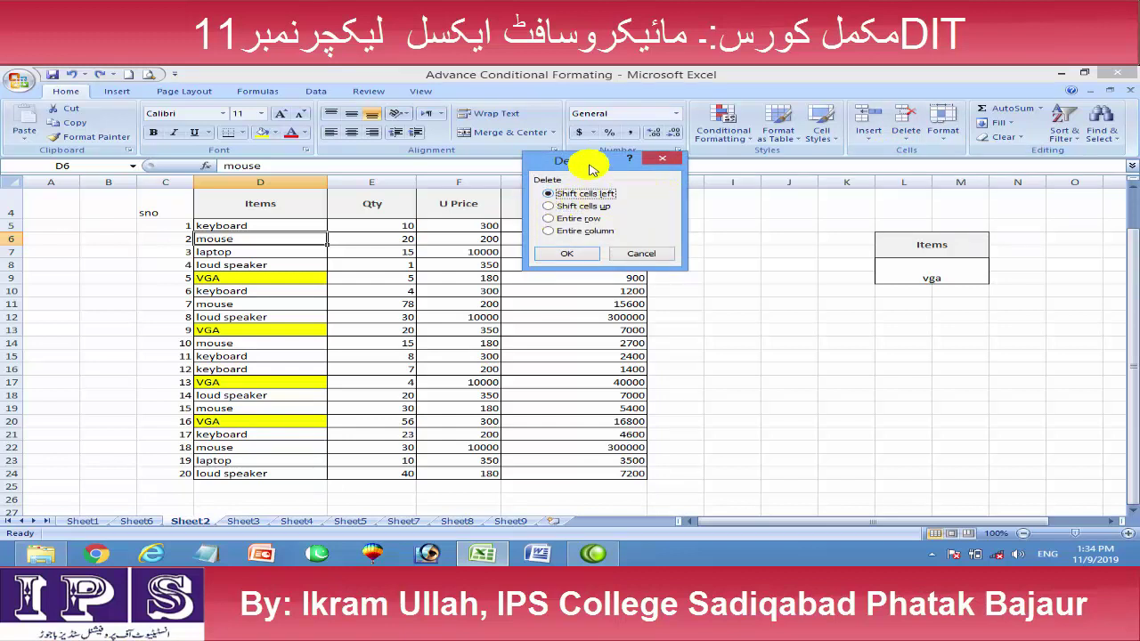
{"action": "left_click_drag", "start_coordinate": [580, 162], "coordinate": [810, 169]}
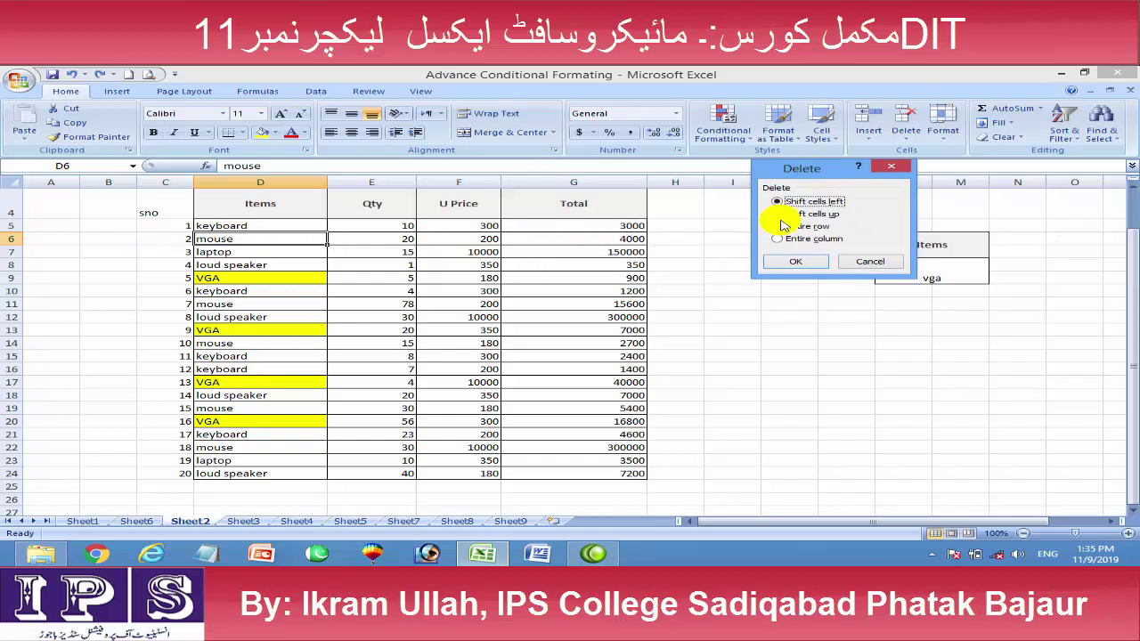
{"action": "left_click", "coordinate": [814, 261]}
{"action": "left_click", "coordinate": [525, 348]}
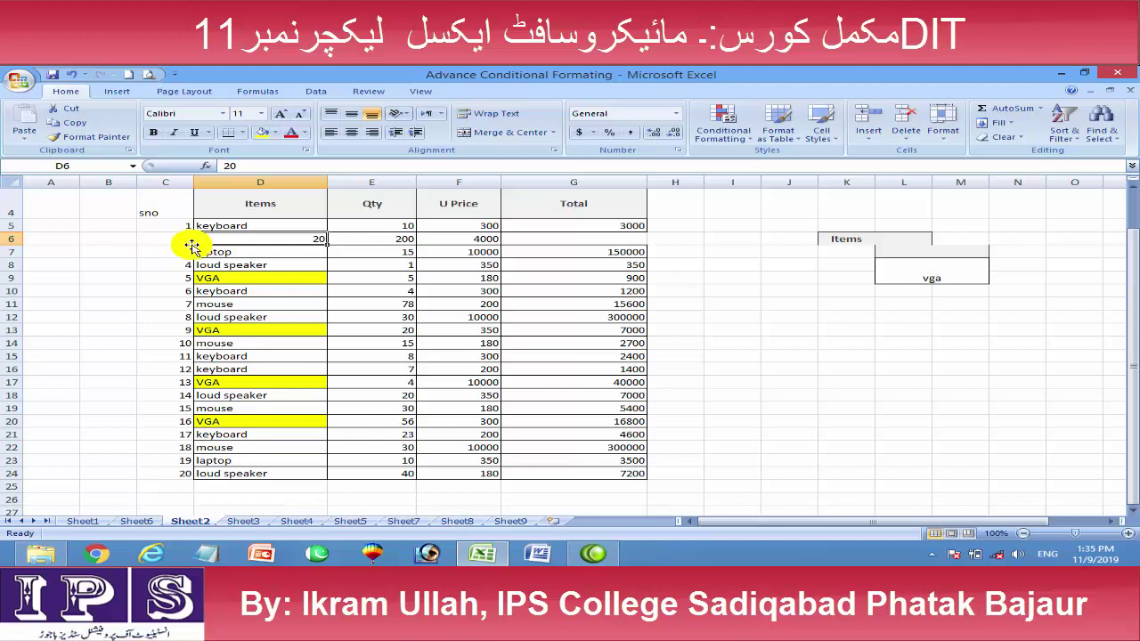
{"action": "key", "text": "ctrl+z"}
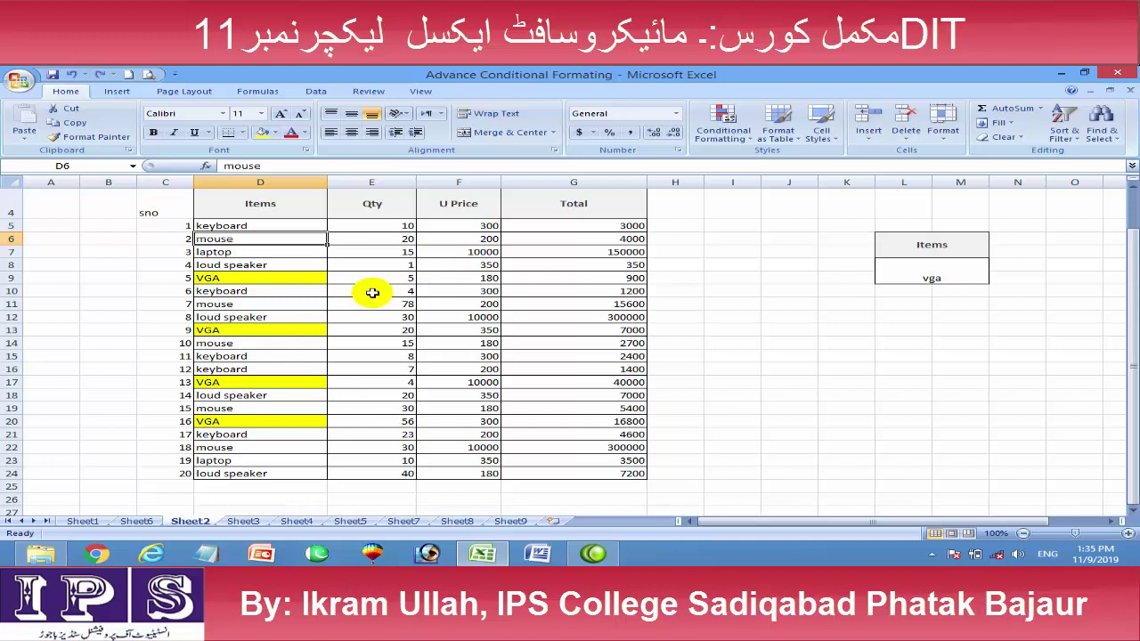
Delete the Items column, then the mouse row, undoing each deletion with Ctrl+Z
{"action": "left_click", "coordinate": [905, 134]}
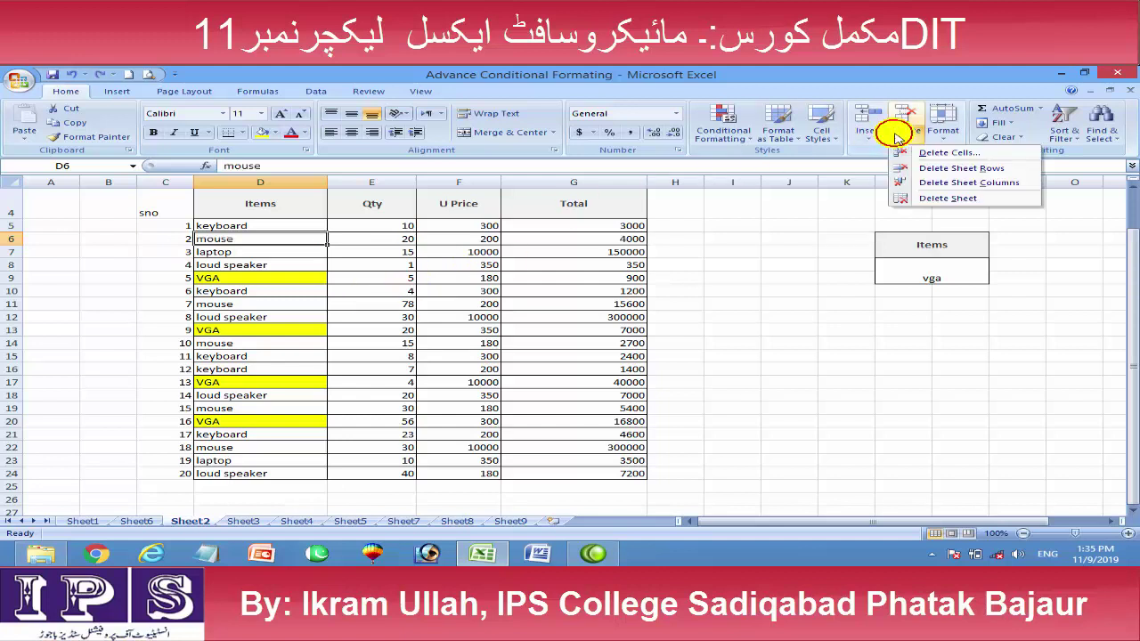
{"action": "left_click", "coordinate": [920, 152]}
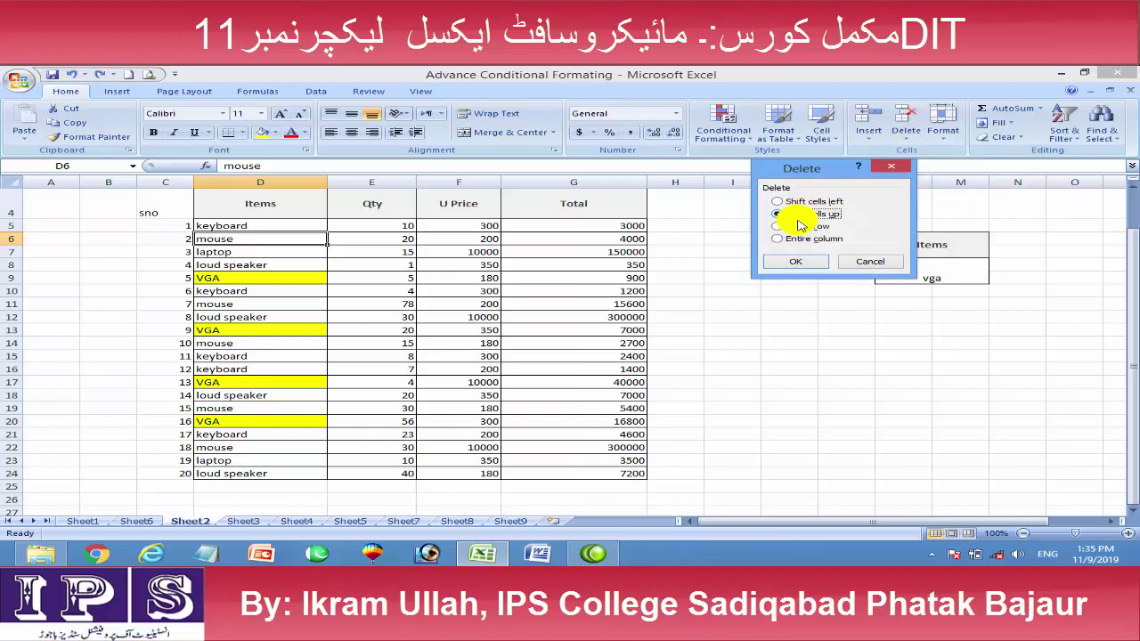
{"action": "left_click", "coordinate": [790, 227]}
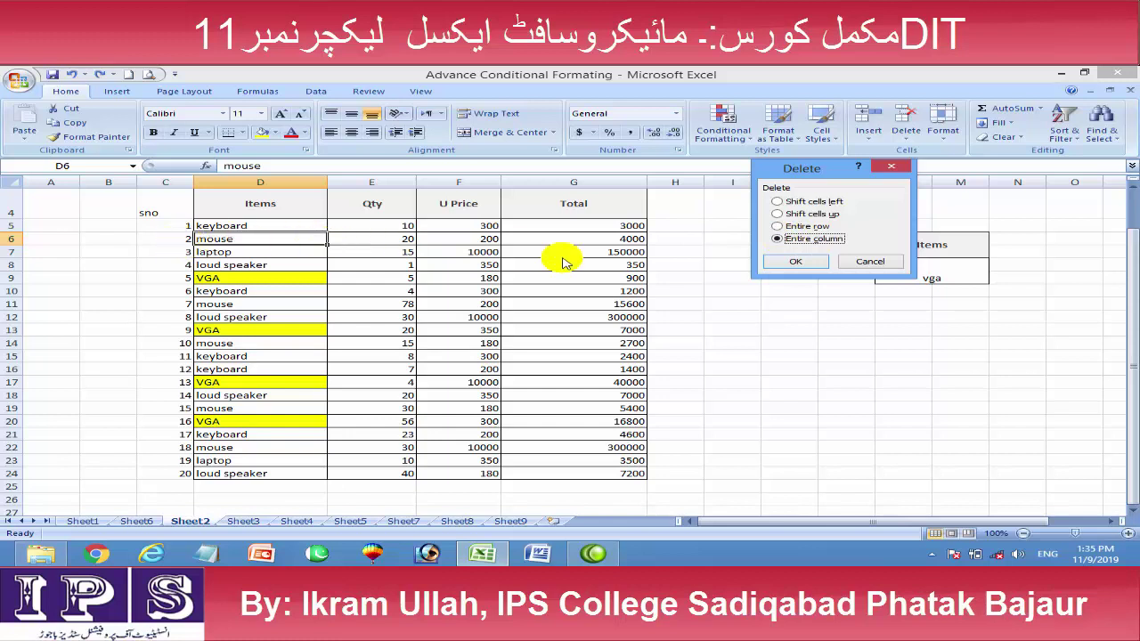
{"action": "left_click", "coordinate": [801, 262]}
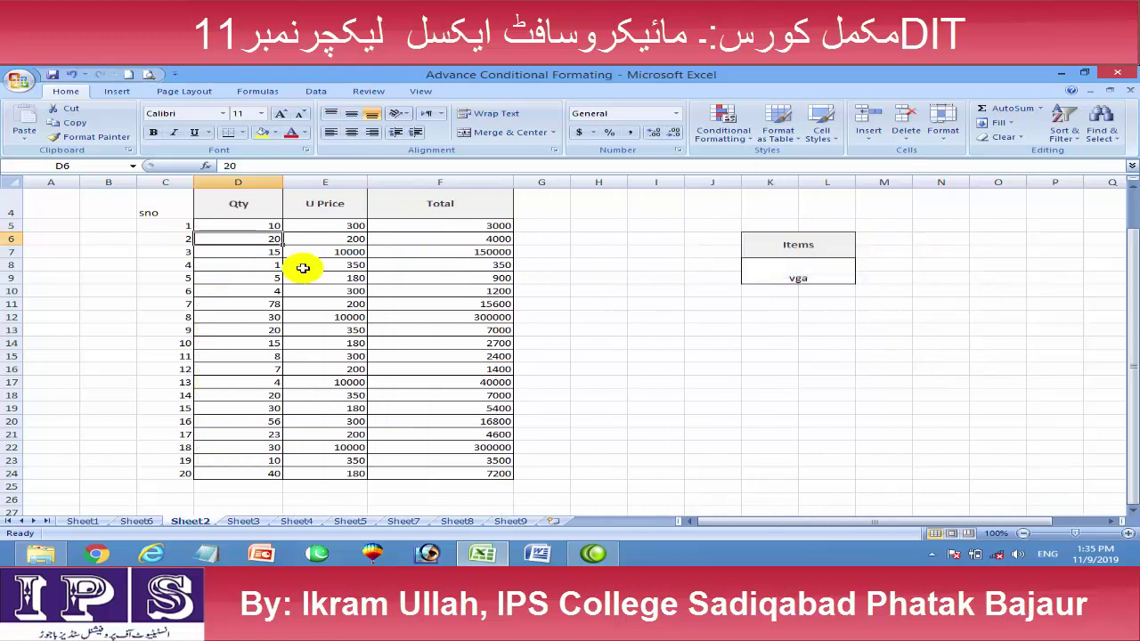
{"action": "key", "text": "ctrl+z"}
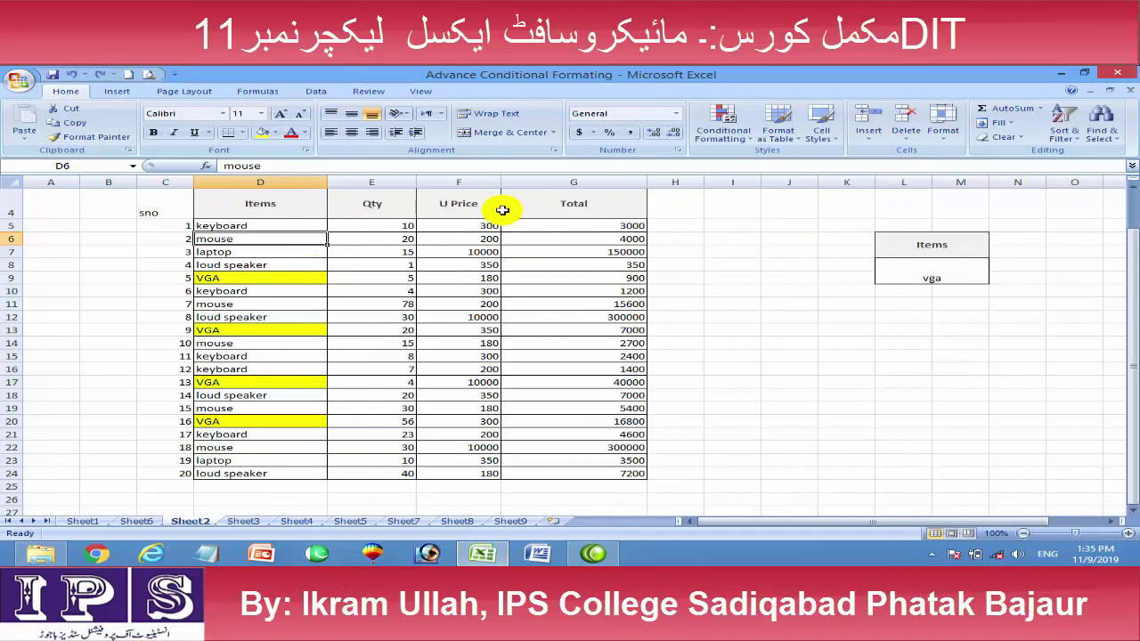
{"action": "left_click", "coordinate": [907, 138]}
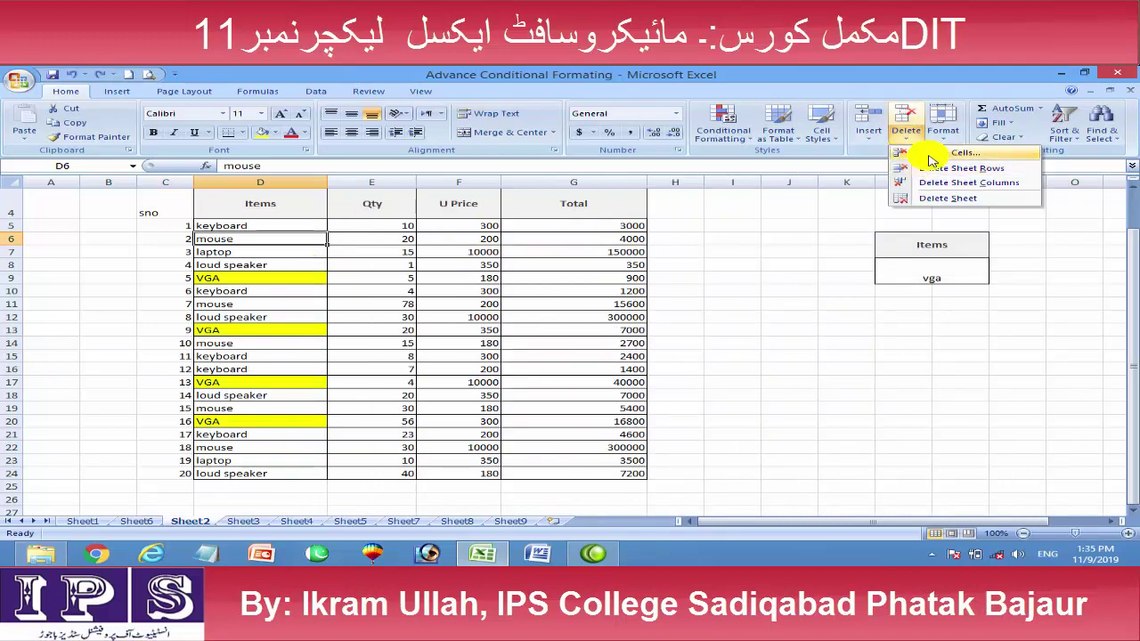
{"action": "left_click", "coordinate": [944, 152]}
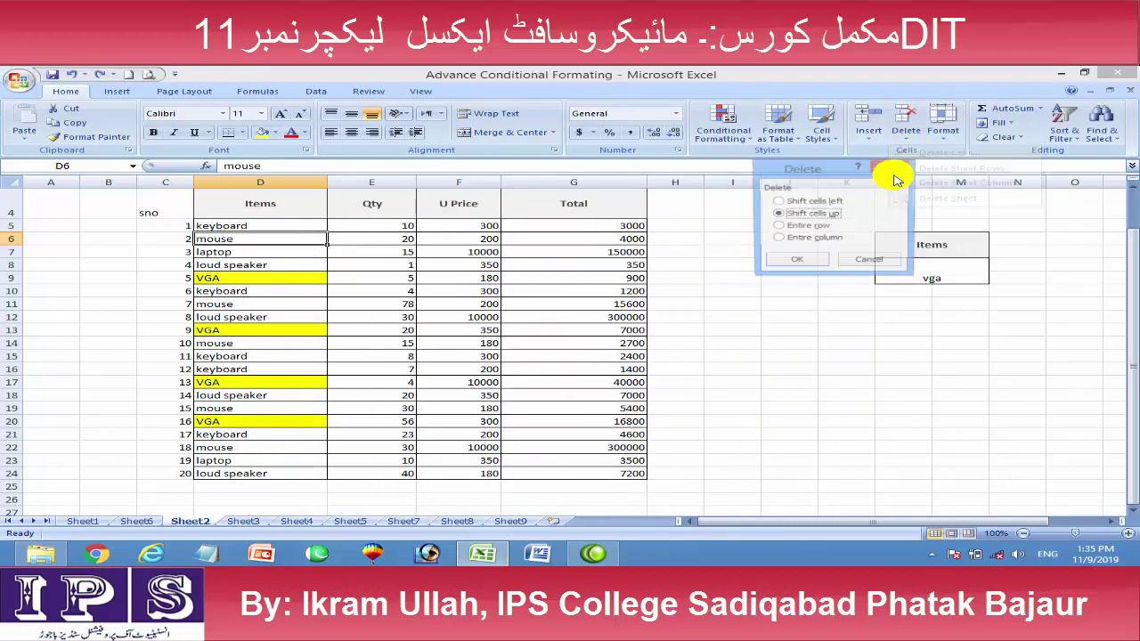
{"action": "left_click", "coordinate": [793, 261]}
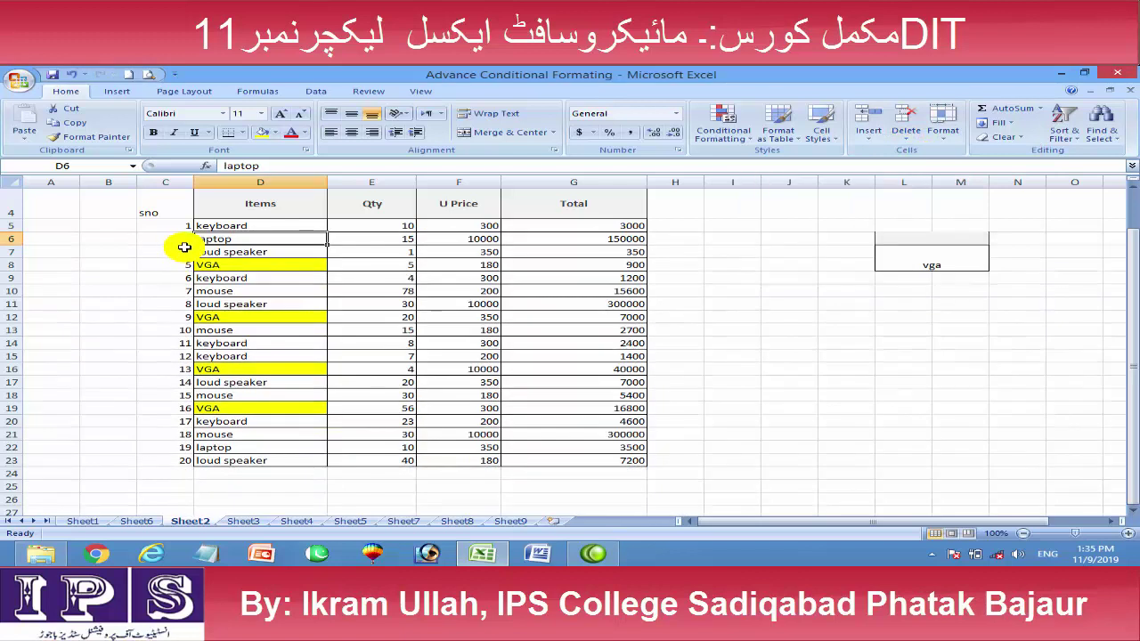
{"action": "key", "text": "ctrl+z"}
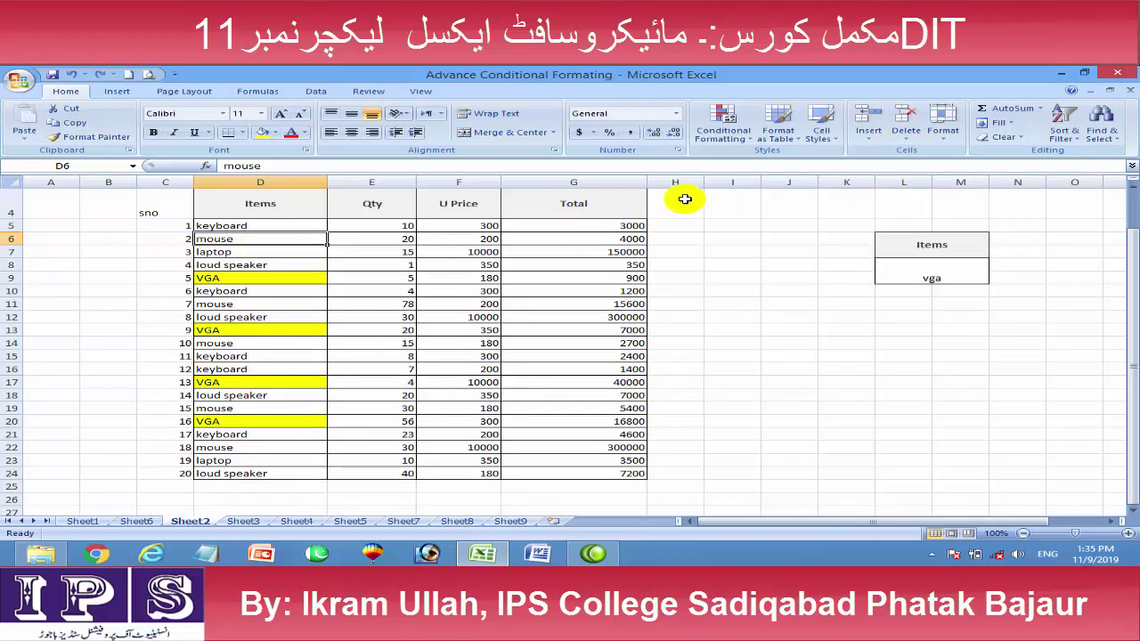
Delete the row holding mouse and the Items column again, undoing both
{"action": "left_click", "coordinate": [906, 134]}
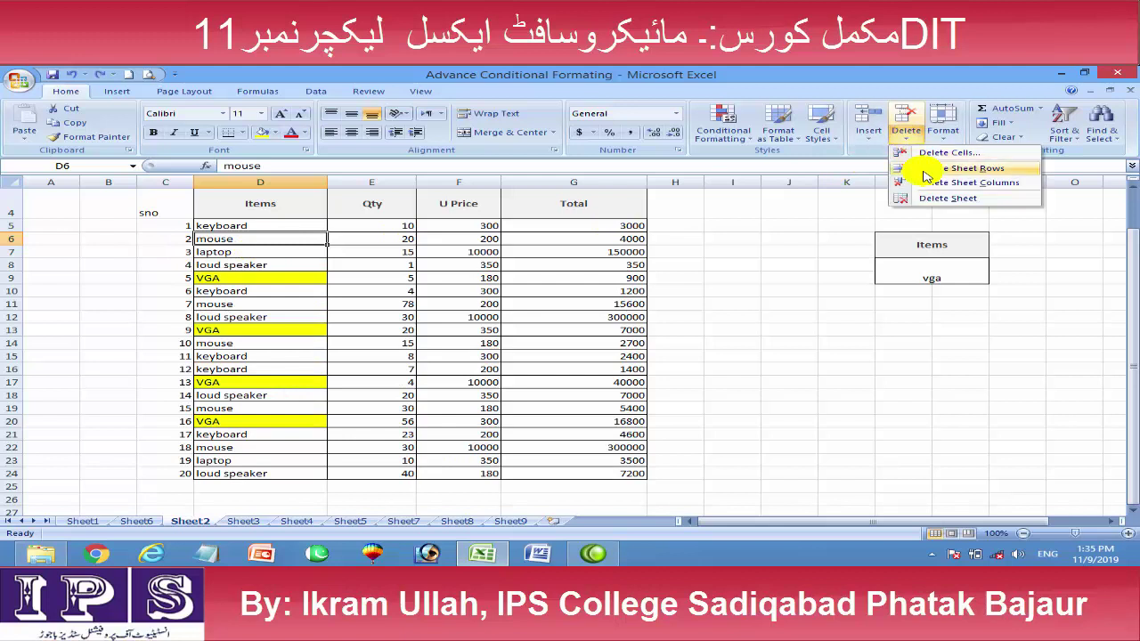
{"action": "left_click", "coordinate": [924, 172]}
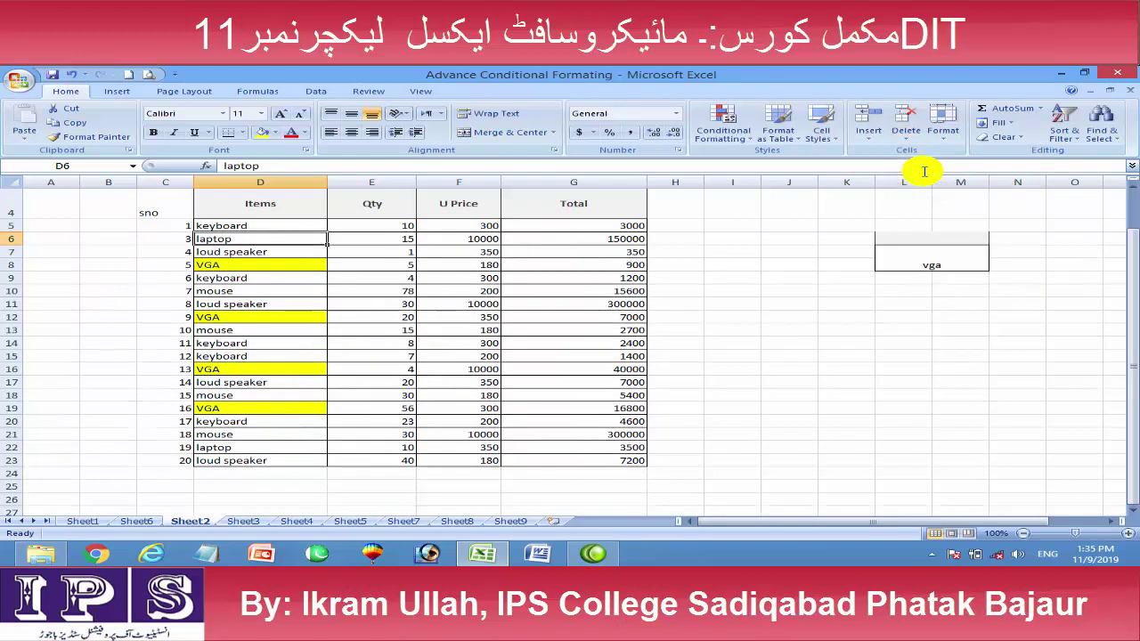
{"action": "key", "text": "ctrl+z"}
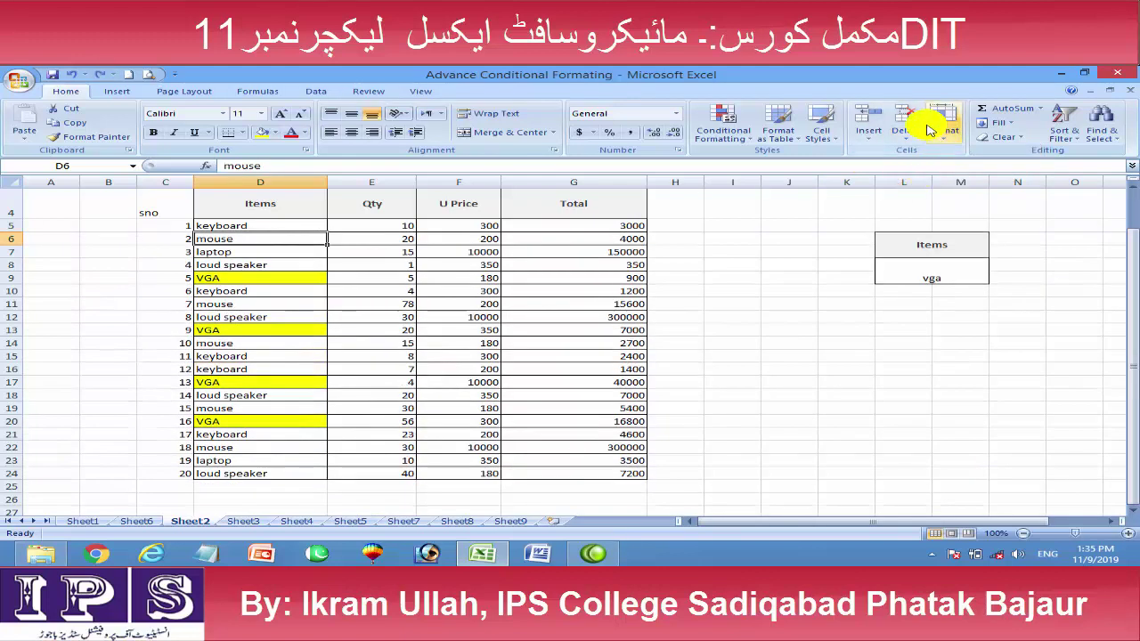
{"action": "left_click", "coordinate": [910, 143]}
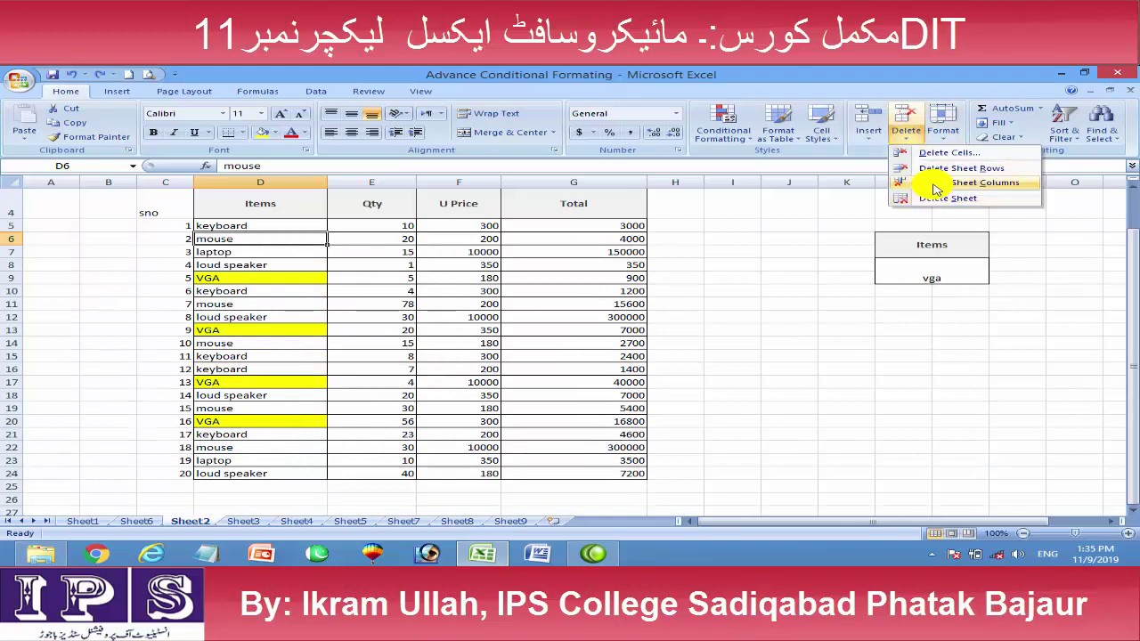
{"action": "left_click", "coordinate": [934, 191]}
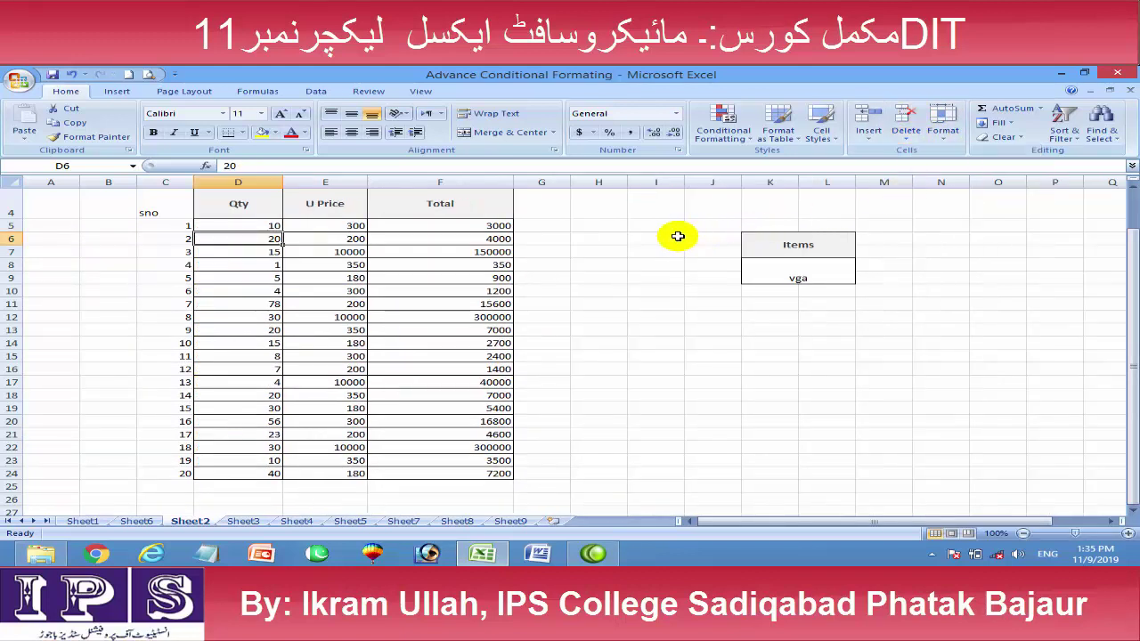
{"action": "key", "text": "ctrl+z"}
Select D5:G20, delete rows 5–20, then undo to restore them and select G12
{"action": "left_click", "coordinate": [463, 305]}
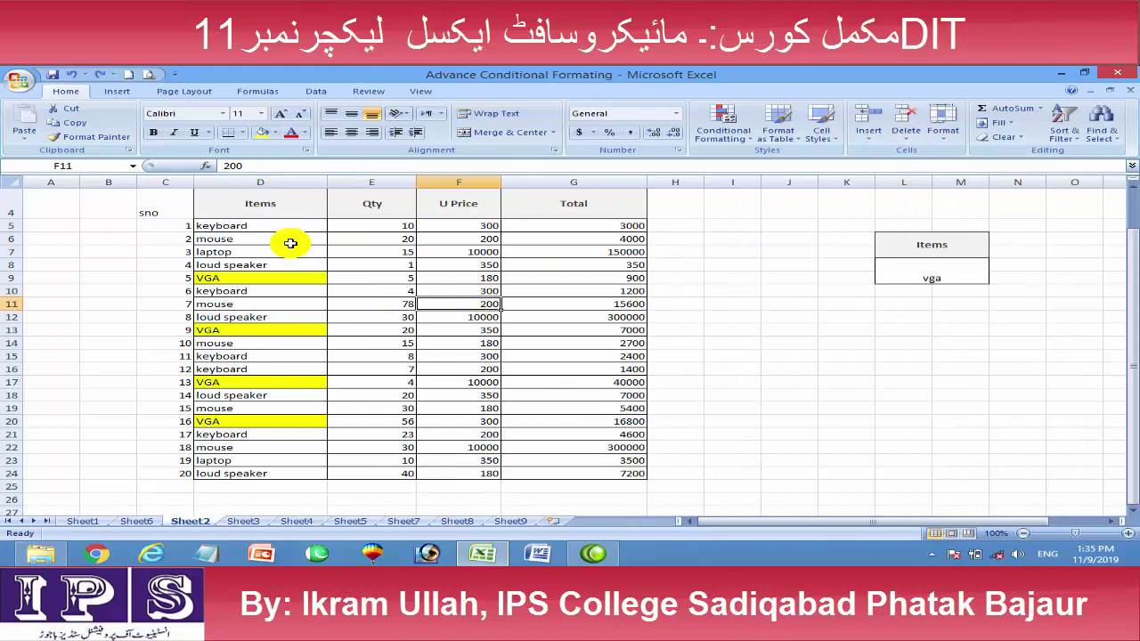
{"action": "left_click_drag", "start_coordinate": [235, 225], "coordinate": [642, 415]}
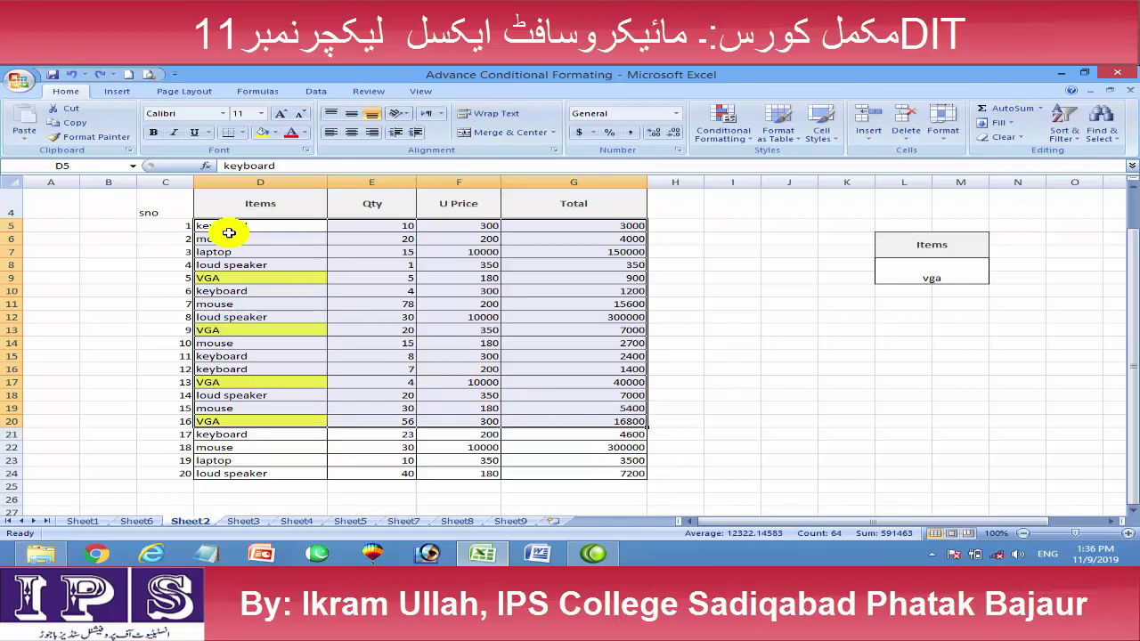
{"action": "left_click", "coordinate": [374, 330]}
{"action": "left_click_drag", "start_coordinate": [254, 225], "coordinate": [579, 422]}
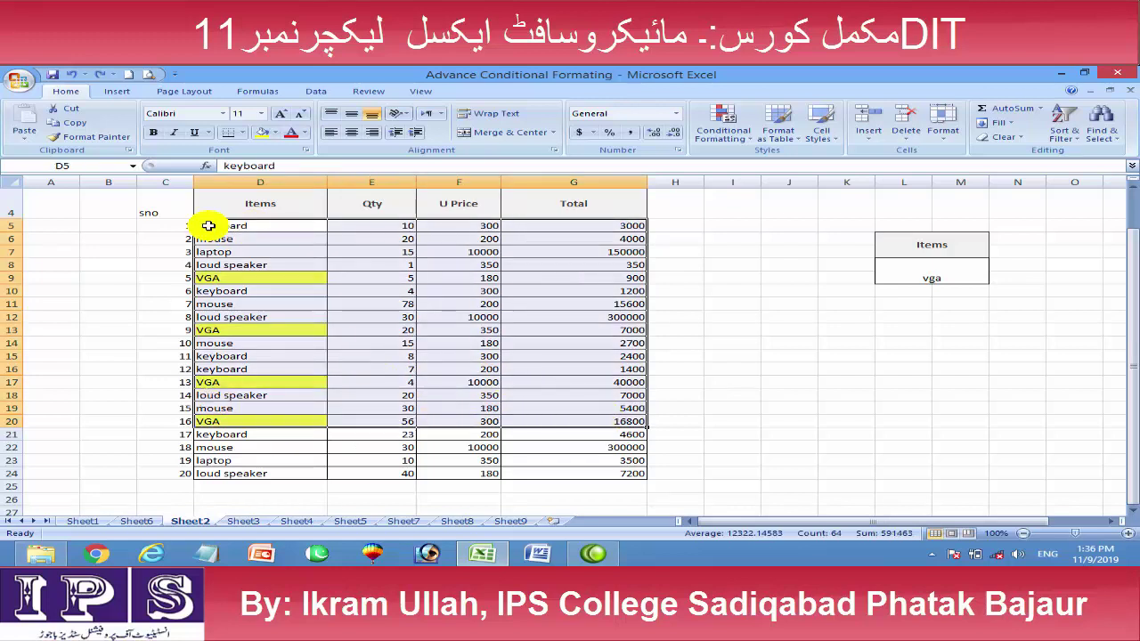
{"action": "left_click", "coordinate": [906, 135]}
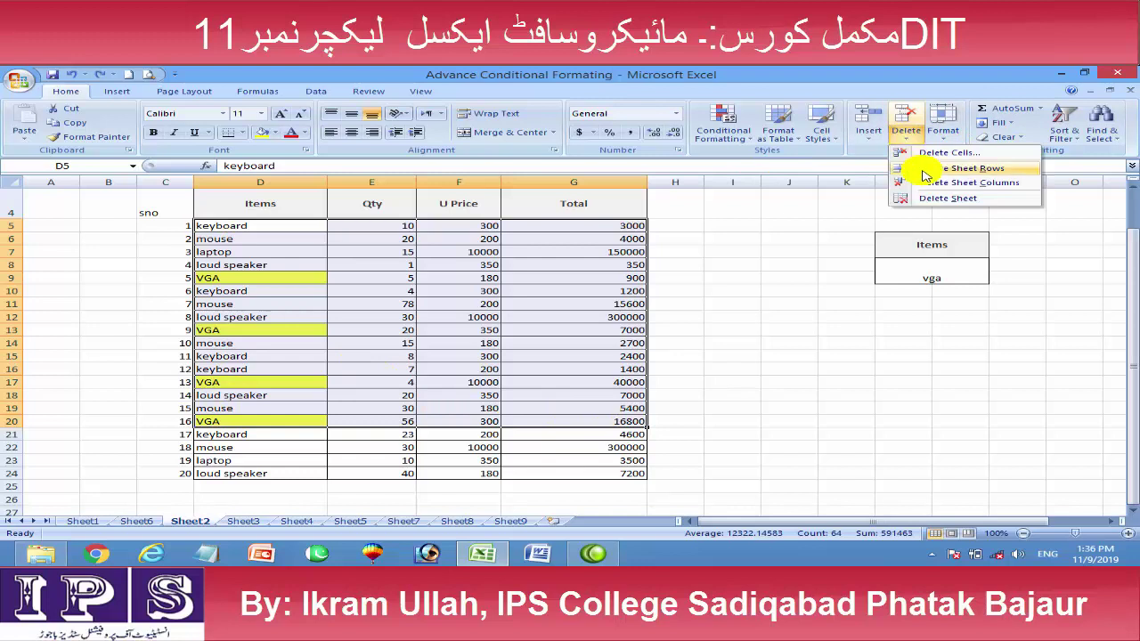
{"action": "left_click", "coordinate": [954, 169]}
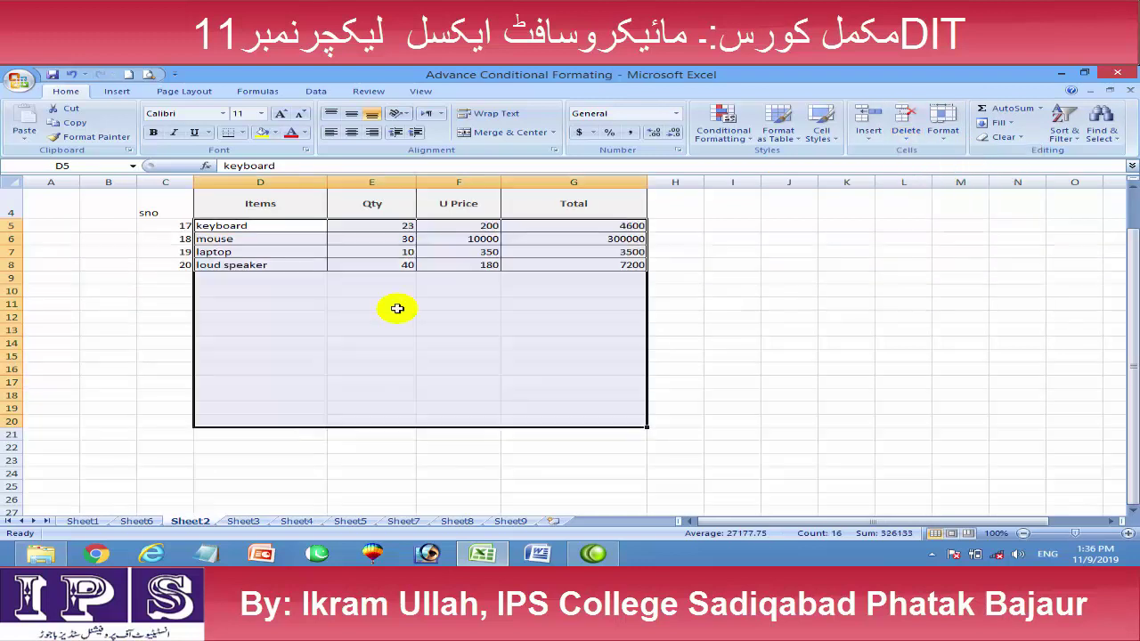
{"action": "key", "text": "ctrl+z"}
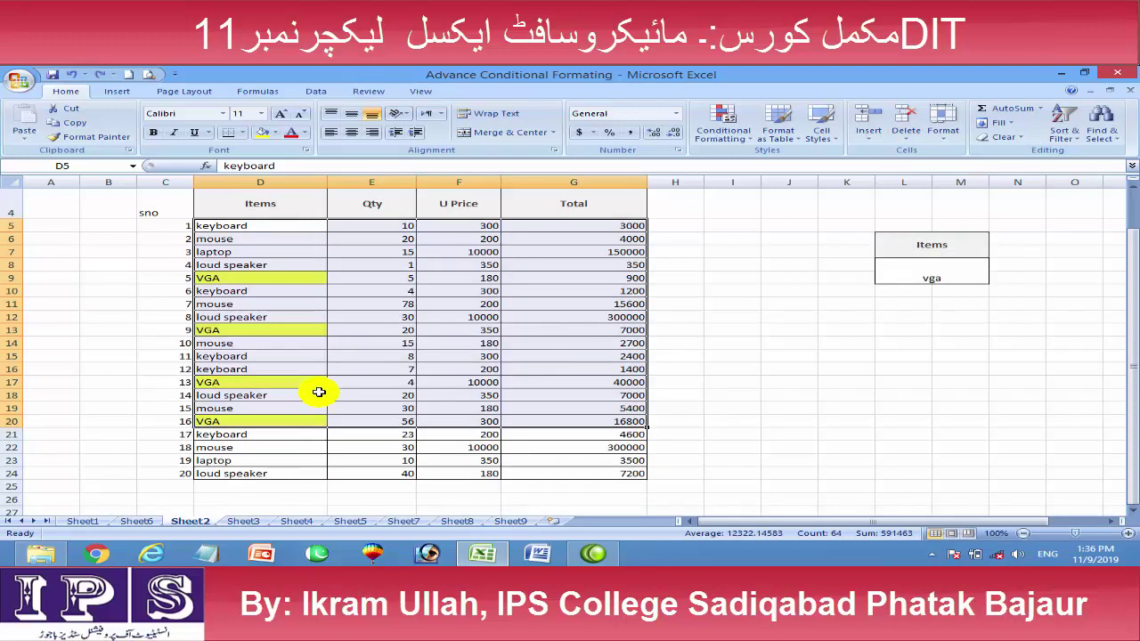
{"action": "left_click", "coordinate": [552, 317]}
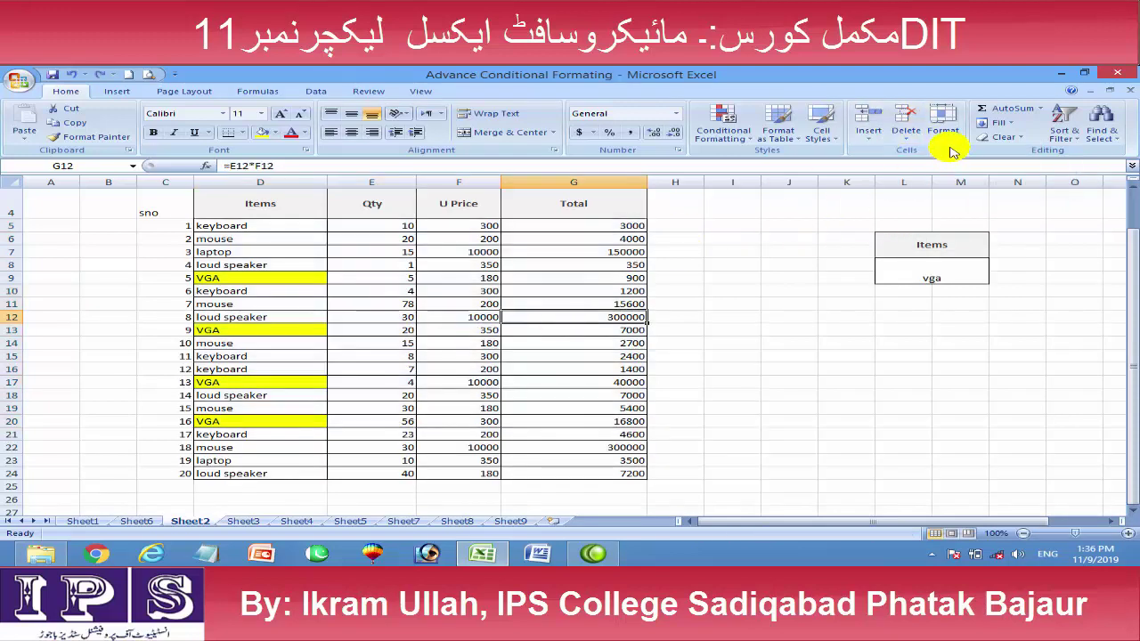
{"action": "left_click", "coordinate": [949, 144]}
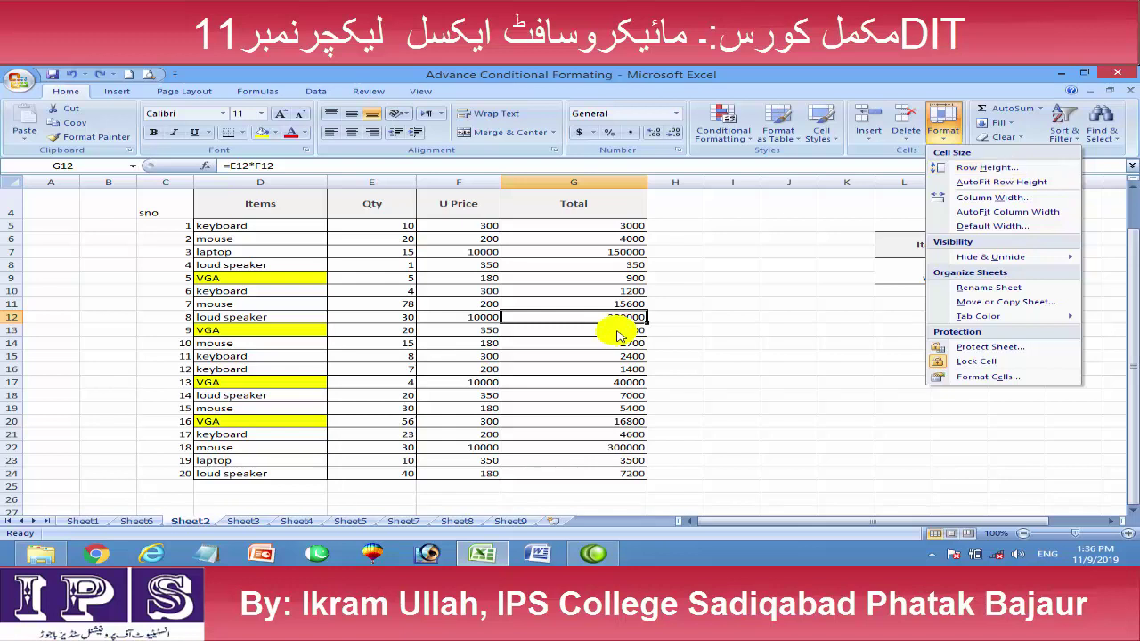
{"action": "left_click", "coordinate": [321, 271]}
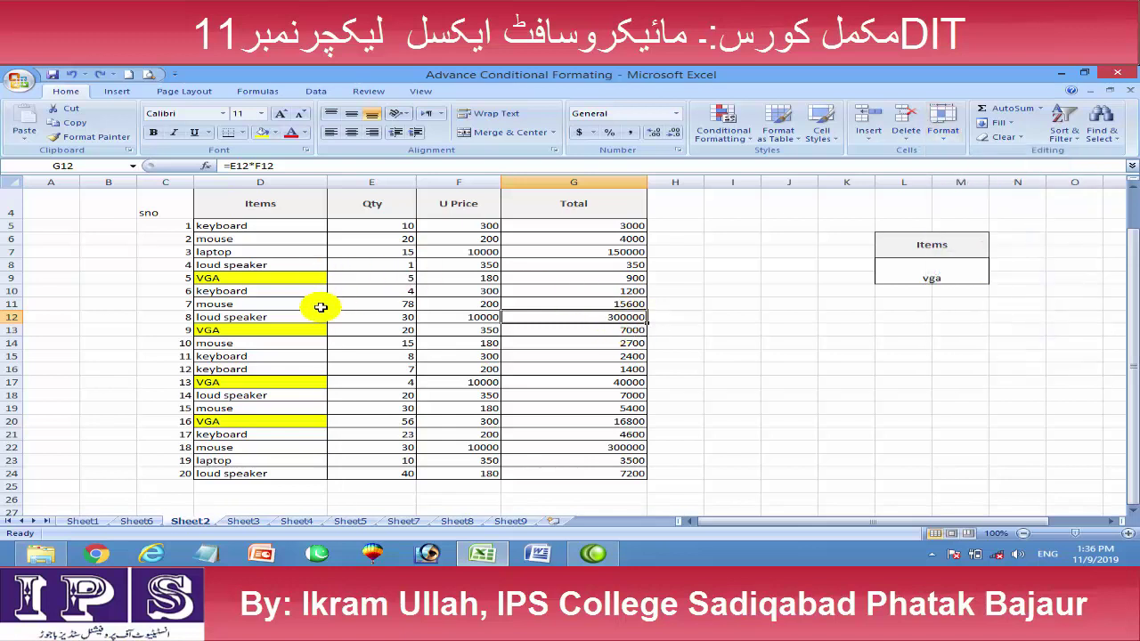
{"action": "key", "text": "ctrl+F2"}
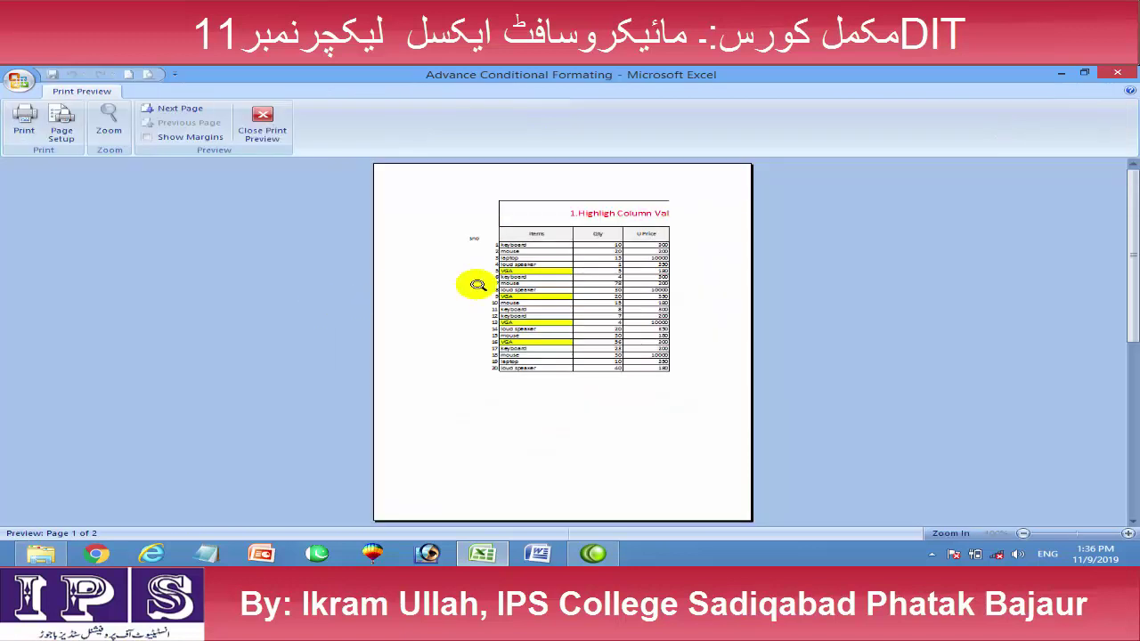
{"action": "left_click", "coordinate": [609, 273]}
{"action": "key", "text": "Escape"}
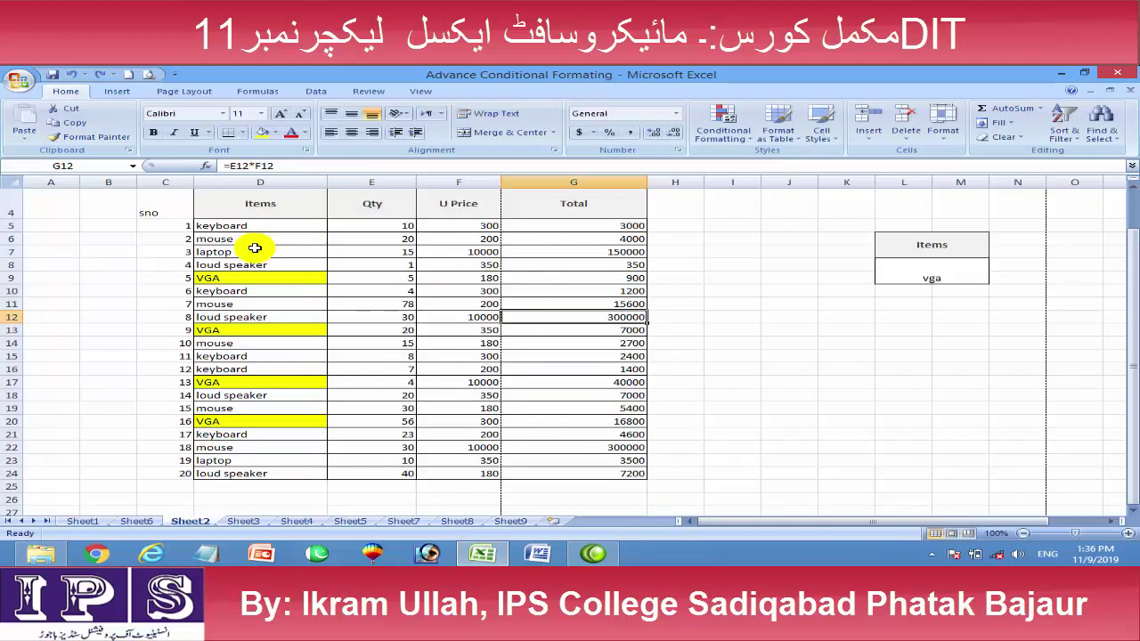
{"action": "scroll", "coordinate": [172, 246], "scroll_direction": "up", "scroll_amount": 1}
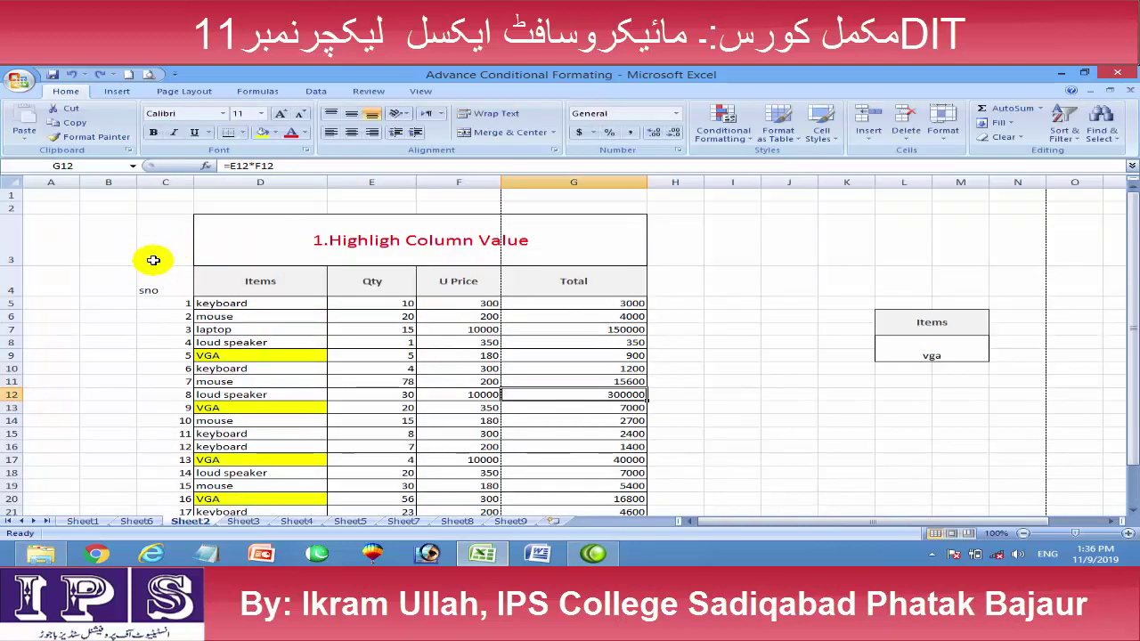
{"action": "left_click_drag", "start_coordinate": [162, 280], "coordinate": [331, 473]}
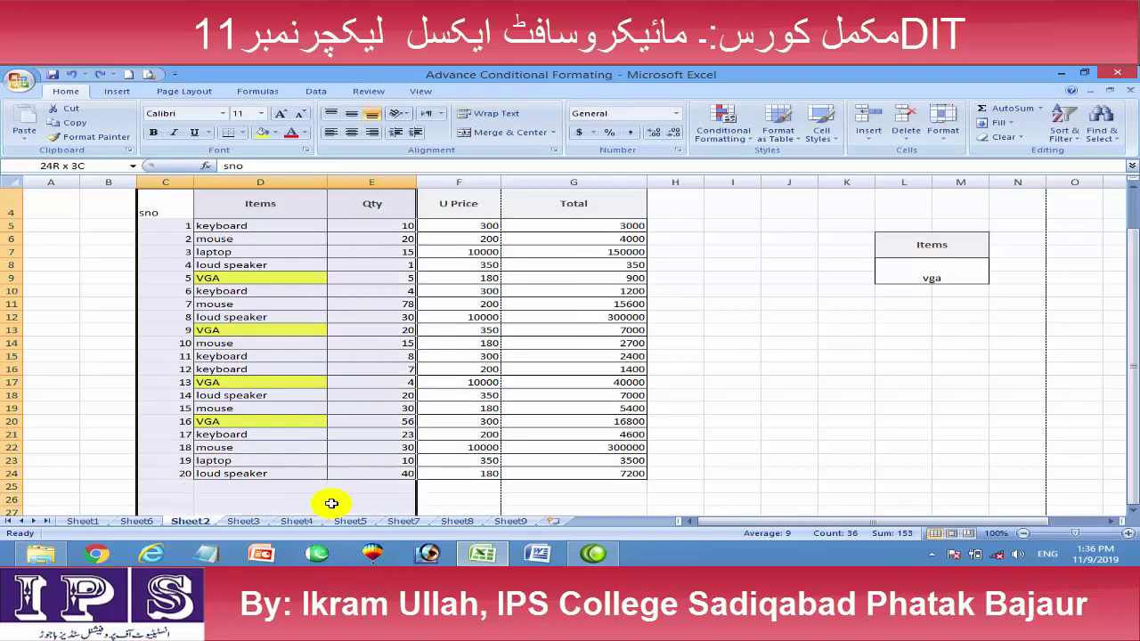
Apply All Borders to the selected range C4:E24
{"action": "left_click", "coordinate": [242, 132]}
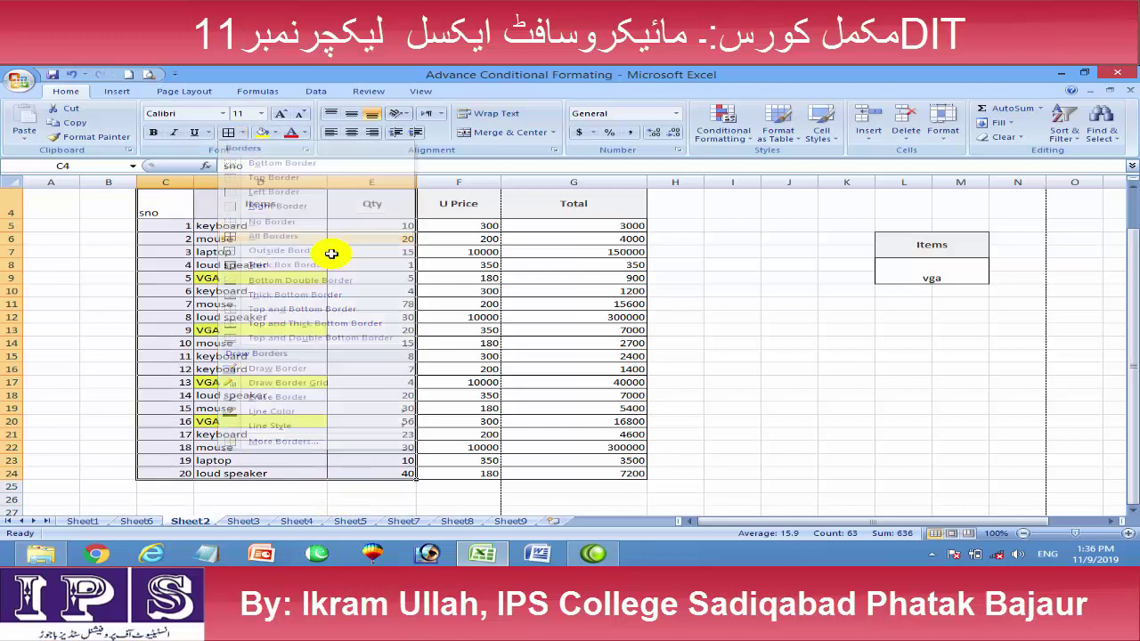
{"action": "left_click", "coordinate": [272, 233]}
{"action": "left_click", "coordinate": [732, 342]}
{"action": "scroll", "coordinate": [369, 287], "scroll_direction": "up", "scroll_amount": 1}
Unmerge the C3:G3 title, then merge and center it again
{"action": "left_click_drag", "start_coordinate": [184, 236], "coordinate": [578, 241]}
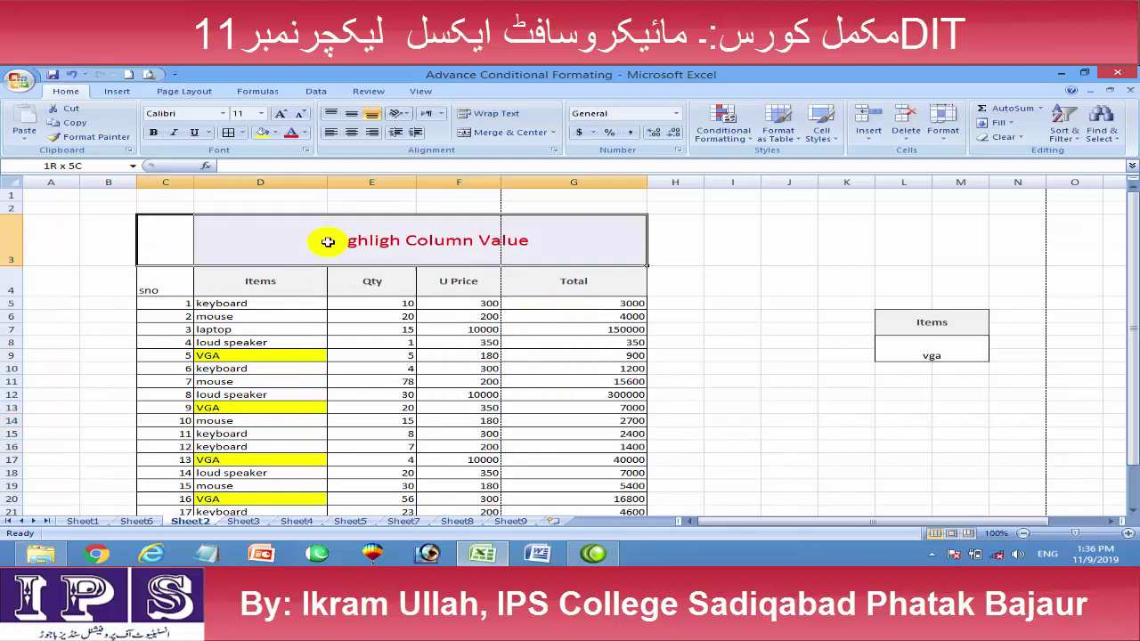
{"action": "left_click", "coordinate": [533, 132]}
{"action": "left_click", "coordinate": [532, 132]}
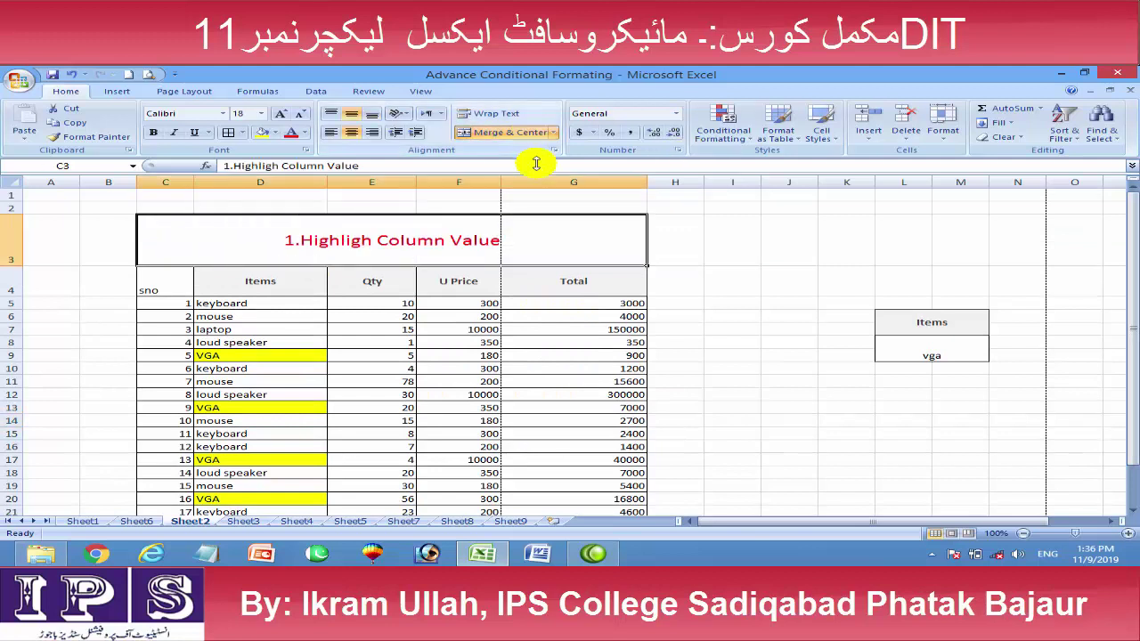
{"action": "left_click", "coordinate": [764, 340]}
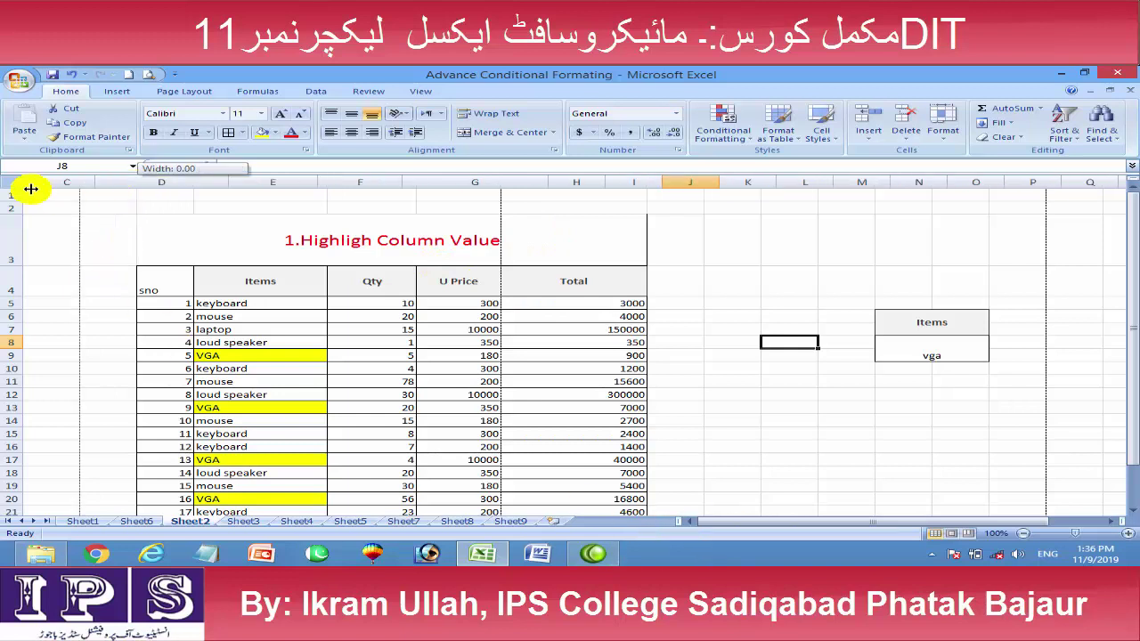
{"action": "scroll", "coordinate": [38, 186], "scroll_direction": "right", "scroll_amount": 2}
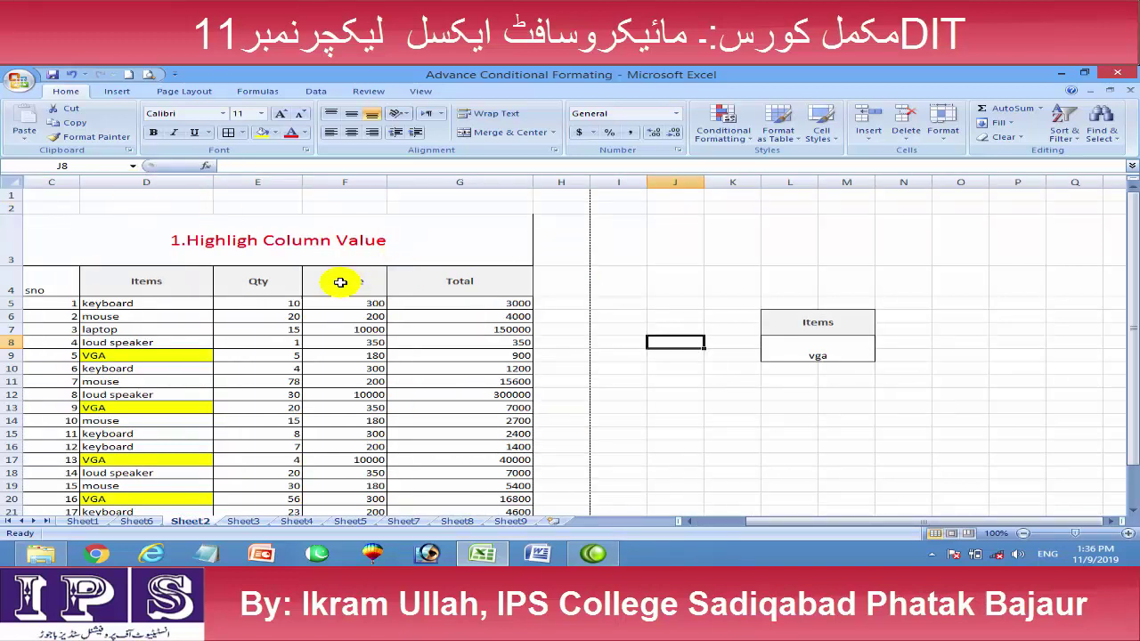
{"action": "key", "text": "ctrl+F2"}
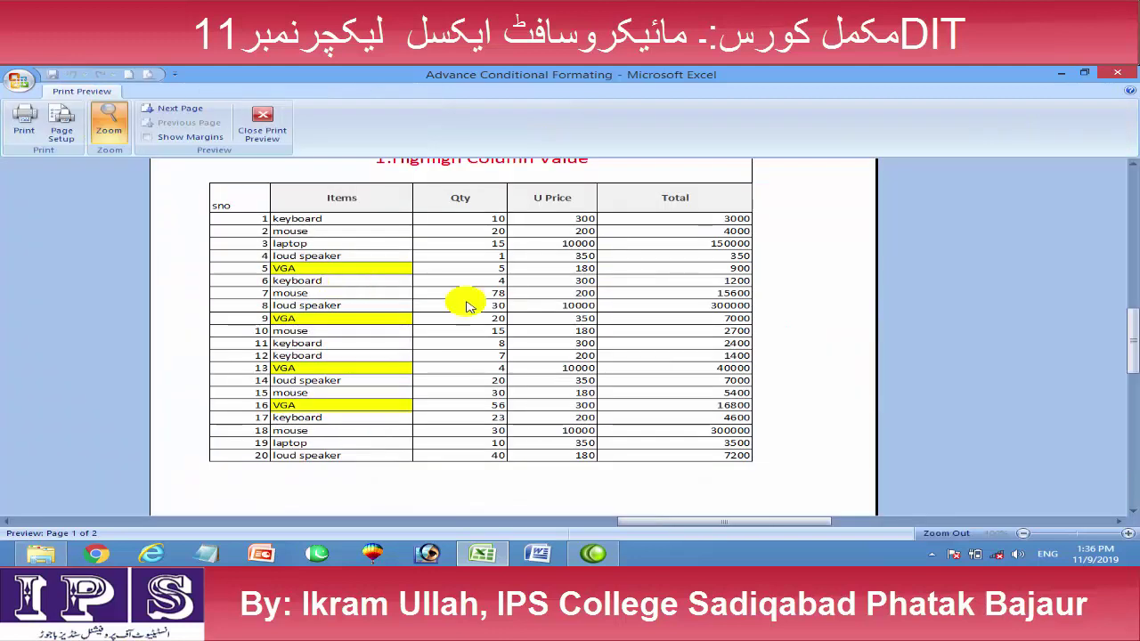
{"action": "left_click", "coordinate": [395, 286]}
{"action": "scroll", "coordinate": [469, 316], "scroll_direction": "down", "scroll_amount": 1}
{"action": "scroll", "coordinate": [534, 326], "scroll_direction": "down", "scroll_amount": 2}
{"action": "scroll", "coordinate": [529, 323], "scroll_direction": "up", "scroll_amount": 3}
{"action": "key", "text": "Escape"}
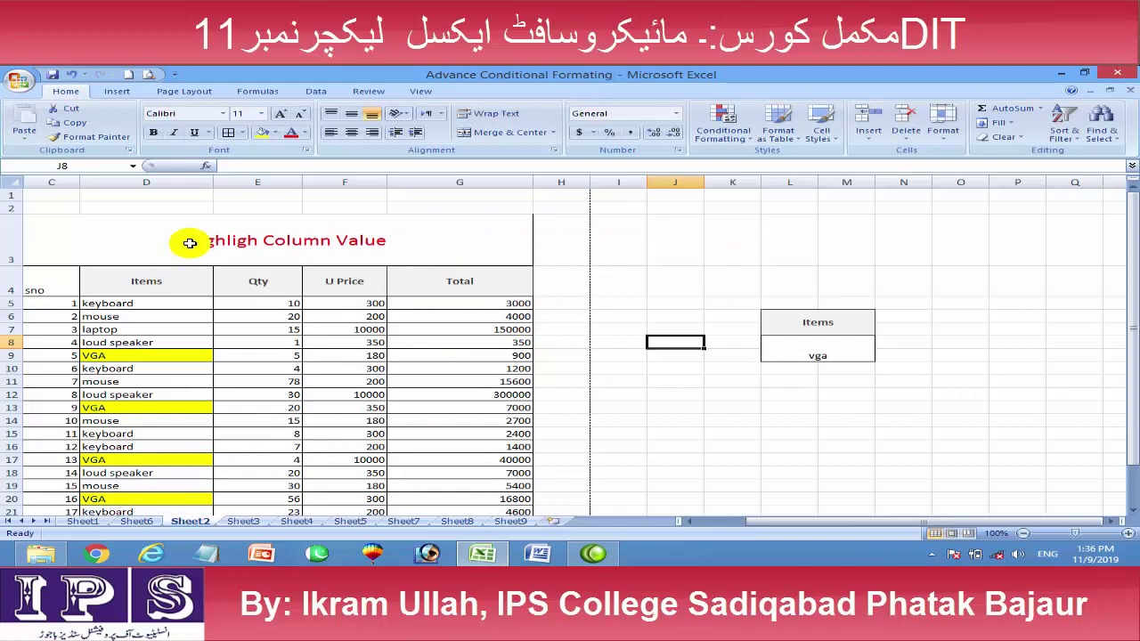
{"action": "left_click", "coordinate": [178, 245]}
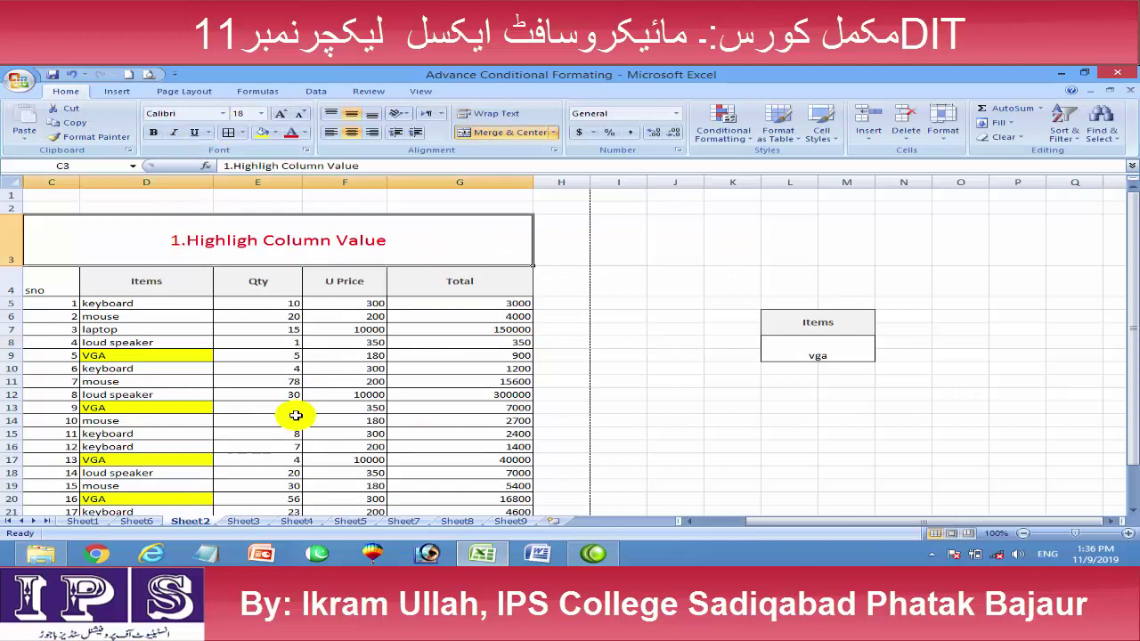
{"action": "key", "text": "ctrl+F2"}
{"action": "scroll", "coordinate": [580, 364], "scroll_direction": "down", "scroll_amount": 2}
{"action": "scroll", "coordinate": [579, 364], "scroll_direction": "down", "scroll_amount": 3}
{"action": "scroll", "coordinate": [579, 377], "scroll_direction": "down", "scroll_amount": 2}
{"action": "left_click", "coordinate": [645, 345]}
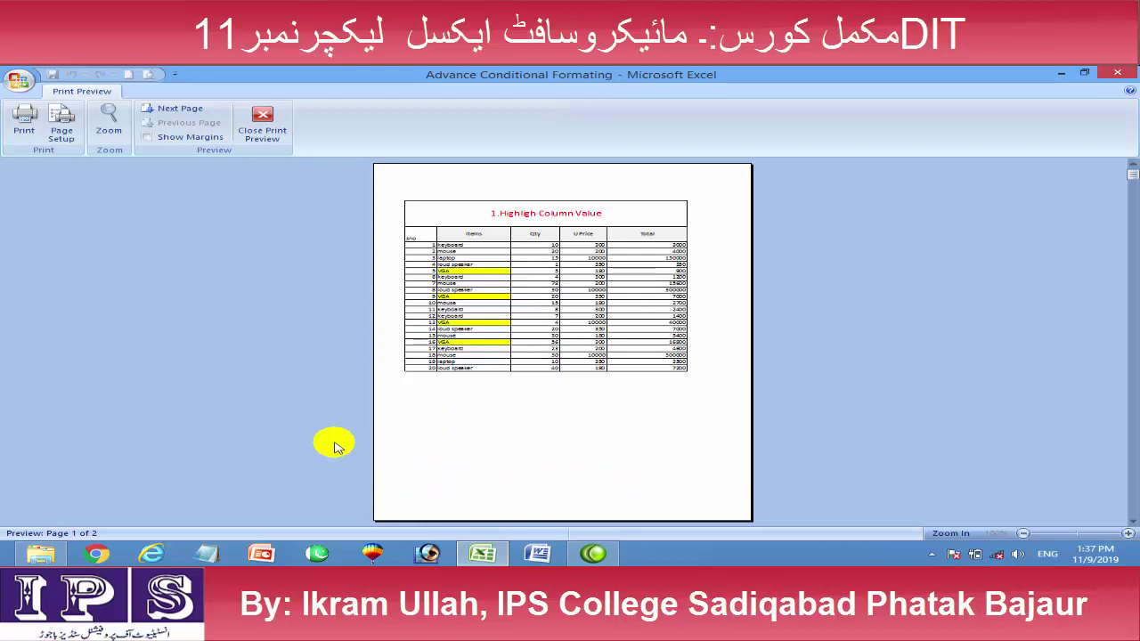
{"action": "key", "text": "Escape"}
{"action": "scroll", "coordinate": [306, 407], "scroll_direction": "down", "scroll_amount": 1}
{"action": "scroll", "coordinate": [312, 361], "scroll_direction": "down", "scroll_amount": 4}
{"action": "left_click_drag", "start_coordinate": [723, 523], "coordinate": [702, 527]}
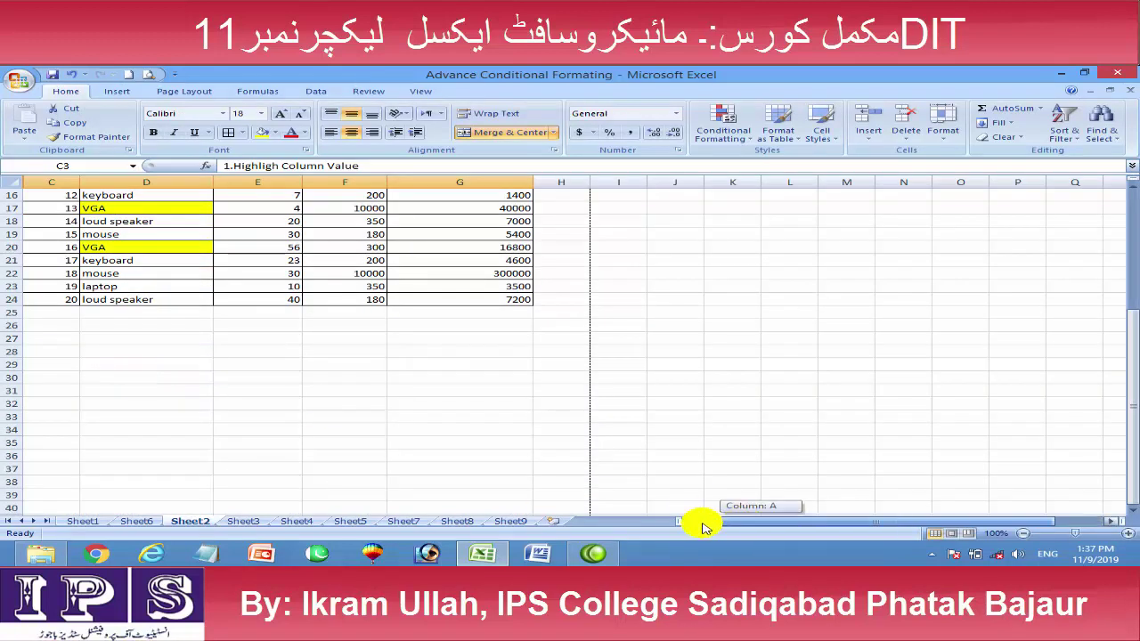
Widen column B slightly by dragging its header border right
{"action": "left_click", "coordinate": [543, 468]}
{"action": "key", "text": "Left"}
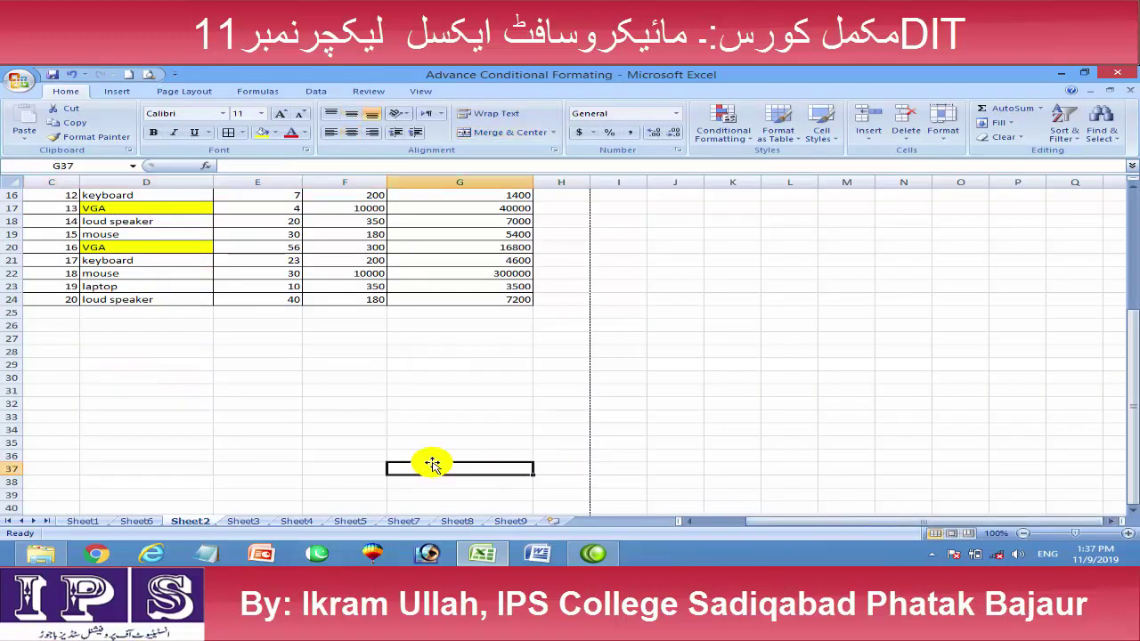
{"action": "key", "text": "Left"}
{"action": "key", "text": "Left"}
{"action": "key", "text": "Left"}
{"action": "scroll", "coordinate": [428, 445], "scroll_direction": "up", "scroll_amount": 3}
{"action": "scroll", "coordinate": [418, 427], "scroll_direction": "up", "scroll_amount": 2}
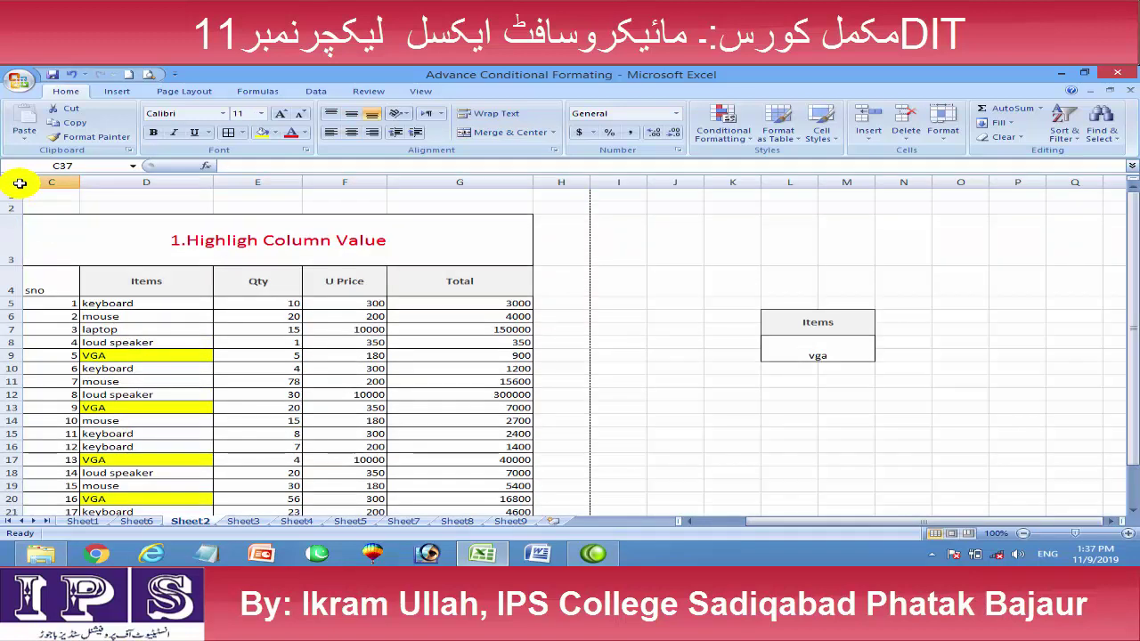
{"action": "left_click_drag", "start_coordinate": [23, 181], "coordinate": [31, 182]}
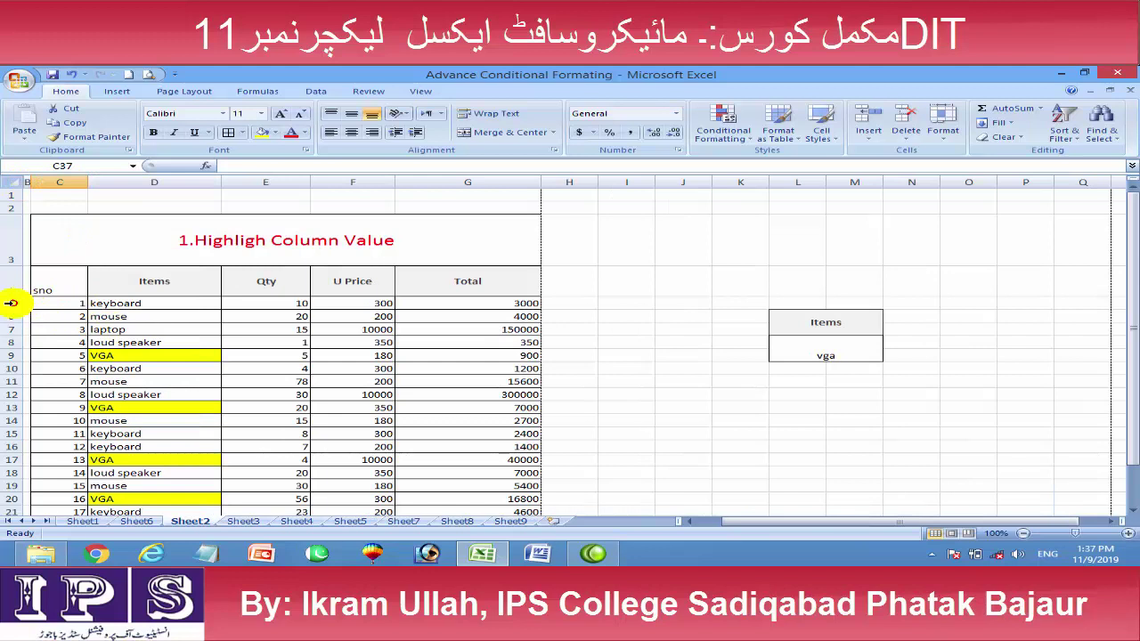
Select rows 5 to 9, click cell E16, then go to Sheet3
{"action": "left_click_drag", "start_coordinate": [8, 303], "coordinate": [8, 355]}
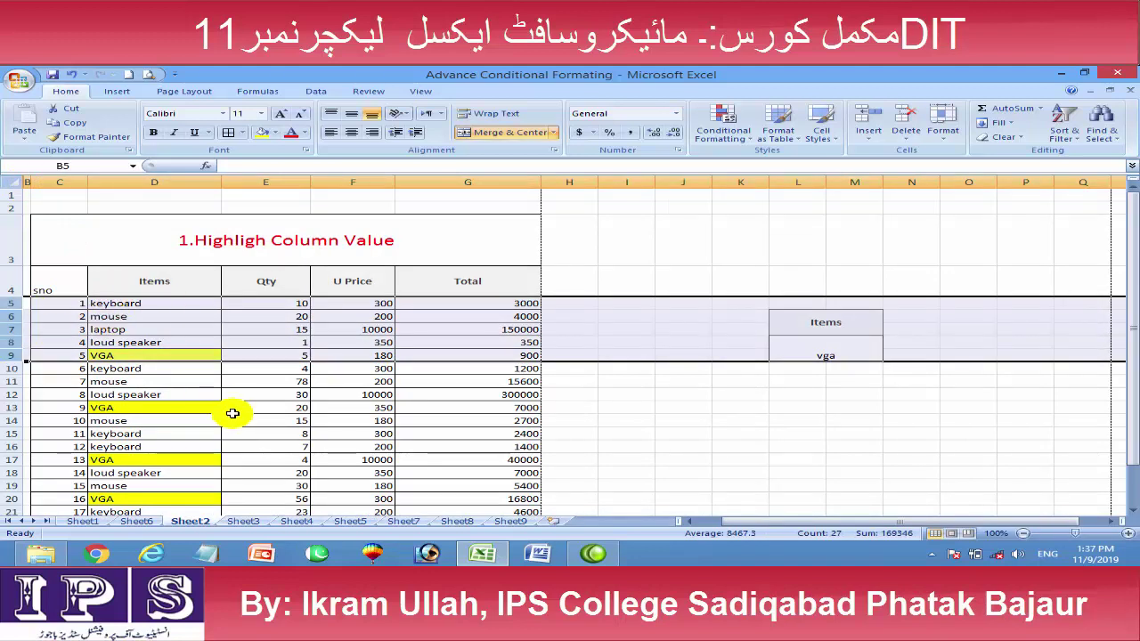
{"action": "left_click", "coordinate": [294, 446]}
{"action": "scroll", "coordinate": [328, 393], "scroll_direction": "down", "scroll_amount": 5}
{"action": "scroll", "coordinate": [327, 392], "scroll_direction": "up", "scroll_amount": 5}
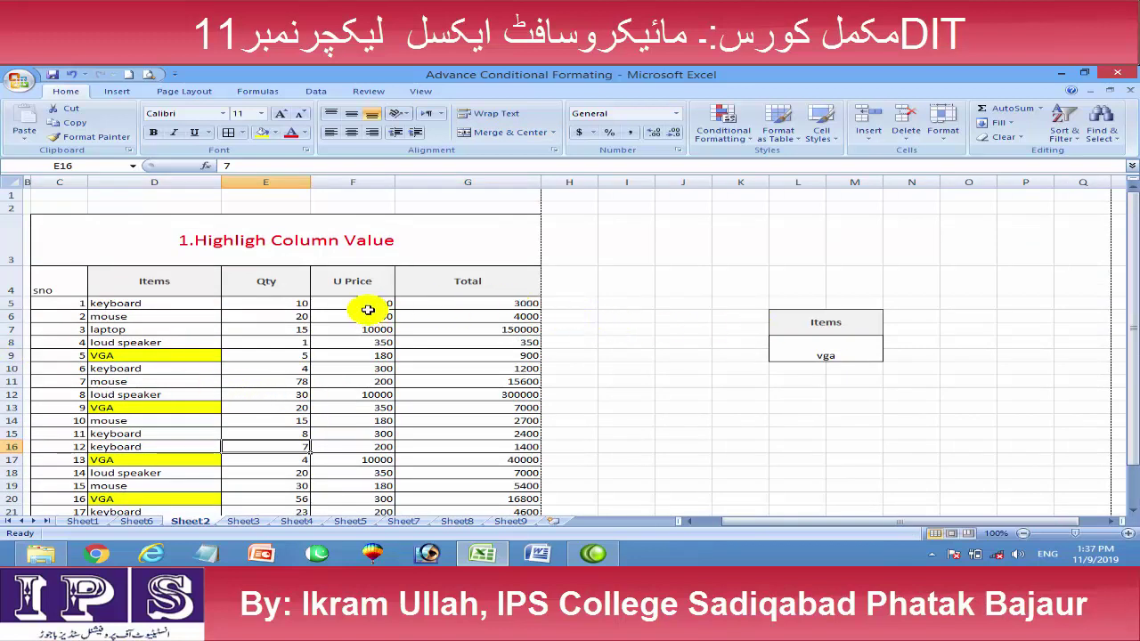
{"action": "left_click", "coordinate": [245, 521]}
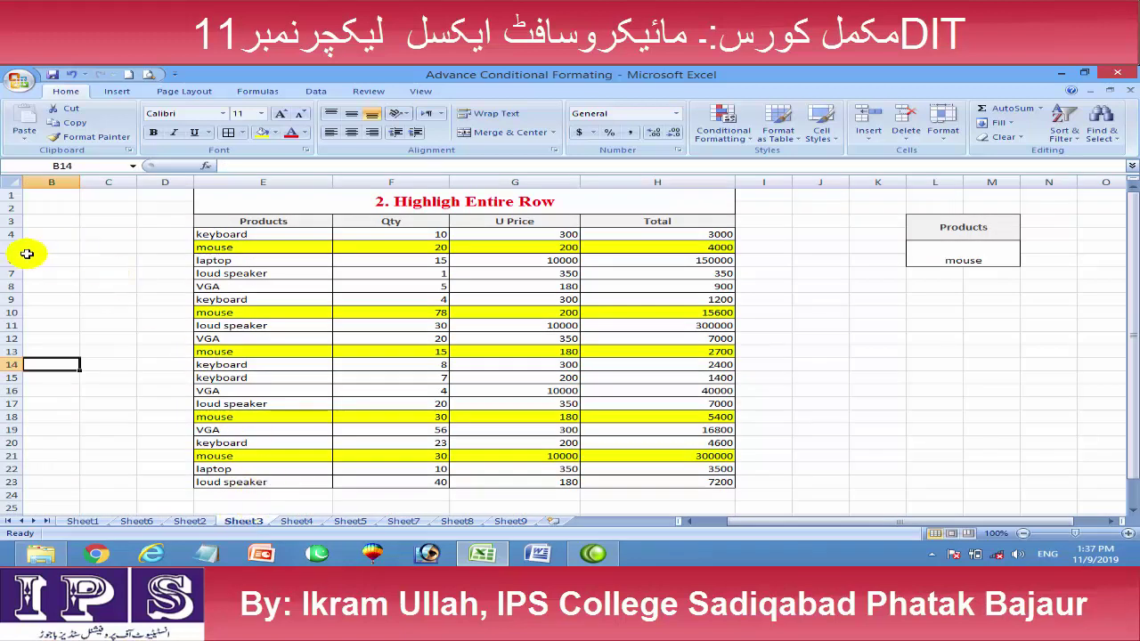
Drag row 3's bottom border down to heighten the Highligh Entire Row table's header
{"action": "left_click", "coordinate": [98, 272]}
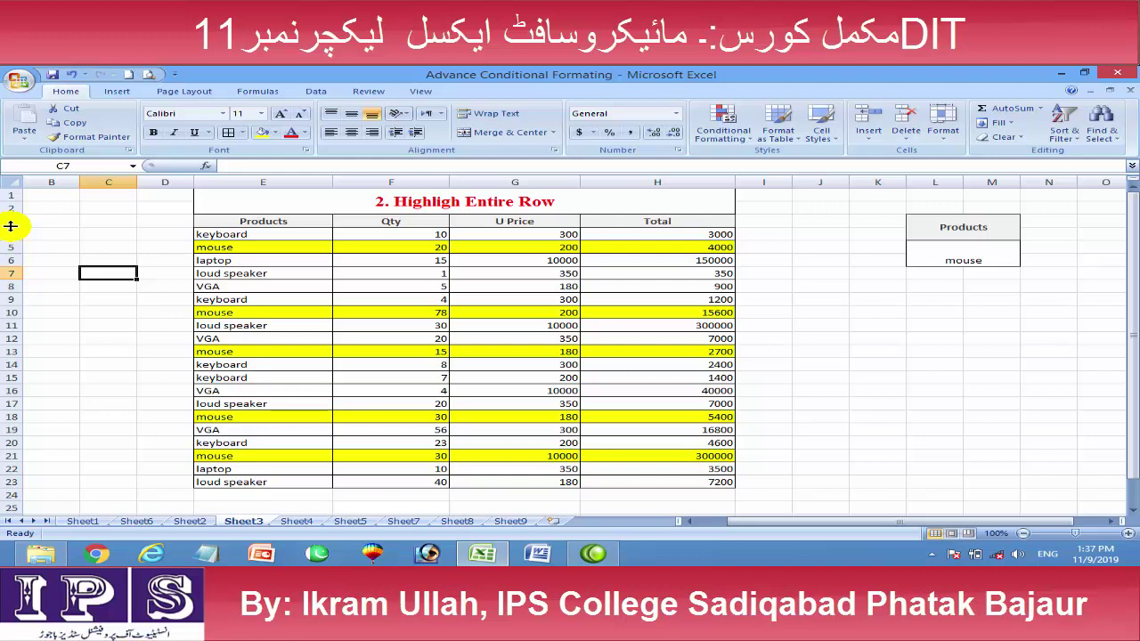
{"action": "left_click_drag", "start_coordinate": [10, 226], "coordinate": [6, 240]}
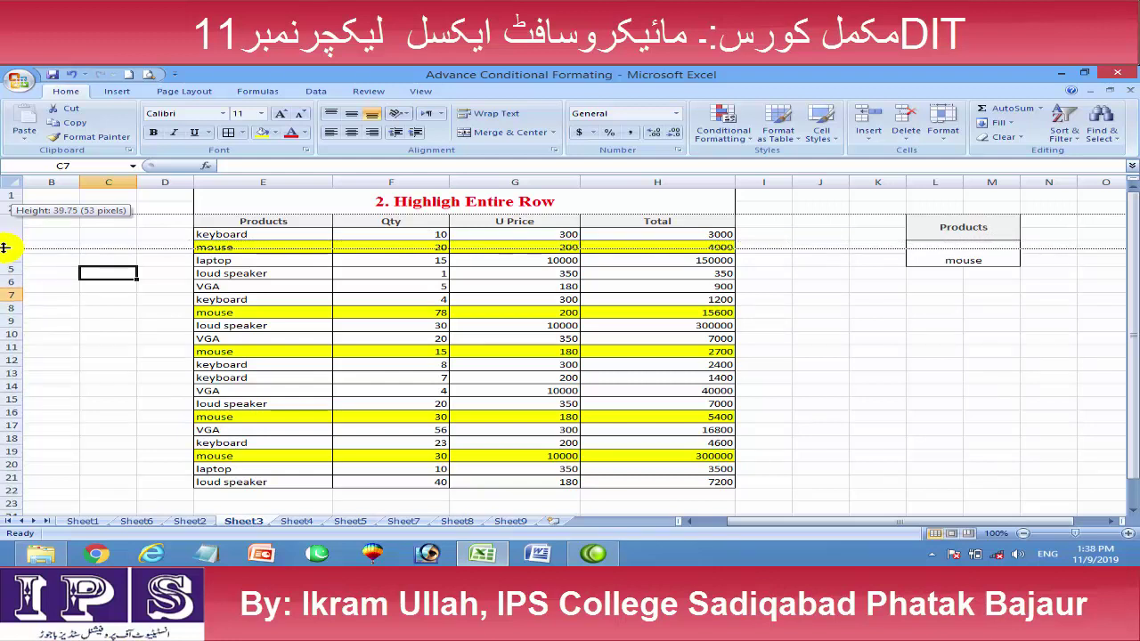
{"action": "left_click_drag", "start_coordinate": [7, 240], "coordinate": [4, 248]}
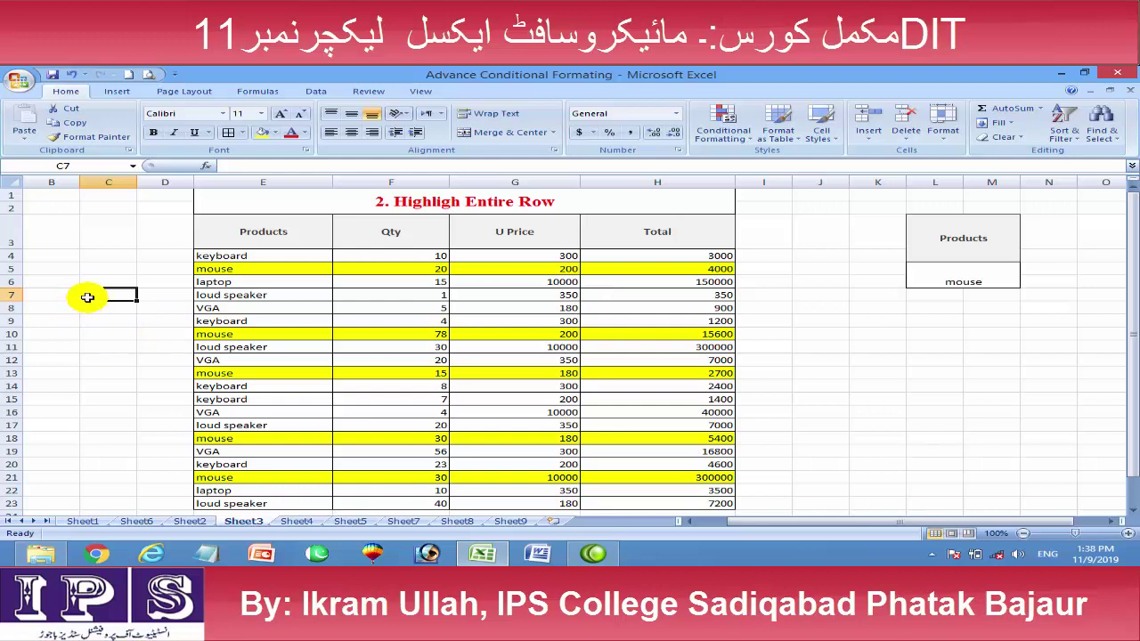
{"action": "left_click", "coordinate": [102, 347]}
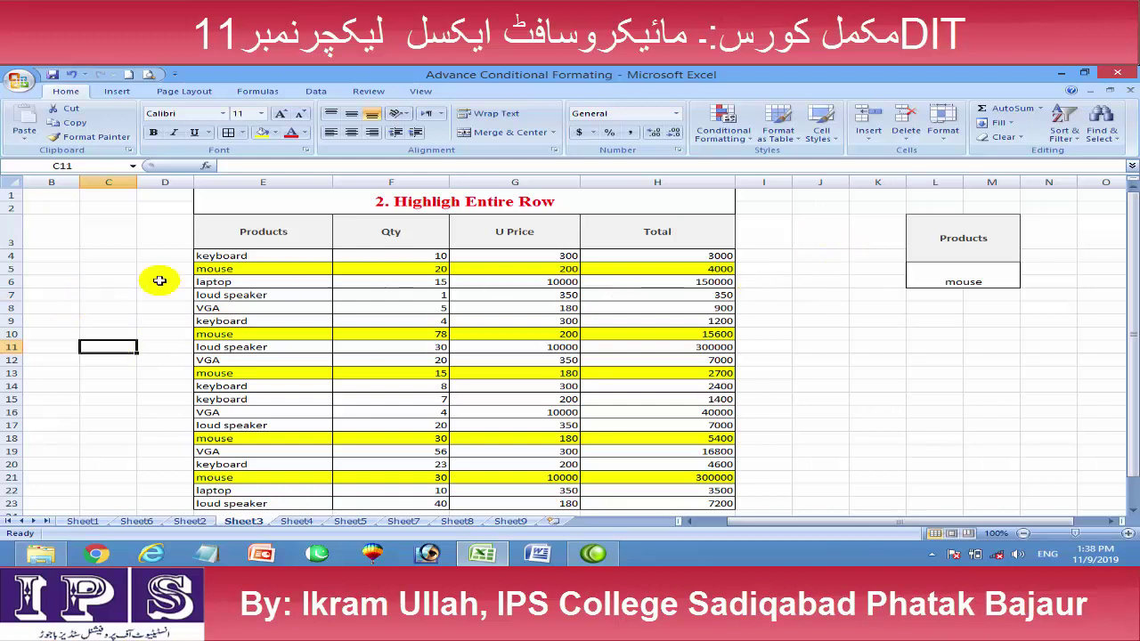
{"action": "left_click", "coordinate": [152, 236]}
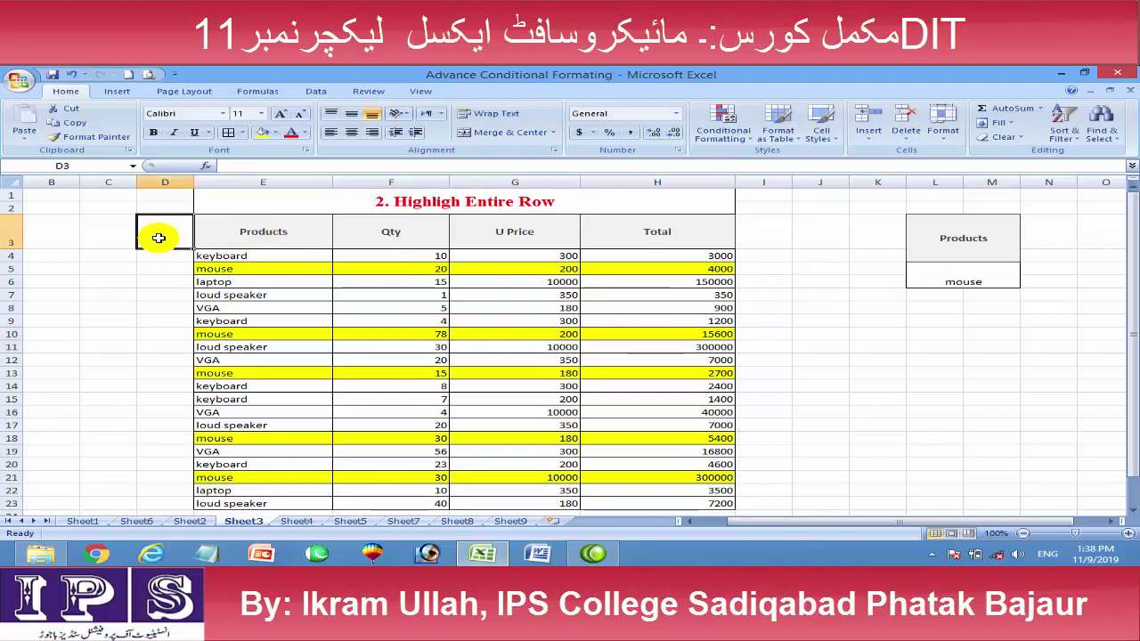
Set row 3's height to 45, then drag it even taller
{"action": "left_click", "coordinate": [936, 131]}
{"action": "left_click", "coordinate": [994, 170]}
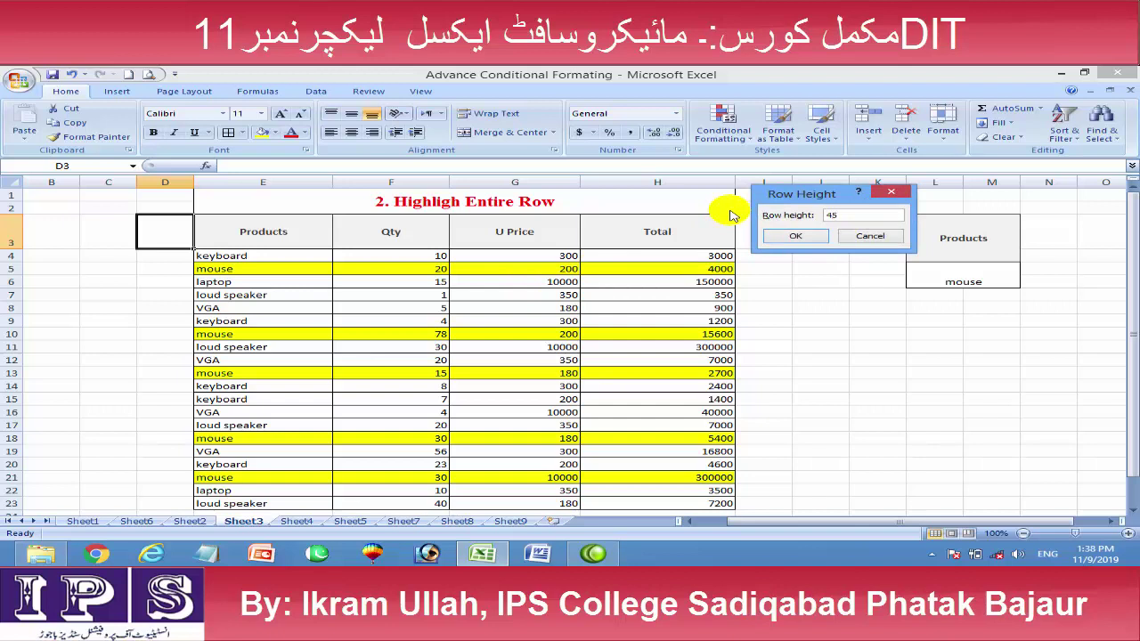
{"action": "left_click", "coordinate": [789, 235]}
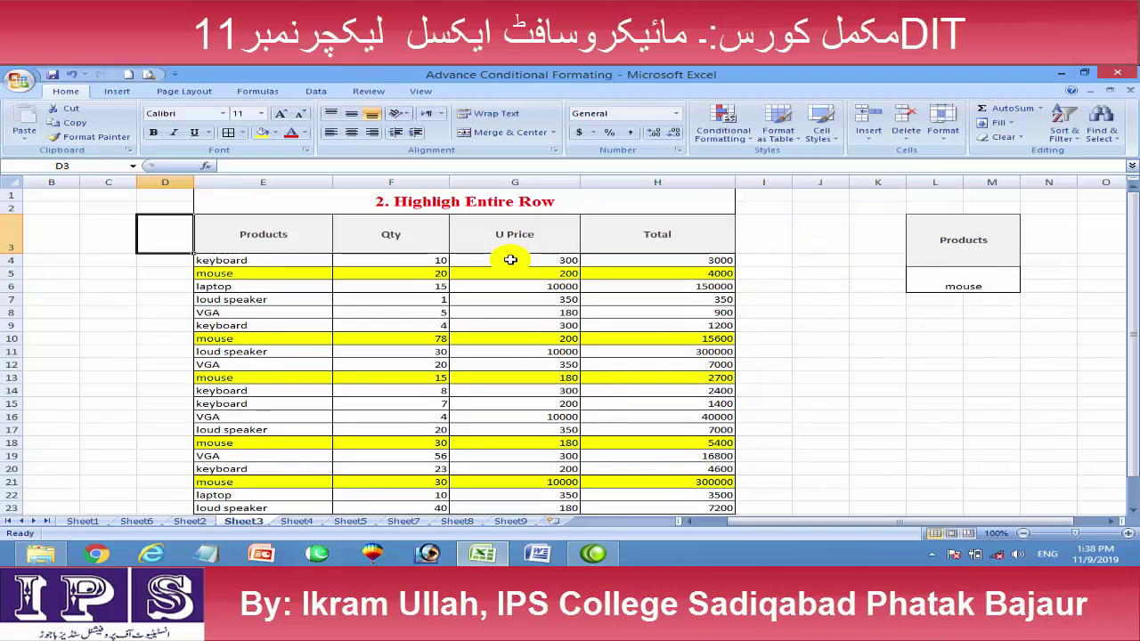
{"action": "left_click", "coordinate": [54, 311]}
{"action": "left_click_drag", "start_coordinate": [14, 253], "coordinate": [14, 269]}
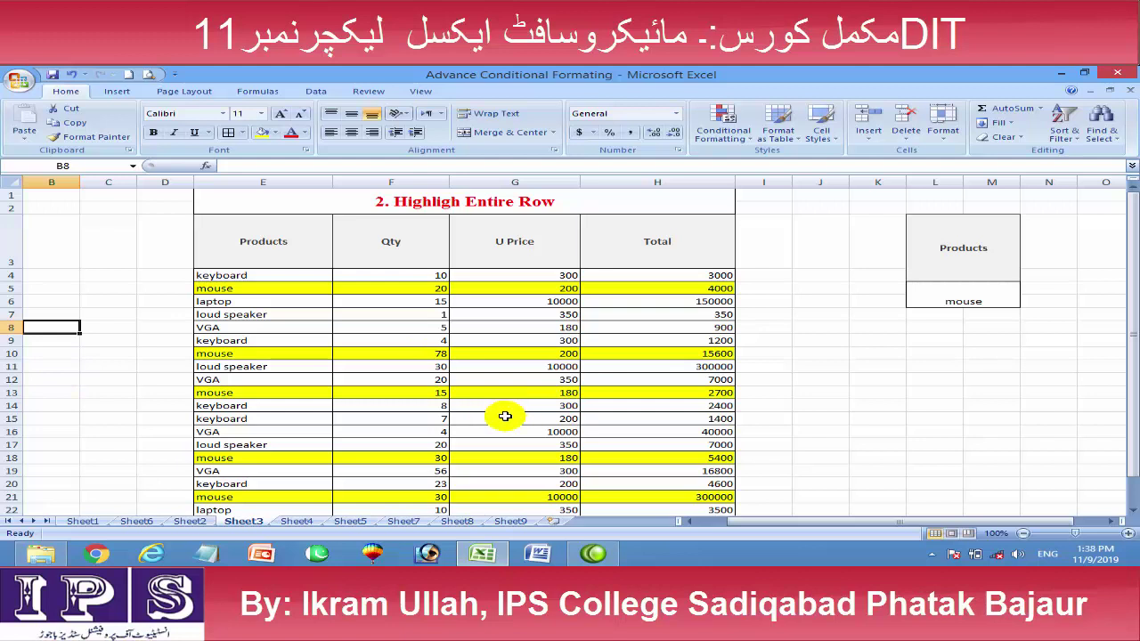
Select G15, open and close the Format options, then switch to Sheet1
{"action": "left_click", "coordinate": [506, 417]}
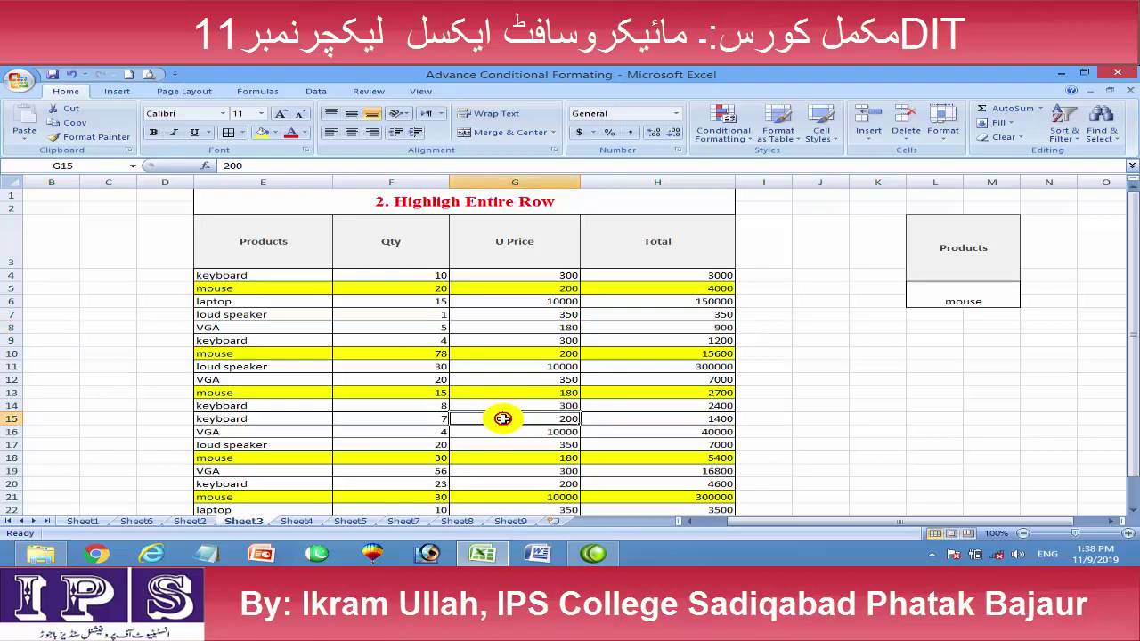
{"action": "left_click", "coordinate": [943, 125]}
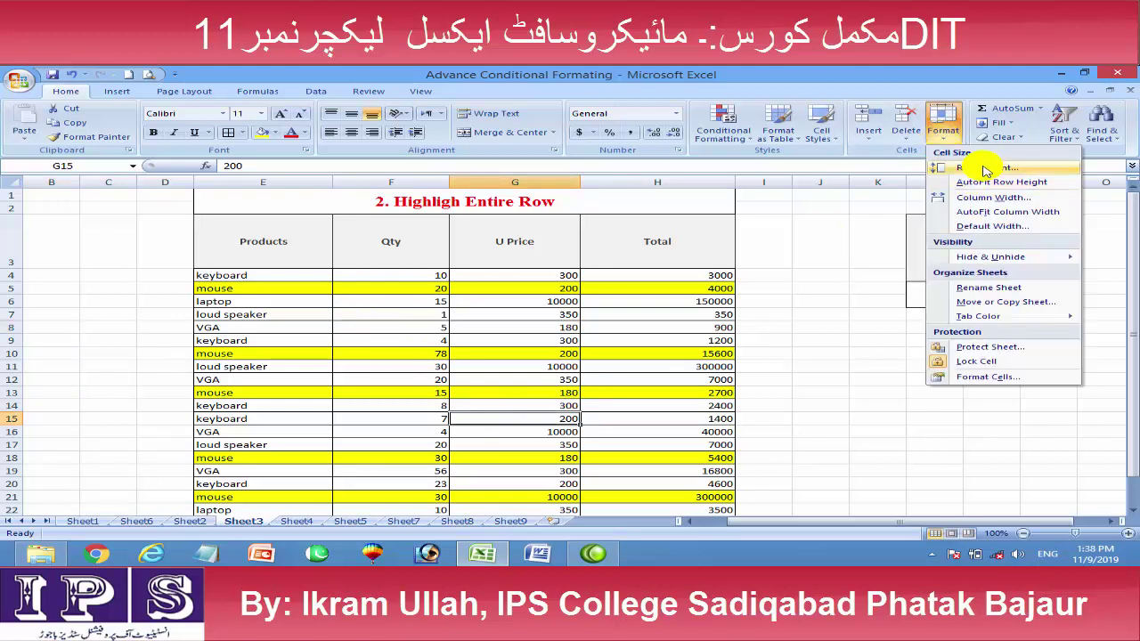
{"action": "left_click", "coordinate": [379, 343]}
{"action": "scroll", "coordinate": [229, 316], "scroll_direction": "down", "scroll_amount": 1}
{"action": "scroll", "coordinate": [228, 315], "scroll_direction": "up", "scroll_amount": 1}
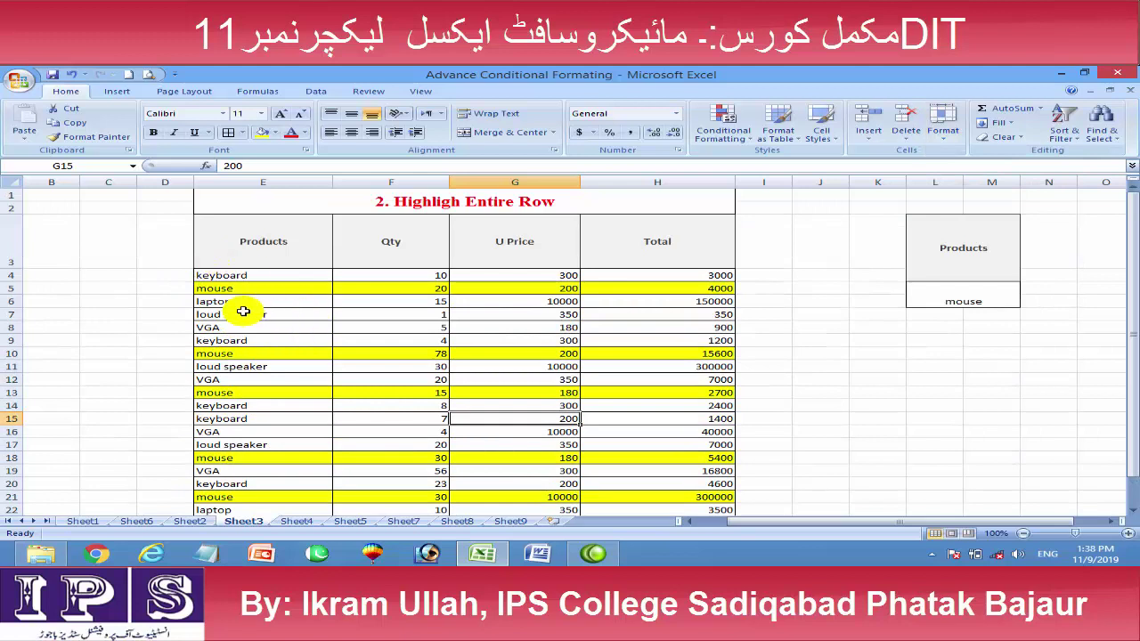
{"action": "left_click", "coordinate": [101, 519]}
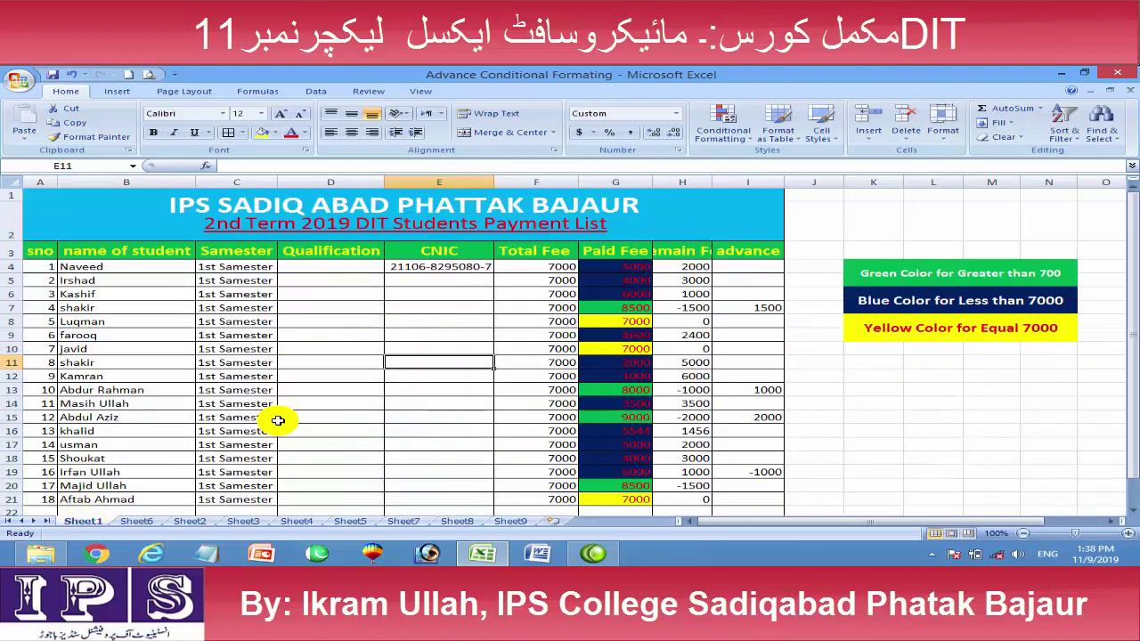
Go to Sheet2 and view its print preview with Ctrl+F2
{"action": "left_click", "coordinate": [156, 523]}
{"action": "left_click", "coordinate": [187, 521]}
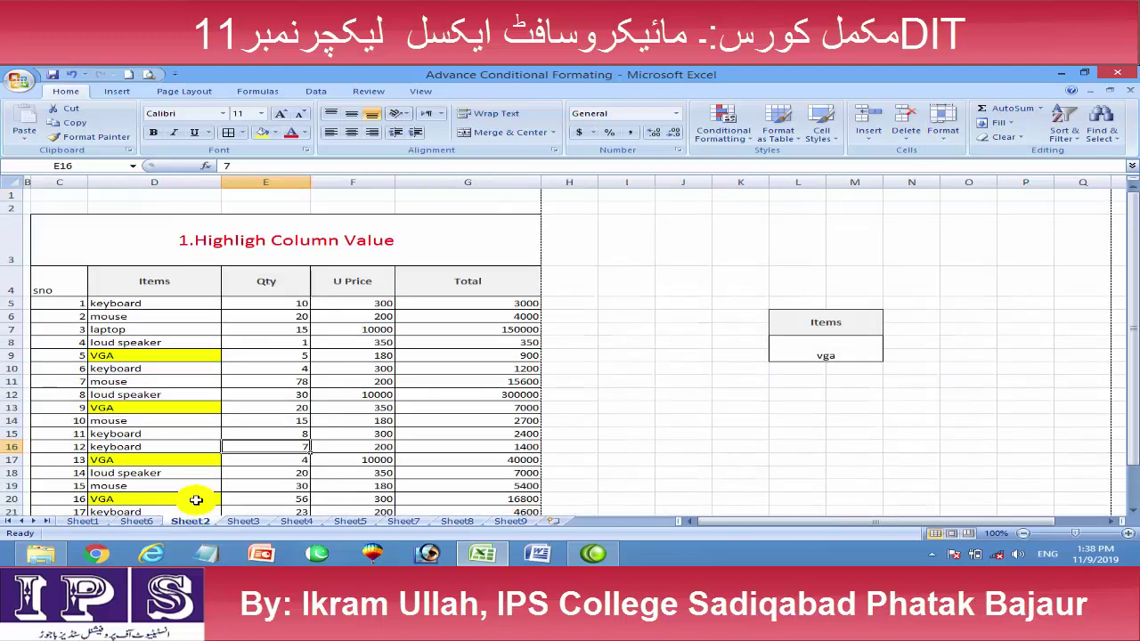
{"action": "scroll", "coordinate": [259, 421], "scroll_direction": "down", "scroll_amount": 1}
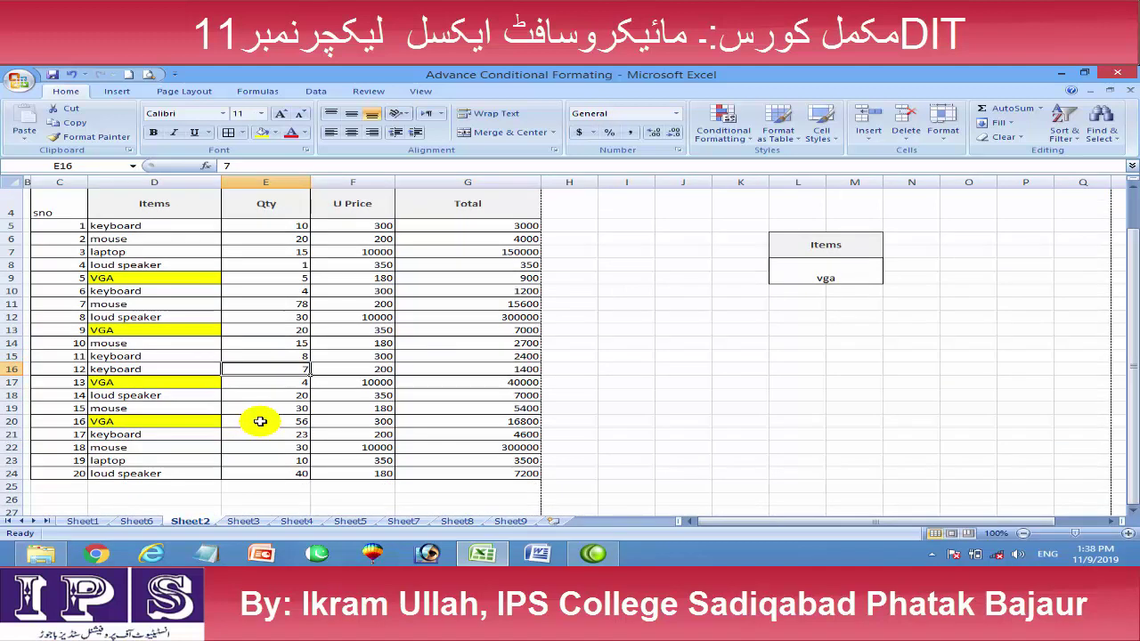
{"action": "key", "text": "ctrl+F2"}
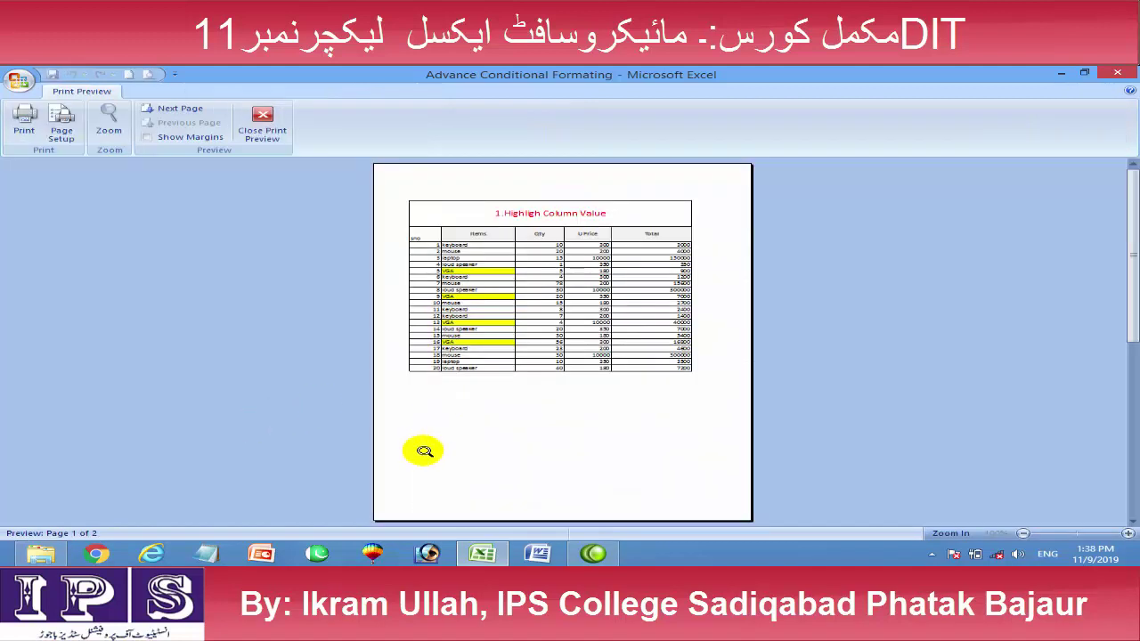
{"action": "key", "text": "Escape"}
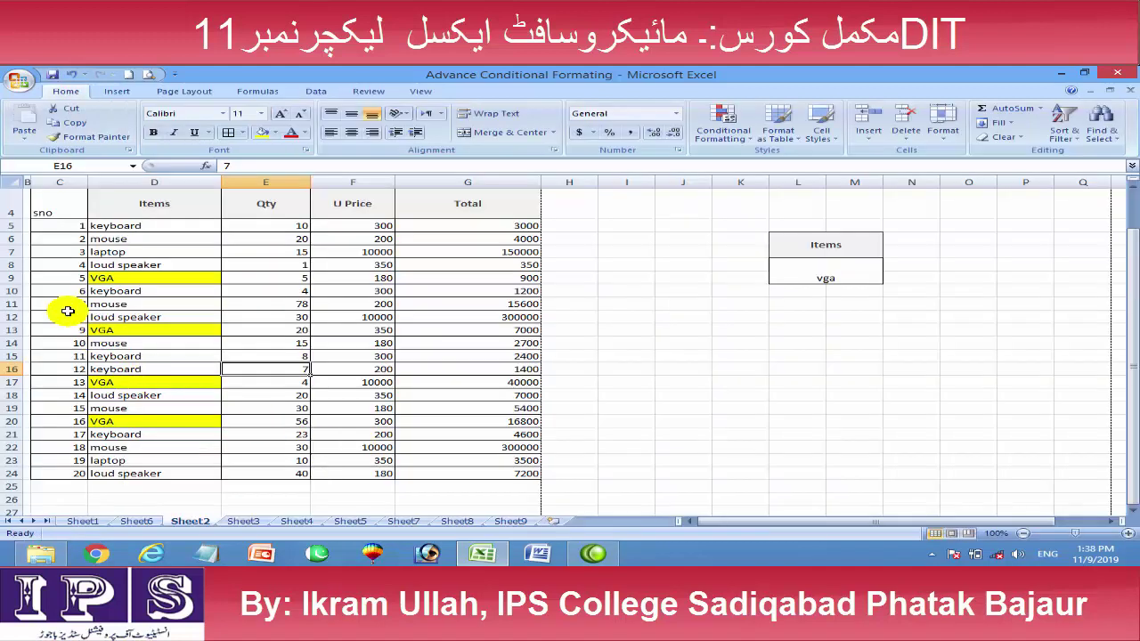
{"action": "scroll", "coordinate": [69, 311], "scroll_direction": "up", "scroll_amount": 1}
Set the row height of the Items table's rows 5 to 24 to 20
{"action": "mouse_move", "coordinate": [53, 304]}
{"action": "left_mouse_down"}
{"action": "mouse_move", "coordinate": [447, 531]}
{"action": "mouse_move", "coordinate": [478, 471]}
{"action": "left_mouse_up"}
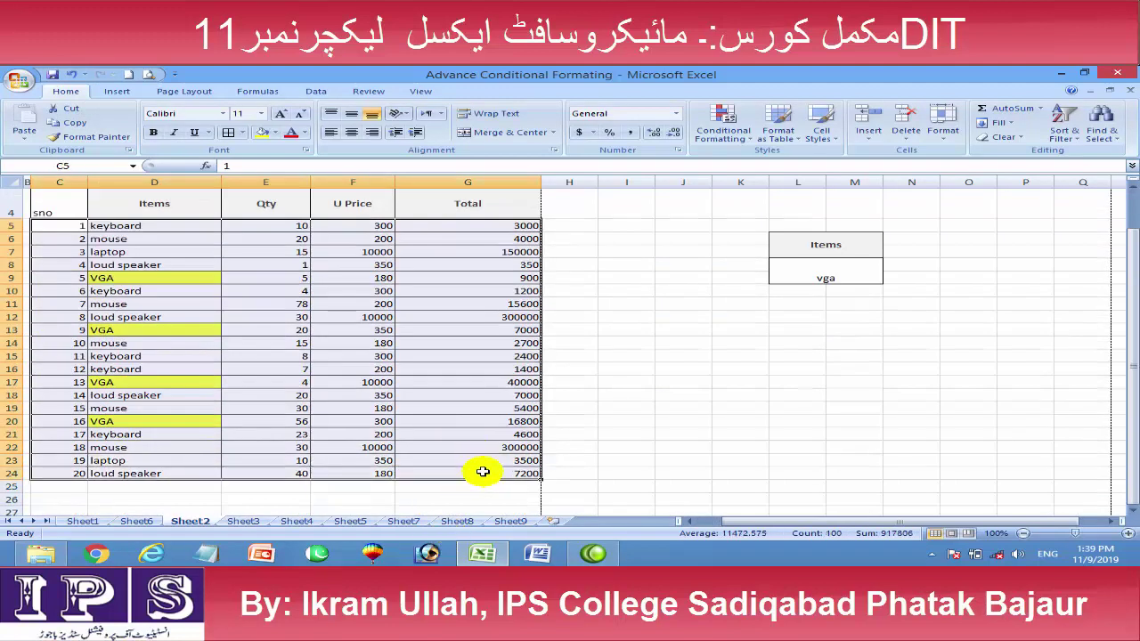
{"action": "left_click", "coordinate": [942, 130]}
{"action": "left_click", "coordinate": [952, 158]}
{"action": "type", "text": "20"}
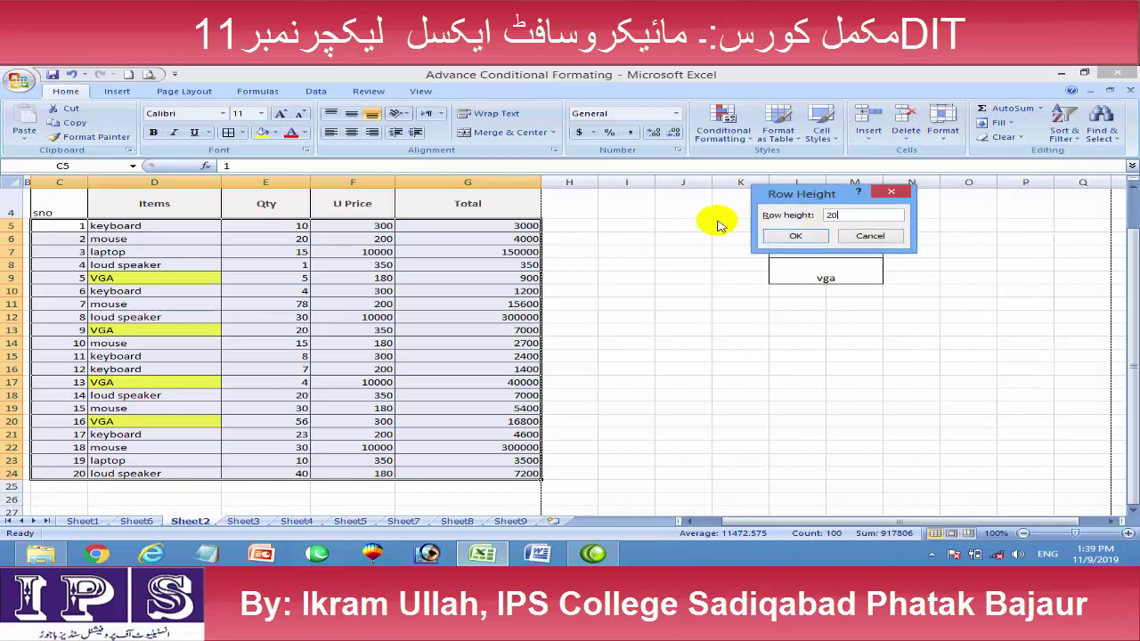
{"action": "left_click", "coordinate": [775, 236]}
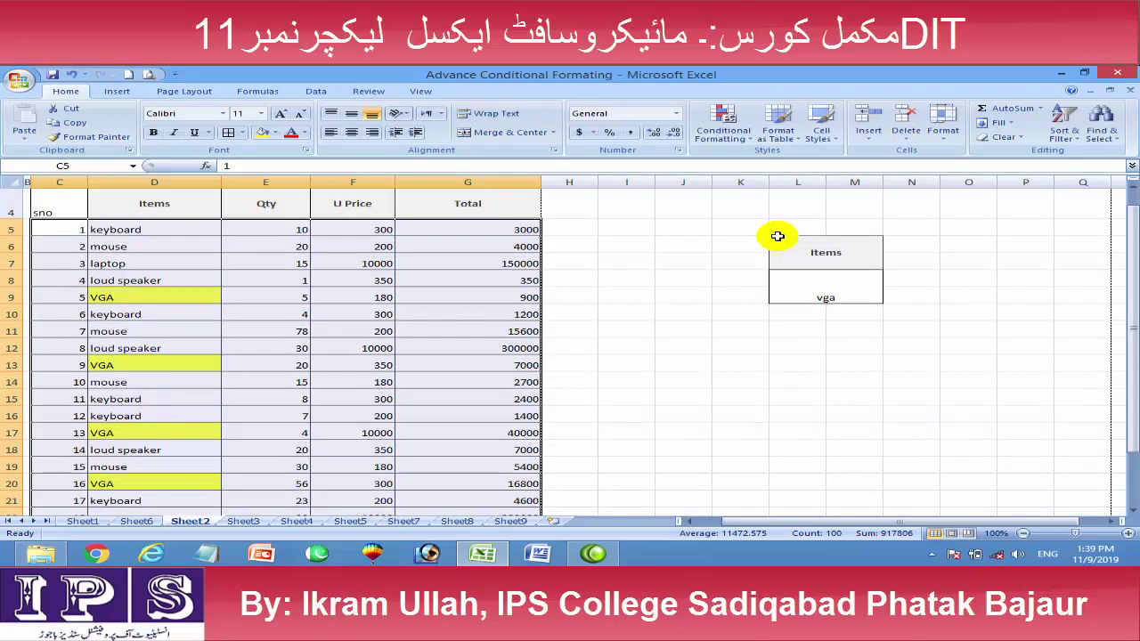
Select the empty block I6:K16 and cancel the Row Height dialog unchanged
{"action": "left_click", "coordinate": [943, 125]}
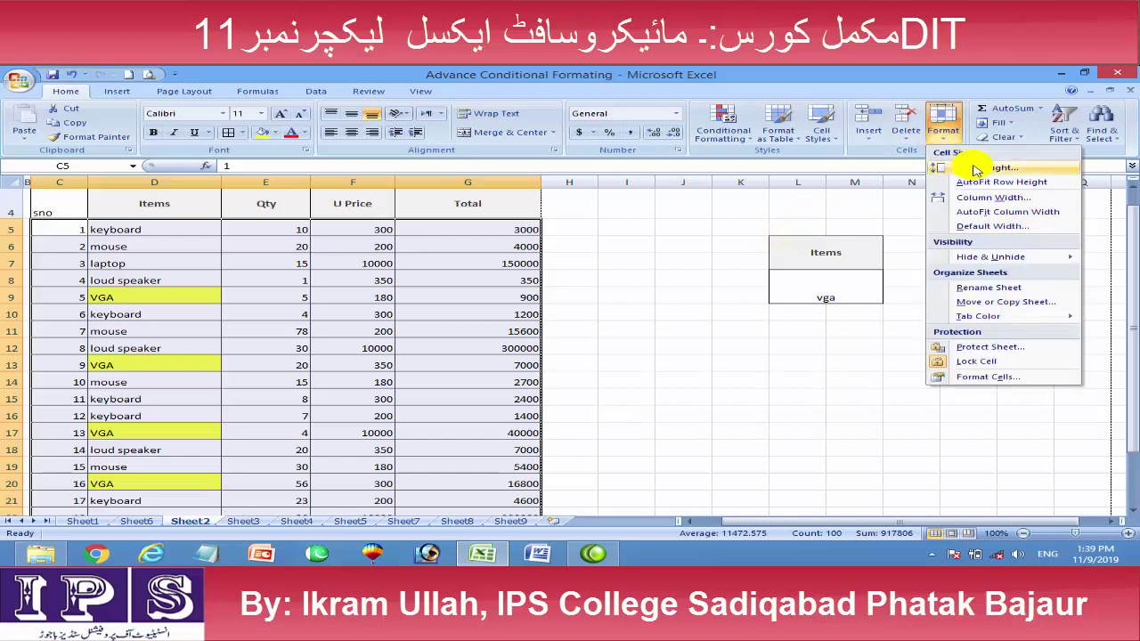
{"action": "left_click", "coordinate": [674, 294]}
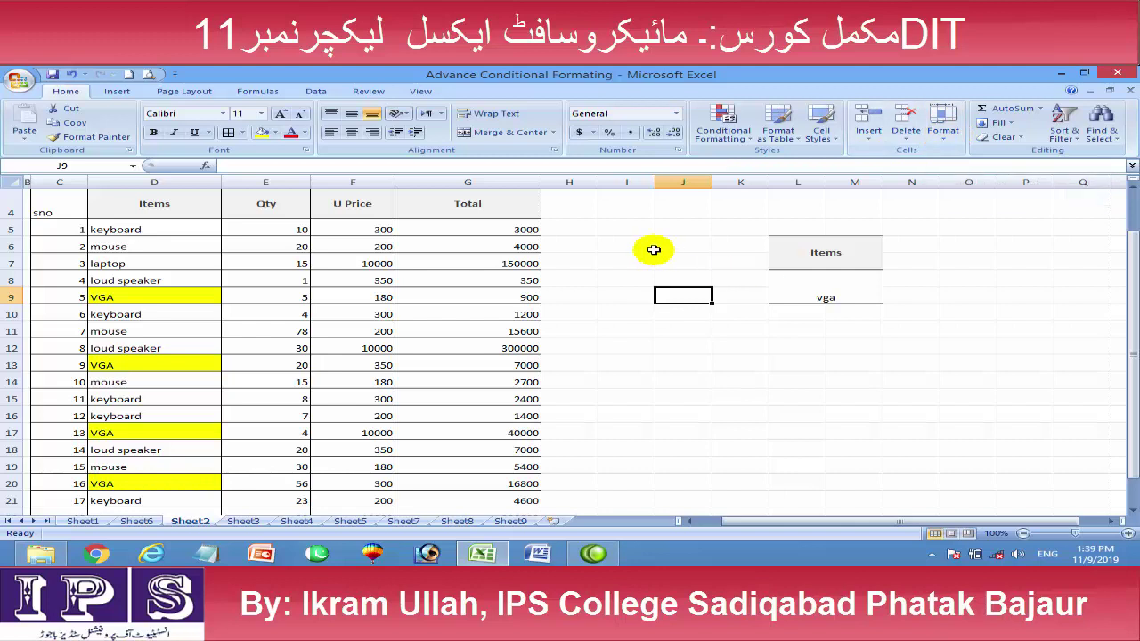
{"action": "left_click_drag", "start_coordinate": [628, 245], "coordinate": [730, 415]}
{"action": "left_click", "coordinate": [943, 125]}
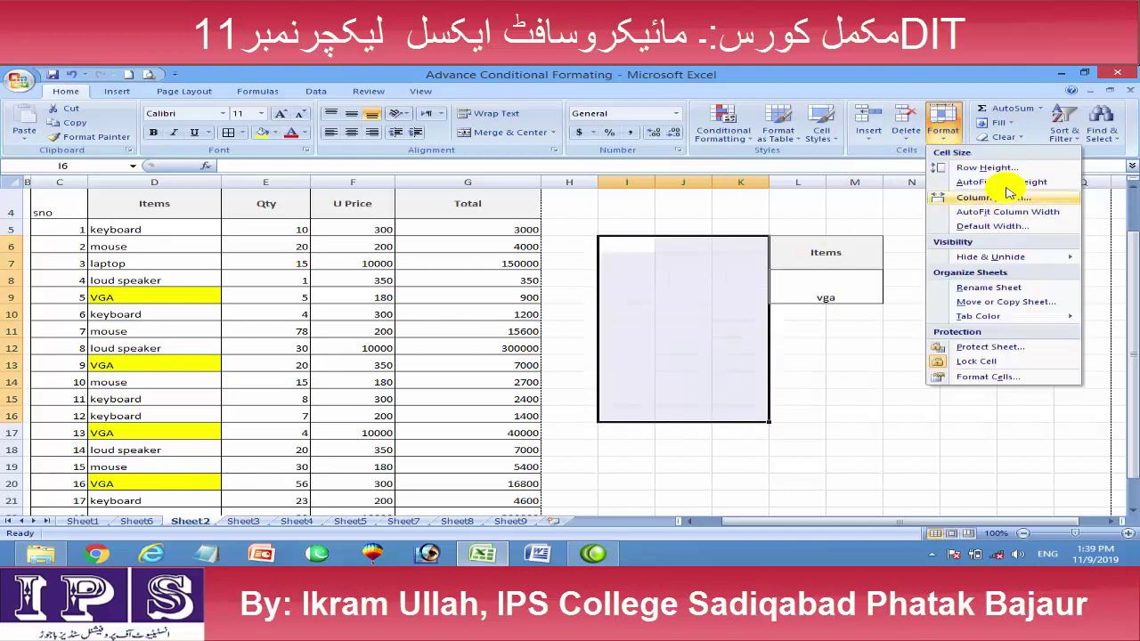
{"action": "left_click", "coordinate": [1001, 169]}
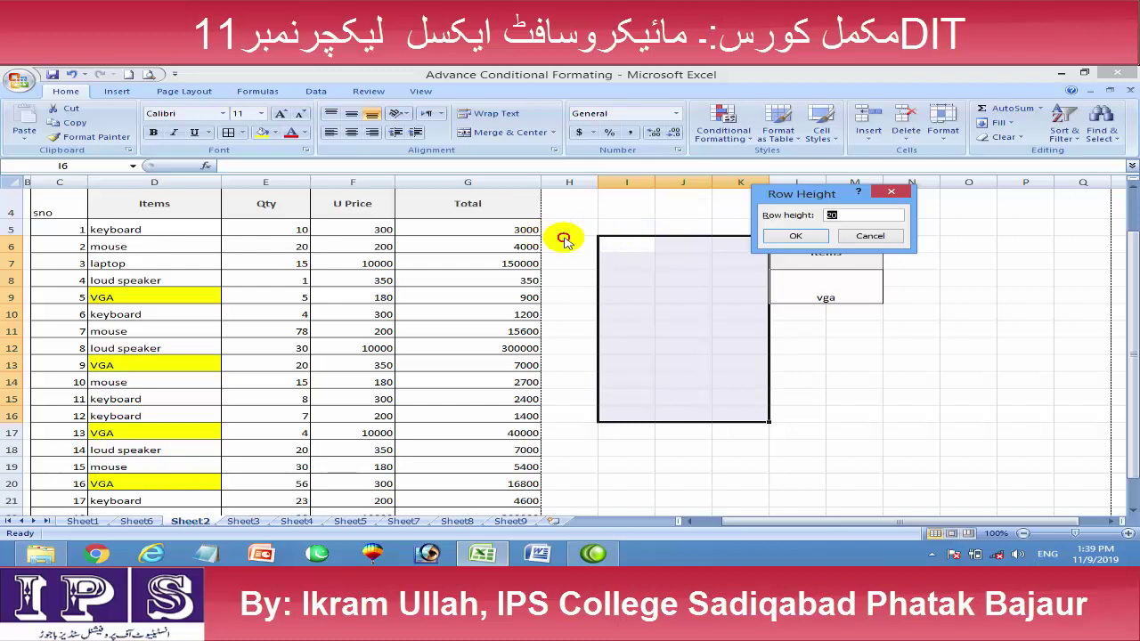
{"action": "left_click", "coordinate": [886, 234]}
Select rows 4 to 8, close Row Height without changes, then open Sheet9
{"action": "left_click", "coordinate": [567, 205]}
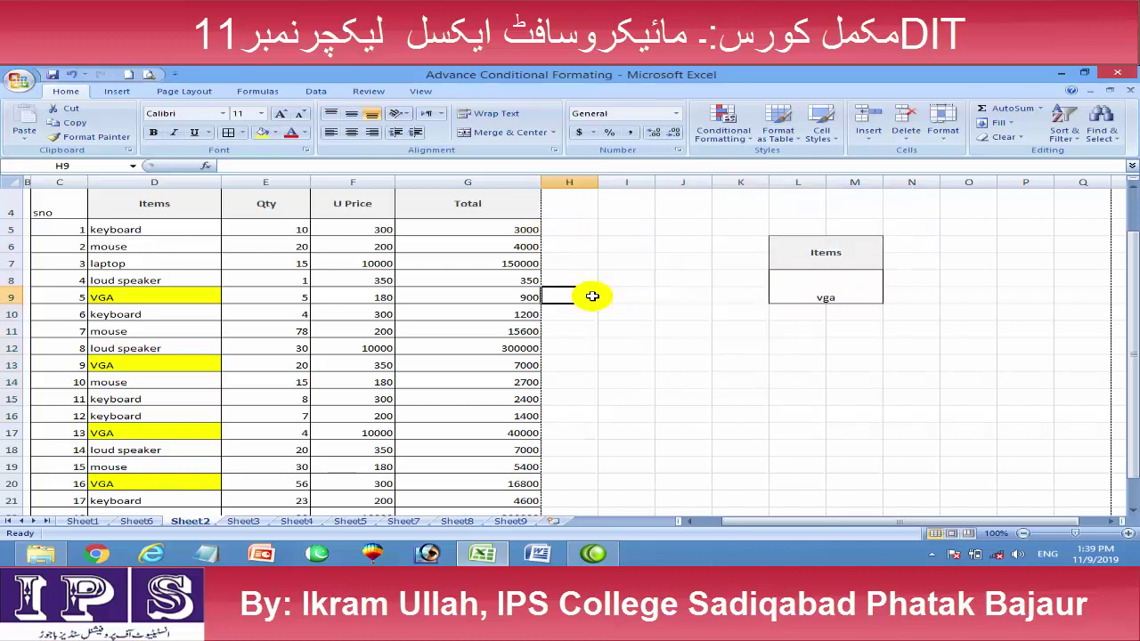
{"action": "left_click_drag", "start_coordinate": [572, 205], "coordinate": [54, 271]}
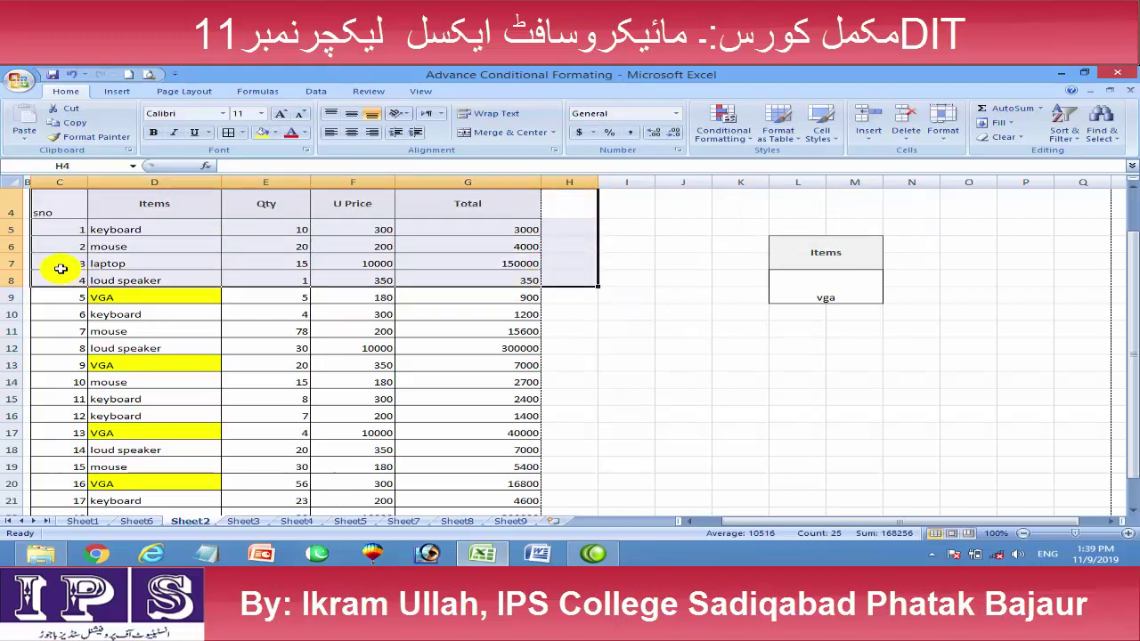
{"action": "left_click", "coordinate": [937, 143]}
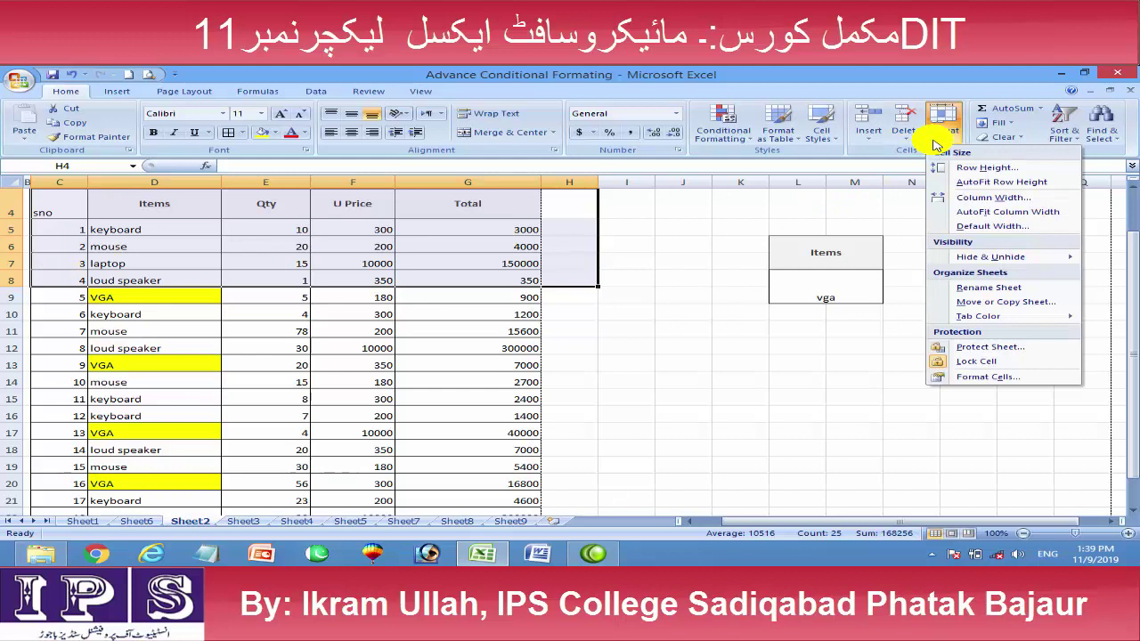
{"action": "left_click", "coordinate": [979, 168]}
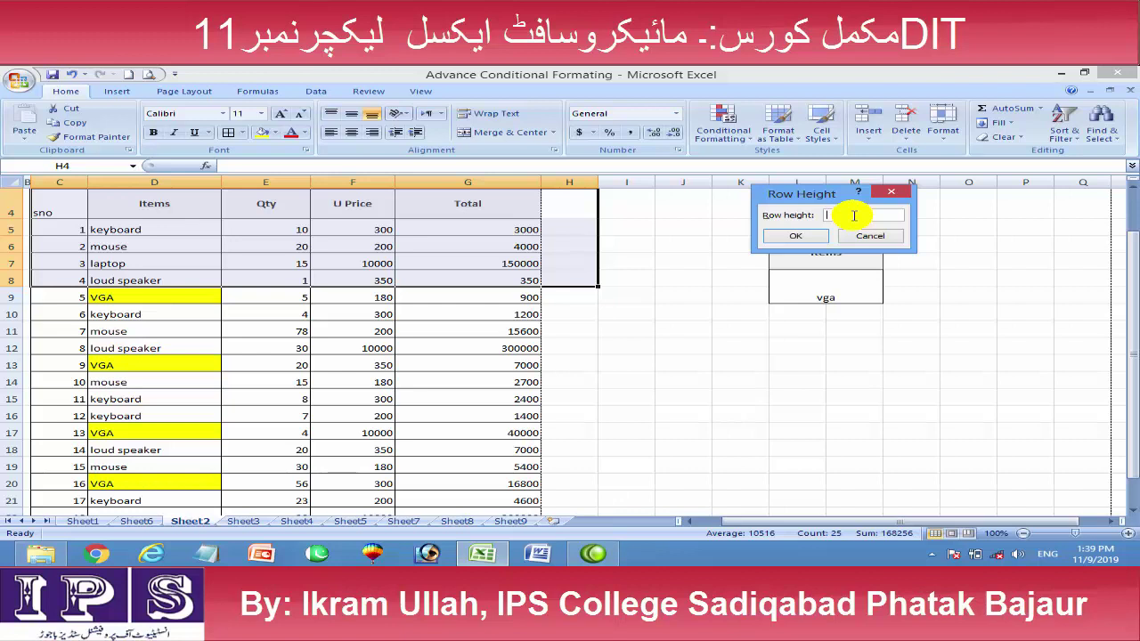
{"action": "left_click", "coordinate": [890, 191]}
{"action": "left_click", "coordinate": [748, 414]}
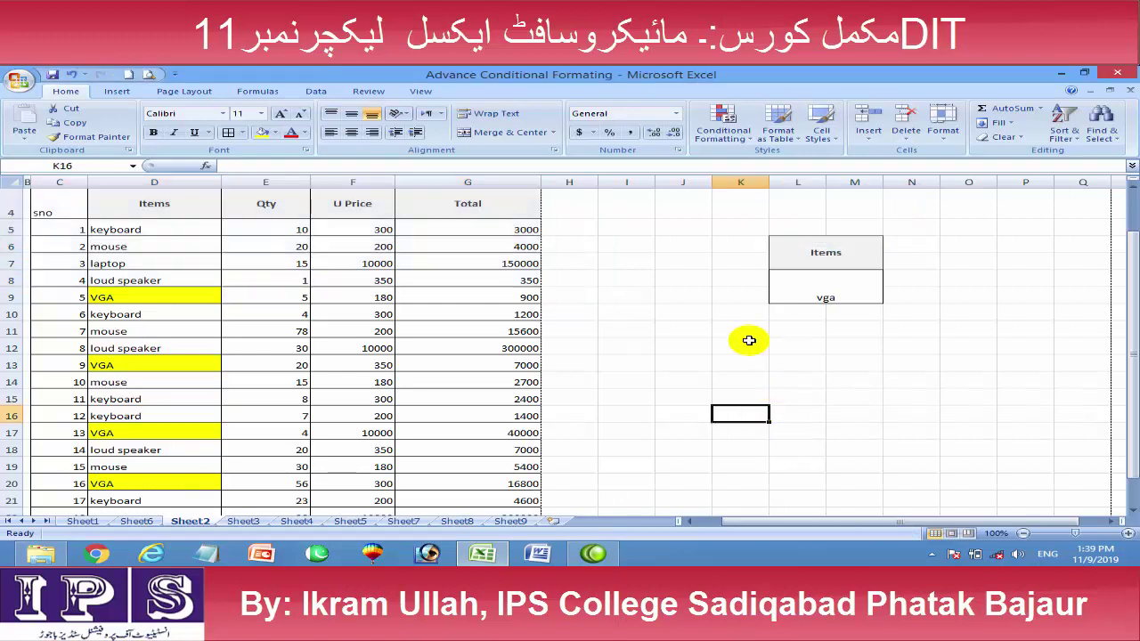
{"action": "left_click", "coordinate": [510, 522]}
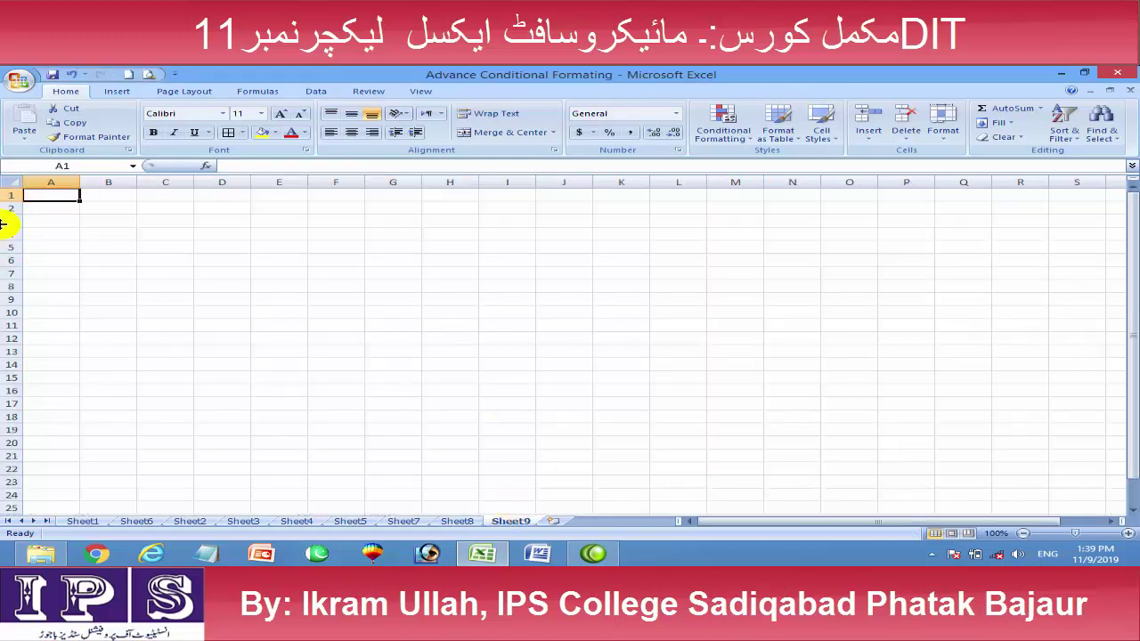
{"action": "left_click_drag", "start_coordinate": [10, 214], "coordinate": [10, 235]}
{"action": "left_click", "coordinate": [222, 386]}
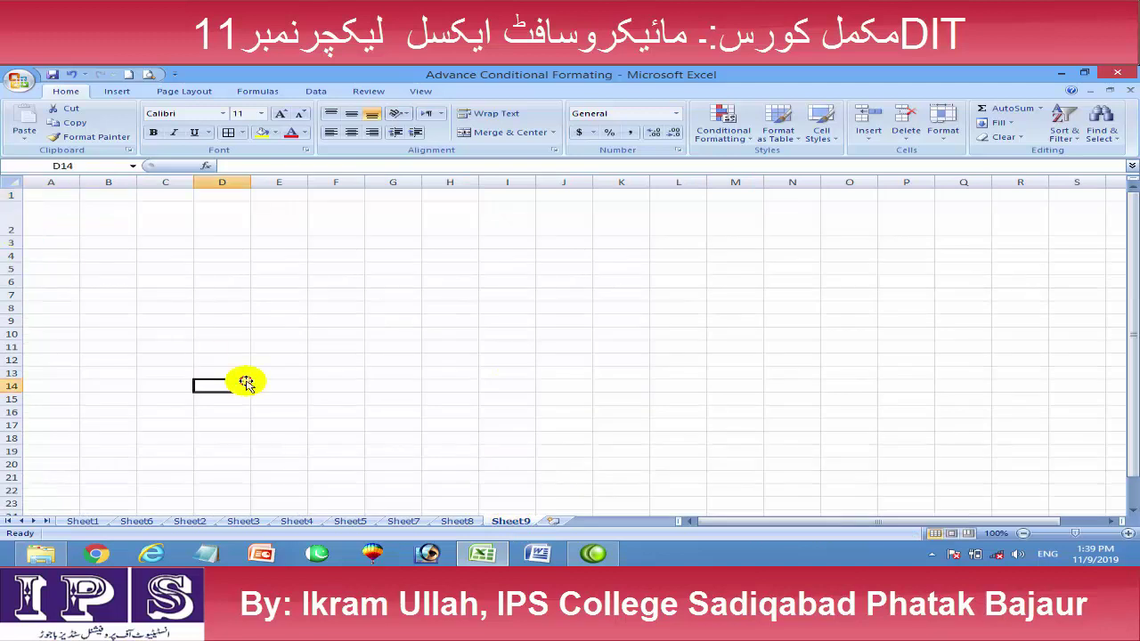
{"action": "left_click_drag", "start_coordinate": [182, 218], "coordinate": [373, 314]}
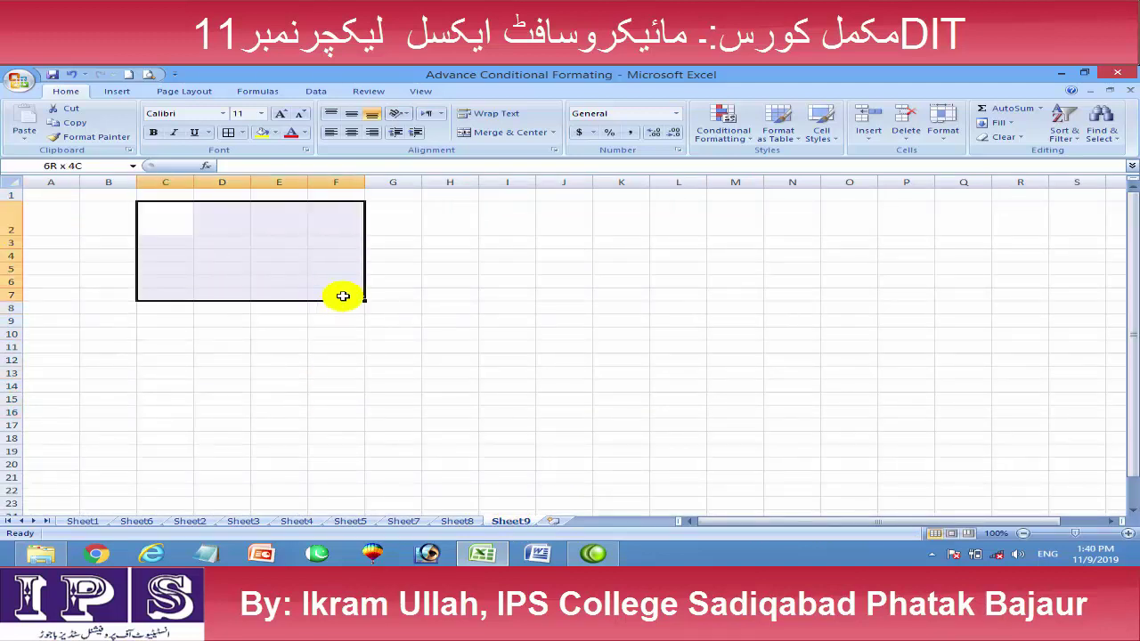
{"action": "left_click", "coordinate": [942, 127]}
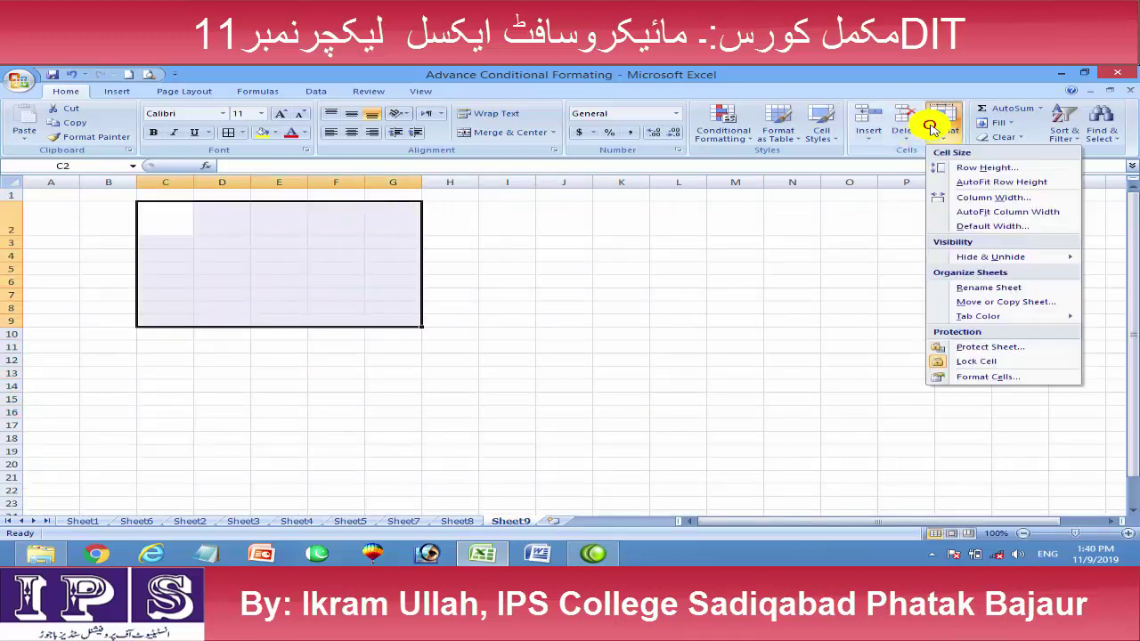
{"action": "left_click", "coordinate": [962, 169]}
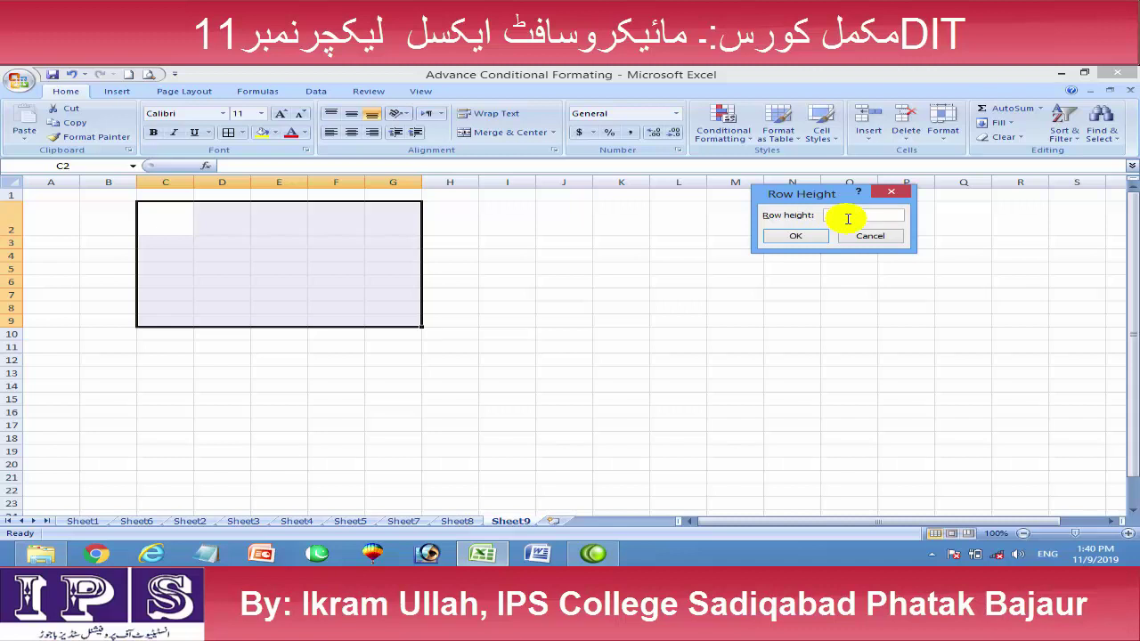
{"action": "left_click", "coordinate": [903, 197]}
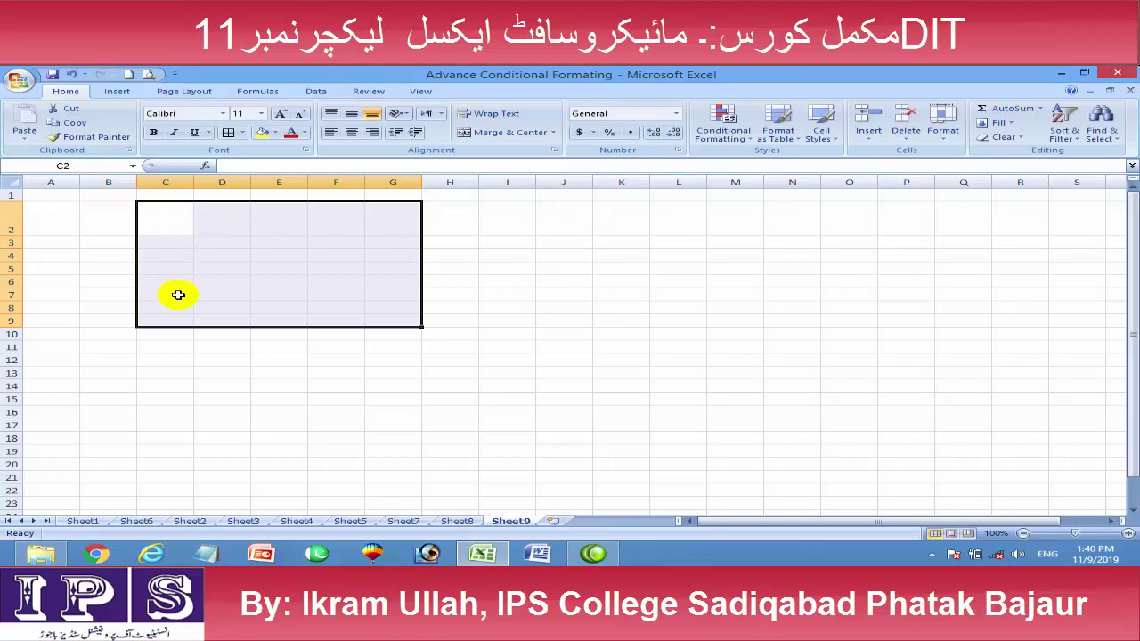
{"action": "left_click", "coordinate": [459, 244]}
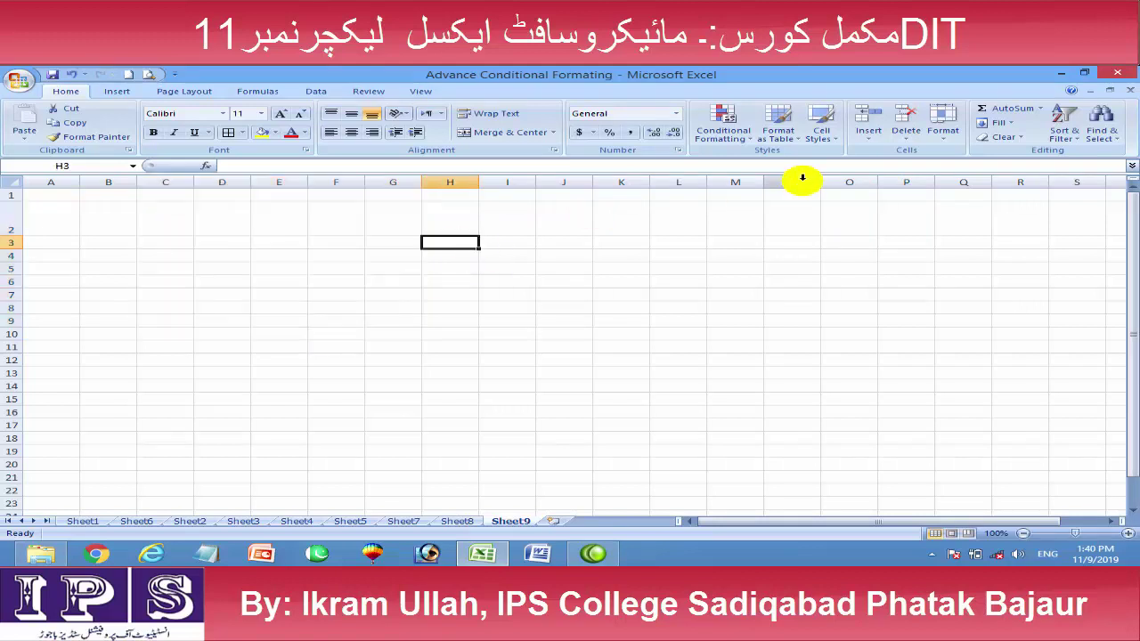
{"action": "left_click", "coordinate": [941, 138]}
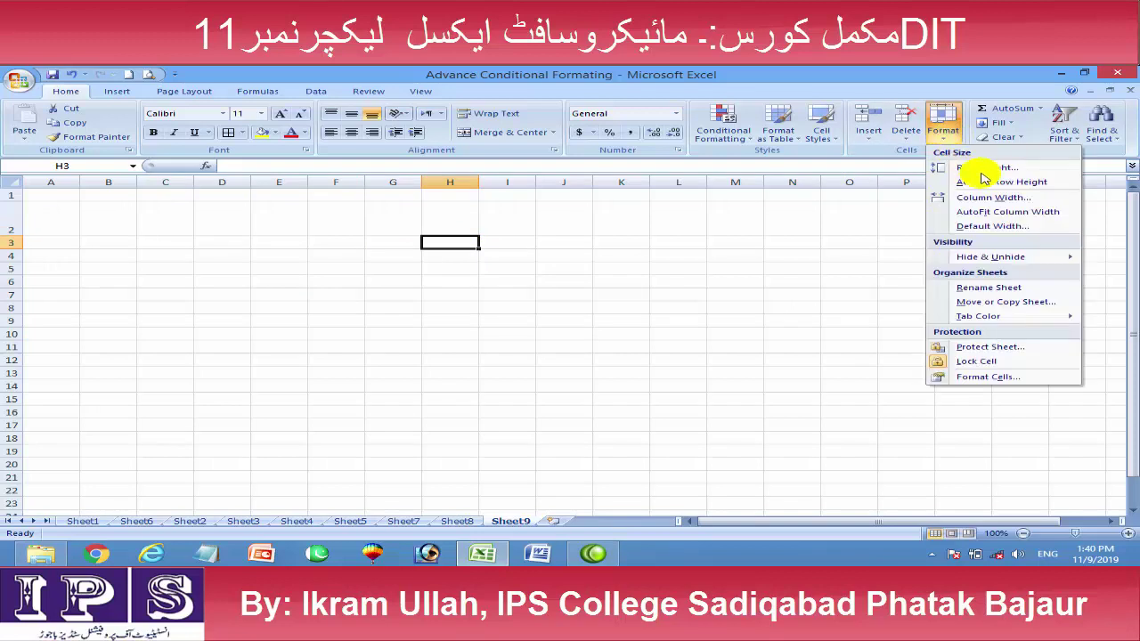
{"action": "left_click", "coordinate": [987, 169]}
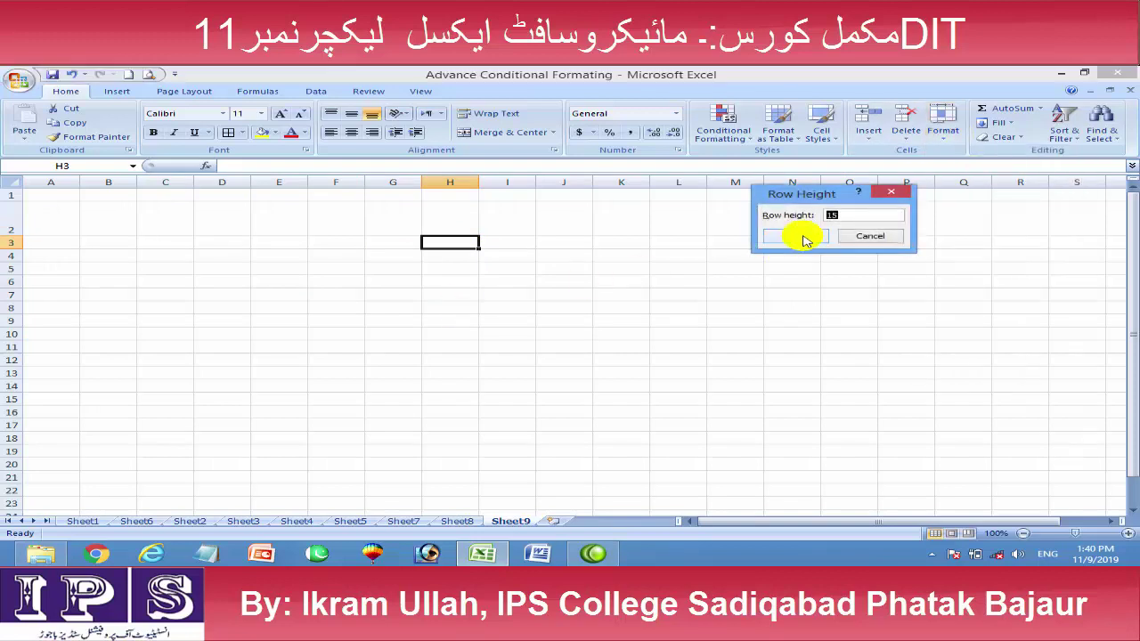
{"action": "left_click", "coordinate": [876, 192]}
{"action": "left_click", "coordinate": [552, 217]}
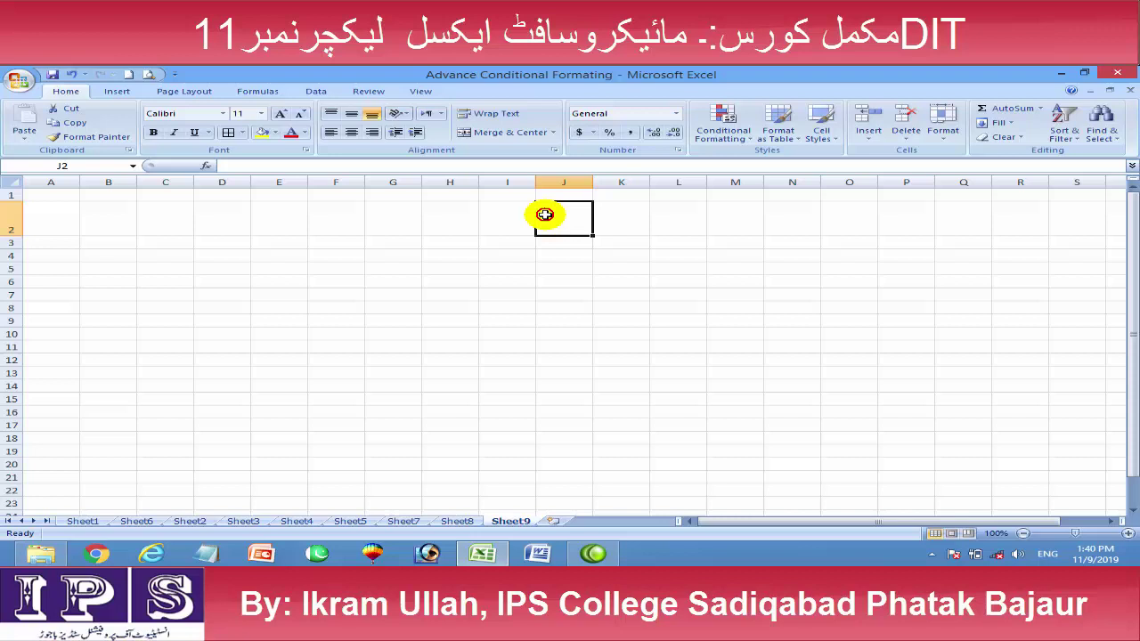
{"action": "left_click", "coordinate": [942, 129]}
{"action": "left_click", "coordinate": [973, 166]}
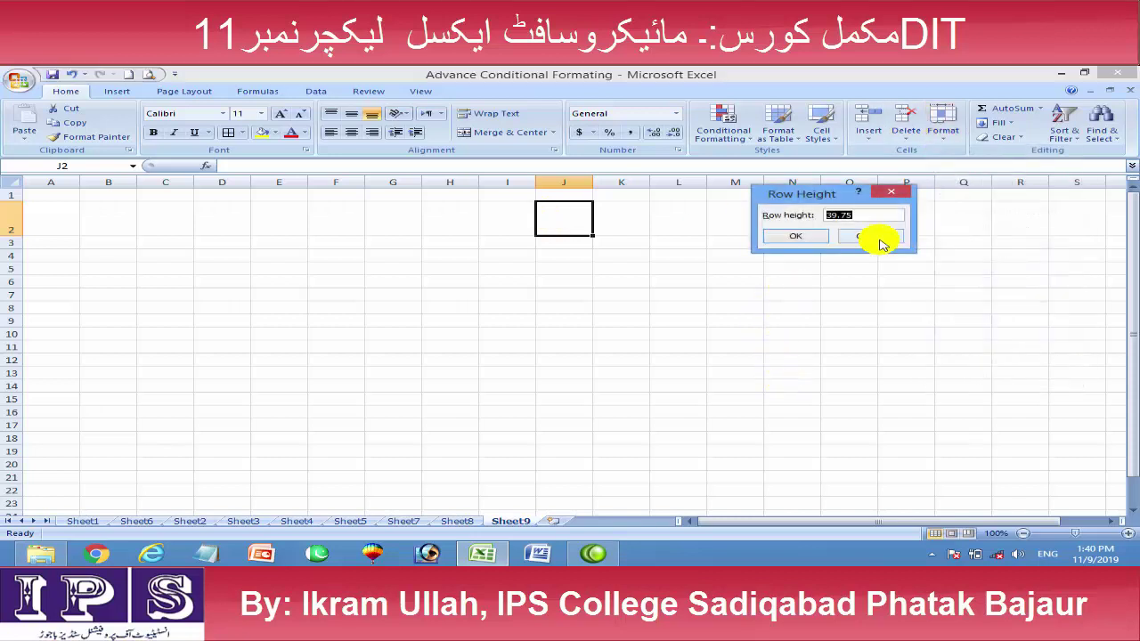
{"action": "left_click", "coordinate": [878, 193]}
{"action": "left_click_drag", "start_coordinate": [337, 218], "coordinate": [361, 317]}
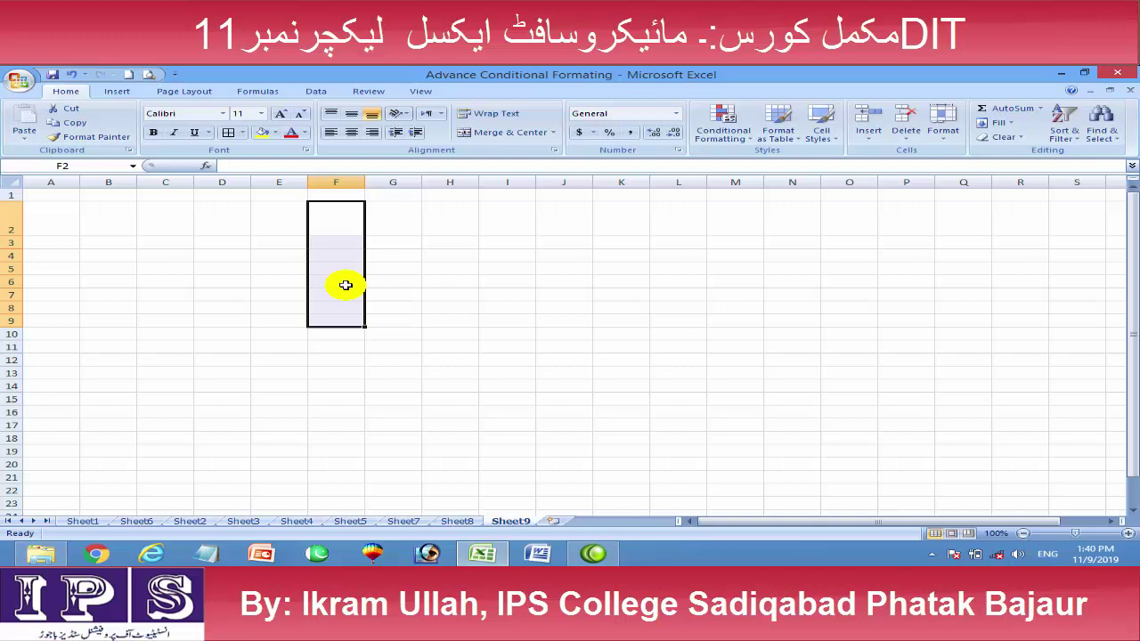
{"action": "left_click", "coordinate": [942, 125]}
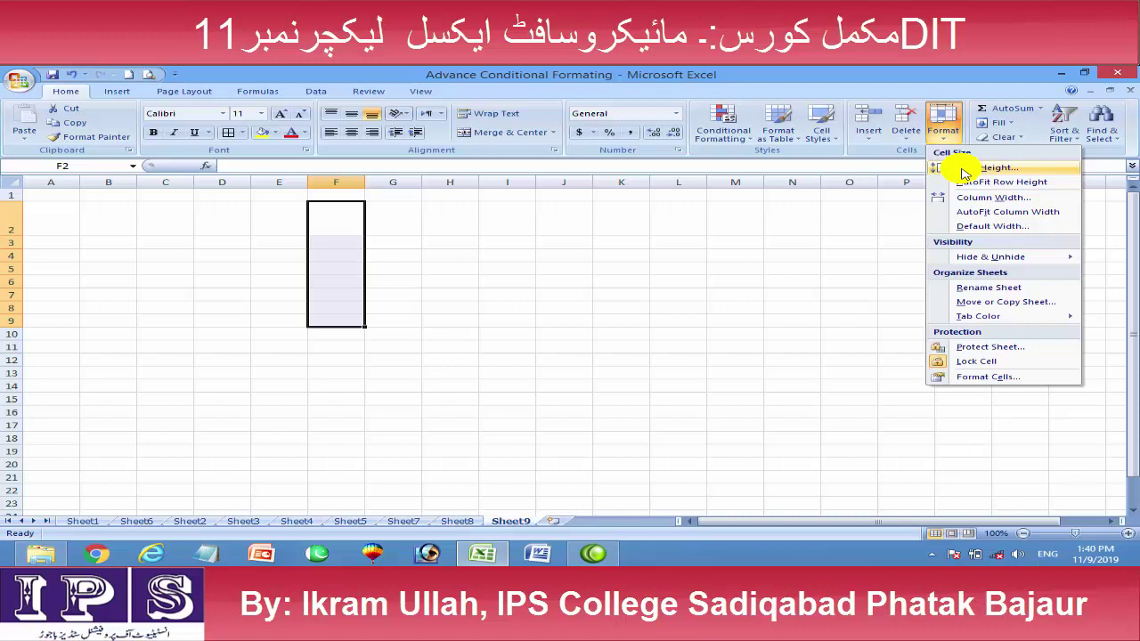
{"action": "left_click", "coordinate": [962, 170]}
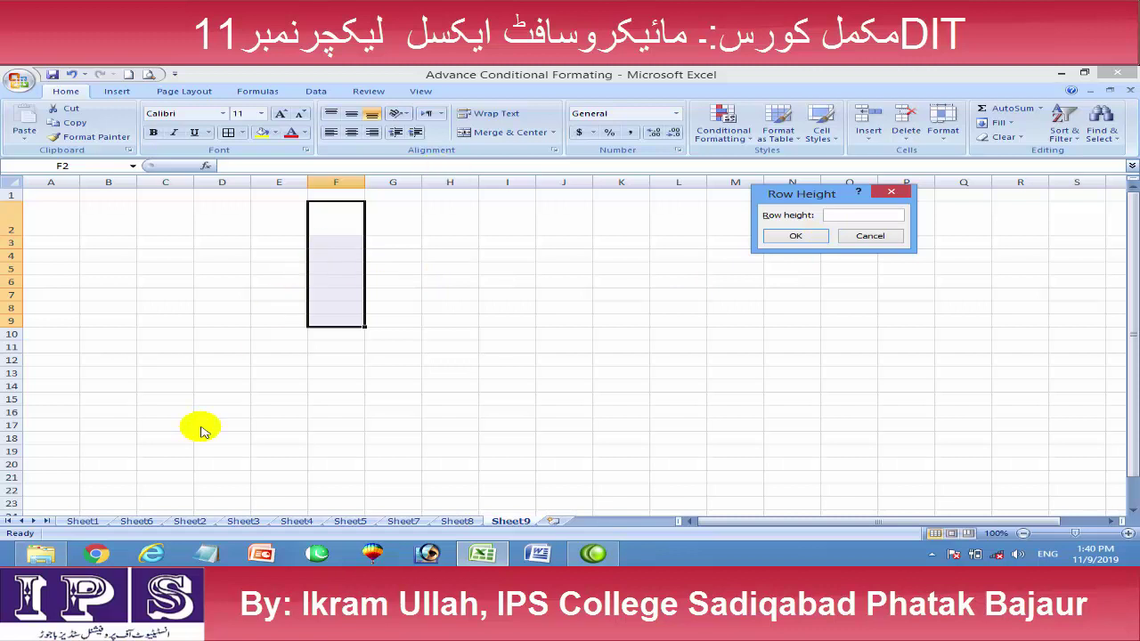
{"action": "left_click", "coordinate": [870, 236]}
{"action": "left_click", "coordinate": [949, 133]}
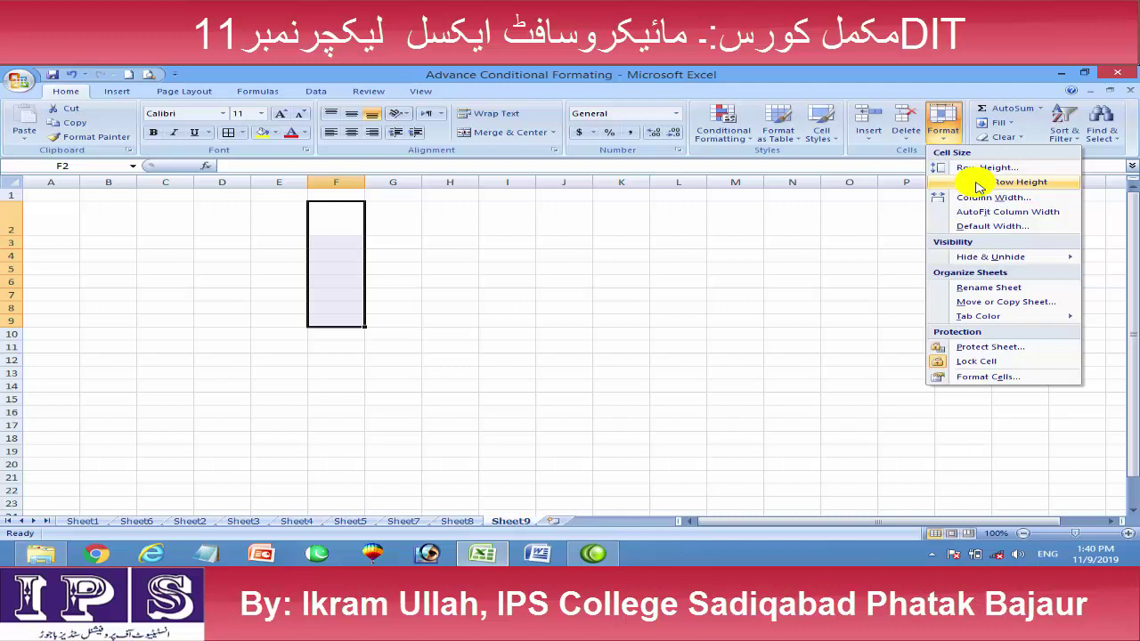
{"action": "left_click", "coordinate": [430, 310]}
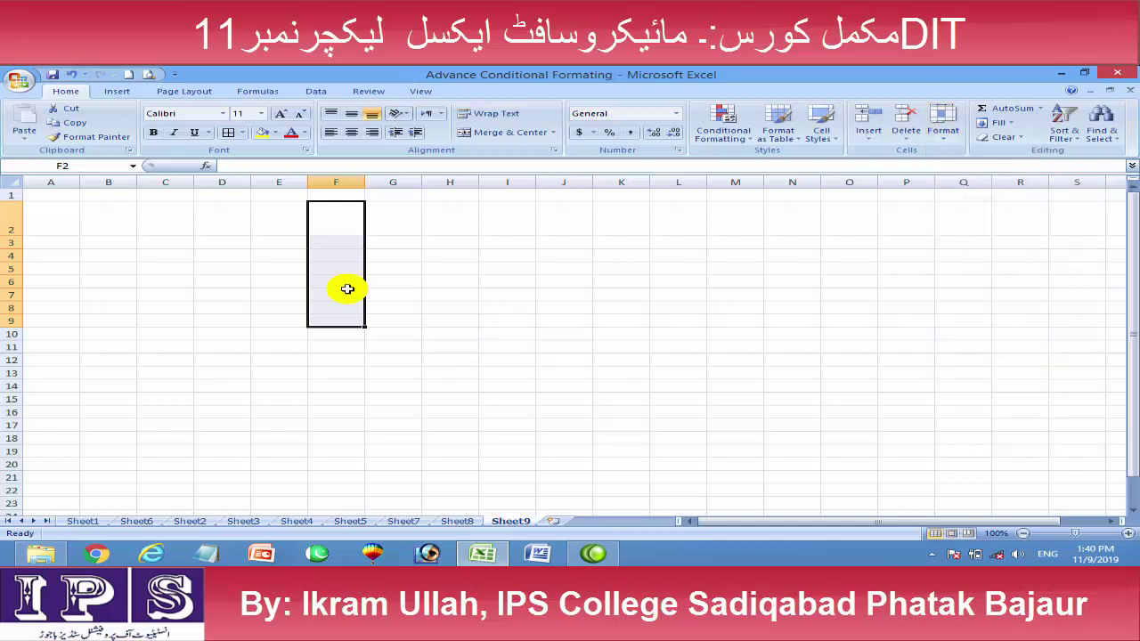
{"action": "left_click", "coordinate": [335, 295]}
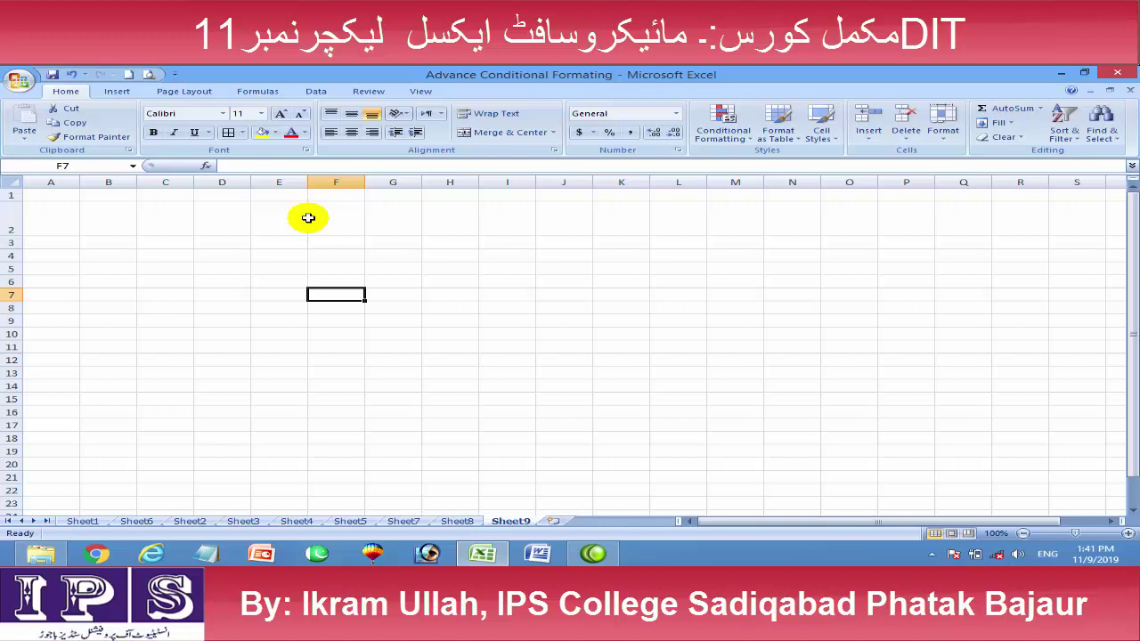
AutoFit the row height of range E1:I15 on Sheet9
{"action": "mouse_move", "coordinate": [359, 234]}
{"action": "left_mouse_down"}
{"action": "mouse_move", "coordinate": [498, 324]}
{"action": "mouse_move", "coordinate": [529, 396]}
{"action": "left_mouse_up"}
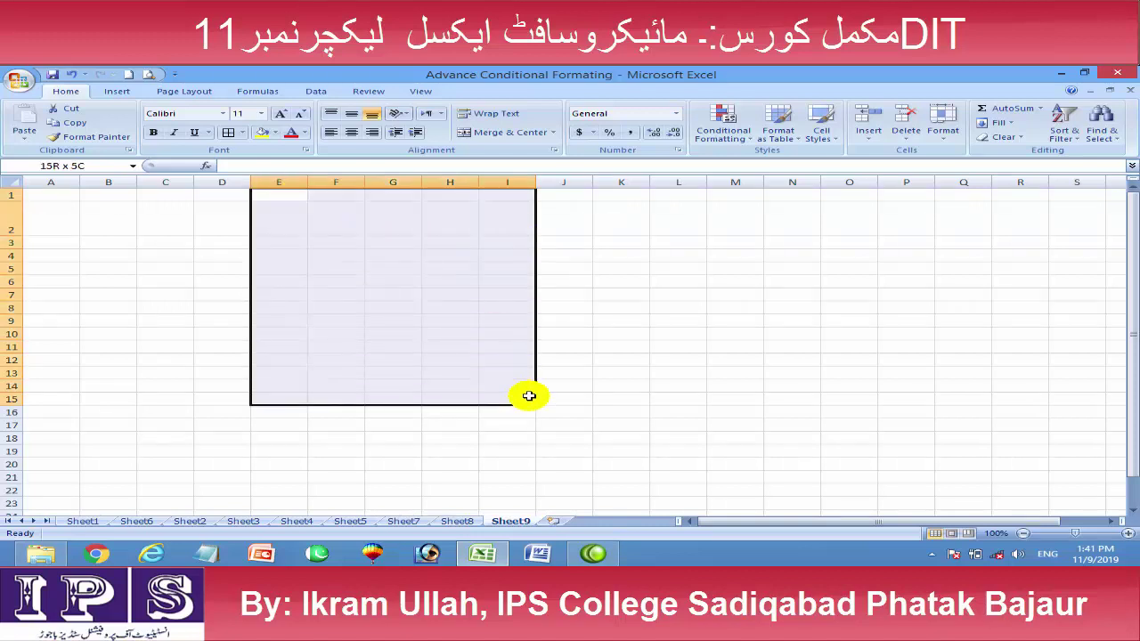
{"action": "left_click", "coordinate": [942, 129]}
{"action": "left_click", "coordinate": [970, 184]}
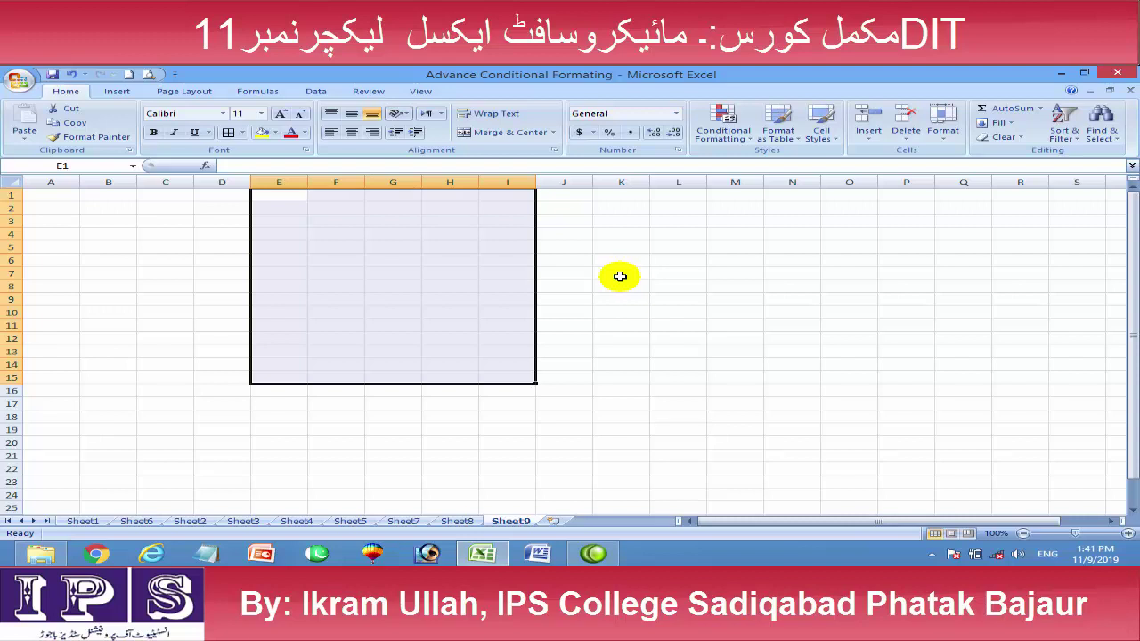
On Sheet2, select the table's top rows and close Format unused, then visit Sheet3 and Sheet5
{"action": "left_click", "coordinate": [136, 521]}
{"action": "left_click", "coordinate": [191, 521]}
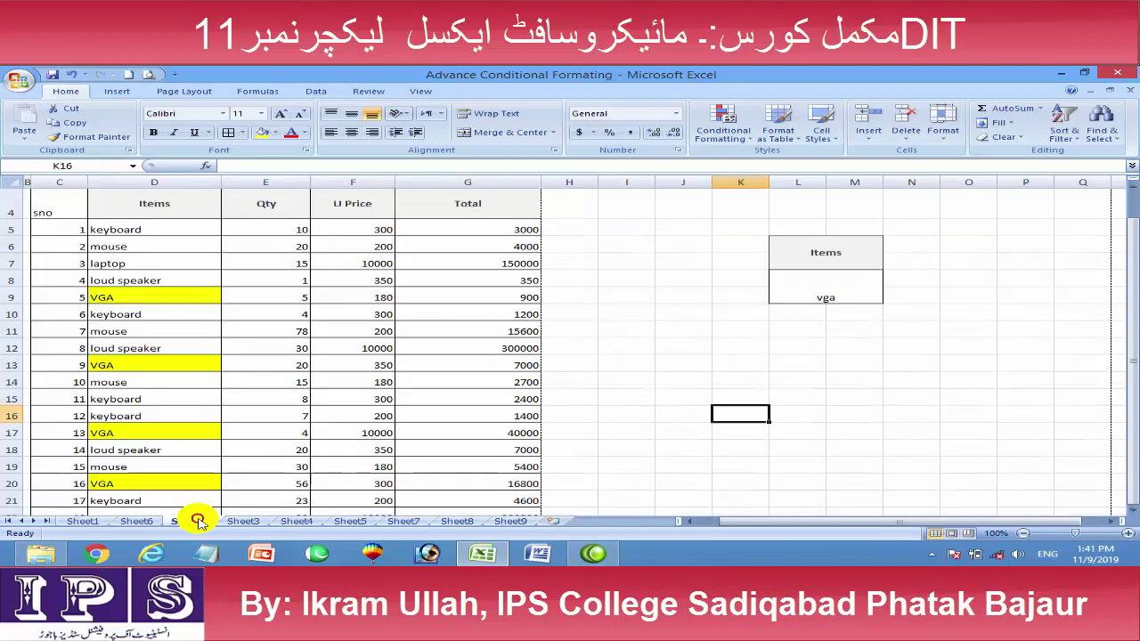
{"action": "left_click_drag", "start_coordinate": [154, 194], "coordinate": [445, 355]}
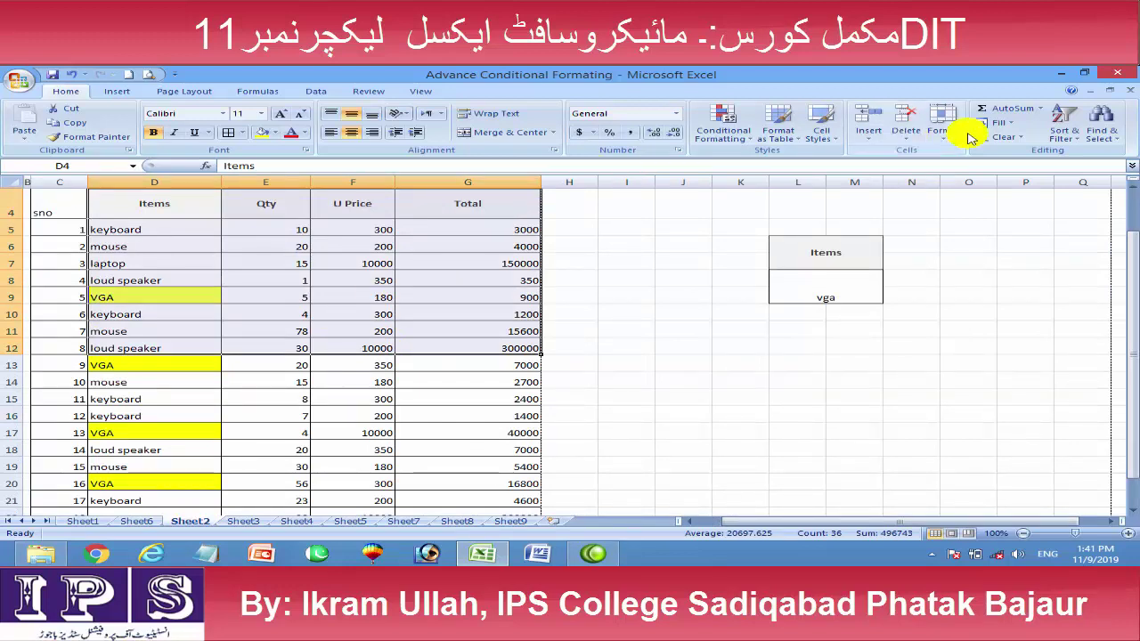
{"action": "left_click", "coordinate": [942, 121]}
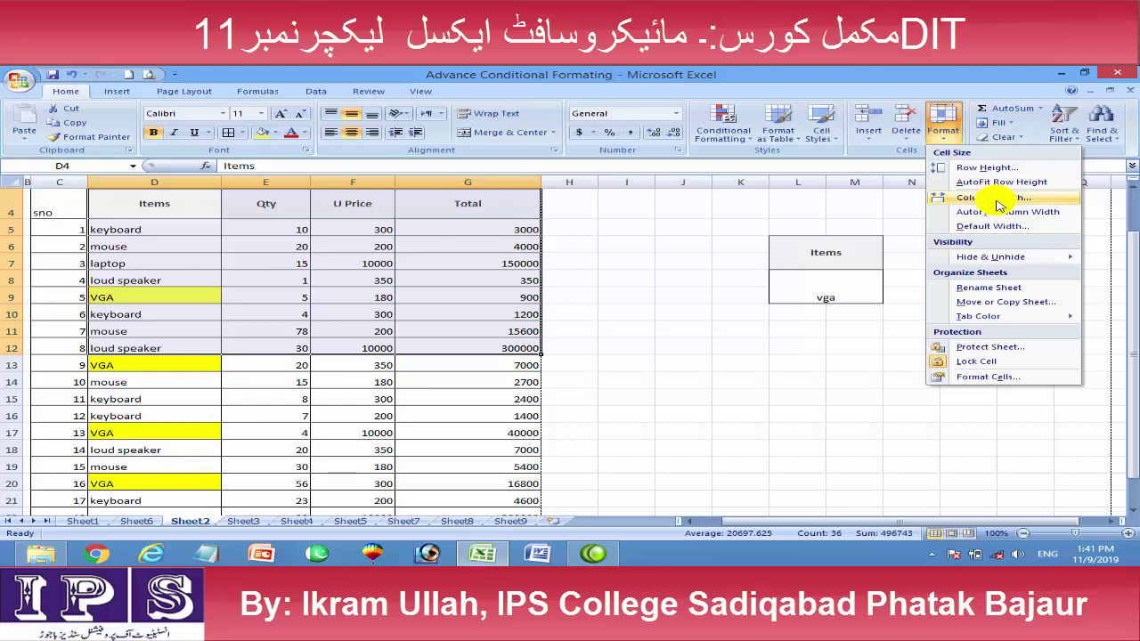
{"action": "left_click", "coordinate": [625, 296]}
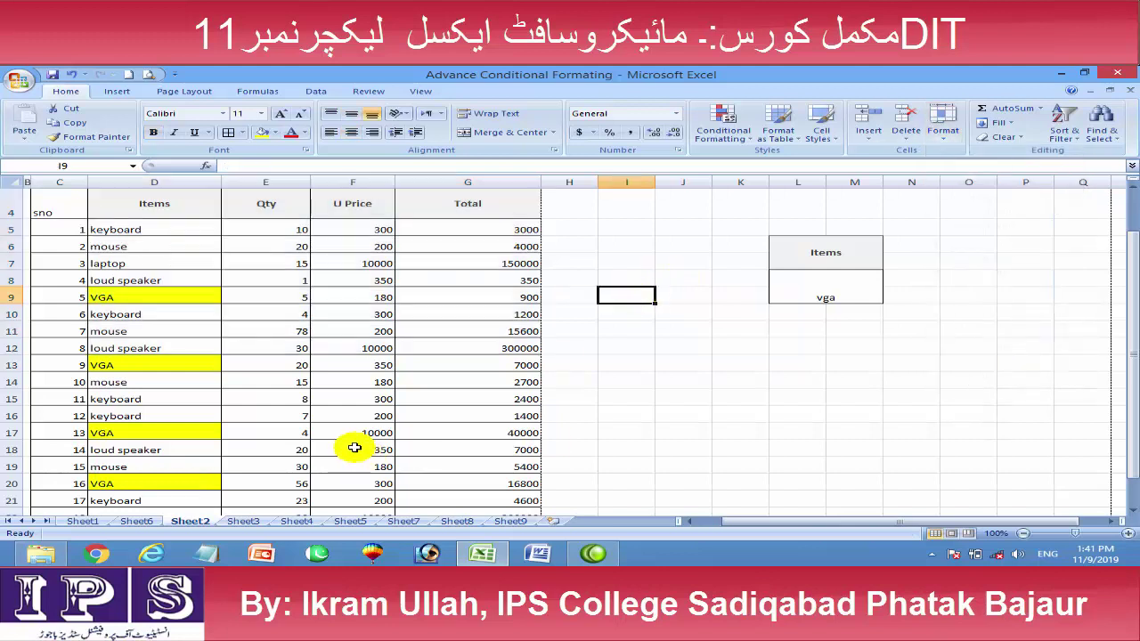
{"action": "left_click", "coordinate": [245, 521]}
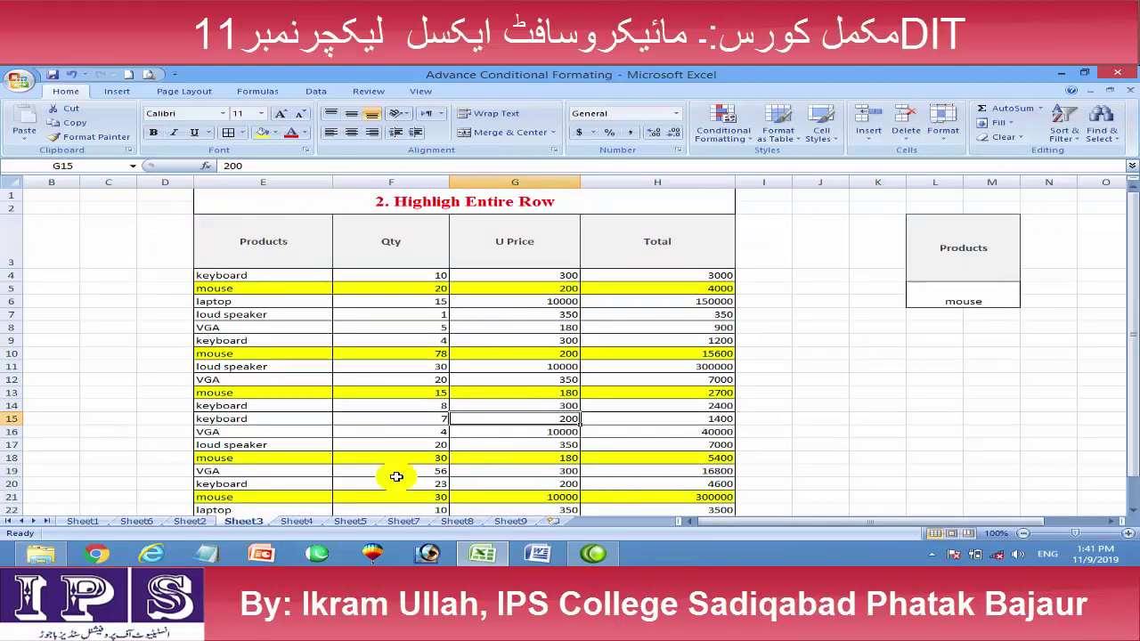
{"action": "left_click", "coordinate": [347, 522]}
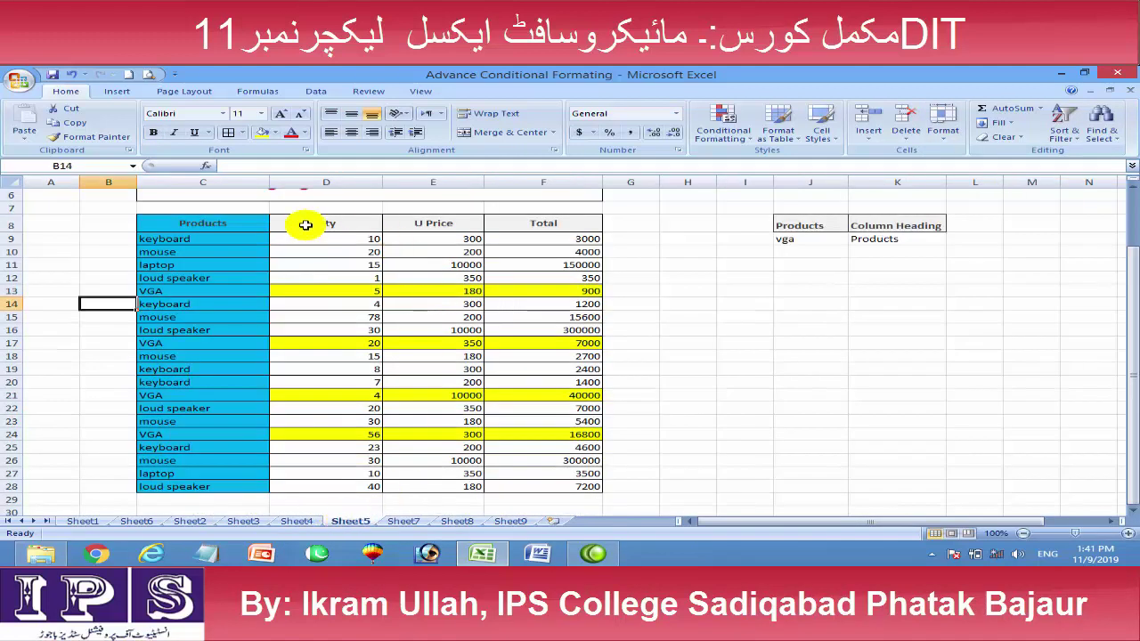
Drag the header borders to widen the U Price (E) and Total (F) columns on Sheet5
{"action": "left_click", "coordinate": [506, 239]}
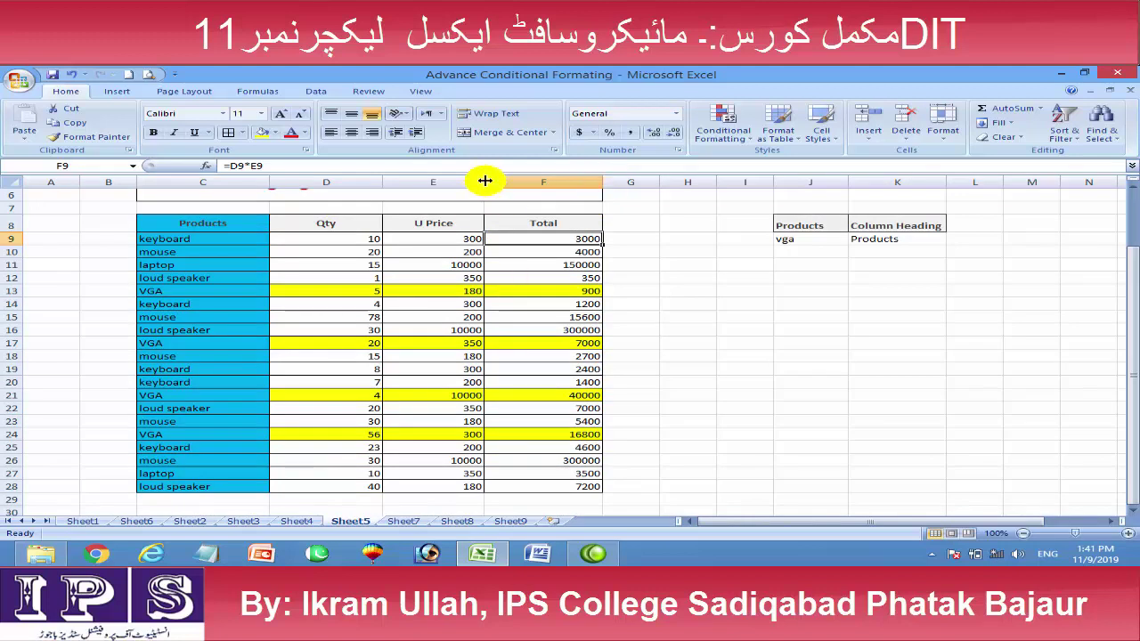
{"action": "left_click_drag", "start_coordinate": [484, 181], "coordinate": [513, 180]}
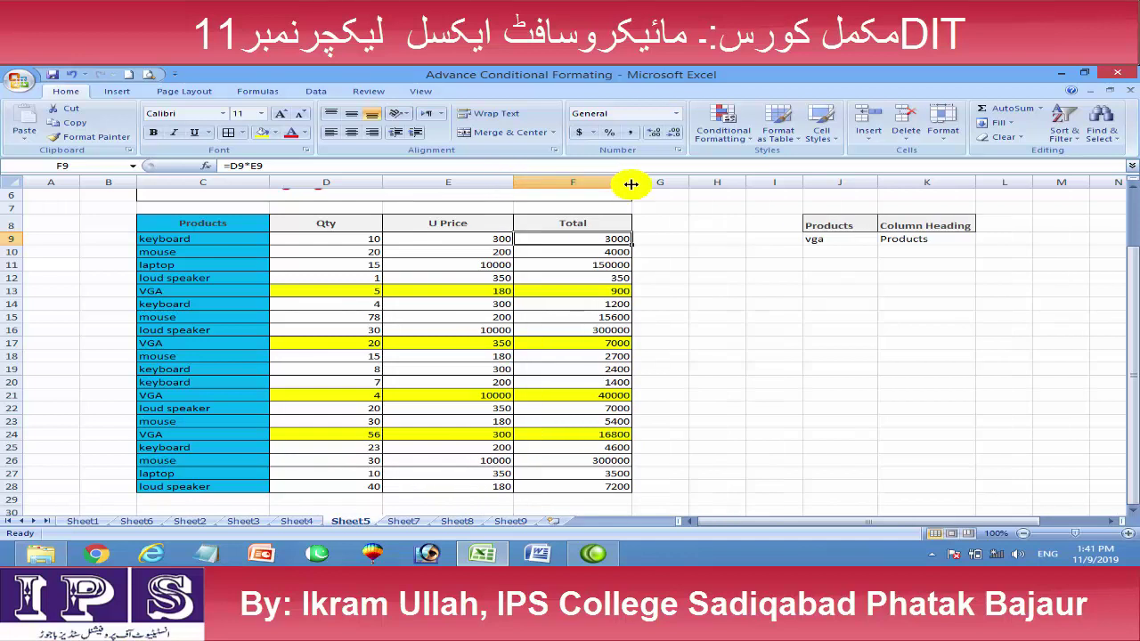
{"action": "left_click_drag", "start_coordinate": [635, 181], "coordinate": [664, 181]}
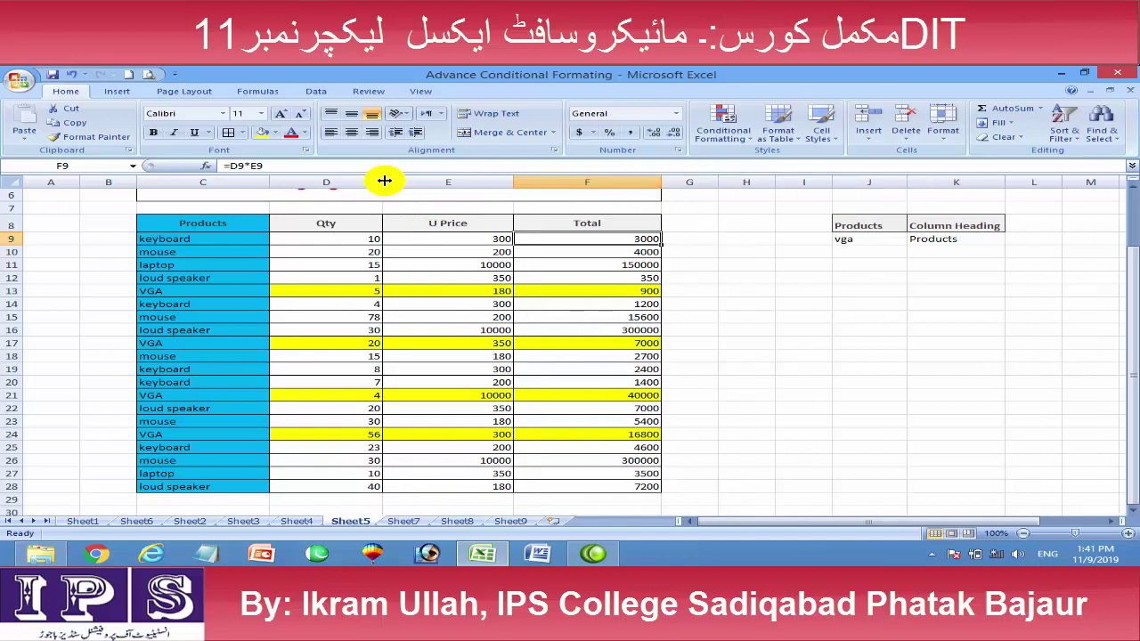
Select the Products table C8:F14 and view the Column Width setting, cancelling without changes
{"action": "mouse_move", "coordinate": [169, 239]}
{"action": "left_mouse_down"}
{"action": "mouse_move", "coordinate": [568, 290]}
{"action": "mouse_move", "coordinate": [644, 330]}
{"action": "left_mouse_up"}
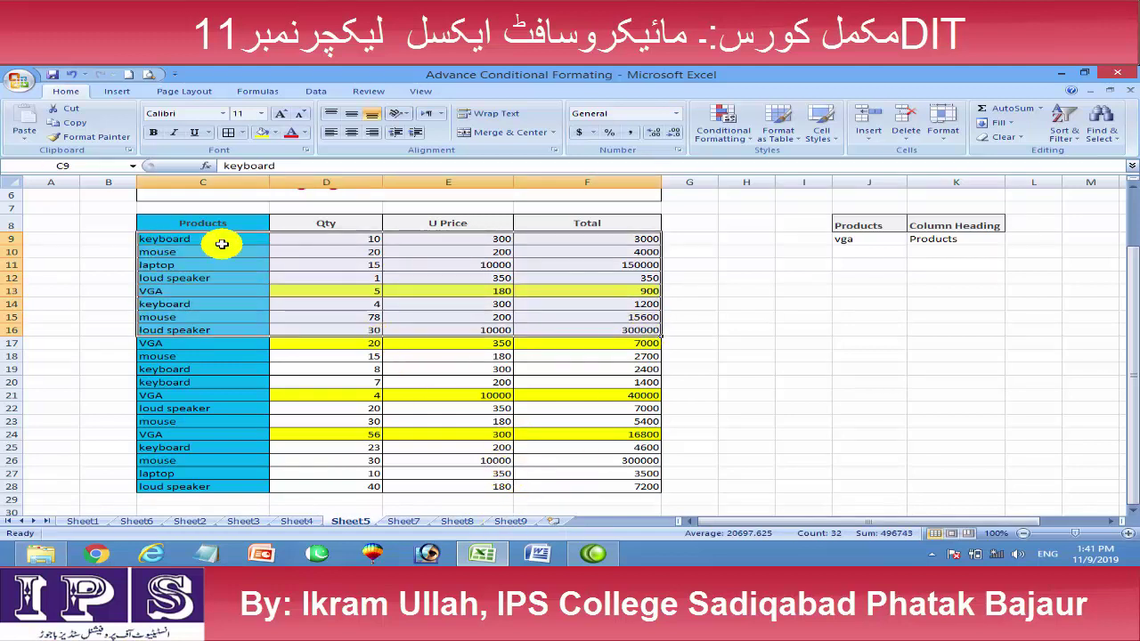
{"action": "left_click_drag", "start_coordinate": [147, 223], "coordinate": [623, 304]}
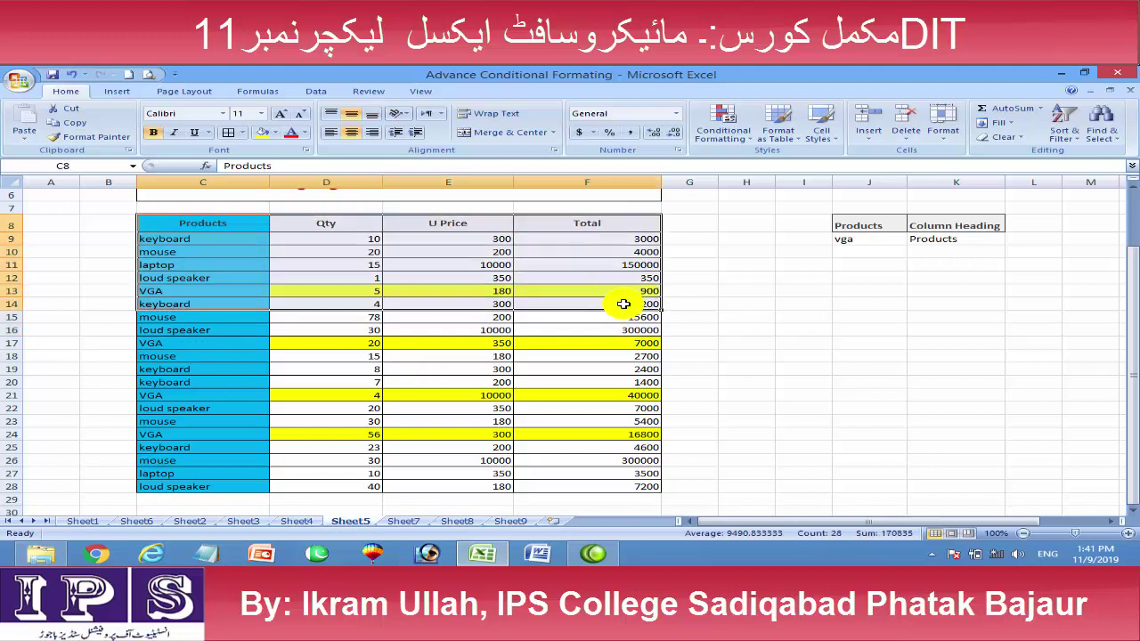
{"action": "left_click", "coordinate": [941, 125]}
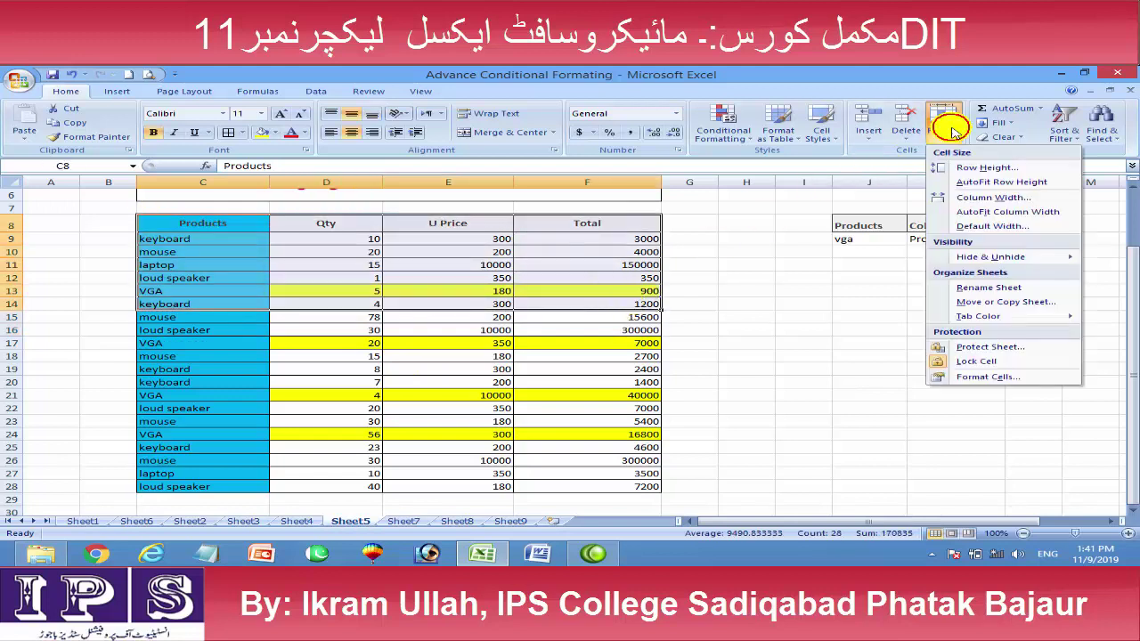
{"action": "left_click", "coordinate": [979, 204]}
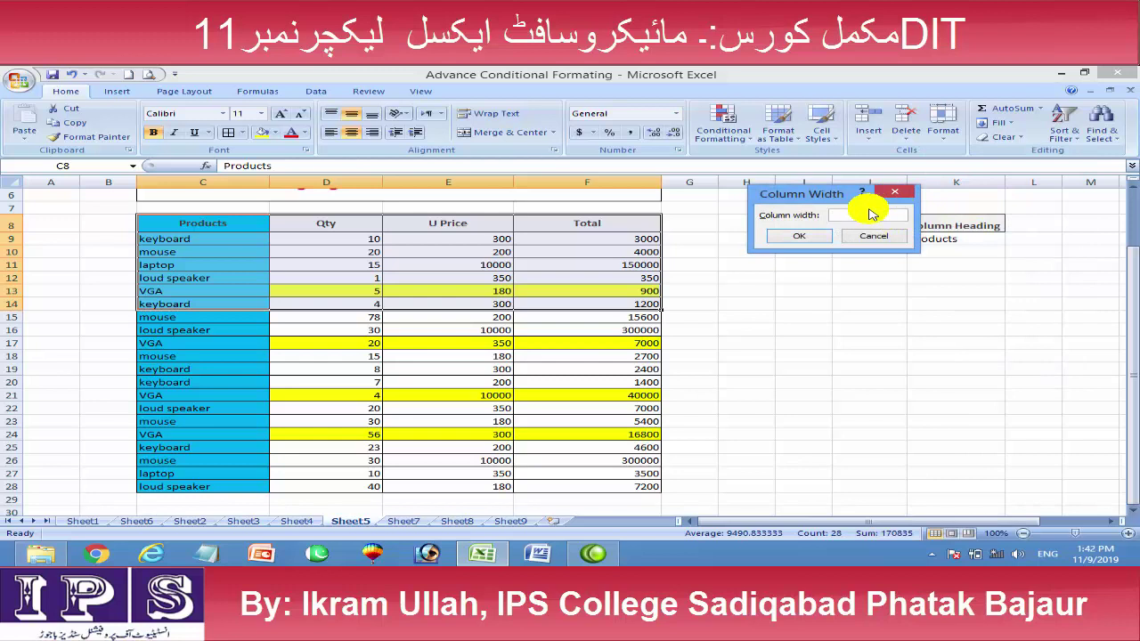
{"action": "left_click", "coordinate": [894, 191]}
{"action": "left_click", "coordinate": [605, 342]}
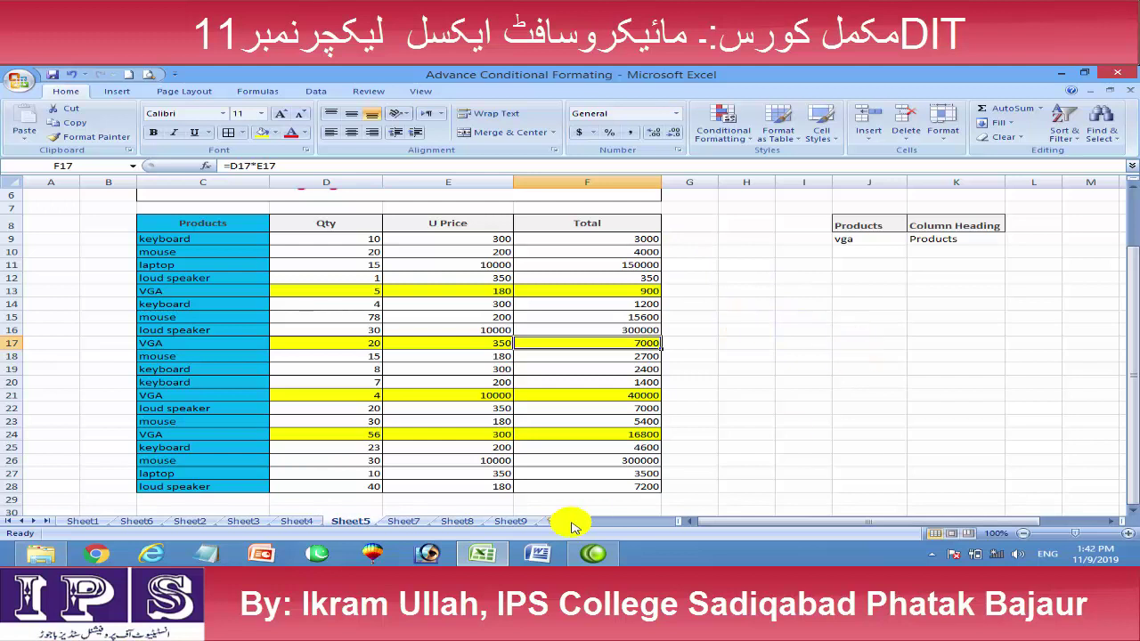
On Sheet9, select I7:N11 and set columns I through N to a width of 15
{"action": "left_click", "coordinate": [512, 520]}
{"action": "left_click_drag", "start_coordinate": [493, 269], "coordinate": [793, 326]}
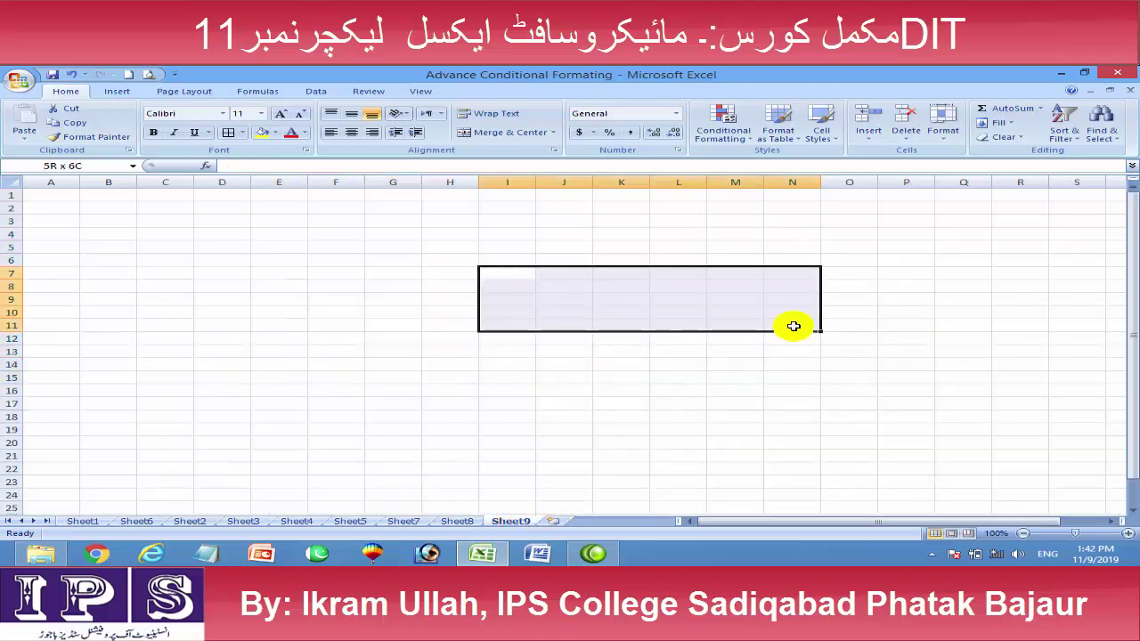
{"action": "left_click", "coordinate": [942, 124]}
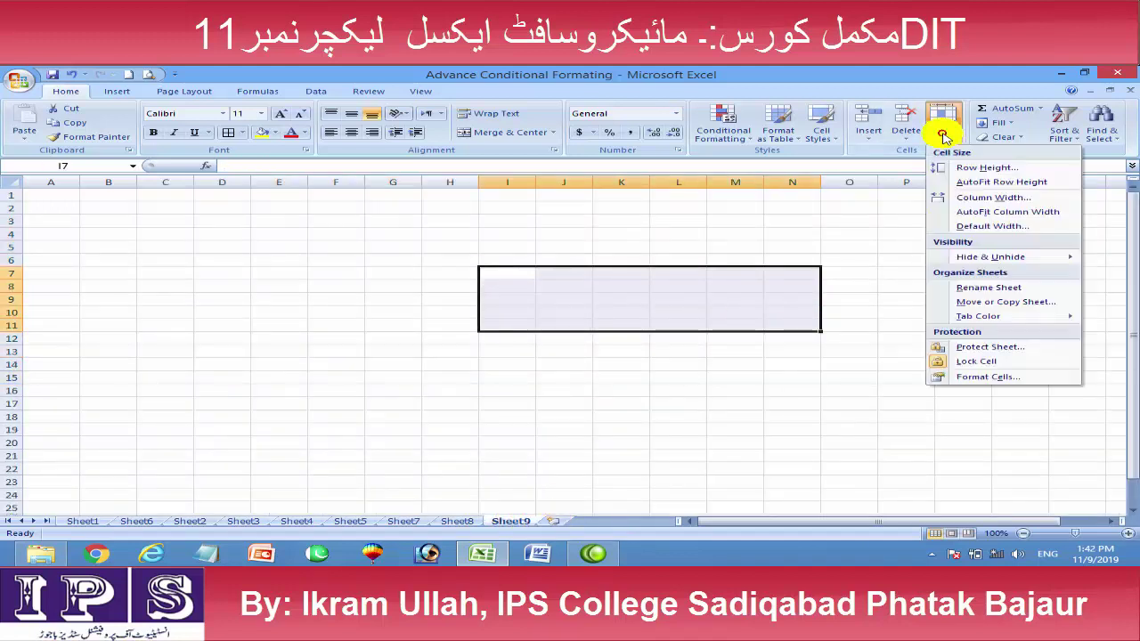
{"action": "left_click", "coordinate": [988, 197]}
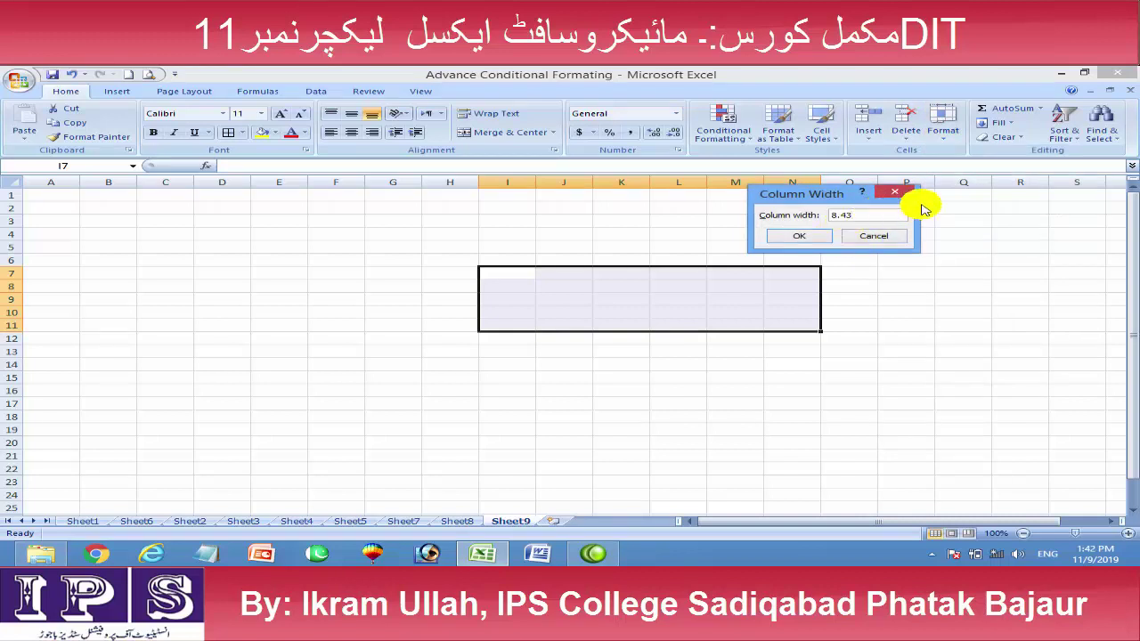
{"action": "left_click", "coordinate": [894, 192]}
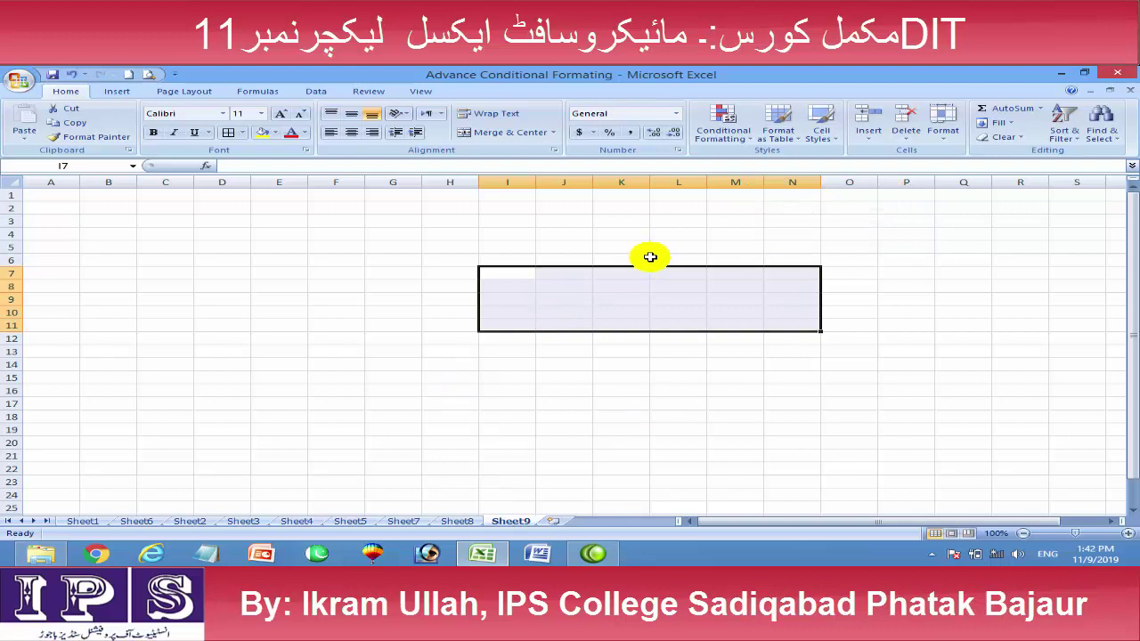
{"action": "left_click", "coordinate": [941, 124]}
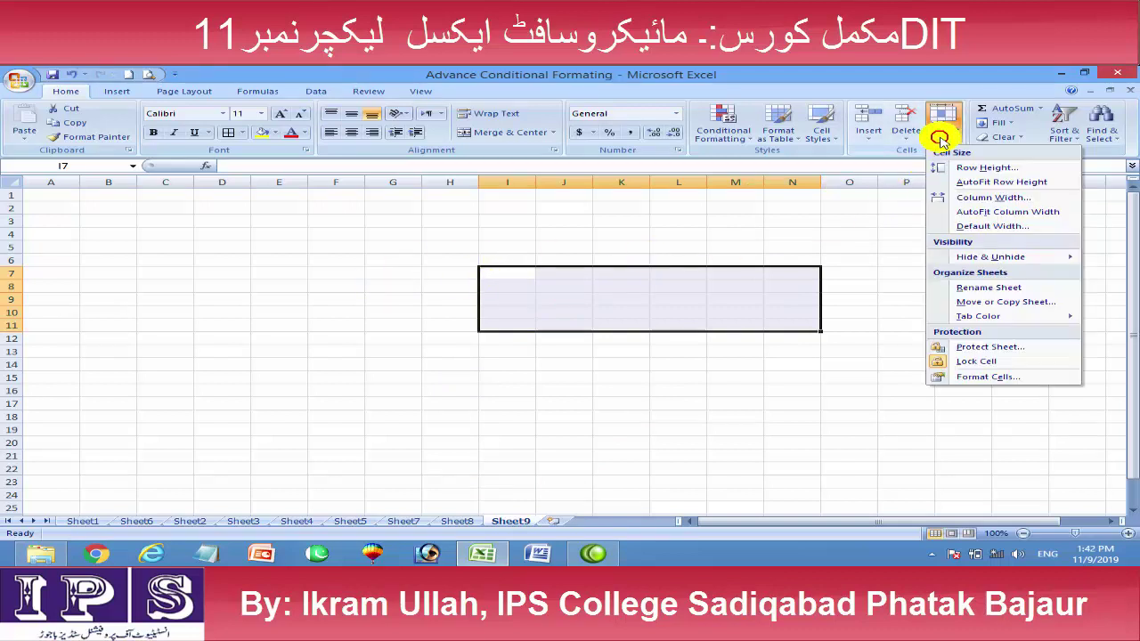
{"action": "left_click", "coordinate": [988, 198]}
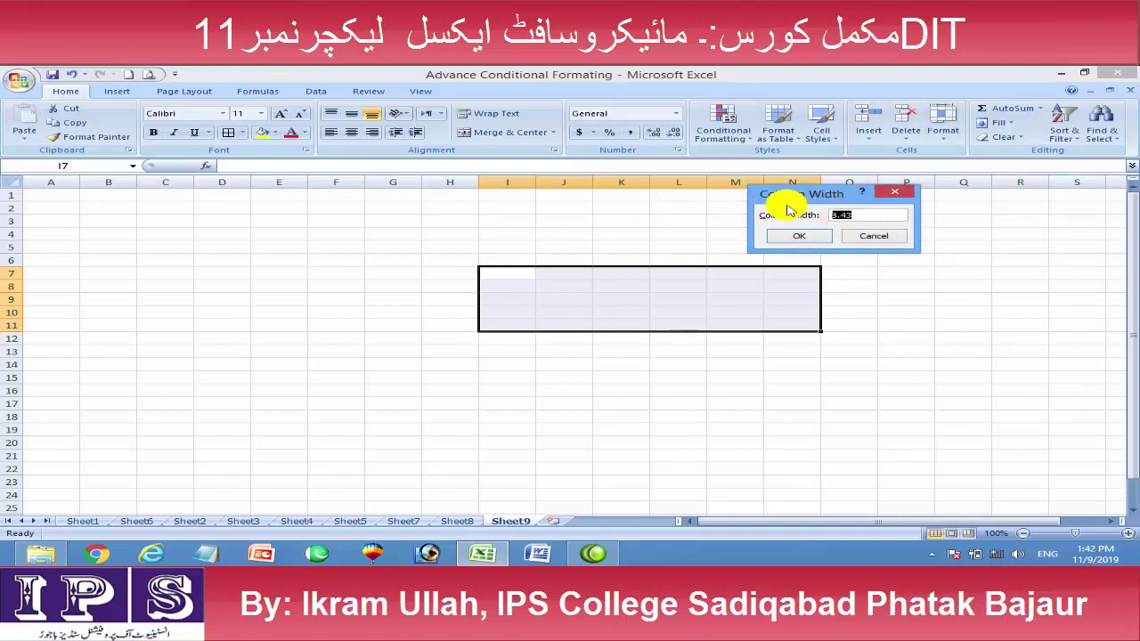
{"action": "type", "text": "15"}
{"action": "left_click", "coordinate": [797, 235]}
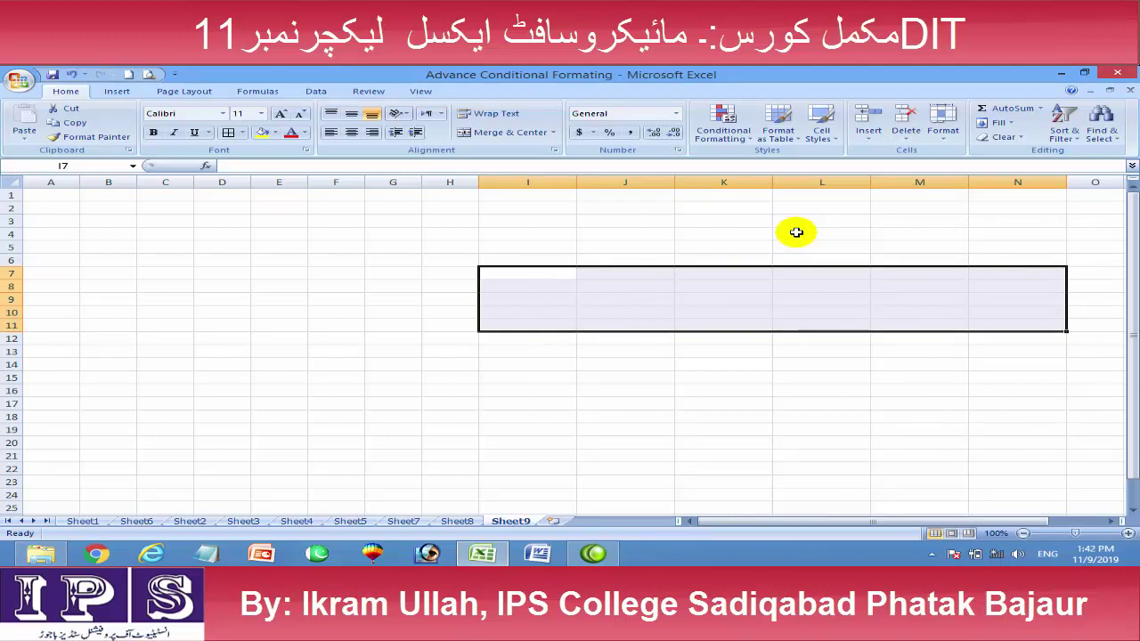
{"action": "left_click", "coordinate": [356, 285]}
{"action": "left_click", "coordinate": [946, 129]}
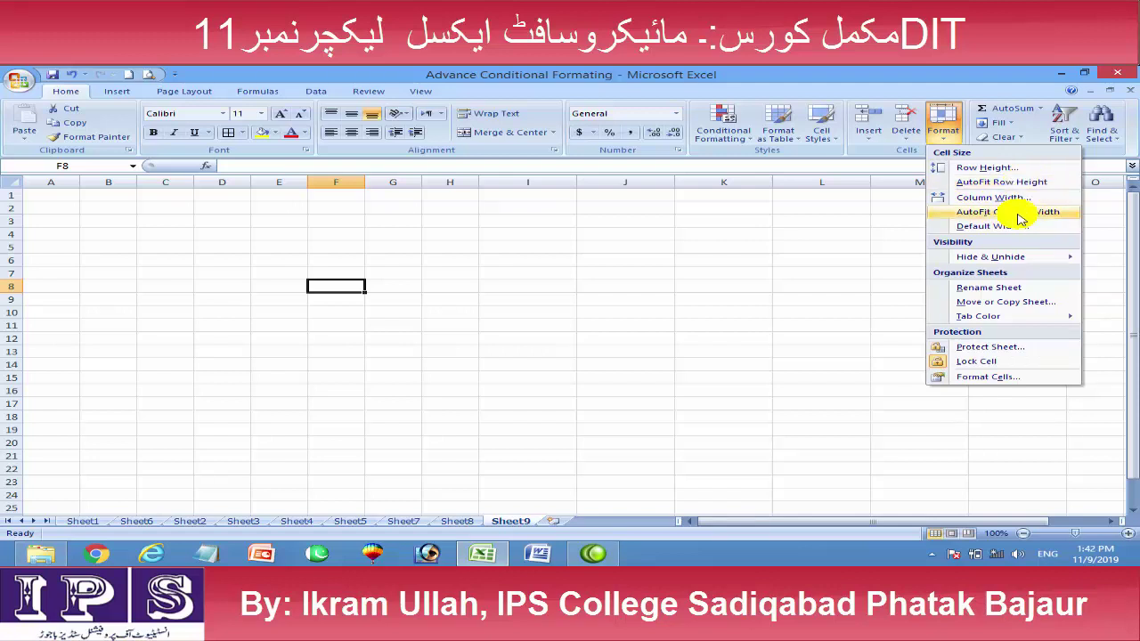
{"action": "left_click", "coordinate": [272, 335]}
{"action": "left_click_drag", "start_coordinate": [331, 247], "coordinate": [1069, 437]}
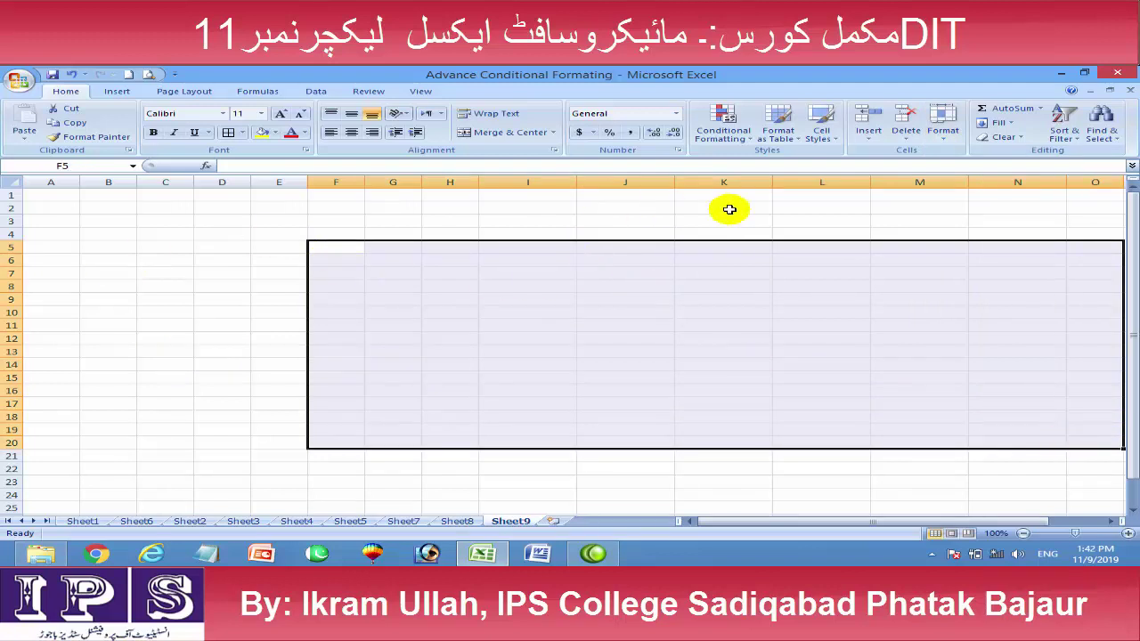
{"action": "left_click", "coordinate": [952, 142]}
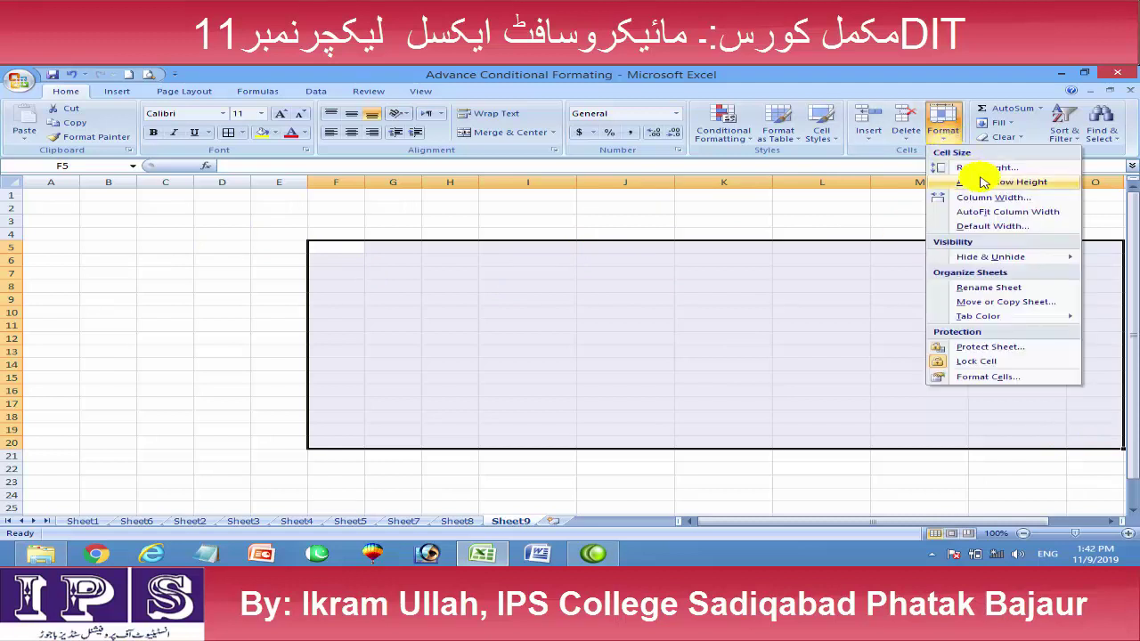
{"action": "left_click", "coordinate": [1012, 215]}
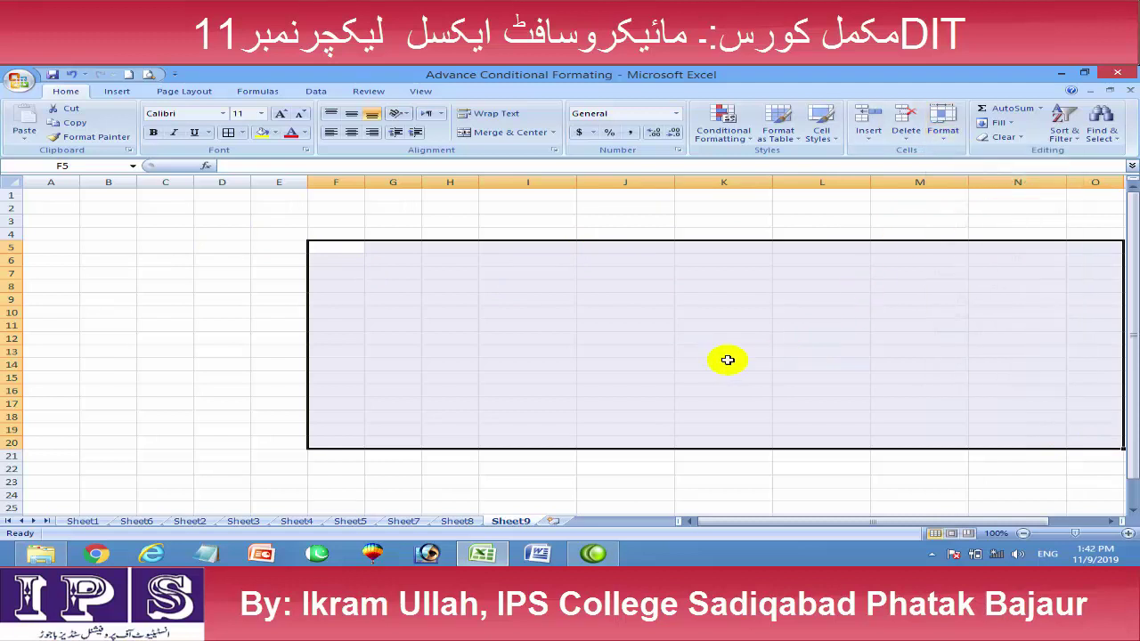
{"action": "left_click", "coordinate": [506, 350]}
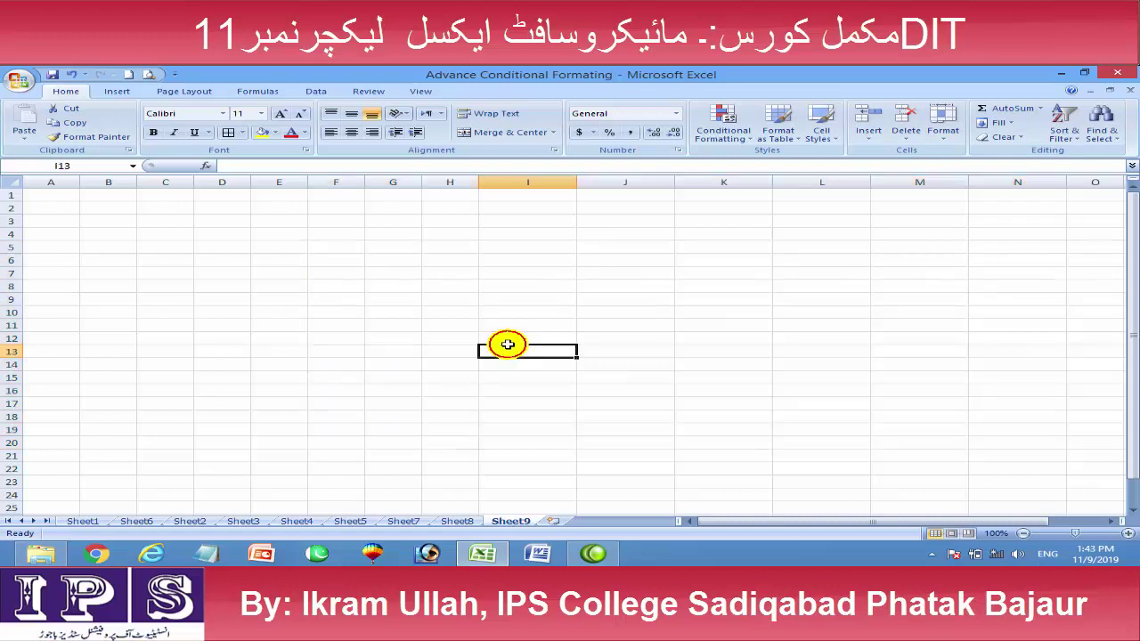
{"action": "left_click", "coordinate": [511, 259]}
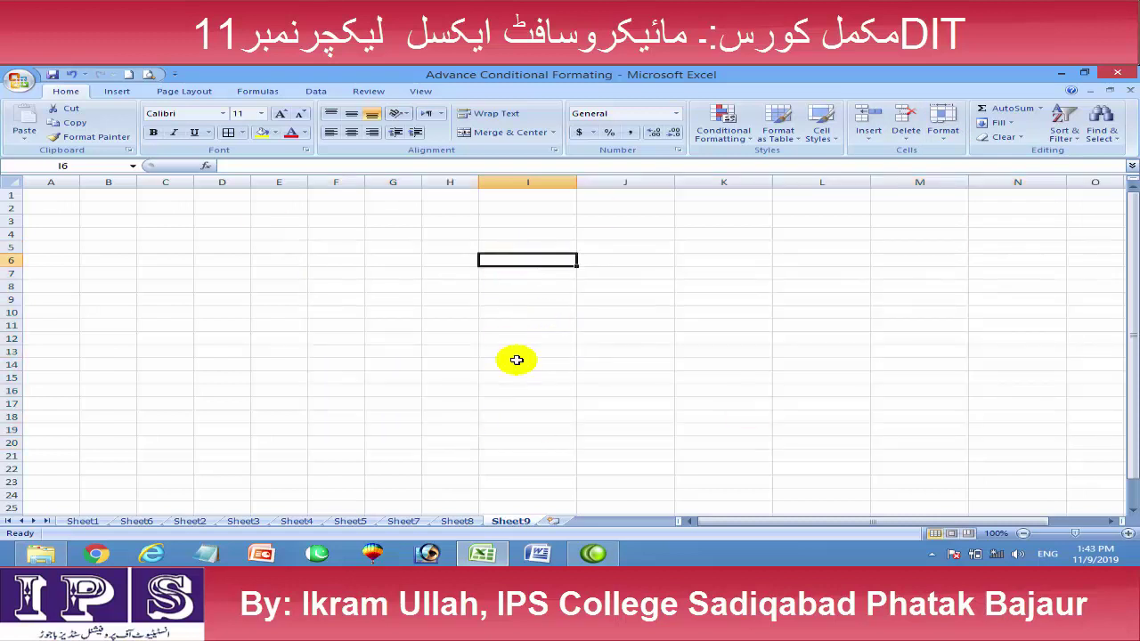
Enter the headings sno, name, post and salary across C6:F6
{"action": "left_click", "coordinate": [146, 263]}
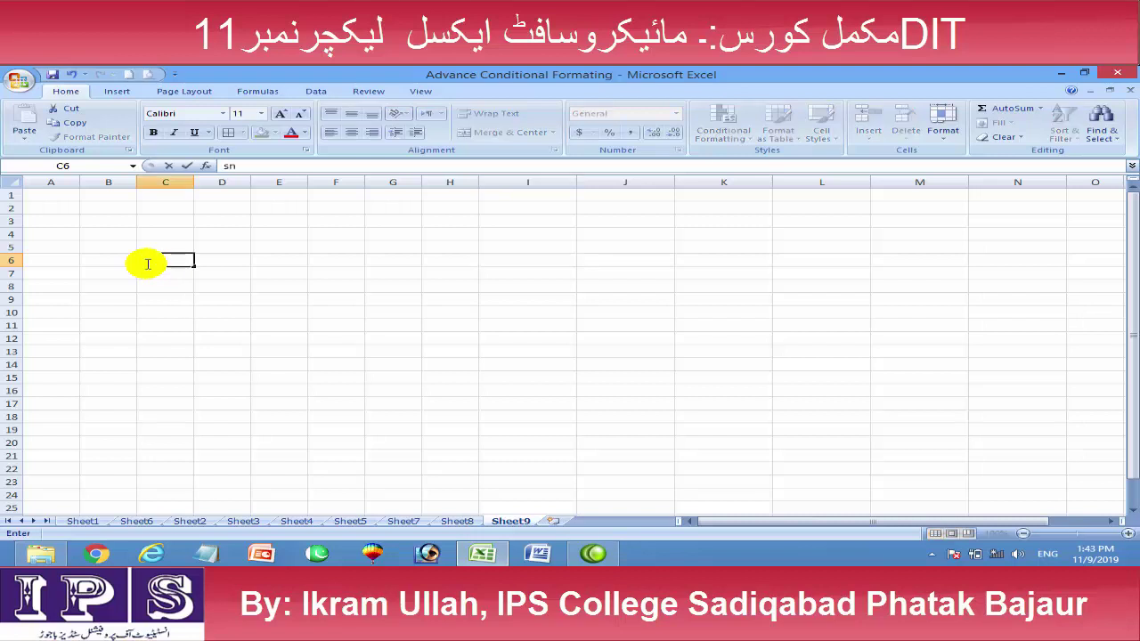
{"action": "key", "text": "Tab"}
{"action": "type", "text": "name"}
{"action": "key", "text": "Tab"}
{"action": "type", "text": "o"}
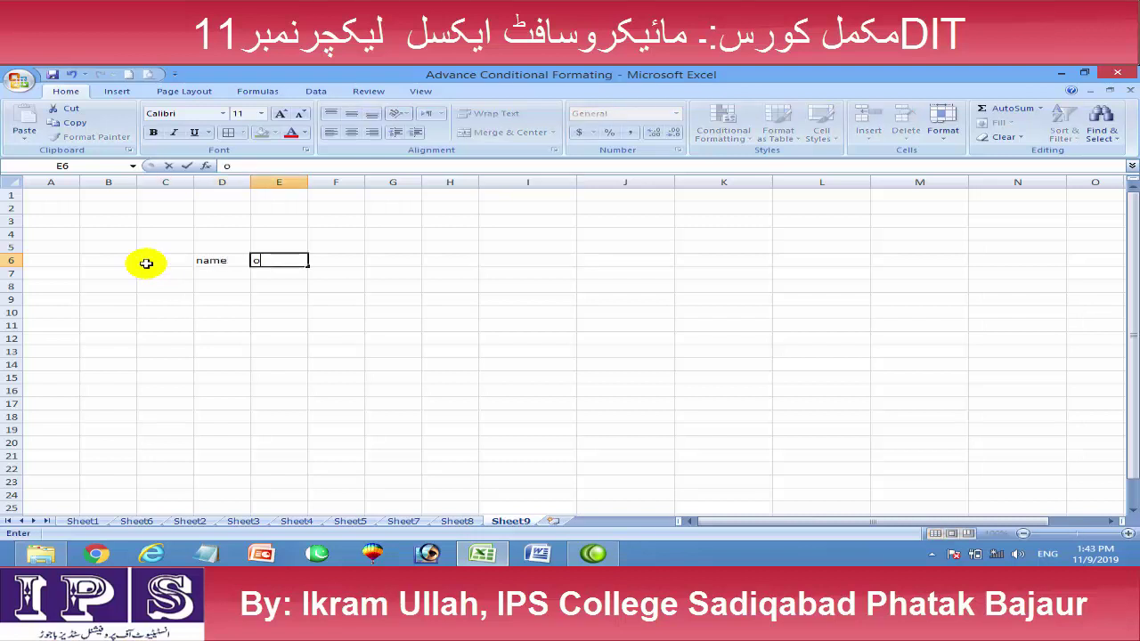
{"action": "type", "text": "st"}
{"action": "key", "text": "Tab"}
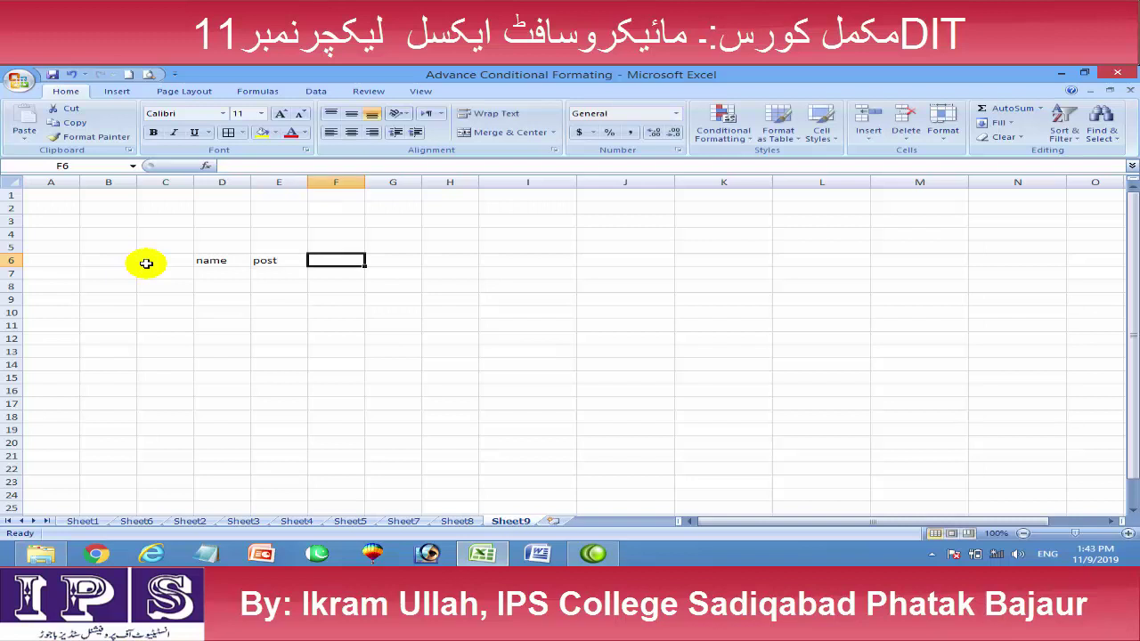
{"action": "type", "text": "da"}
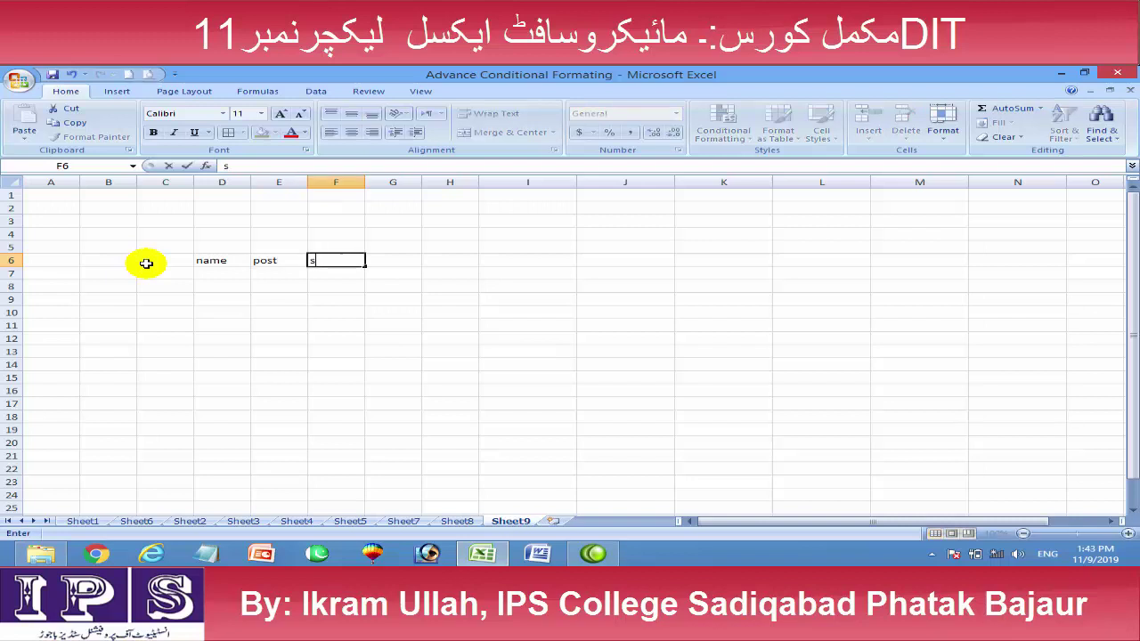
{"action": "key", "text": "Return"}
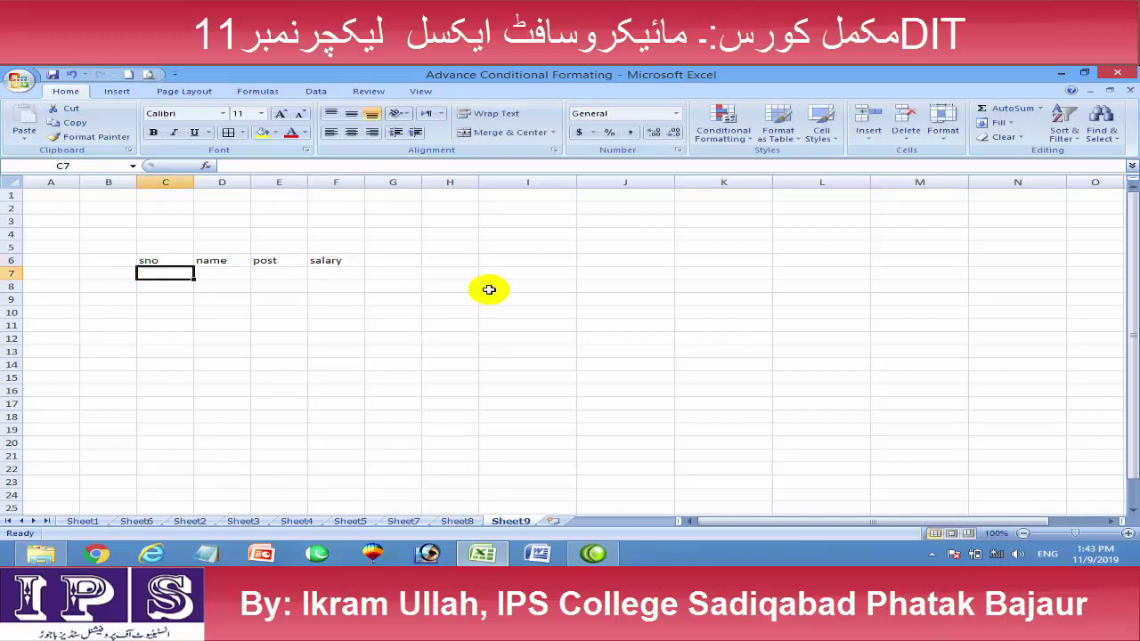
Add the first record with serial 1 in C7 and an employee's name in D7
{"action": "type", "text": "1"}
{"action": "left_click", "coordinate": [200, 324]}
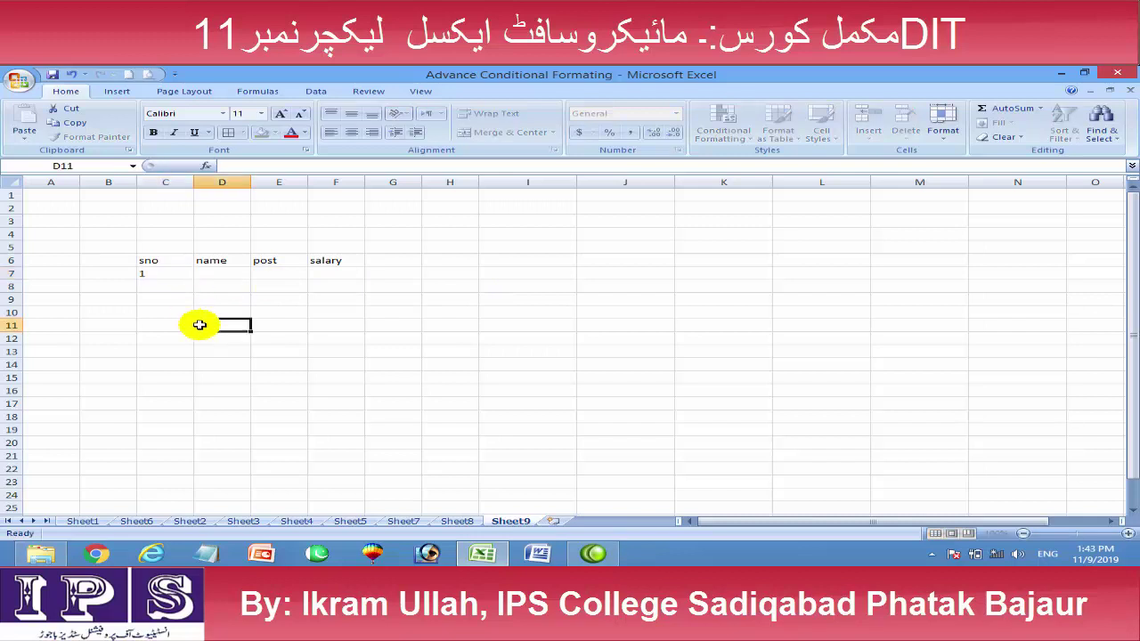
{"action": "left_click", "coordinate": [219, 275]}
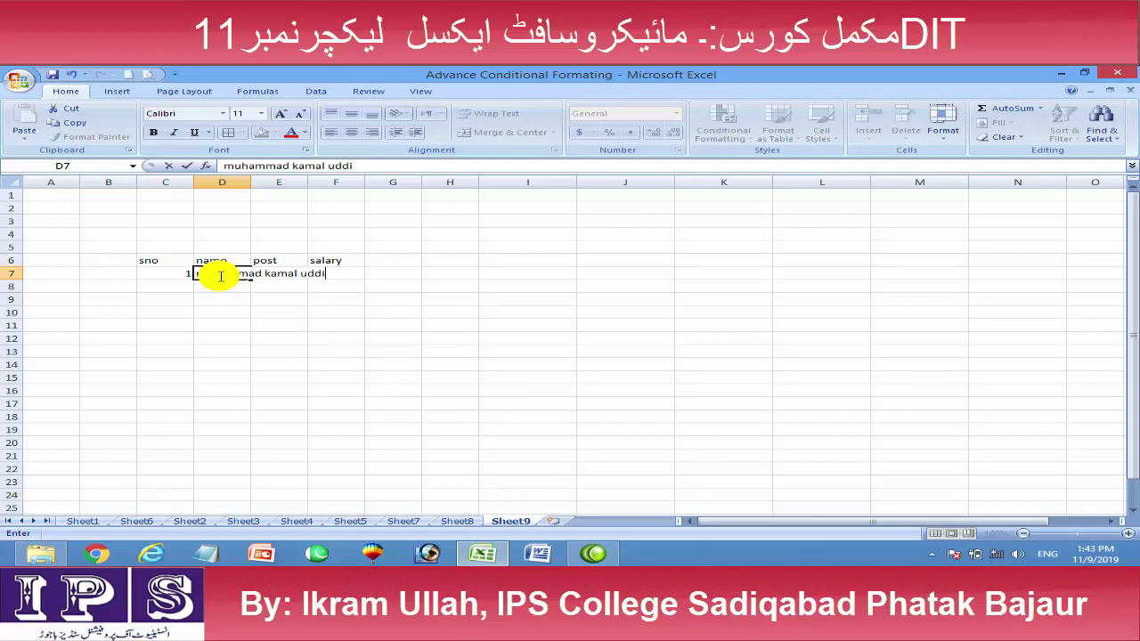
{"action": "key", "text": "Return"}
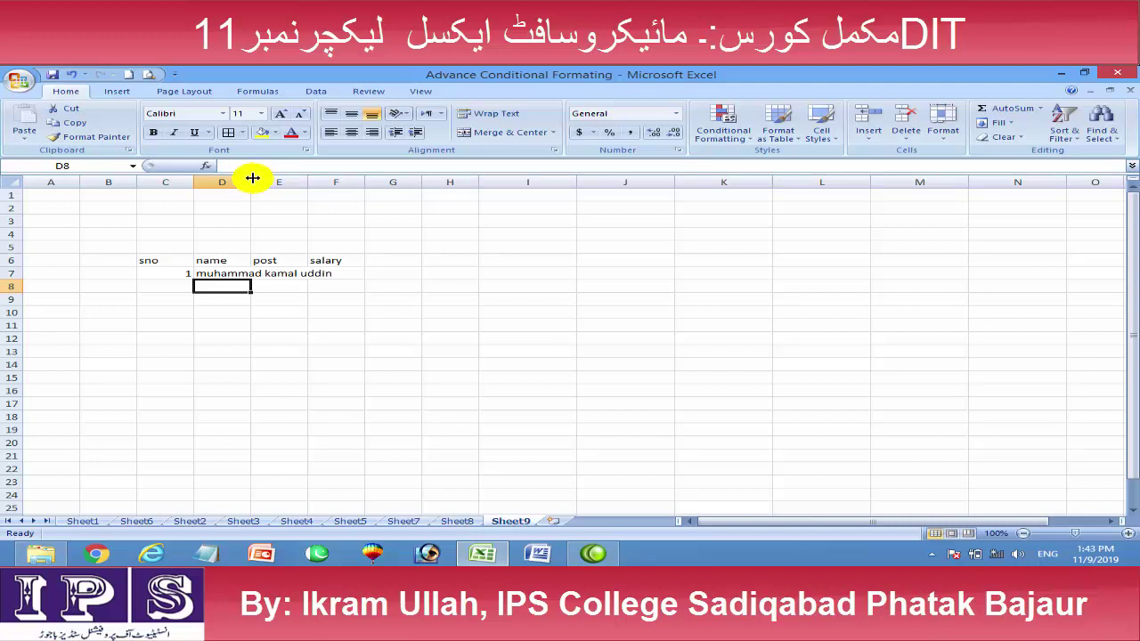
Widen columns D, E and F, fitting column D to the full employee name
{"action": "left_click_drag", "start_coordinate": [251, 182], "coordinate": [264, 182]}
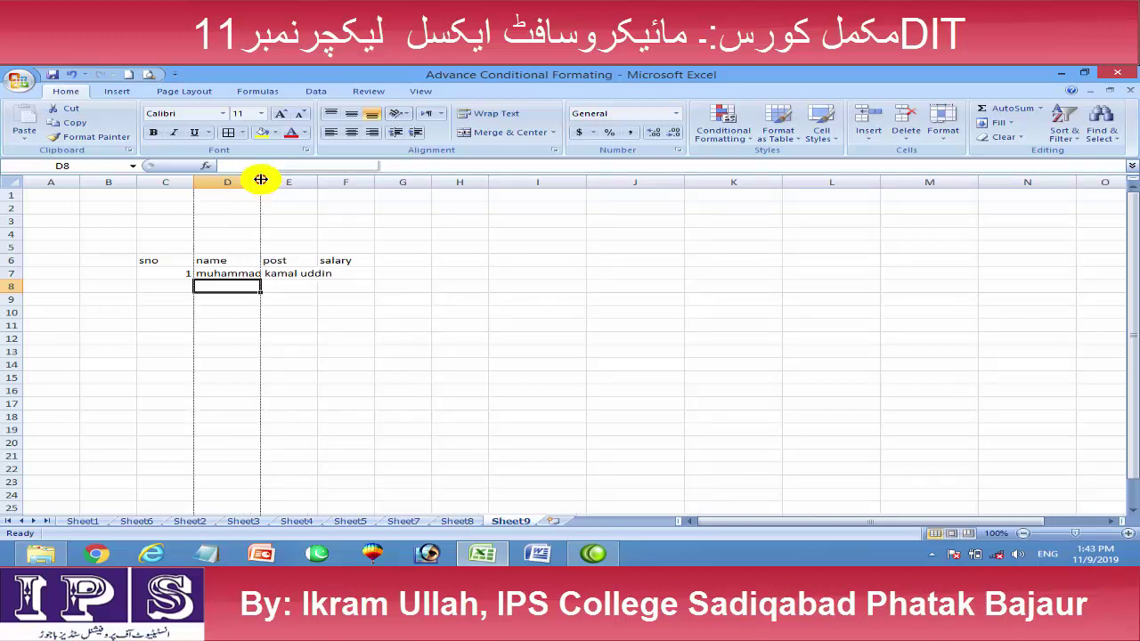
{"action": "double_click", "coordinate": [260, 182]}
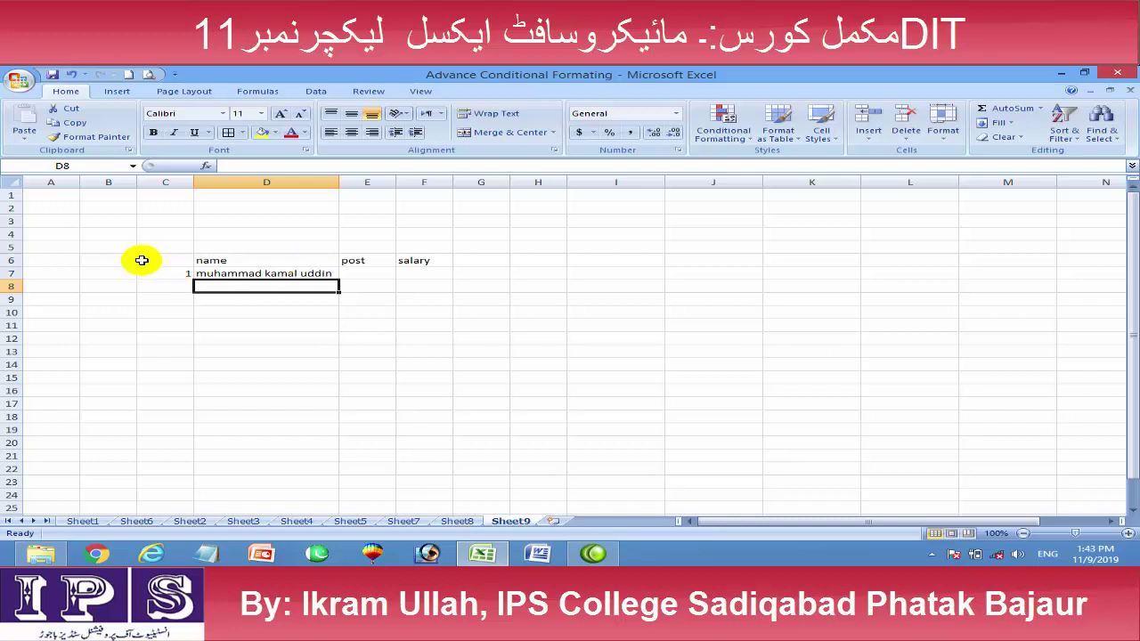
{"action": "left_click_drag", "start_coordinate": [452, 182], "coordinate": [485, 182]}
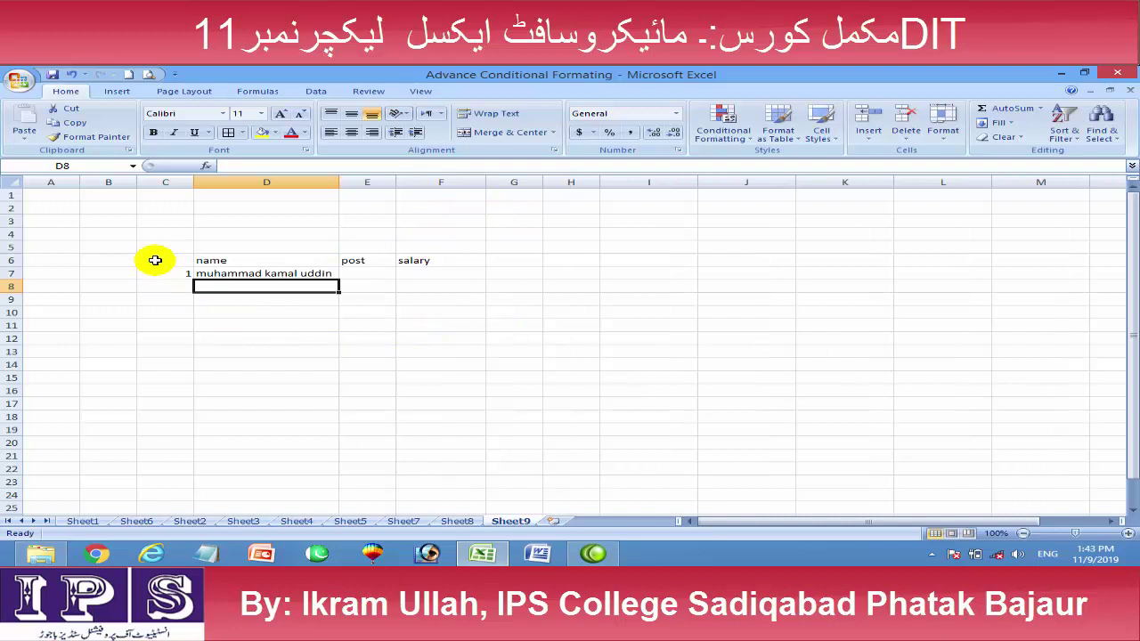
{"action": "left_click_drag", "start_coordinate": [395, 182], "coordinate": [411, 184]}
{"action": "left_click_drag", "start_coordinate": [487, 183], "coordinate": [552, 185]}
AutoFit columns C to F over the table range C6:F14
{"action": "left_click_drag", "start_coordinate": [188, 260], "coordinate": [506, 362]}
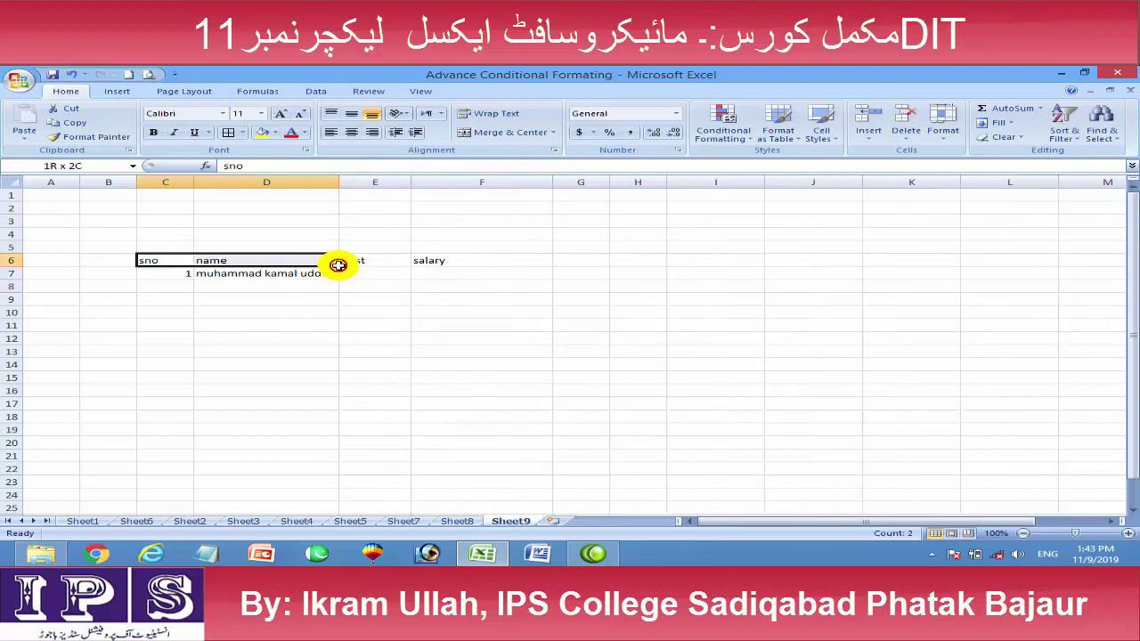
{"action": "left_click", "coordinate": [946, 124]}
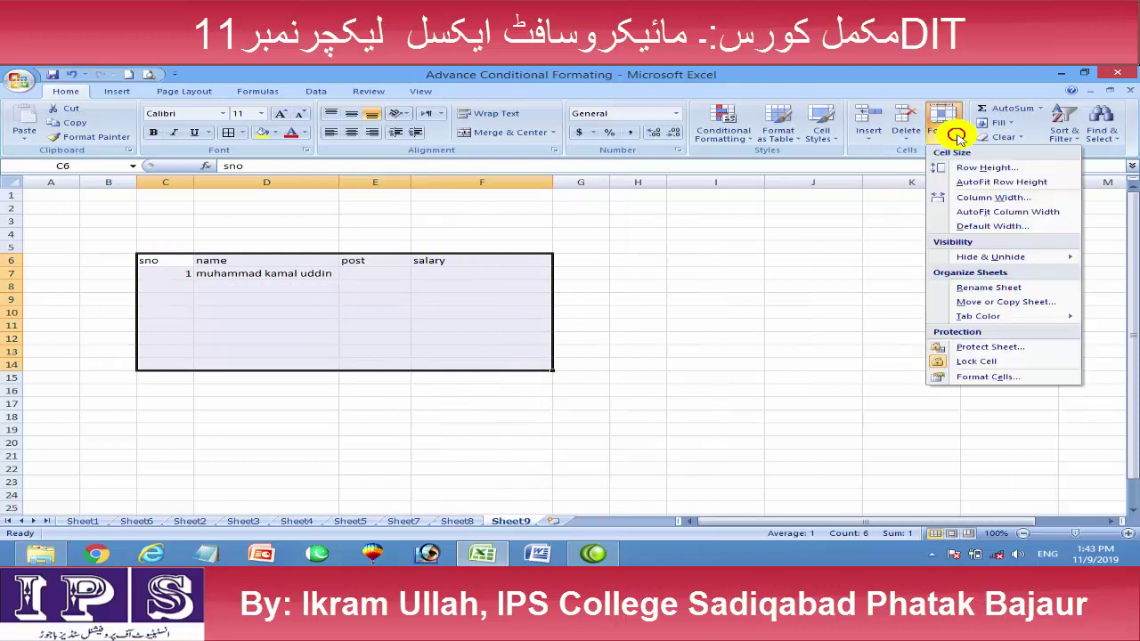
{"action": "left_click", "coordinate": [993, 214]}
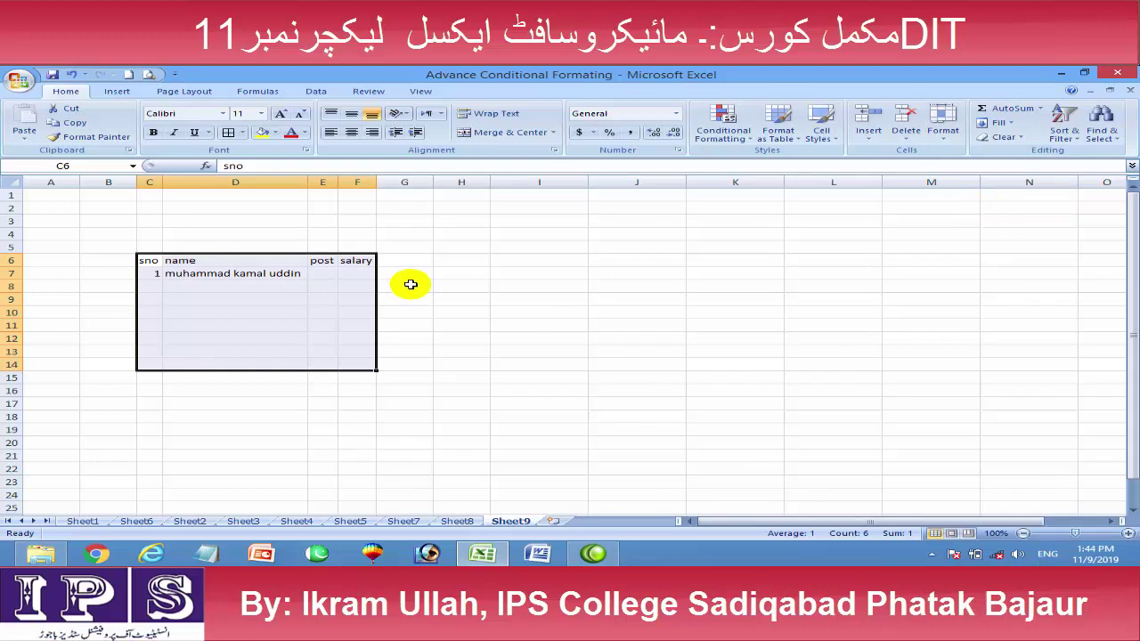
{"action": "left_click", "coordinate": [322, 351]}
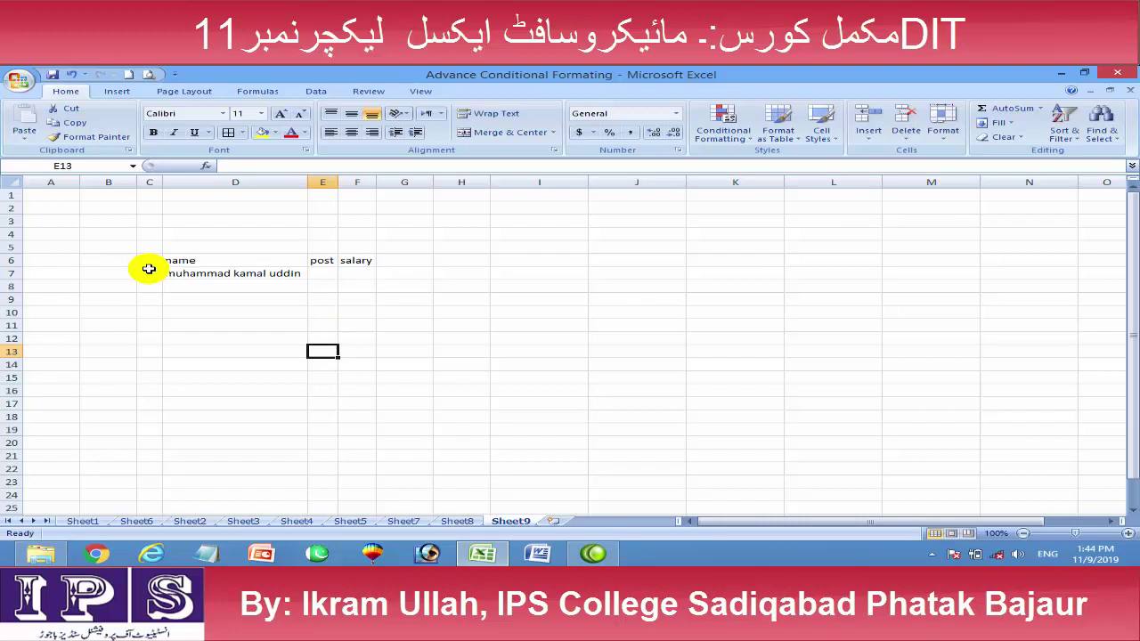
Enter the salary 15420046 in F7 and autofit column F to show it fully
{"action": "left_click", "coordinate": [197, 286]}
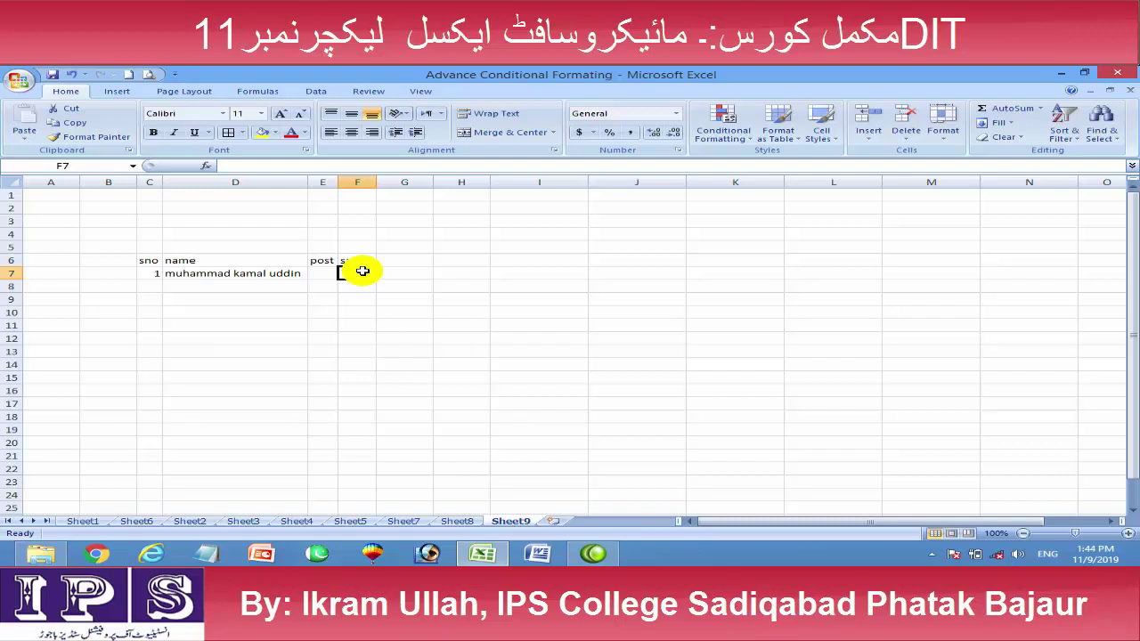
{"action": "type", "text": "15420046"}
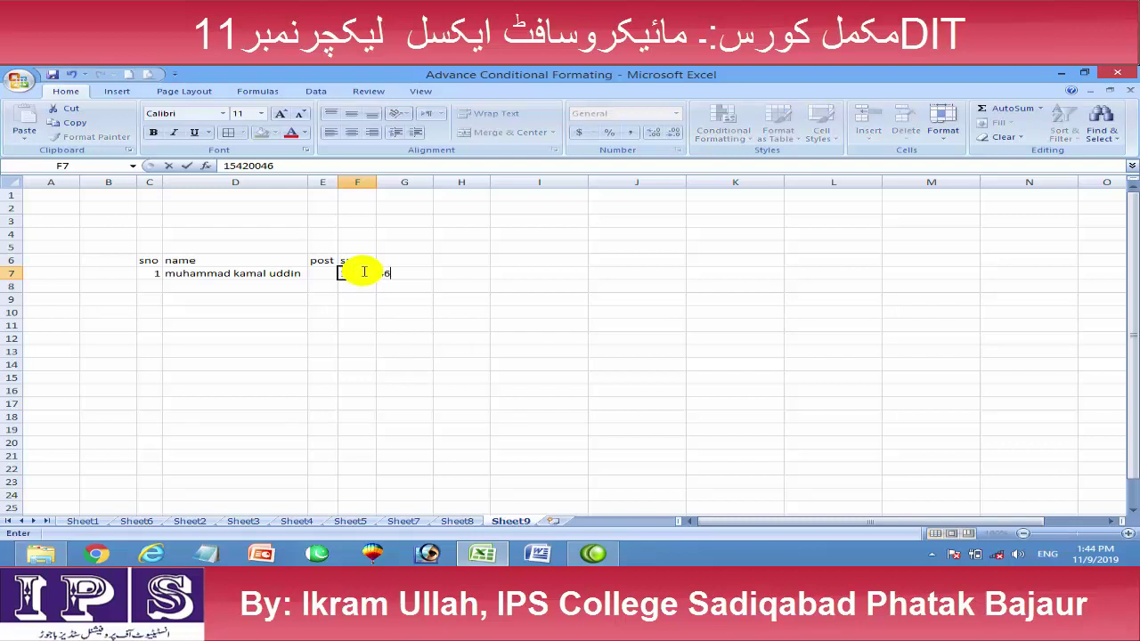
{"action": "key", "text": "Return"}
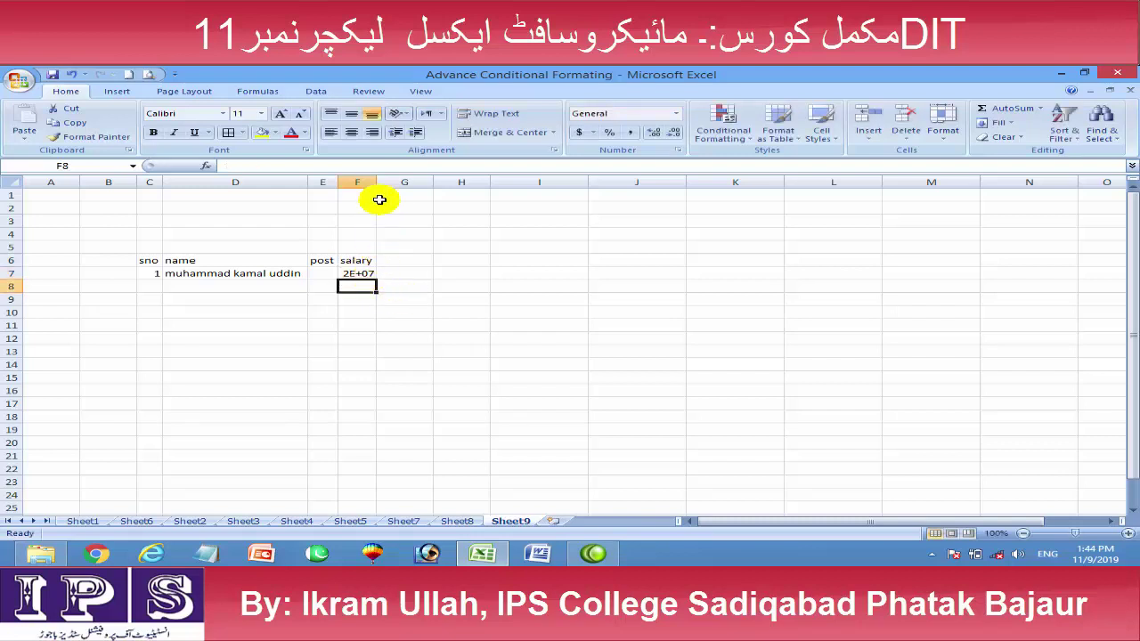
{"action": "double_click", "coordinate": [378, 175]}
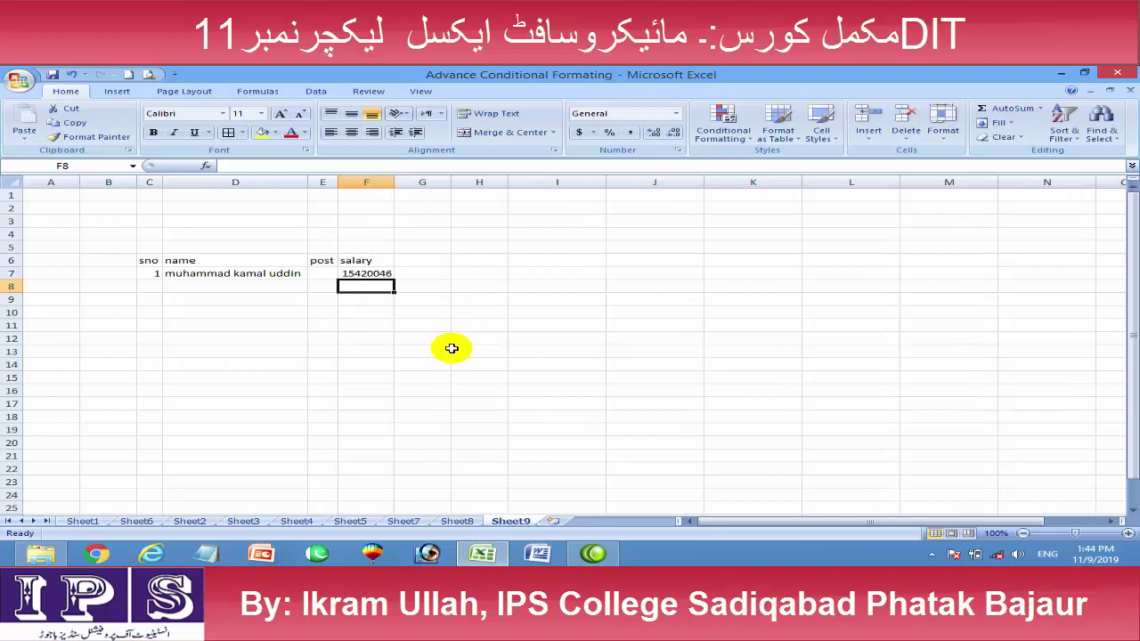
{"action": "left_click", "coordinate": [529, 366]}
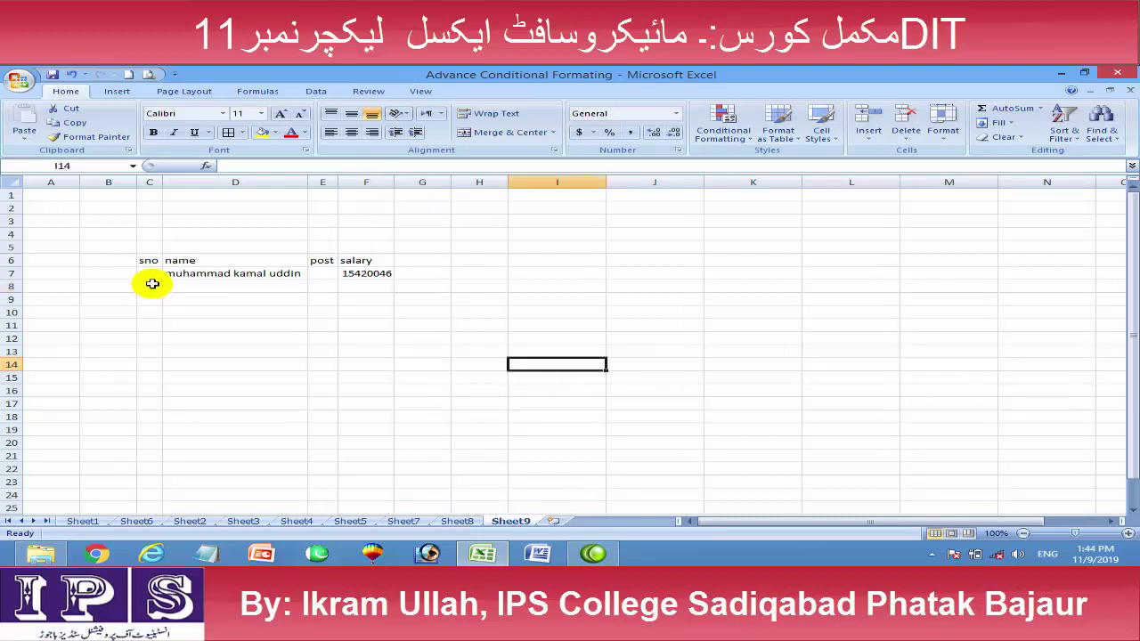
{"action": "left_click", "coordinate": [943, 123]}
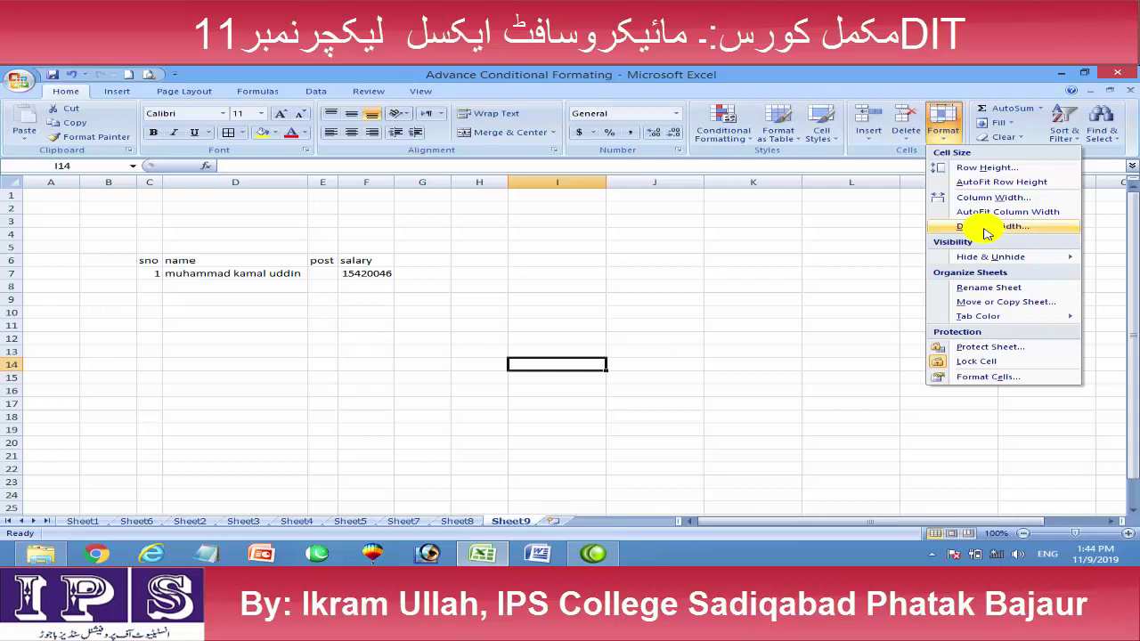
{"action": "left_click", "coordinate": [721, 312]}
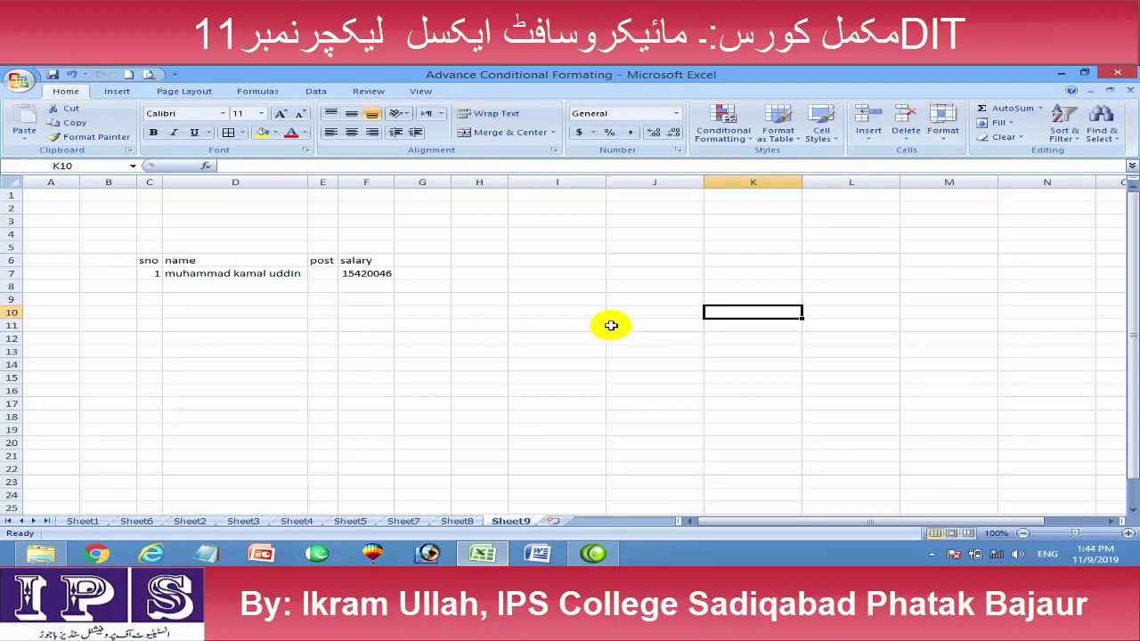
{"action": "left_click", "coordinate": [943, 131]}
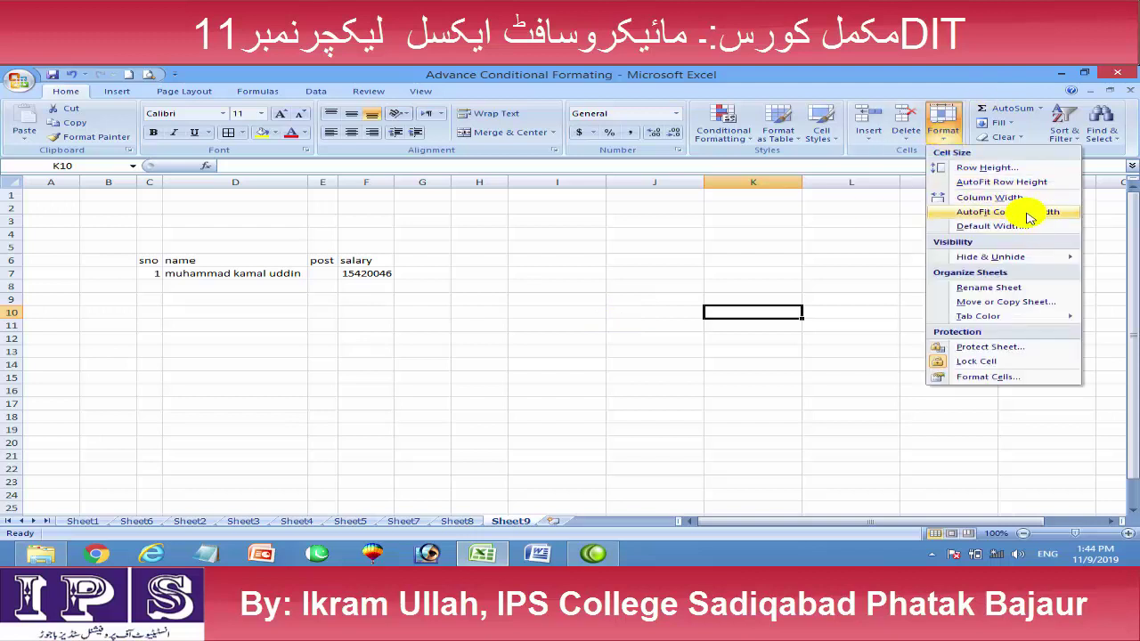
{"action": "mouse_move", "coordinate": [53, 237]}
{"action": "left_mouse_down"}
{"action": "mouse_move", "coordinate": [394, 313]}
{"action": "mouse_move", "coordinate": [446, 337]}
{"action": "left_mouse_up"}
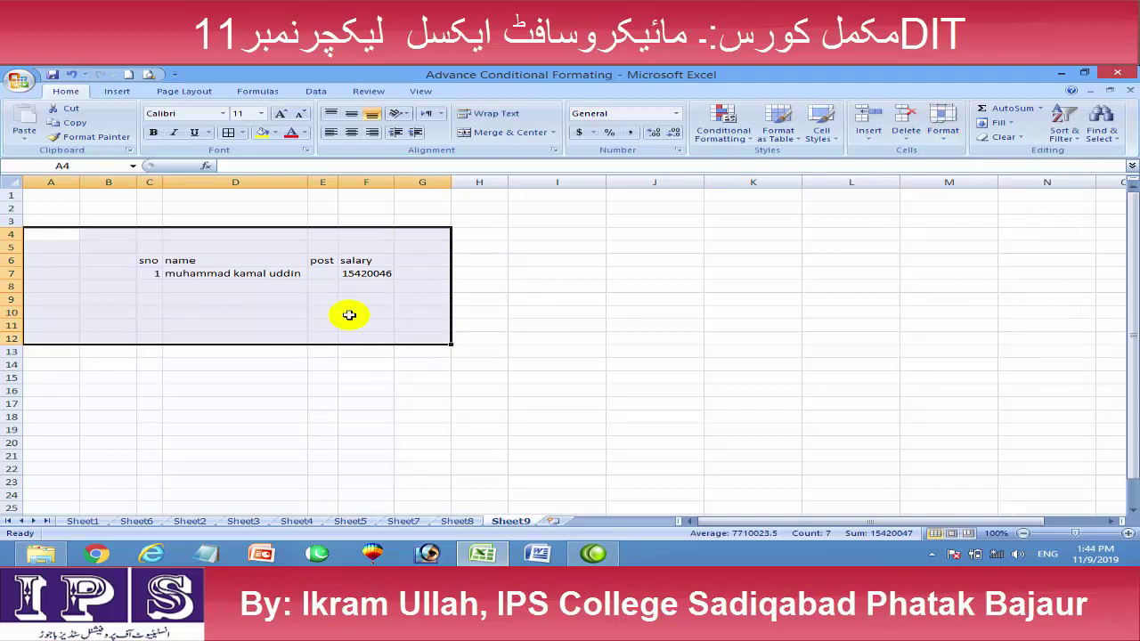
{"action": "left_click", "coordinate": [561, 301]}
{"action": "left_click_drag", "start_coordinate": [481, 222], "coordinate": [1068, 333]}
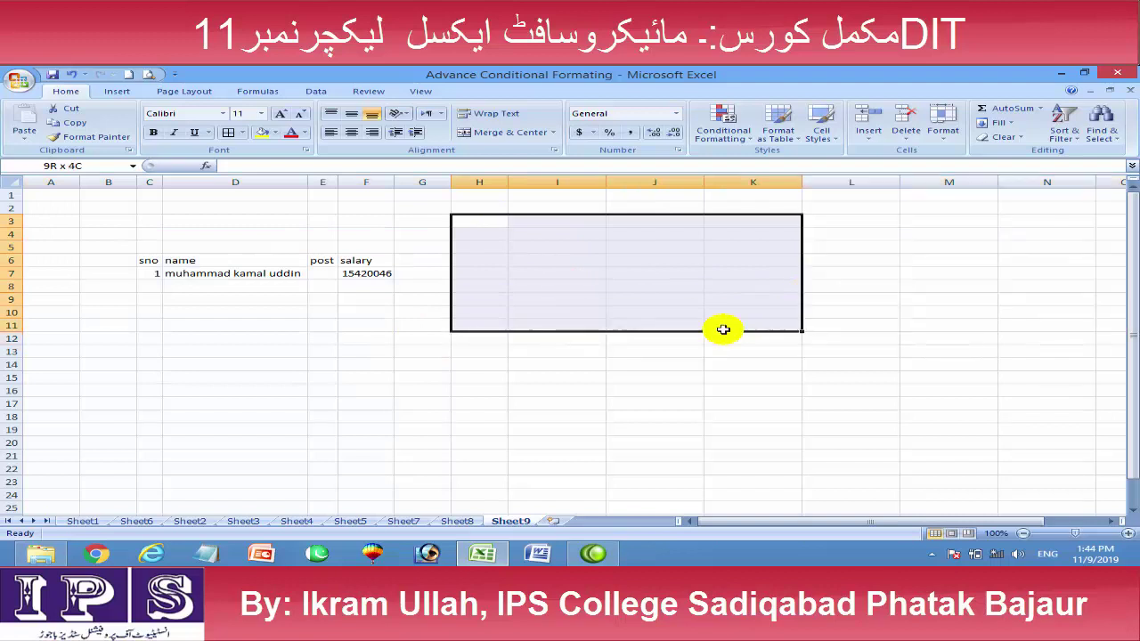
{"action": "left_click_drag", "start_coordinate": [1076, 333], "coordinate": [223, 314]}
{"action": "left_click", "coordinate": [108, 337]}
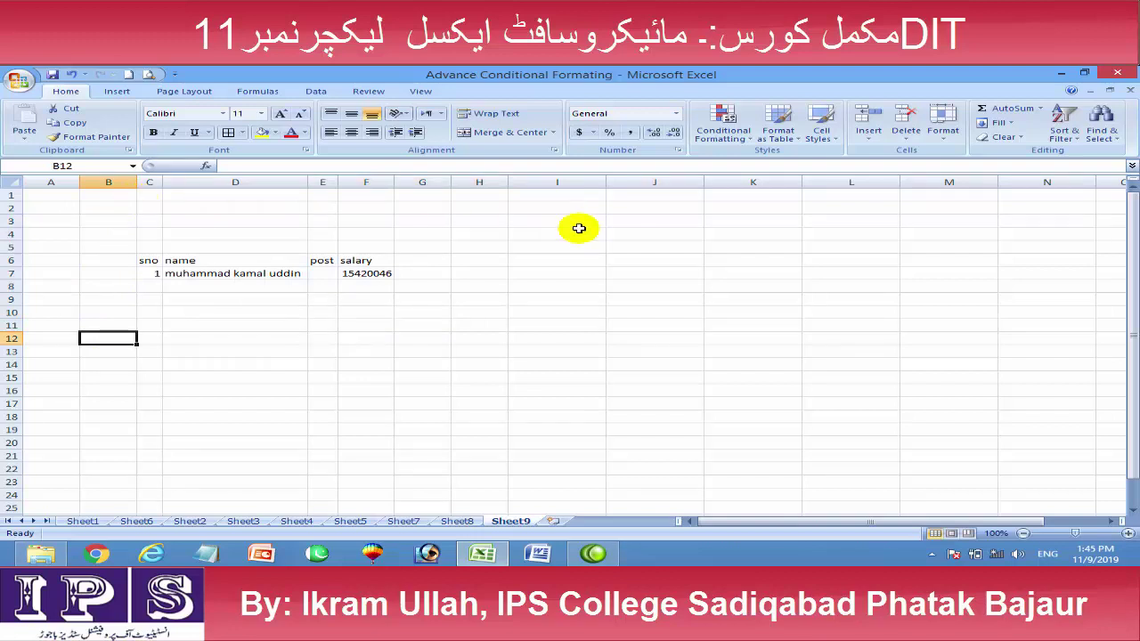
{"action": "left_click", "coordinate": [643, 273]}
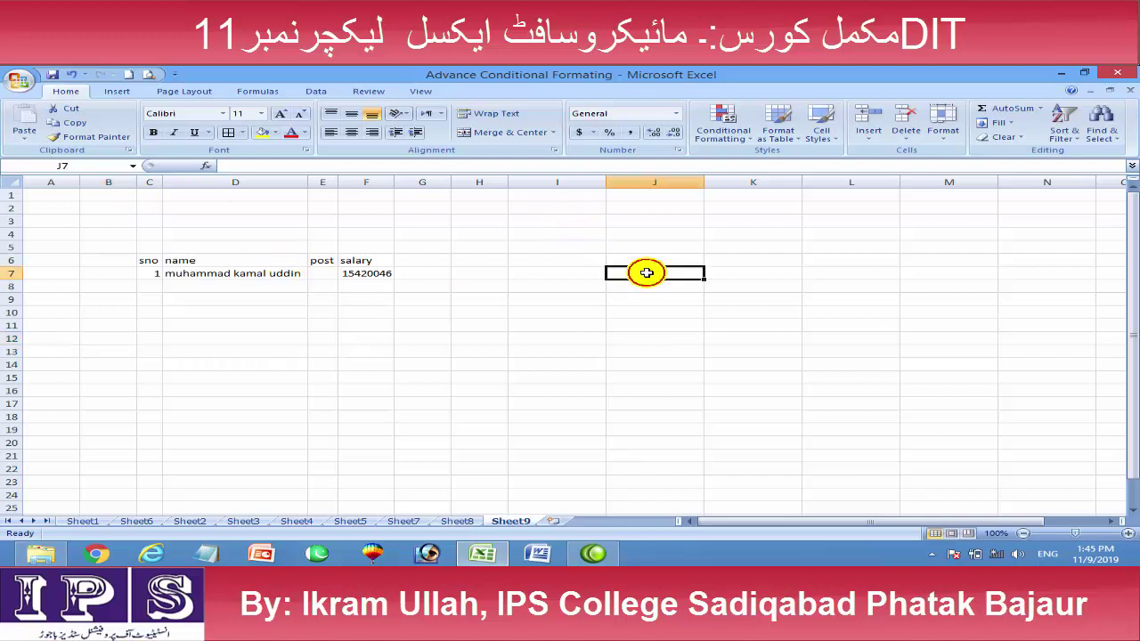
{"action": "left_click", "coordinate": [942, 132]}
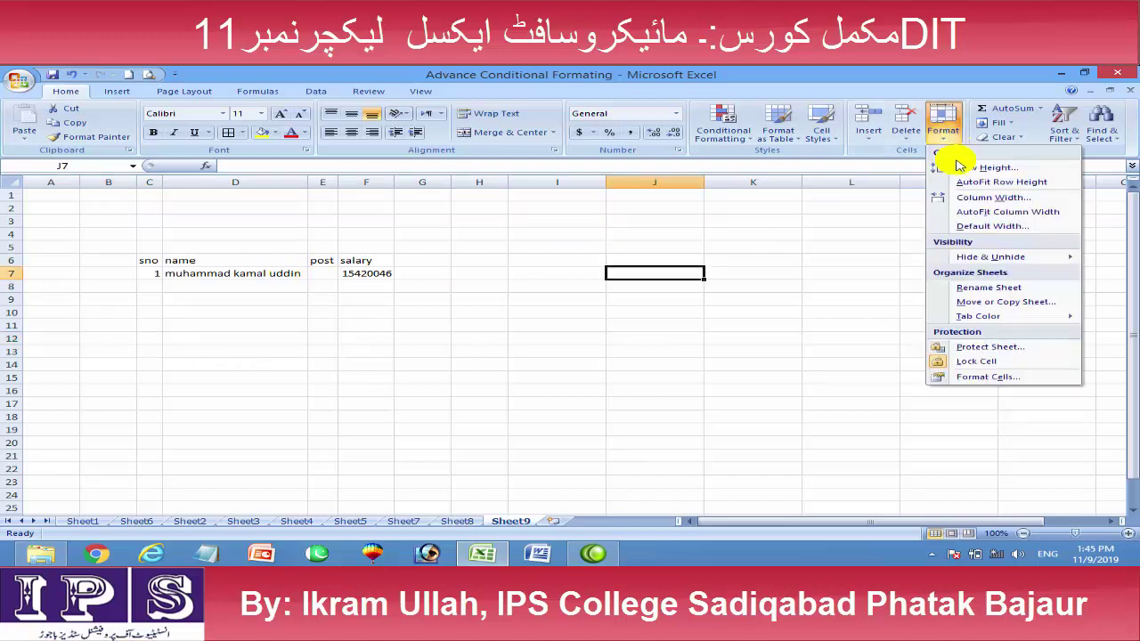
{"action": "left_click", "coordinate": [980, 224]}
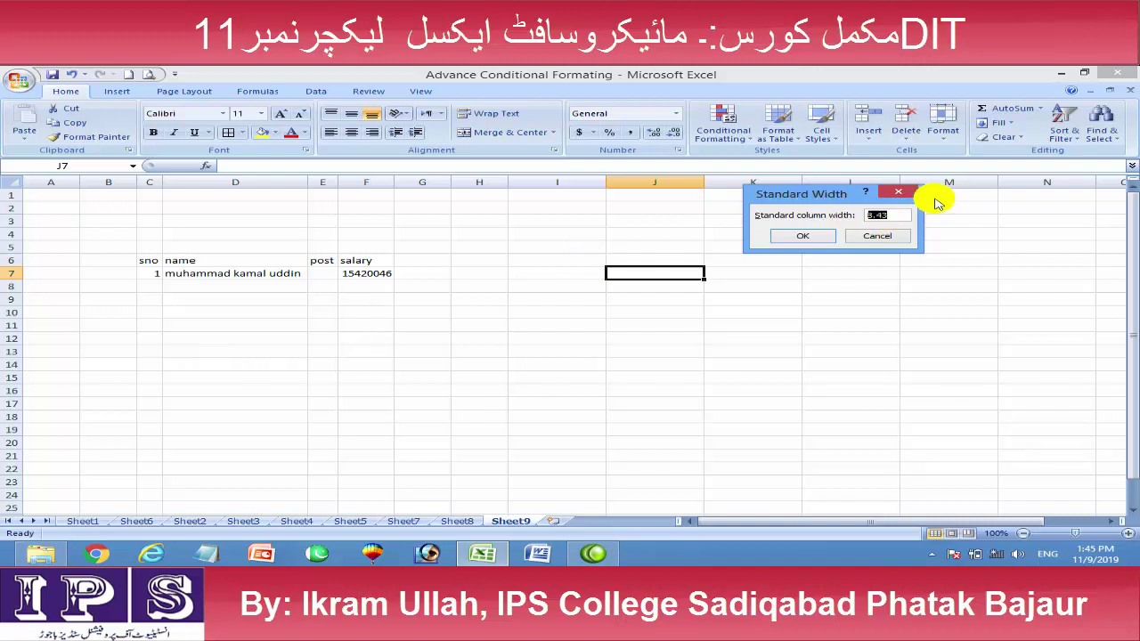
{"action": "left_click", "coordinate": [897, 191]}
Select G3:O17 and set columns G through O to a width of 8.43
{"action": "left_click_drag", "start_coordinate": [415, 220], "coordinate": [1096, 432]}
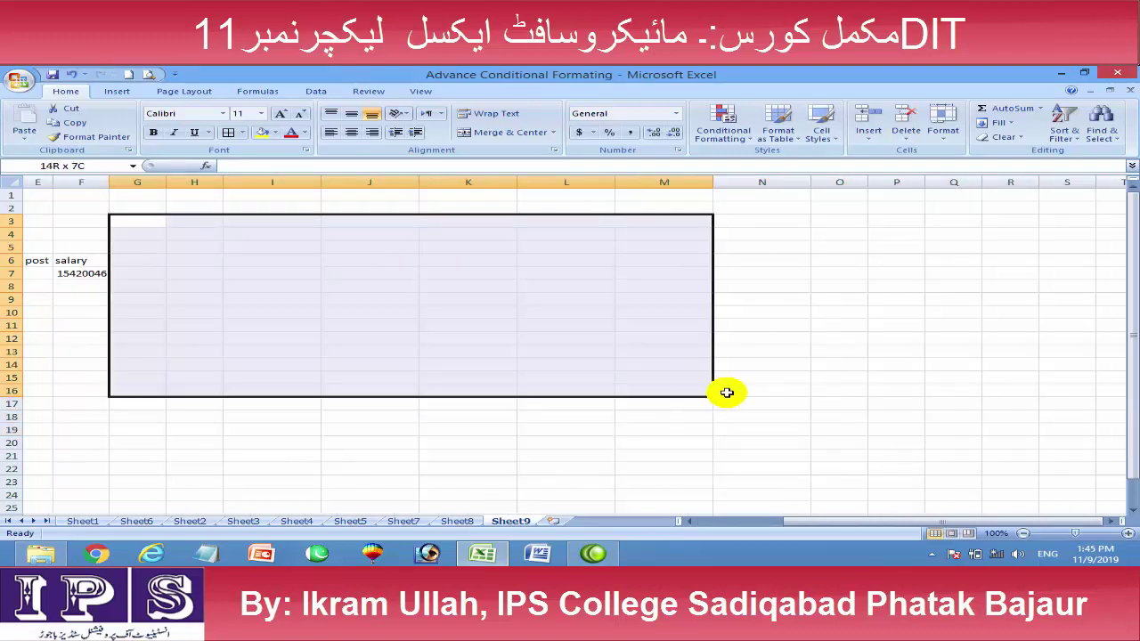
{"action": "left_click_drag", "start_coordinate": [1096, 433], "coordinate": [818, 397]}
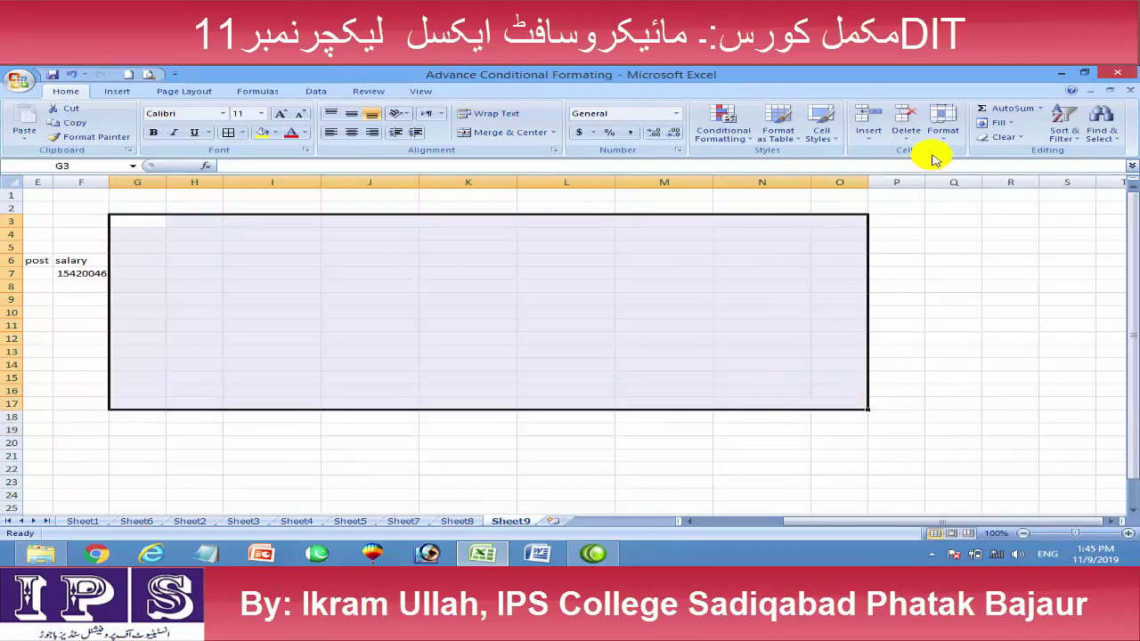
{"action": "left_click", "coordinate": [942, 129]}
{"action": "left_click", "coordinate": [996, 197]}
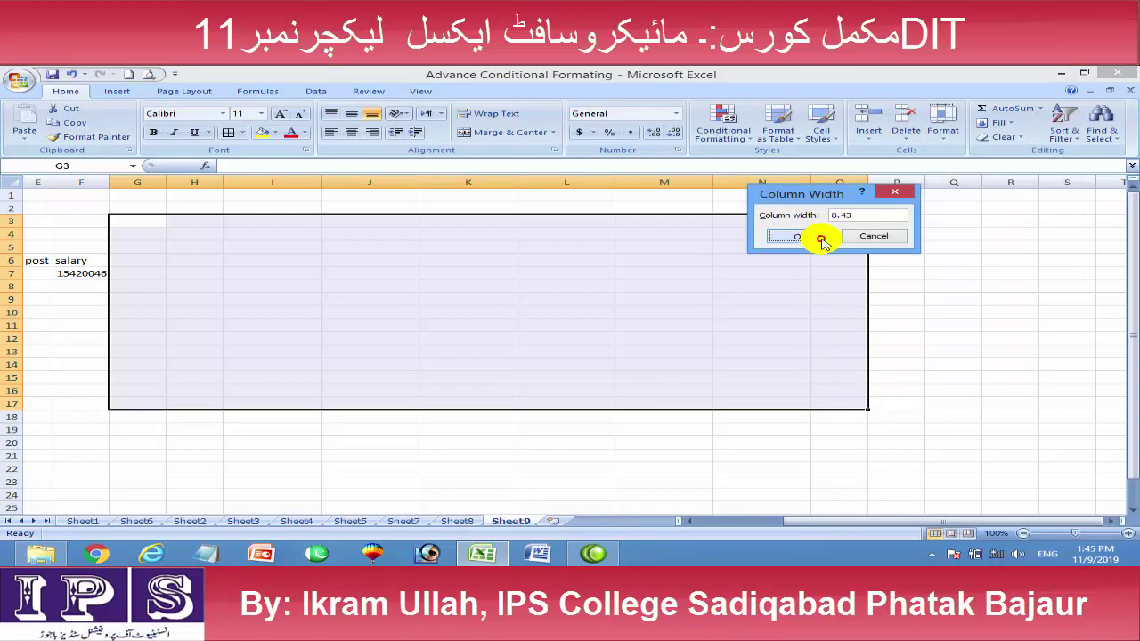
{"action": "left_click", "coordinate": [819, 238]}
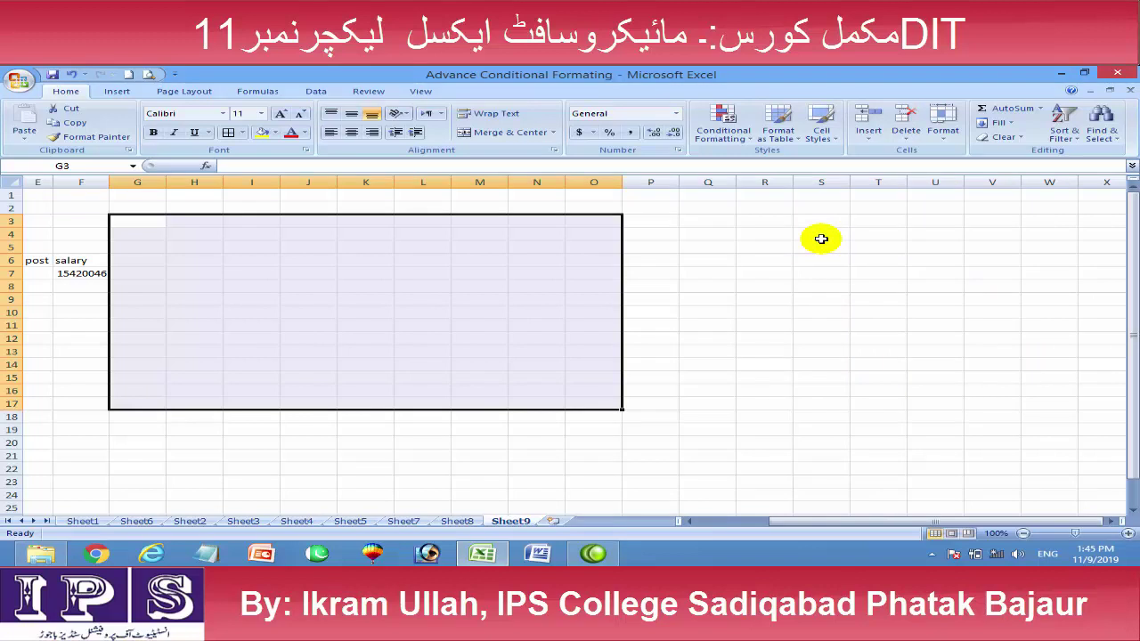
{"action": "left_click", "coordinate": [944, 120]}
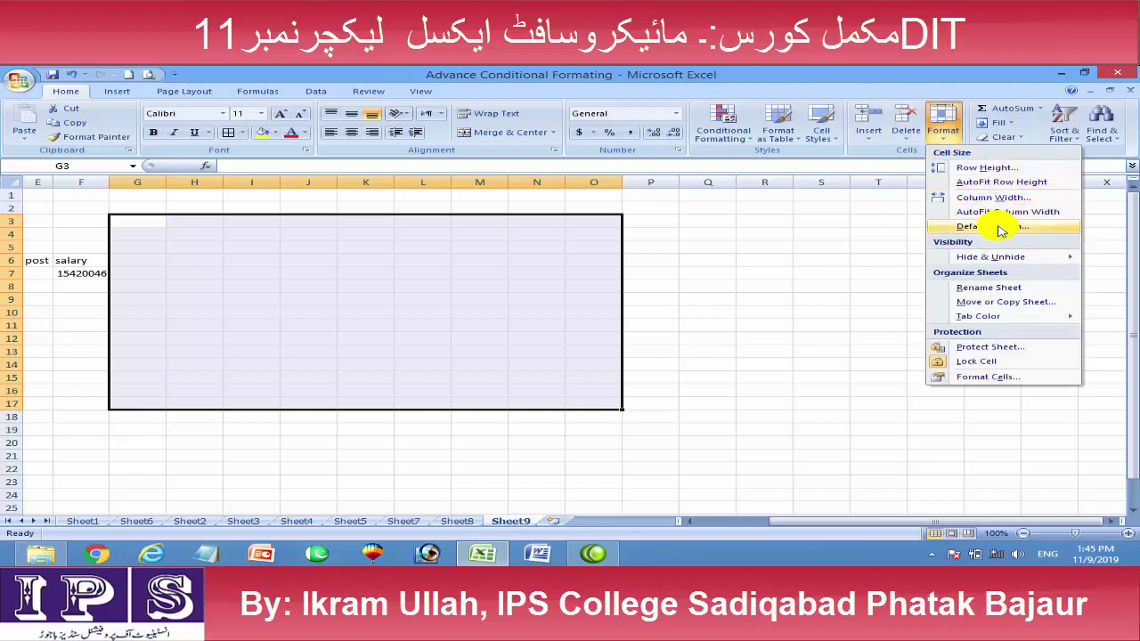
{"action": "mouse_move", "coordinate": [990, 257]}
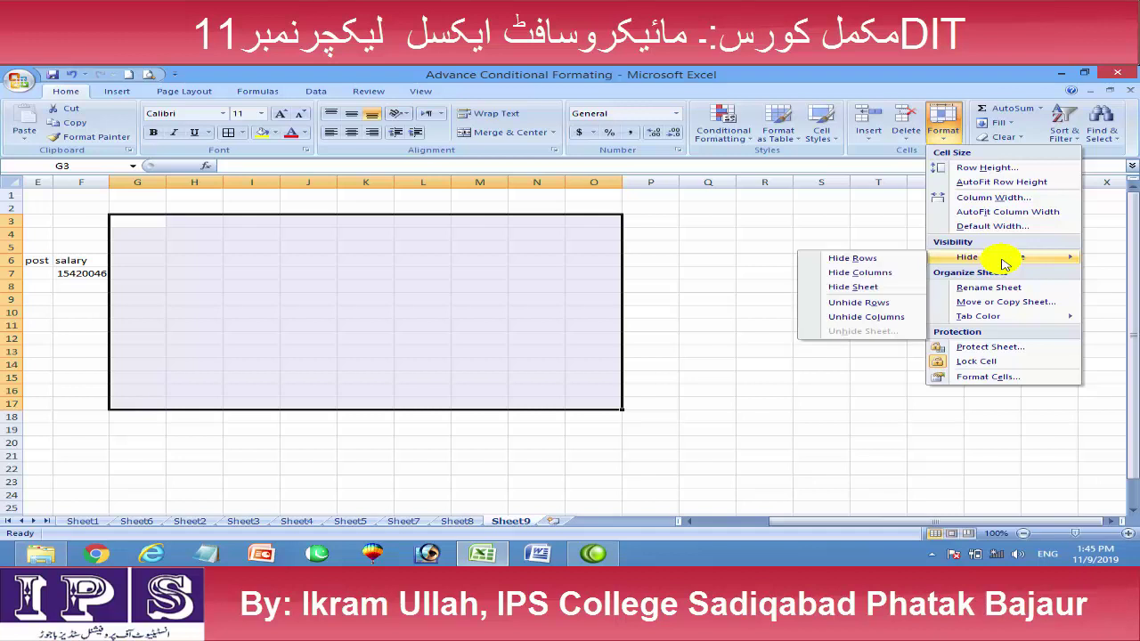
On Sheet2, hide row 6 containing the mouse entry
{"action": "left_click", "coordinate": [125, 521]}
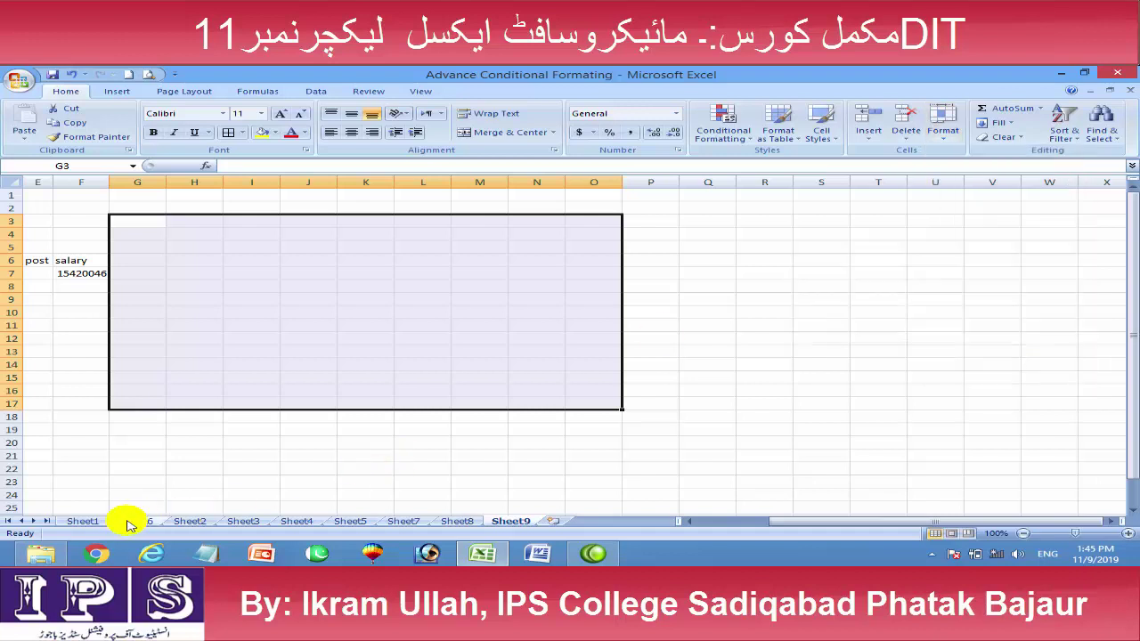
{"action": "left_click", "coordinate": [177, 521]}
{"action": "left_click", "coordinate": [146, 347]}
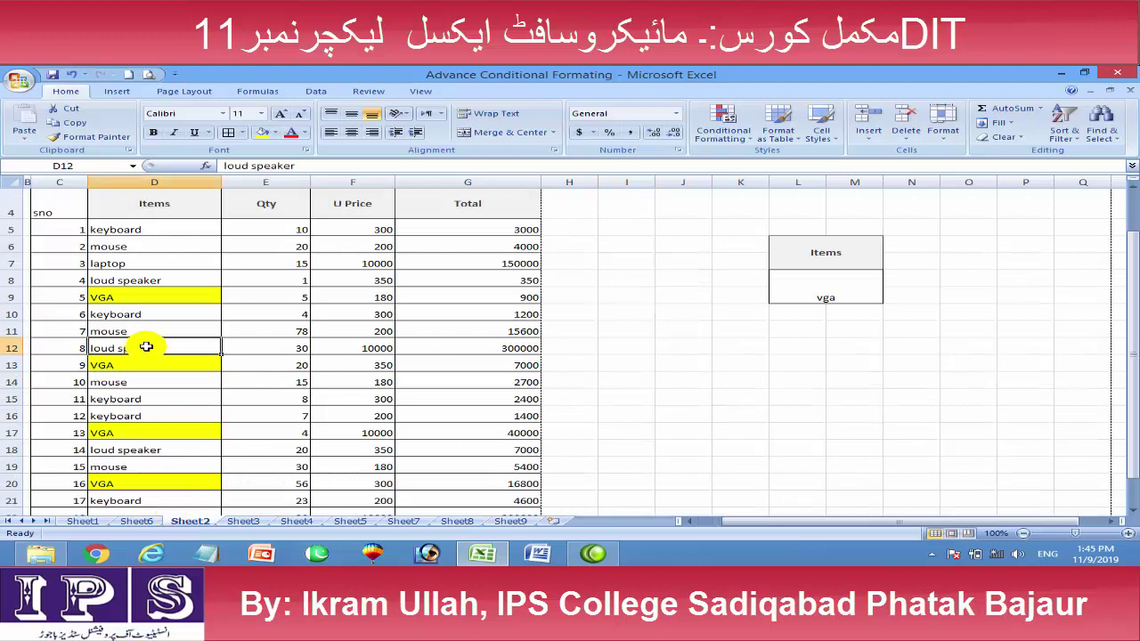
{"action": "left_click_drag", "start_coordinate": [116, 247], "coordinate": [230, 243]}
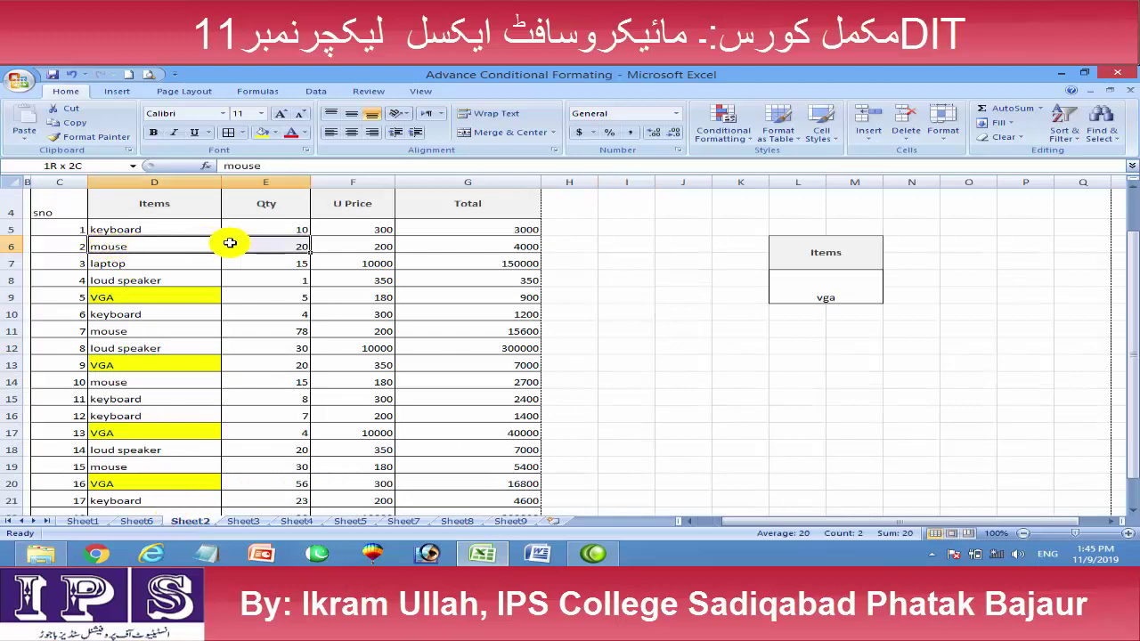
{"action": "left_click_drag", "start_coordinate": [231, 243], "coordinate": [498, 242]}
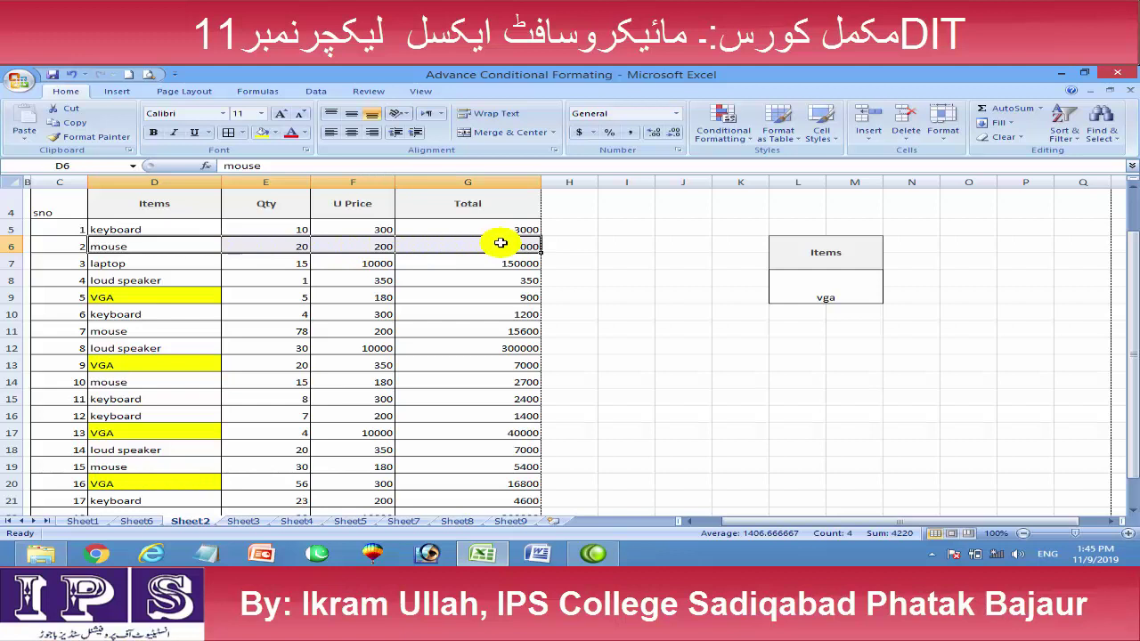
{"action": "left_click", "coordinate": [54, 246]}
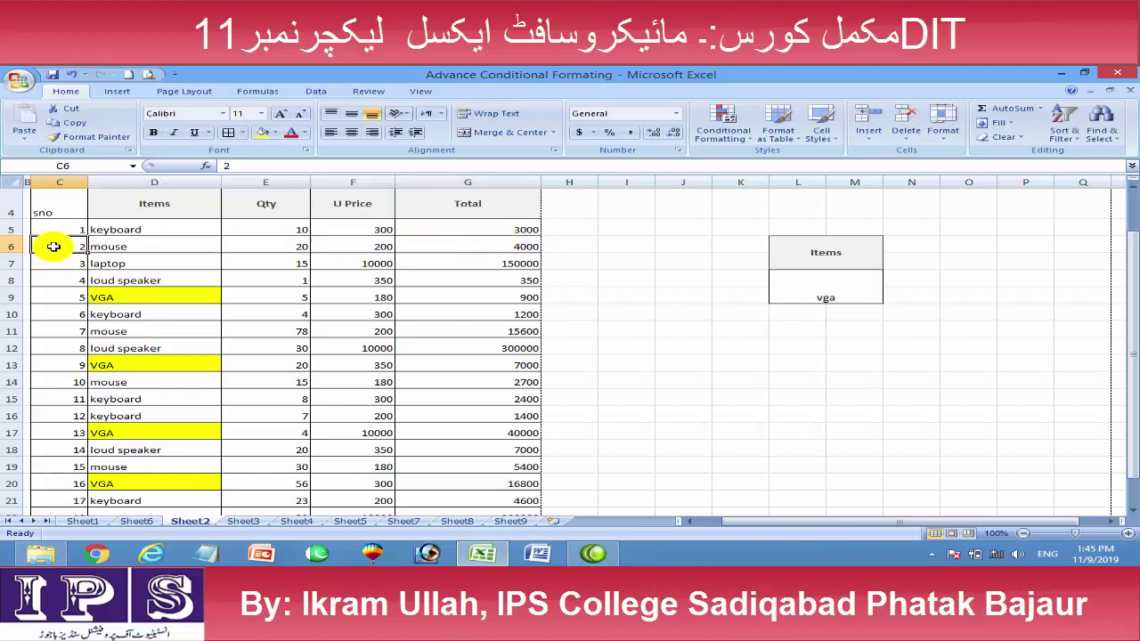
{"action": "left_click", "coordinate": [939, 131]}
{"action": "mouse_move", "coordinate": [990, 257]}
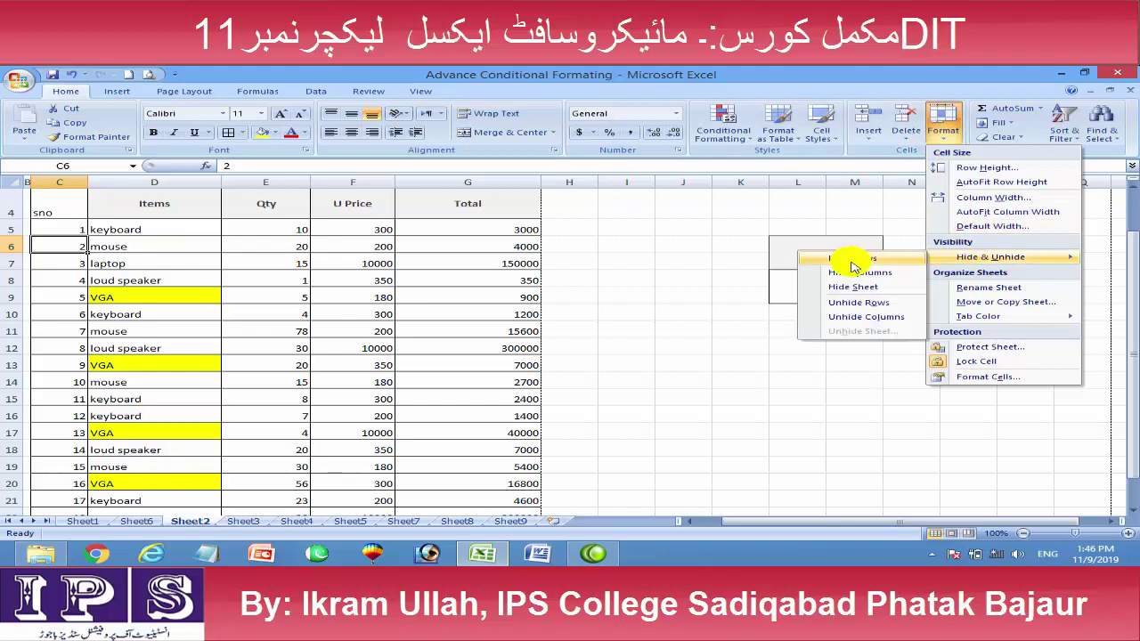
{"action": "left_click", "coordinate": [852, 265]}
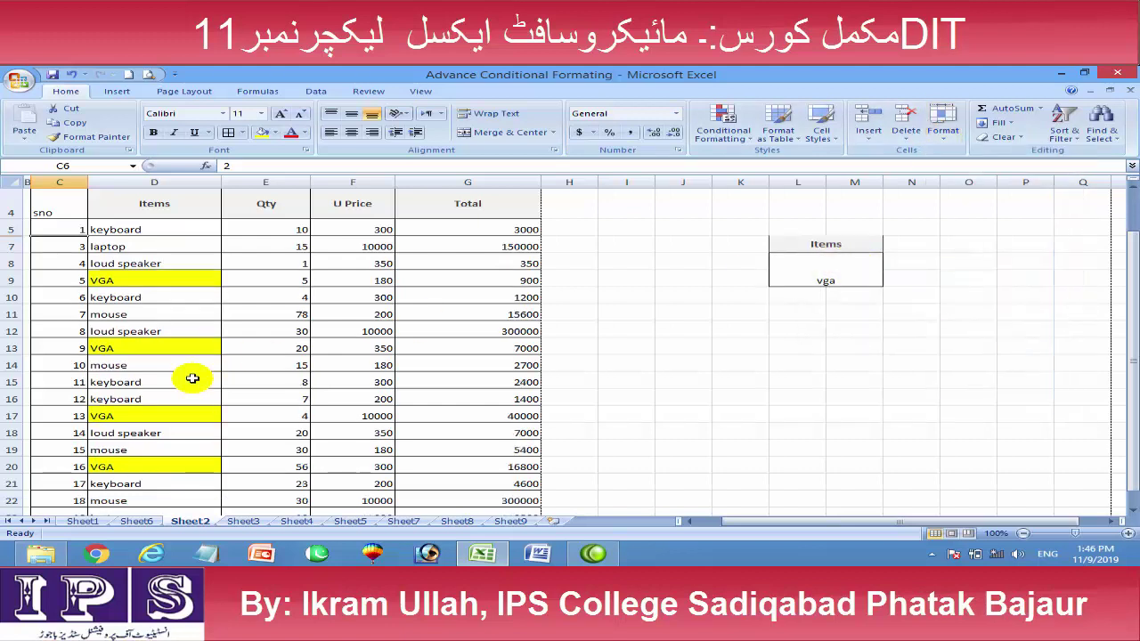
{"action": "left_click", "coordinate": [182, 381]}
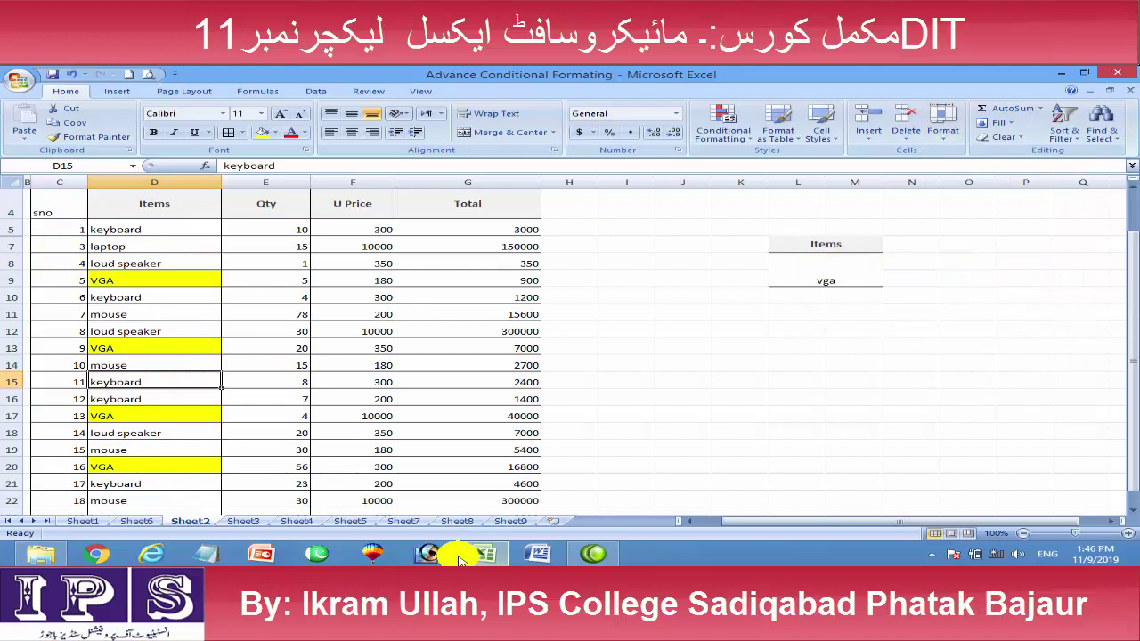
{"action": "type", "text": "2"}
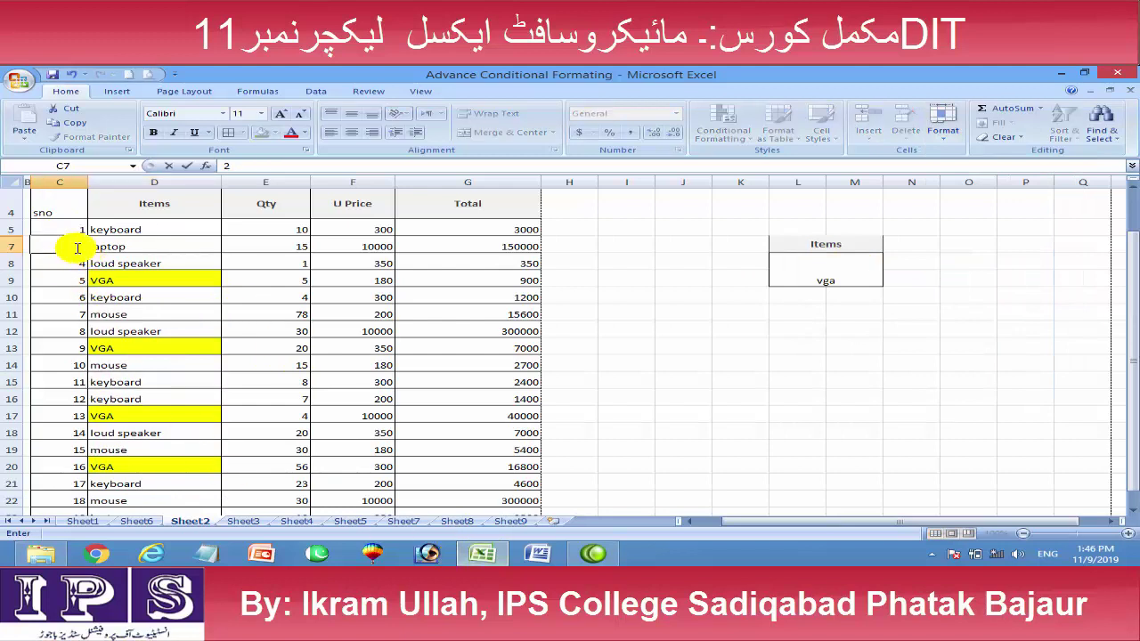
Renumber the sno column consecutively from 1 to 17 with the fill handle
{"action": "left_click", "coordinate": [166, 316]}
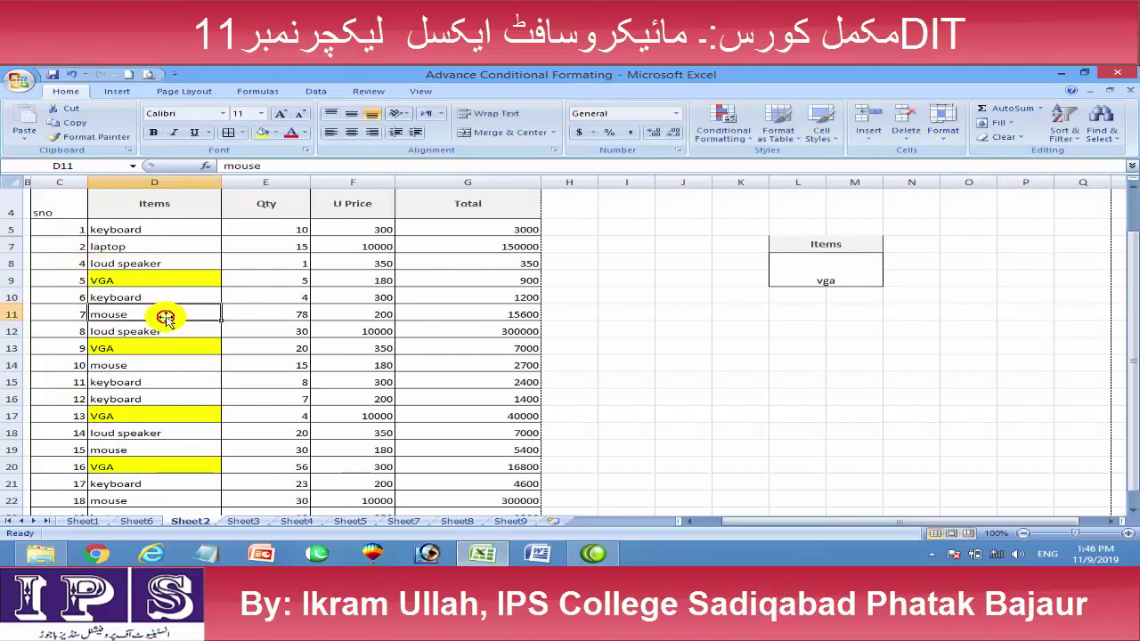
{"action": "left_click", "coordinate": [67, 247]}
{"action": "left_click_drag", "start_coordinate": [89, 256], "coordinate": [89, 504]}
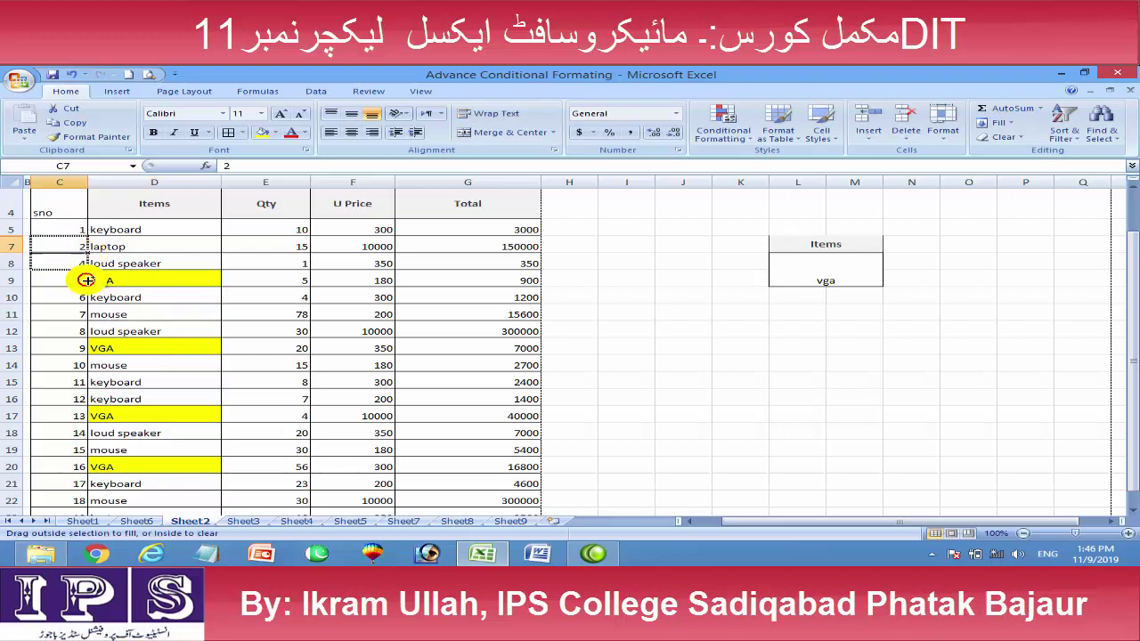
{"action": "left_click", "coordinate": [376, 388]}
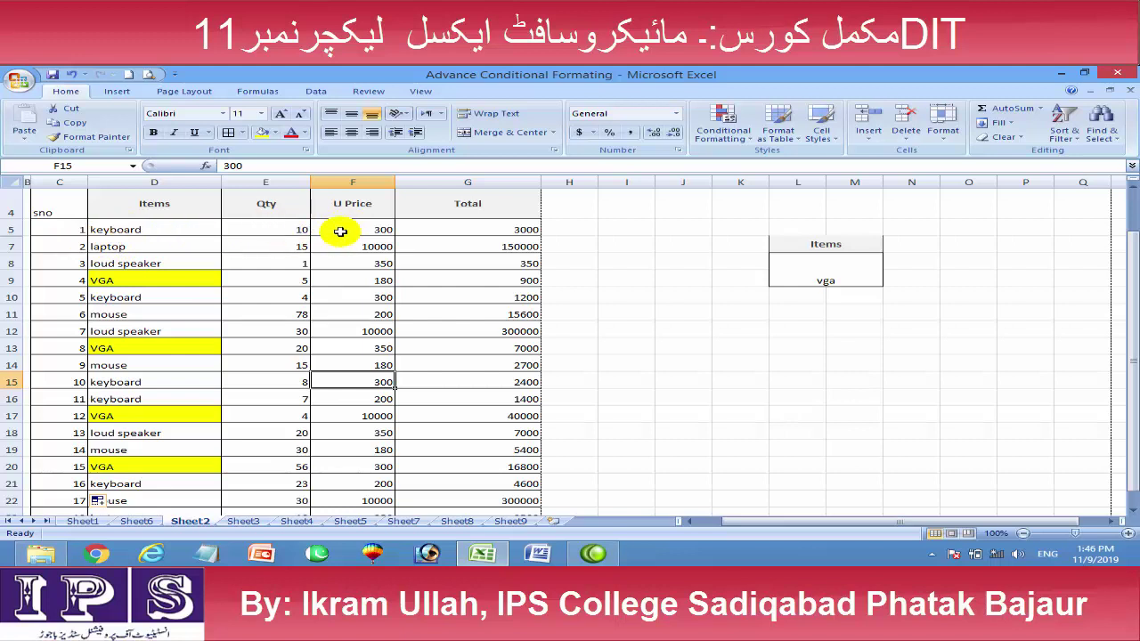
Hide the U Price column F, then unhide it again via E5:G14
{"action": "left_click_drag", "start_coordinate": [349, 232], "coordinate": [375, 358]}
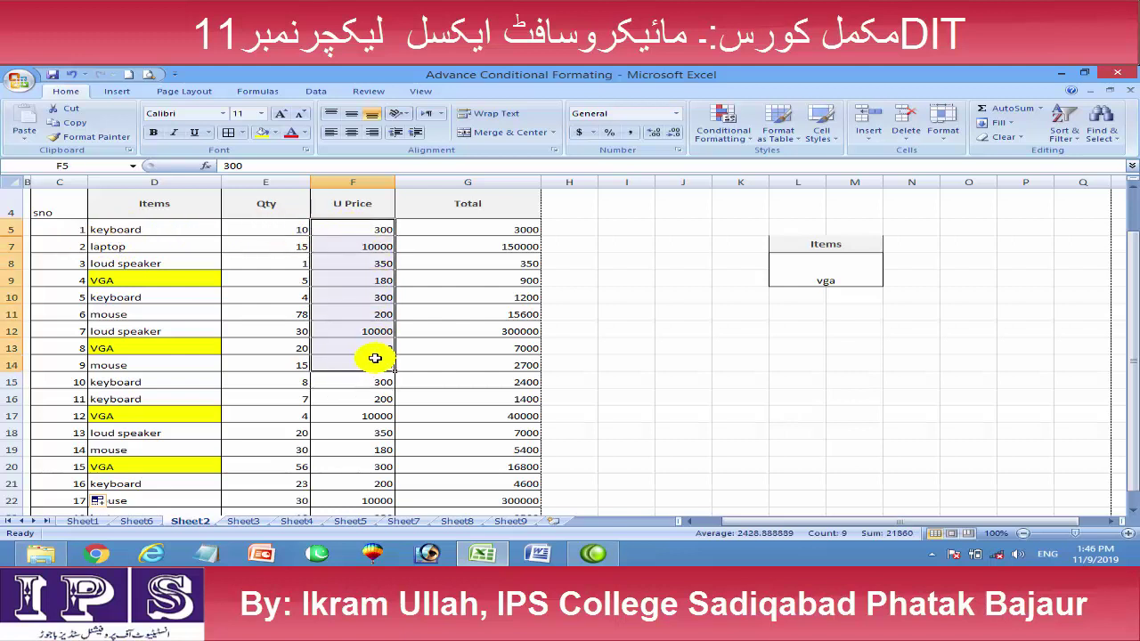
{"action": "left_click", "coordinate": [945, 132]}
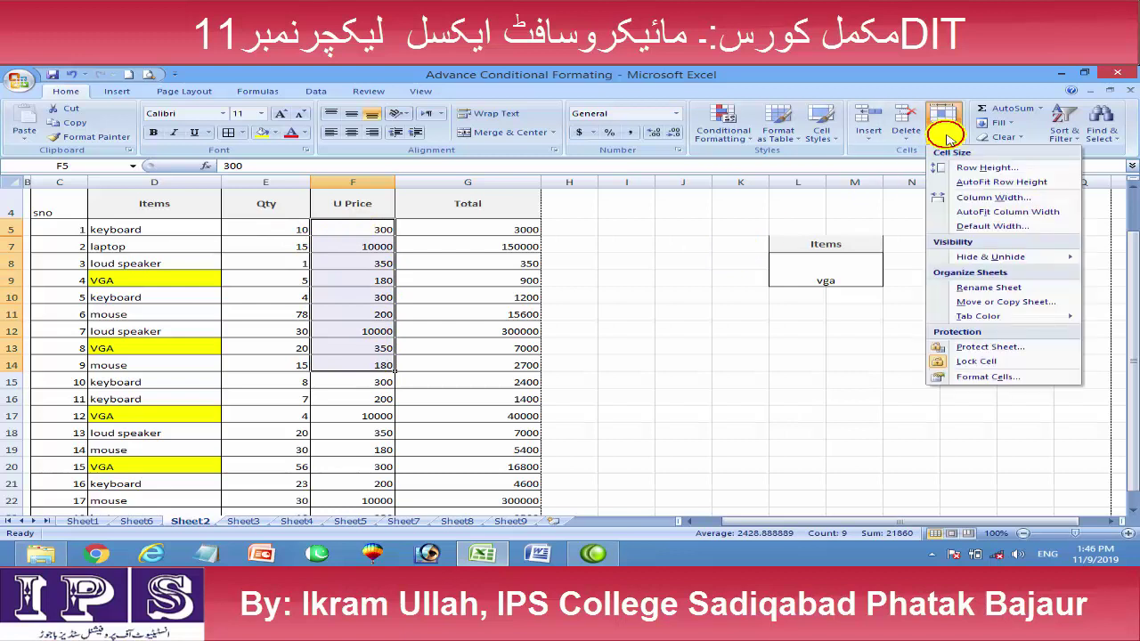
{"action": "mouse_move", "coordinate": [990, 257]}
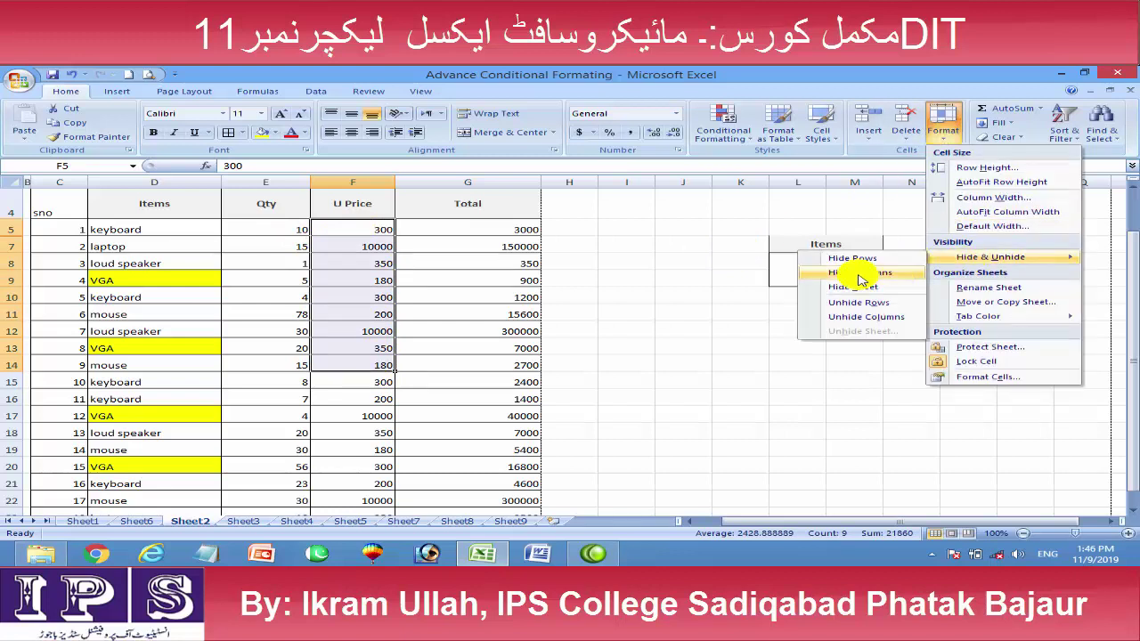
{"action": "left_click", "coordinate": [860, 272]}
{"action": "left_click", "coordinate": [534, 311]}
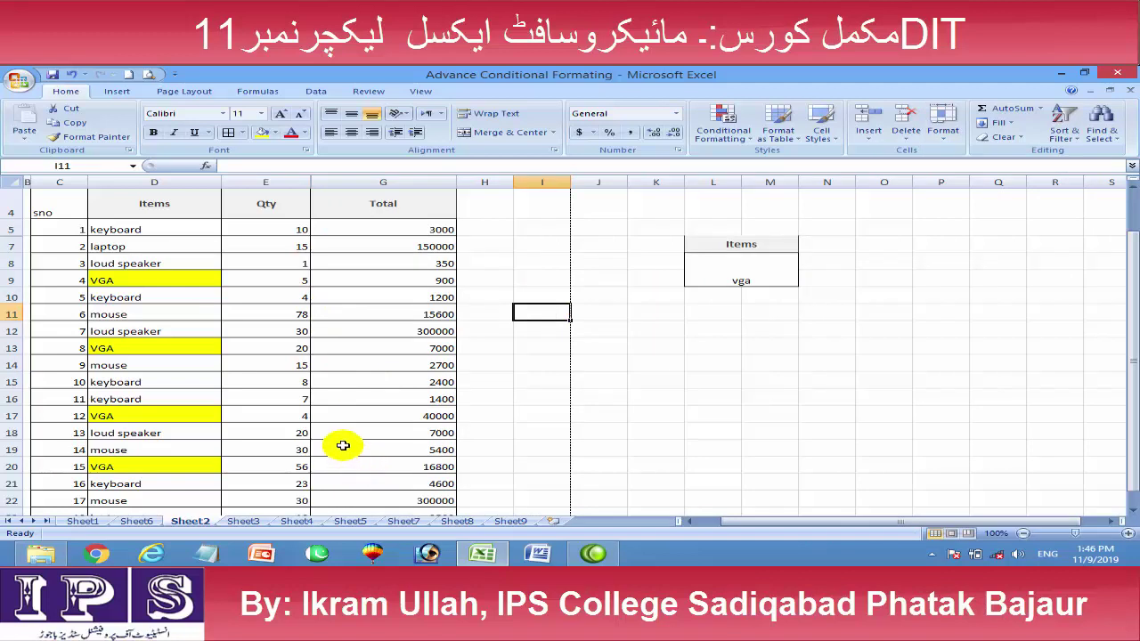
{"action": "left_click_drag", "start_coordinate": [400, 365], "coordinate": [267, 234]}
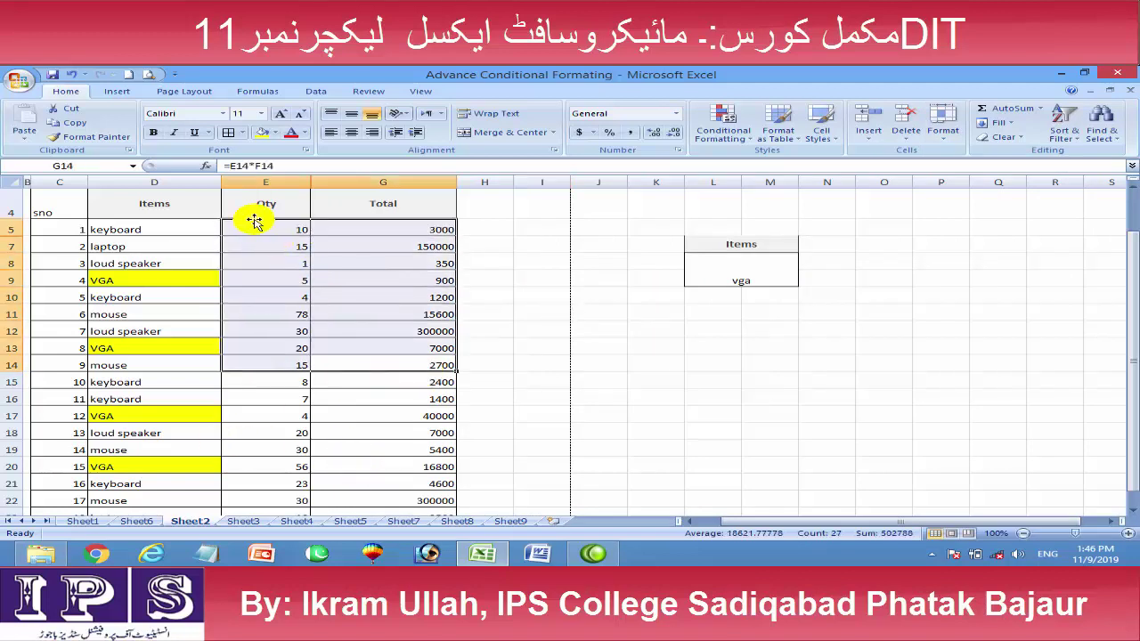
{"action": "left_click", "coordinate": [937, 139]}
{"action": "mouse_move", "coordinate": [990, 257]}
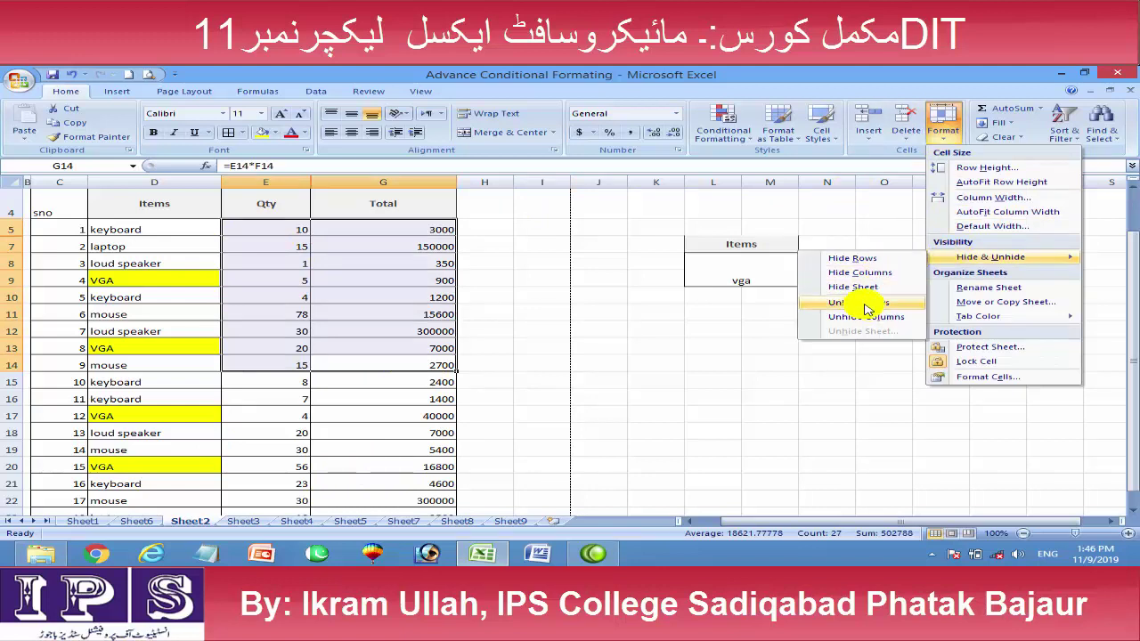
{"action": "left_click", "coordinate": [887, 323]}
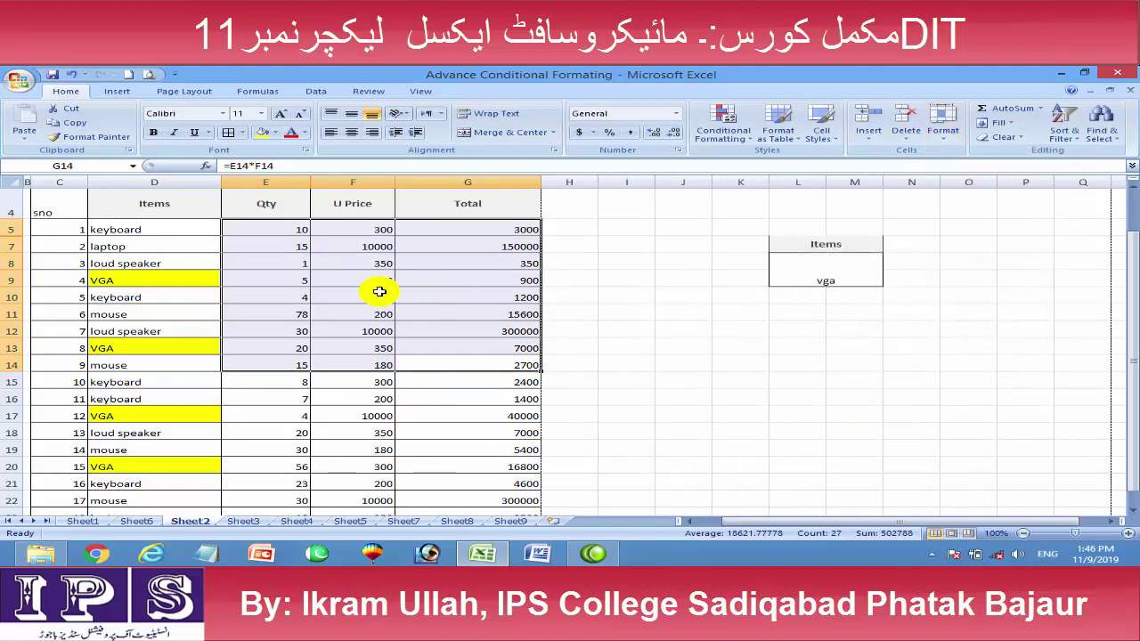
Unhide row 6 so the mouse entry reappears between keyboard and laptop
{"action": "left_click", "coordinate": [128, 332]}
{"action": "mouse_move", "coordinate": [127, 338]}
{"action": "left_mouse_down"}
{"action": "mouse_move", "coordinate": [131, 229]}
{"action": "mouse_move", "coordinate": [213, 303]}
{"action": "left_mouse_up"}
{"action": "key", "text": "Escape"}
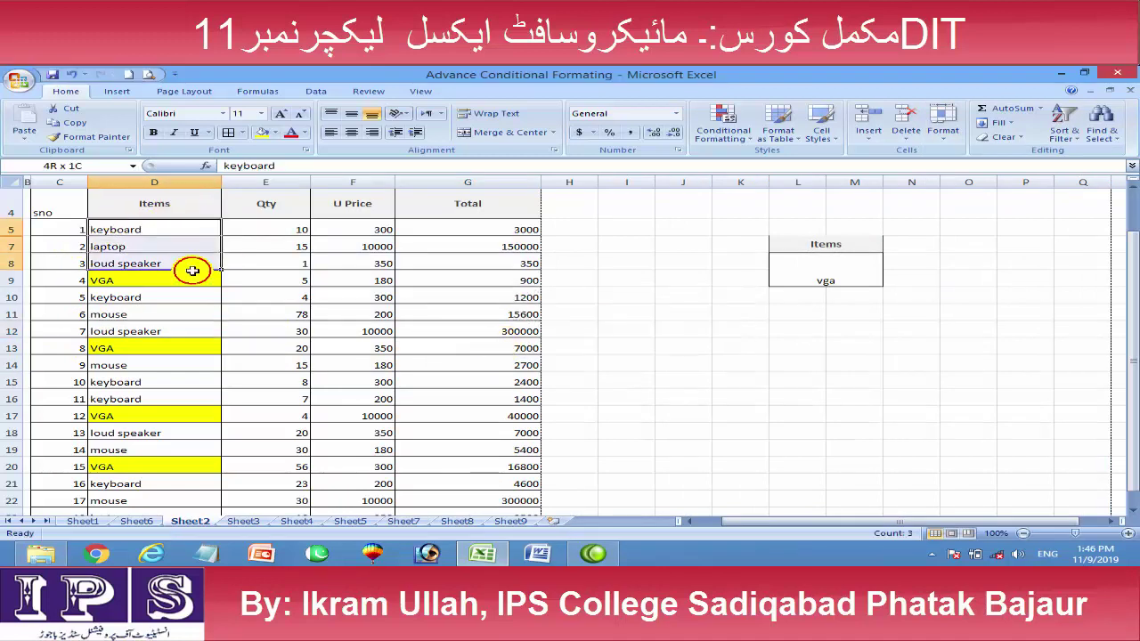
{"action": "left_click", "coordinate": [942, 125]}
{"action": "mouse_move", "coordinate": [990, 257]}
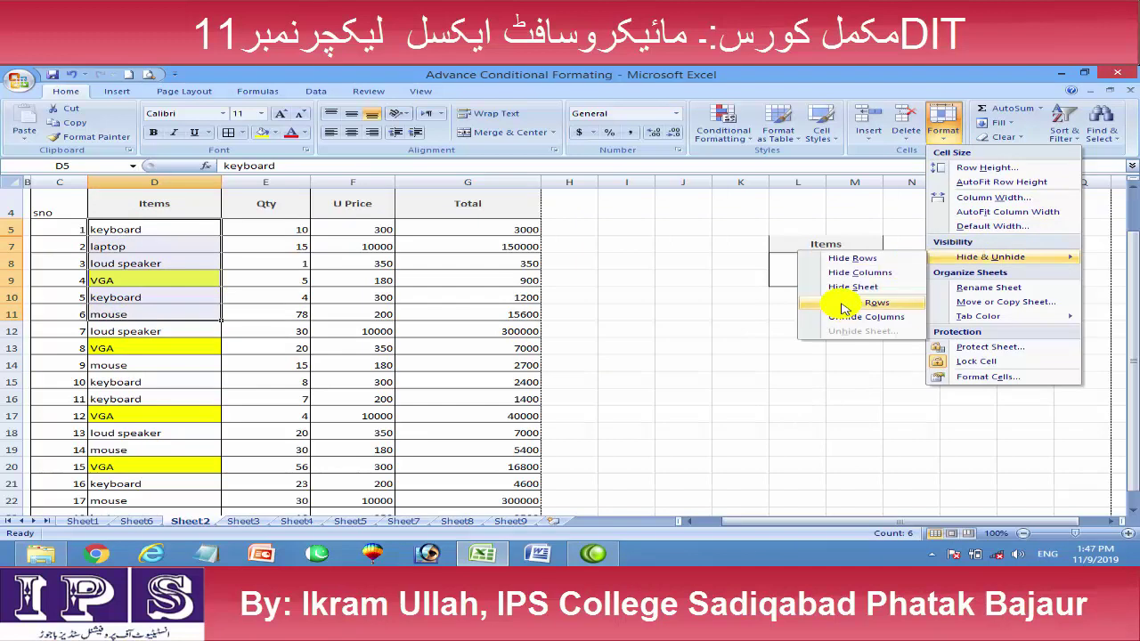
{"action": "left_click", "coordinate": [841, 304]}
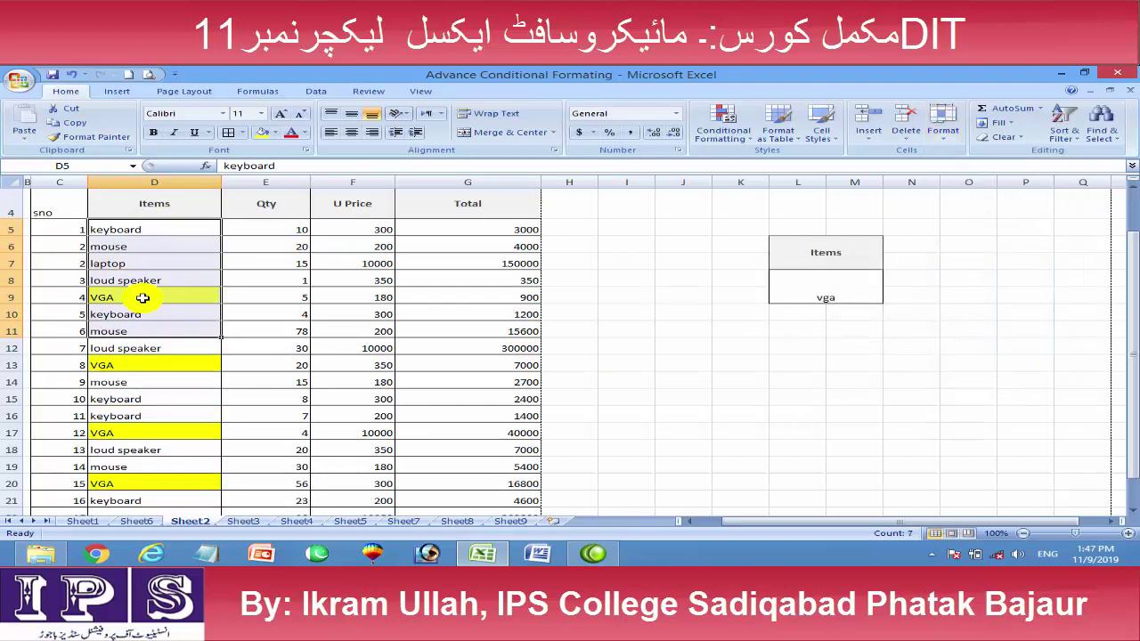
{"action": "left_click", "coordinate": [83, 247]}
{"action": "left_click", "coordinate": [243, 310]}
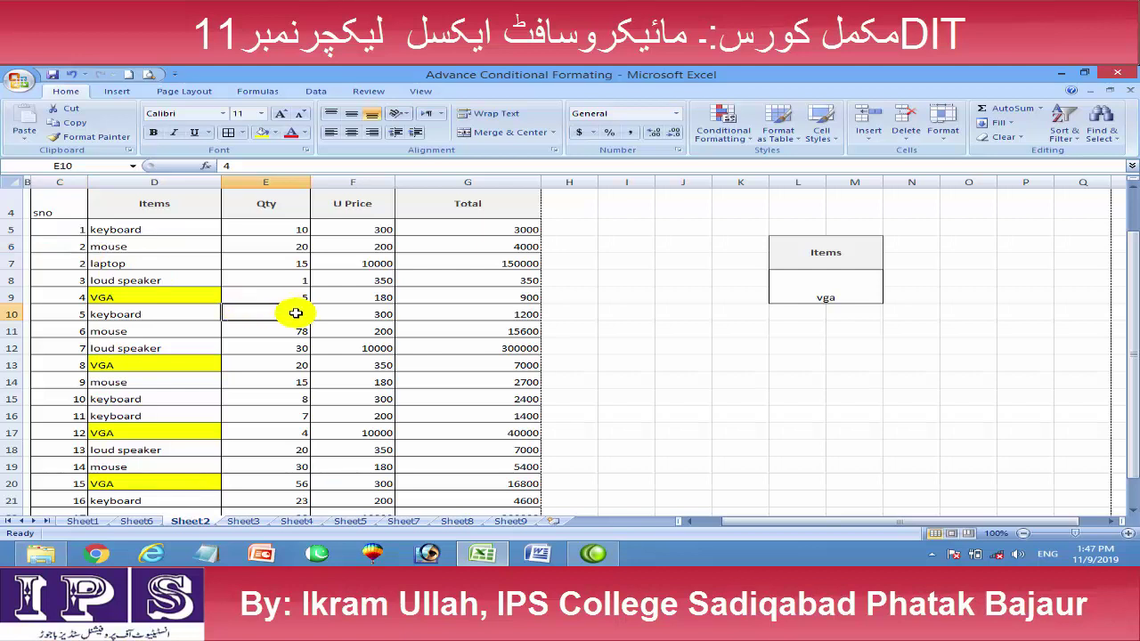
{"action": "left_click", "coordinate": [278, 277]}
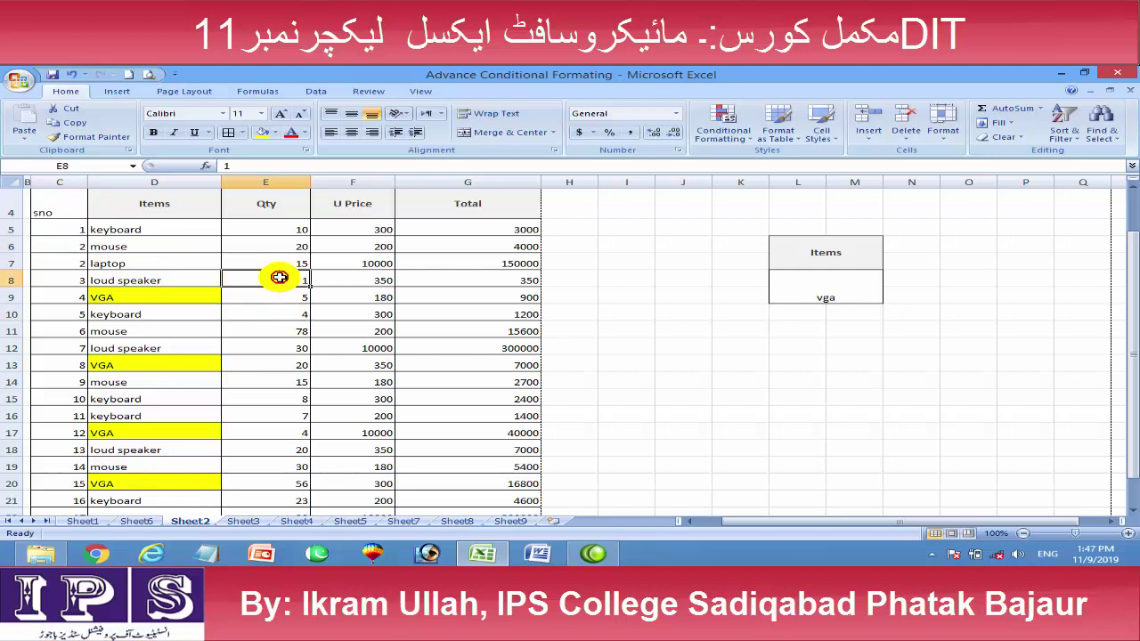
Hide Sheet2, restore it via Unhide Sheet, then go to Sheet1's payment list
{"action": "left_click", "coordinate": [945, 131]}
{"action": "mouse_move", "coordinate": [990, 256]}
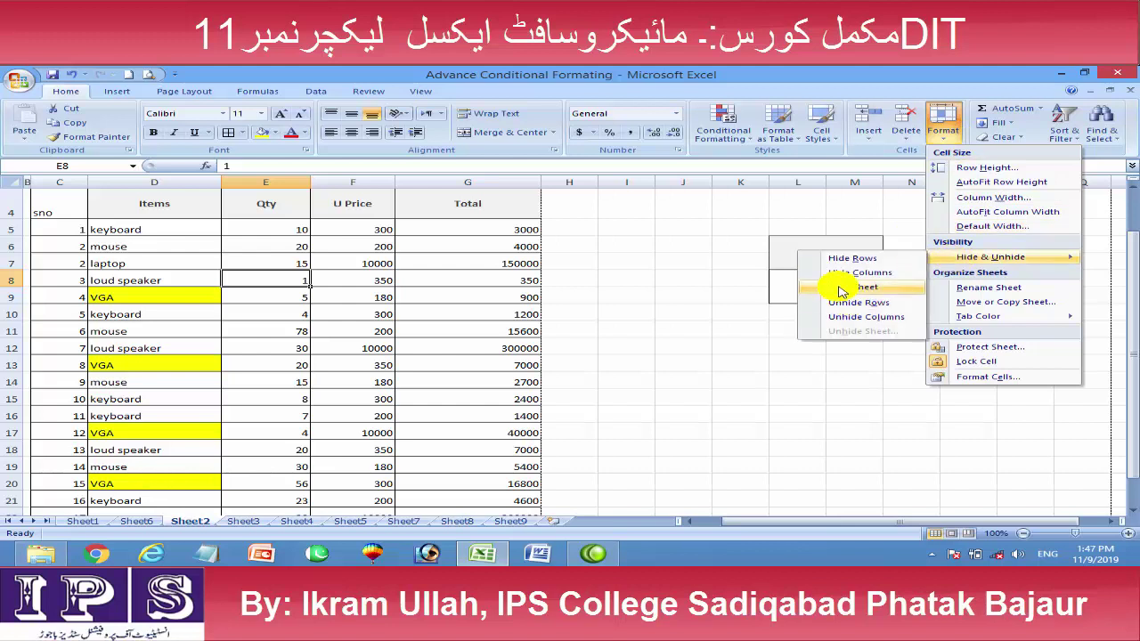
{"action": "left_click", "coordinate": [841, 289]}
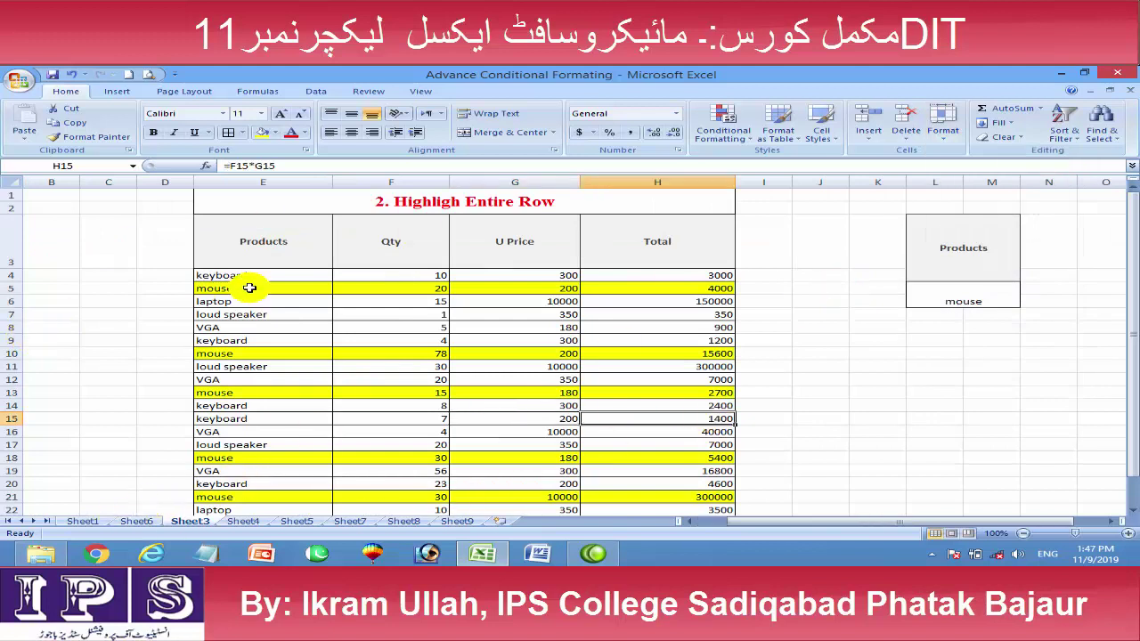
{"action": "left_click", "coordinate": [947, 140]}
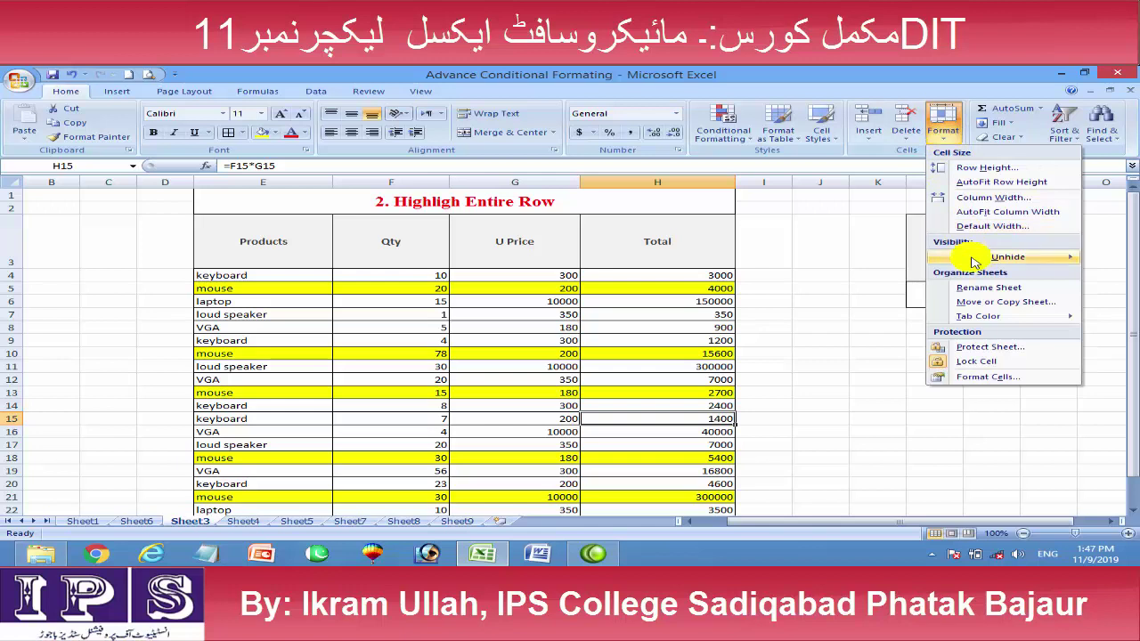
{"action": "mouse_move", "coordinate": [990, 257]}
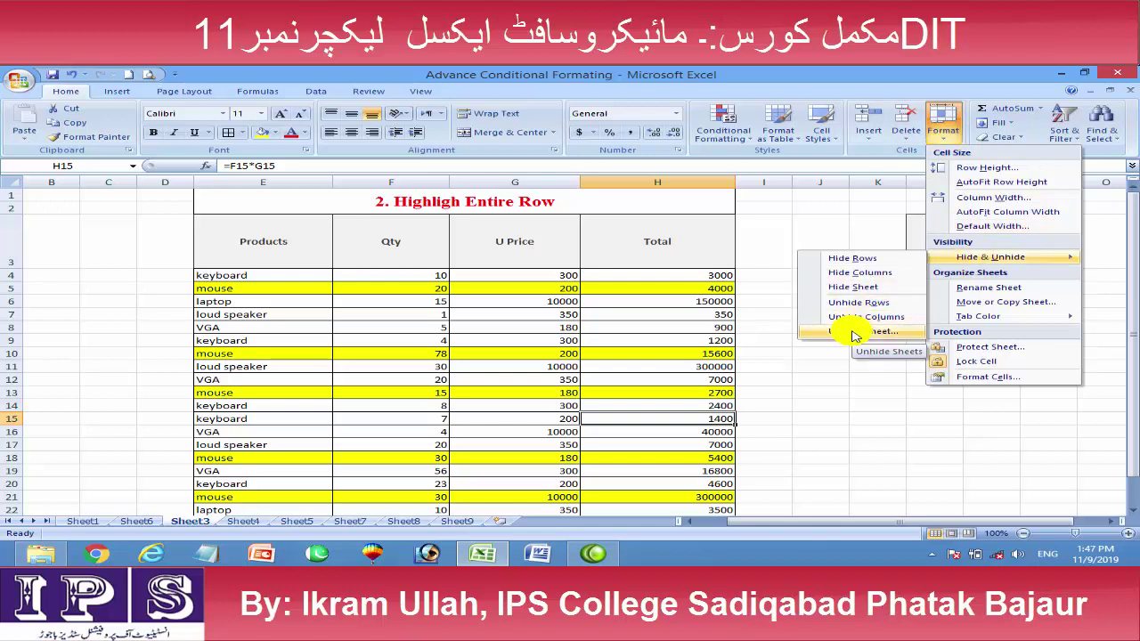
{"action": "left_click", "coordinate": [851, 331]}
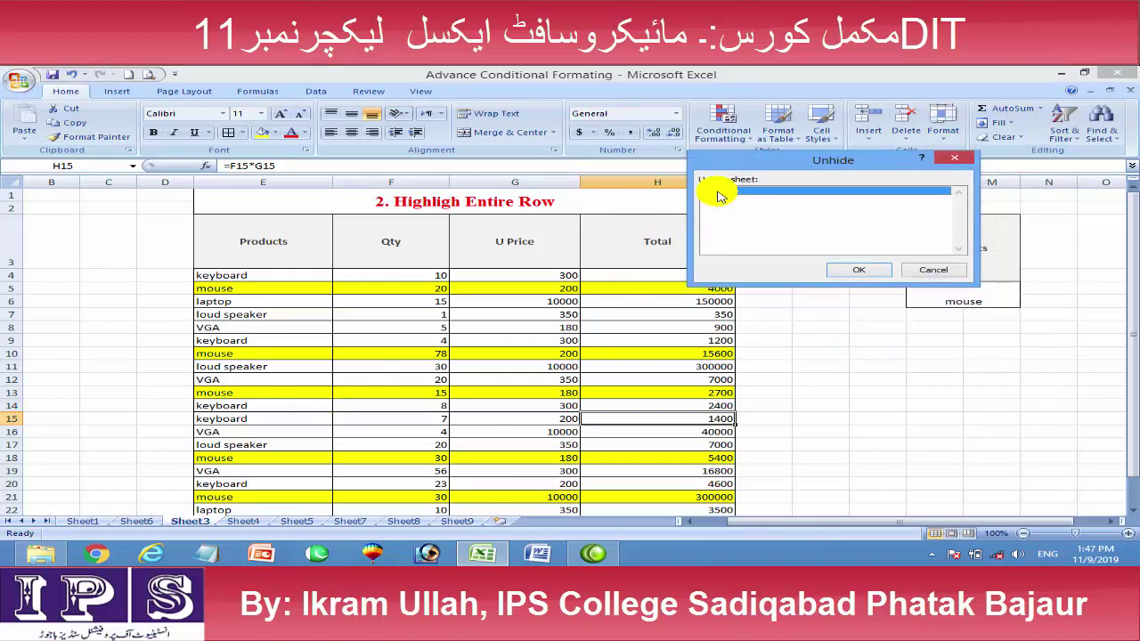
{"action": "left_click", "coordinate": [857, 268]}
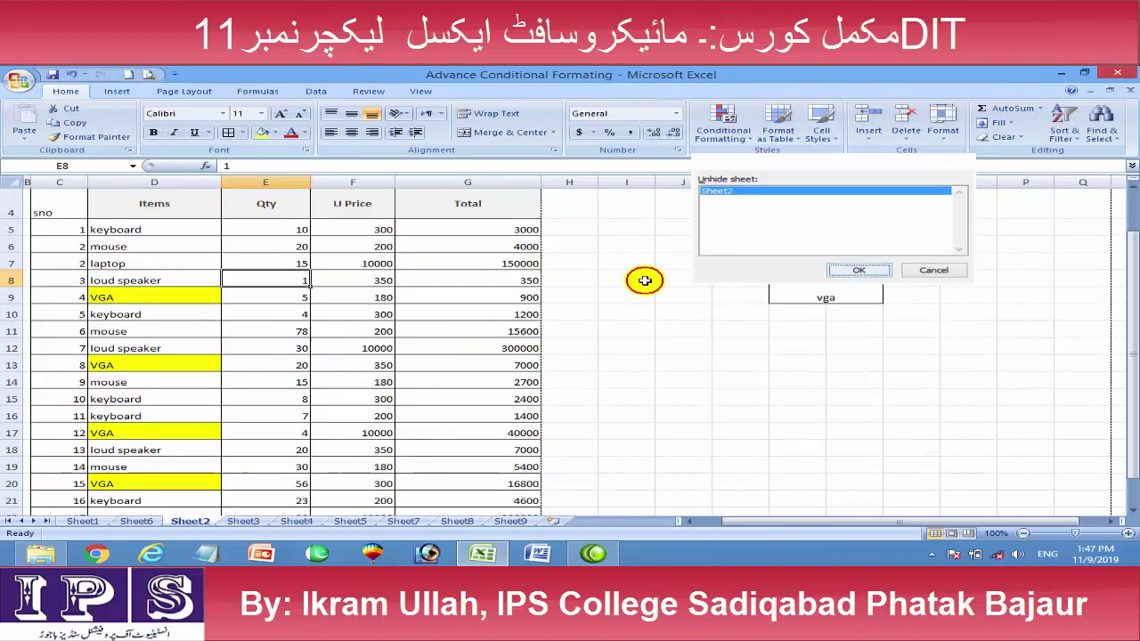
{"action": "left_click", "coordinate": [422, 312]}
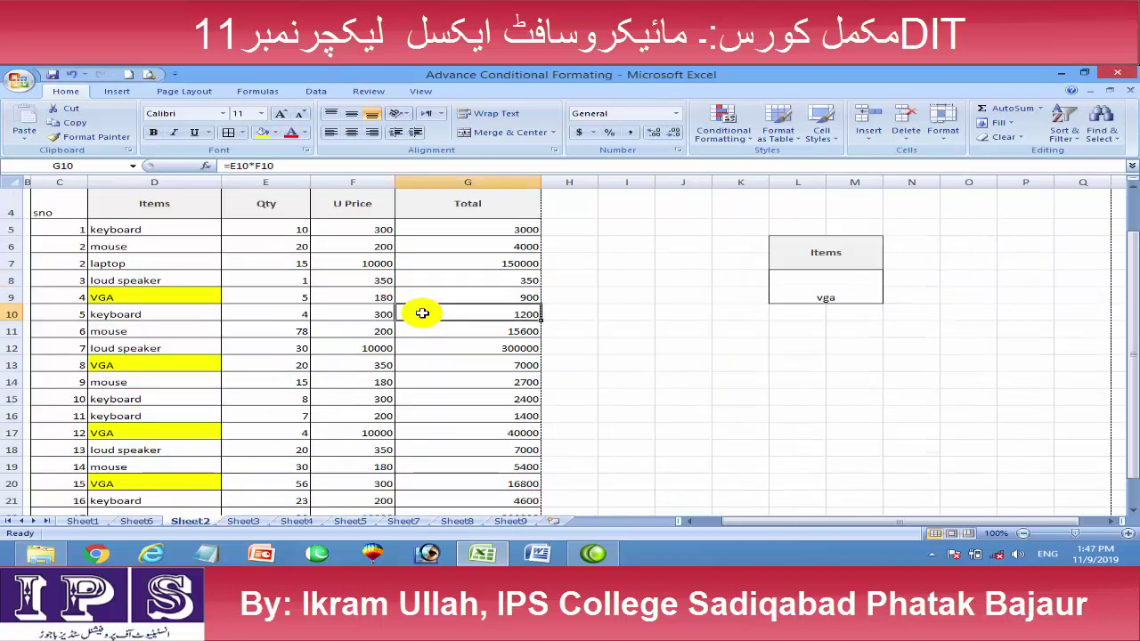
{"action": "left_click", "coordinate": [942, 124]}
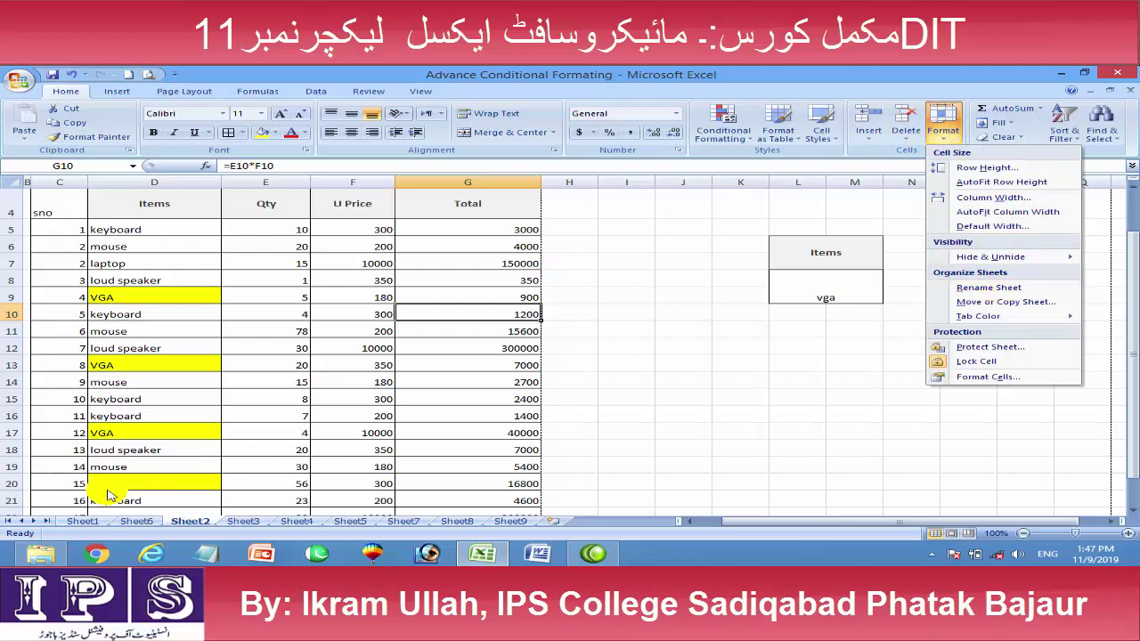
{"action": "left_click", "coordinate": [89, 522]}
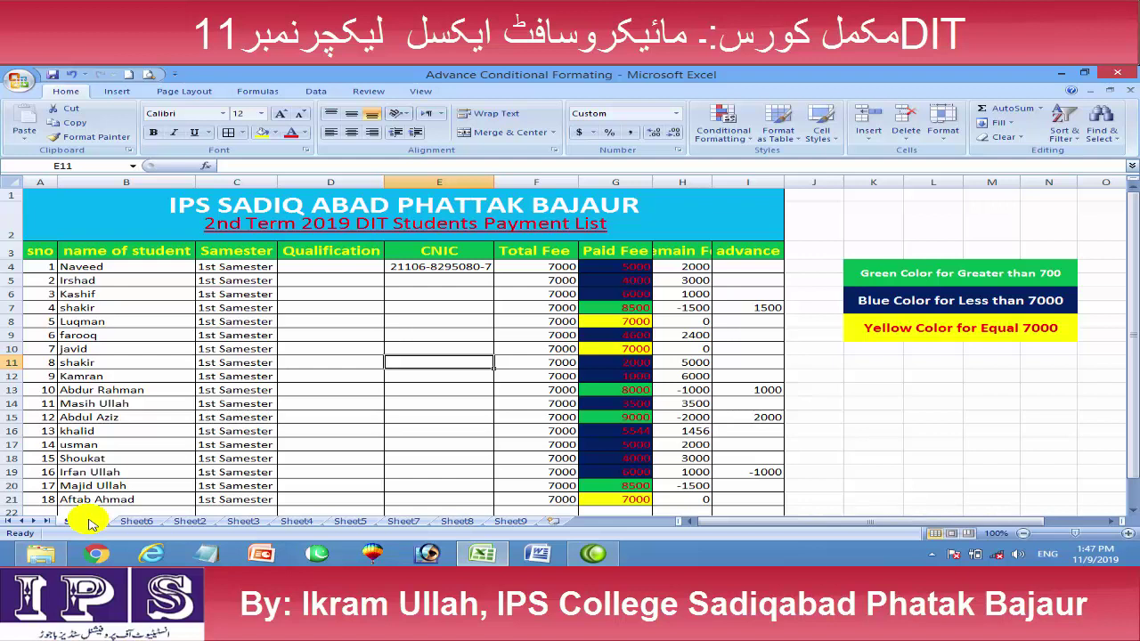
Rename the Sheet1 tab to 'Teacher Salary Statement'
{"action": "type", "text": "heet1"}
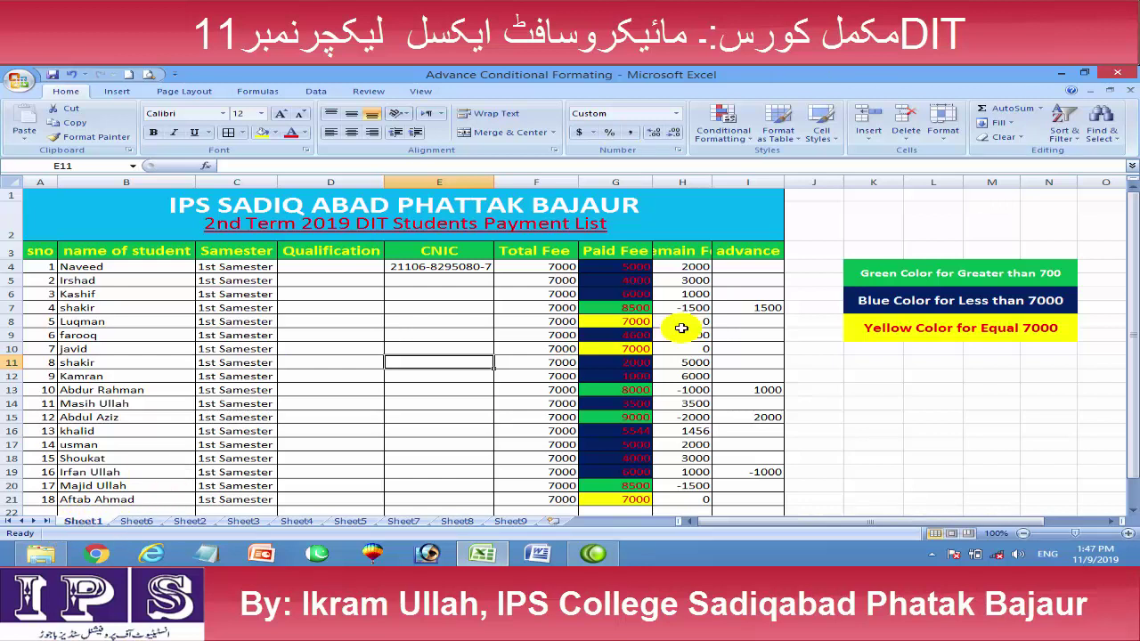
{"action": "right_click", "coordinate": [72, 525]}
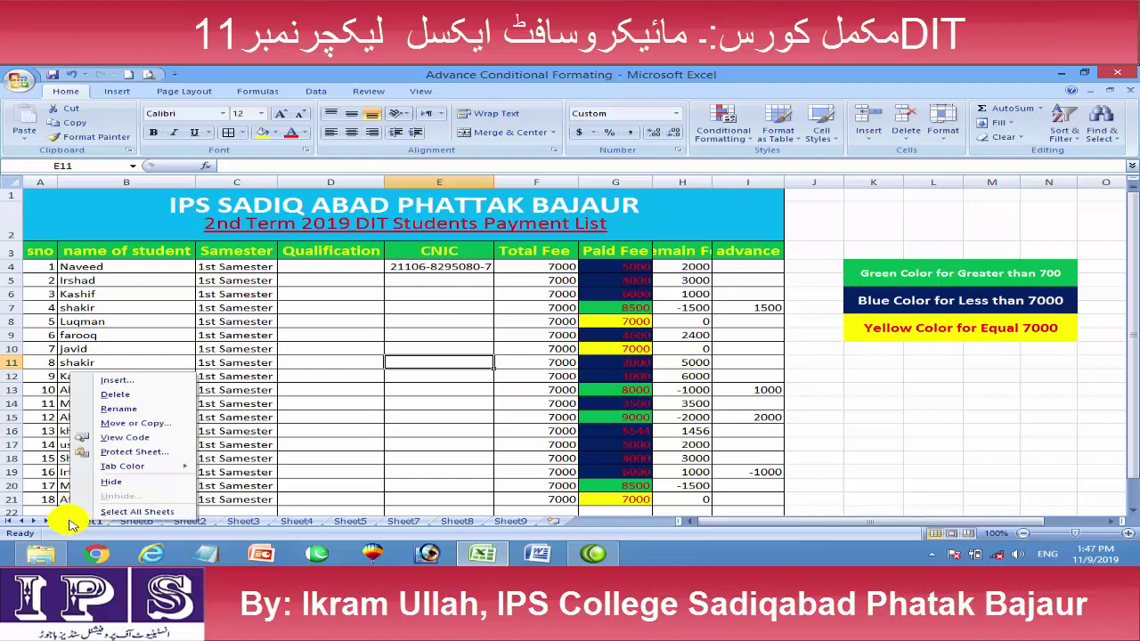
{"action": "left_click", "coordinate": [134, 412]}
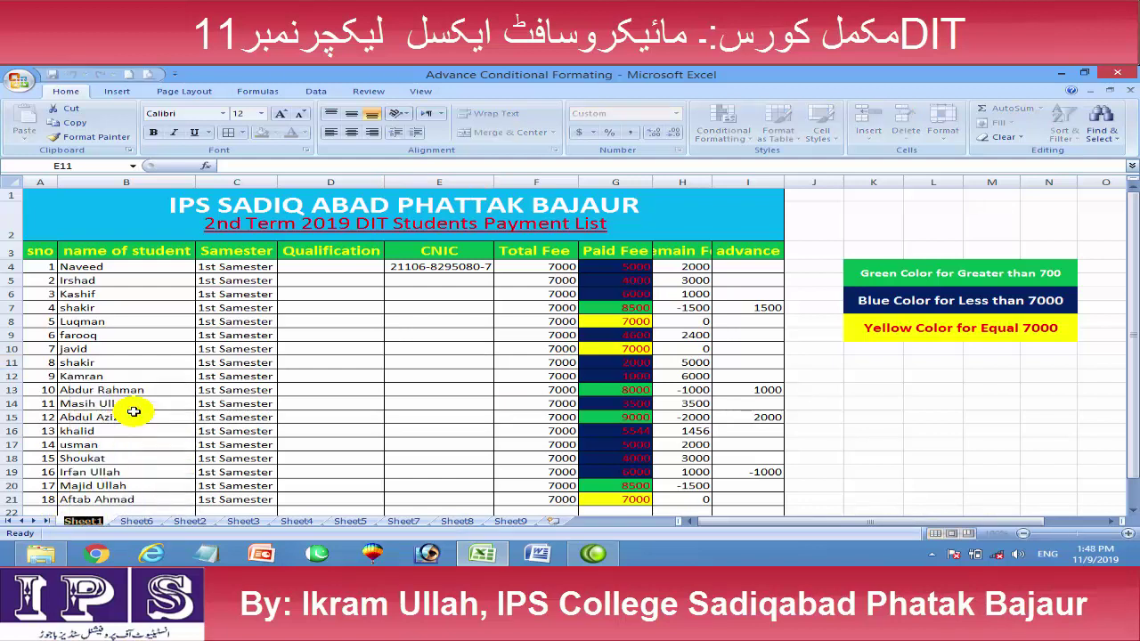
{"action": "type", "text": "Teacheral"}
{"action": "key", "text": "BackSpace"}
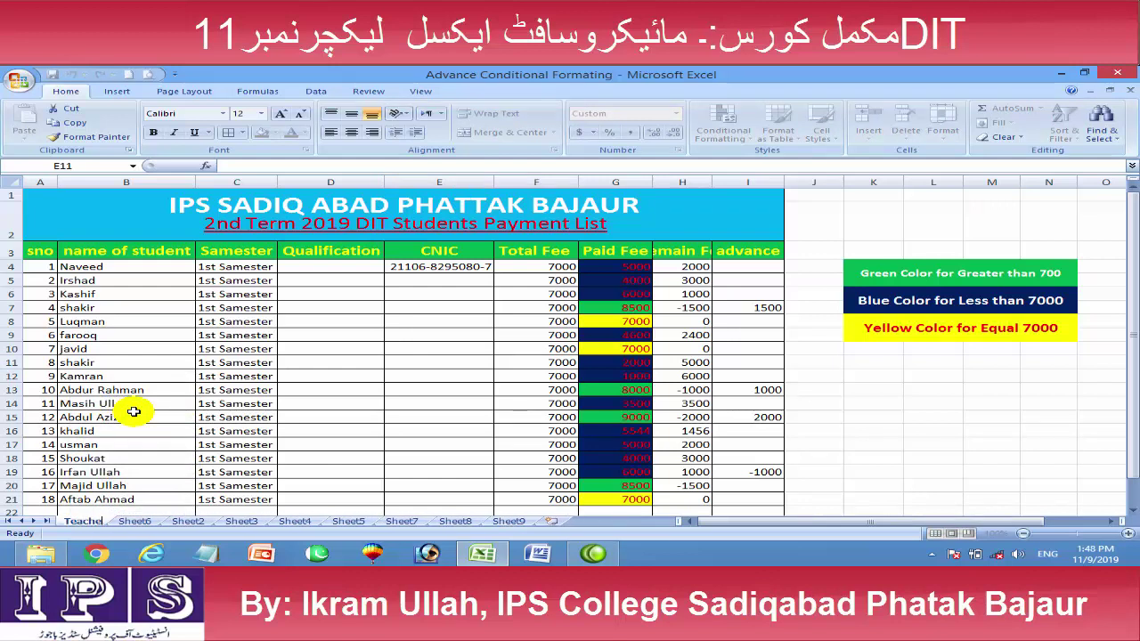
{"action": "type", "text": "r Salary"}
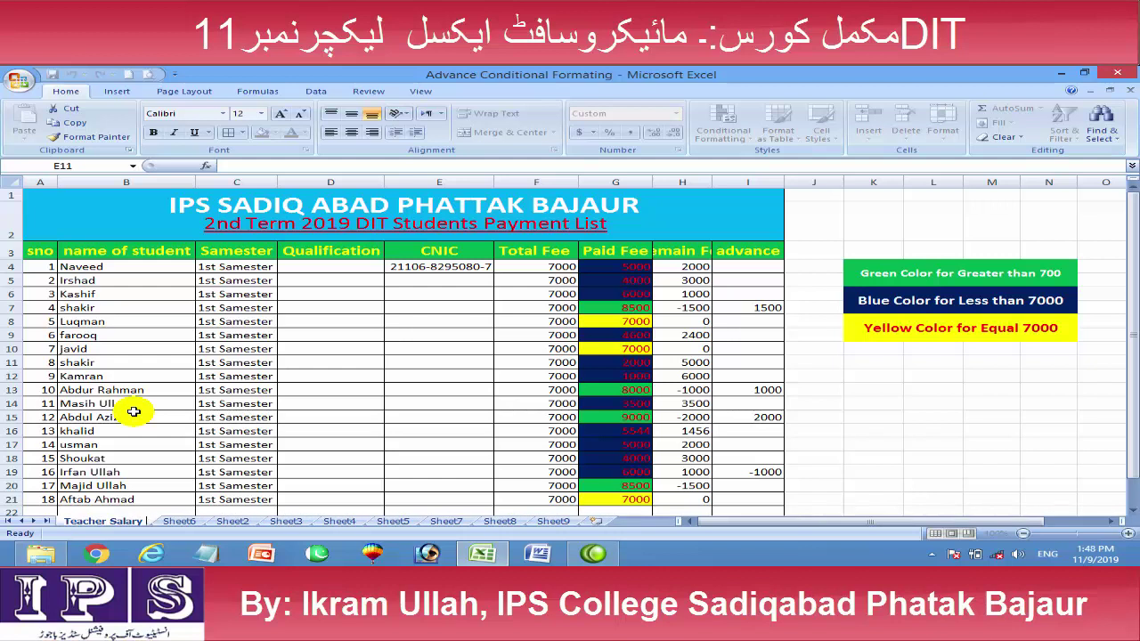
{"action": "type", "text": " Sta"}
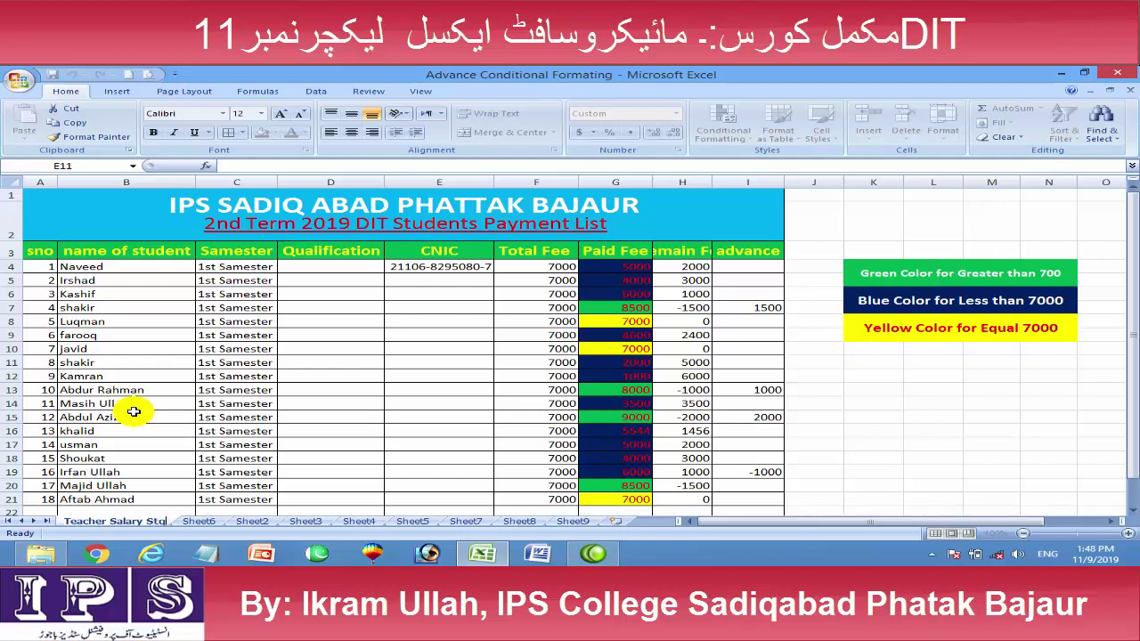
{"action": "type", "text": "tement"}
Finish renaming the tab to 'Teacher Salary Statement' and switch to the empty Sheet6
{"action": "left_click", "coordinate": [365, 401]}
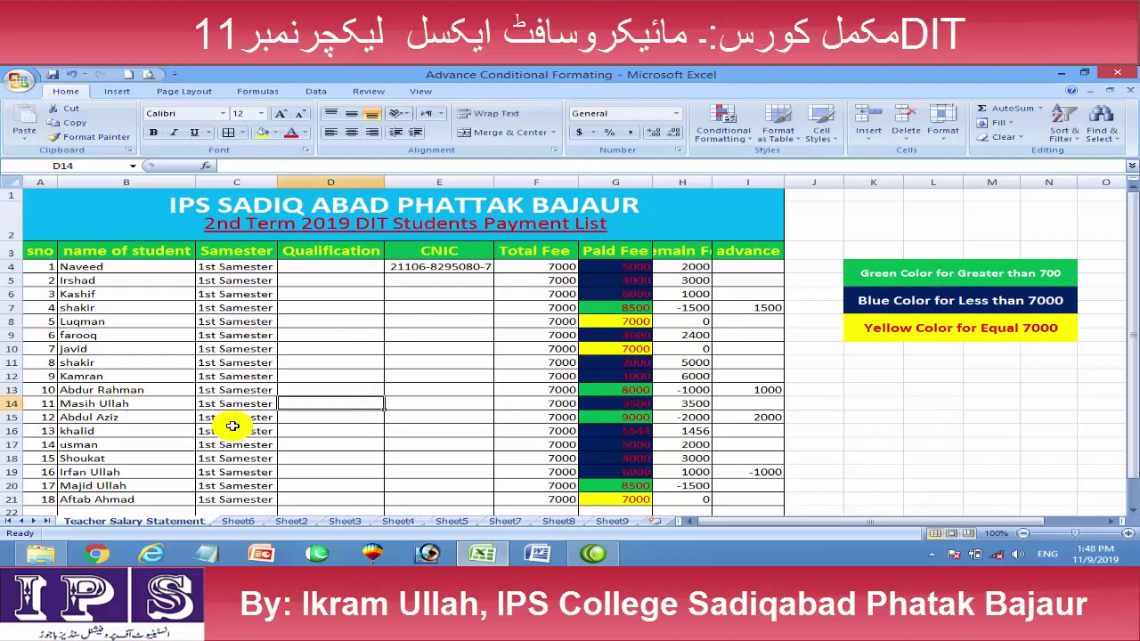
{"action": "left_click", "coordinate": [238, 521]}
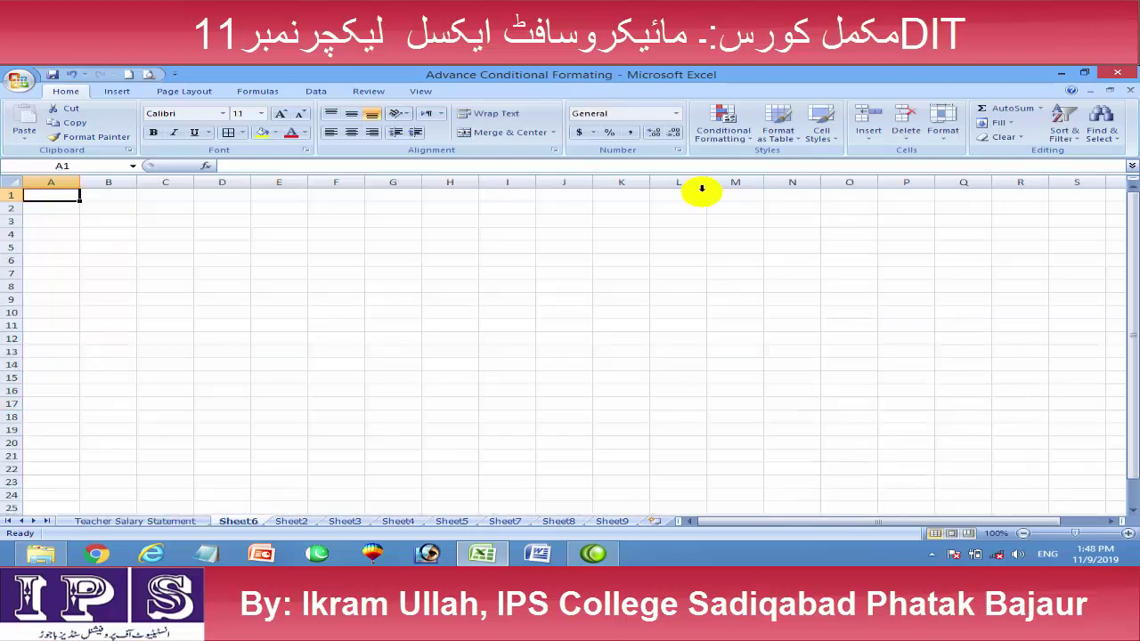
{"action": "left_click", "coordinate": [933, 140]}
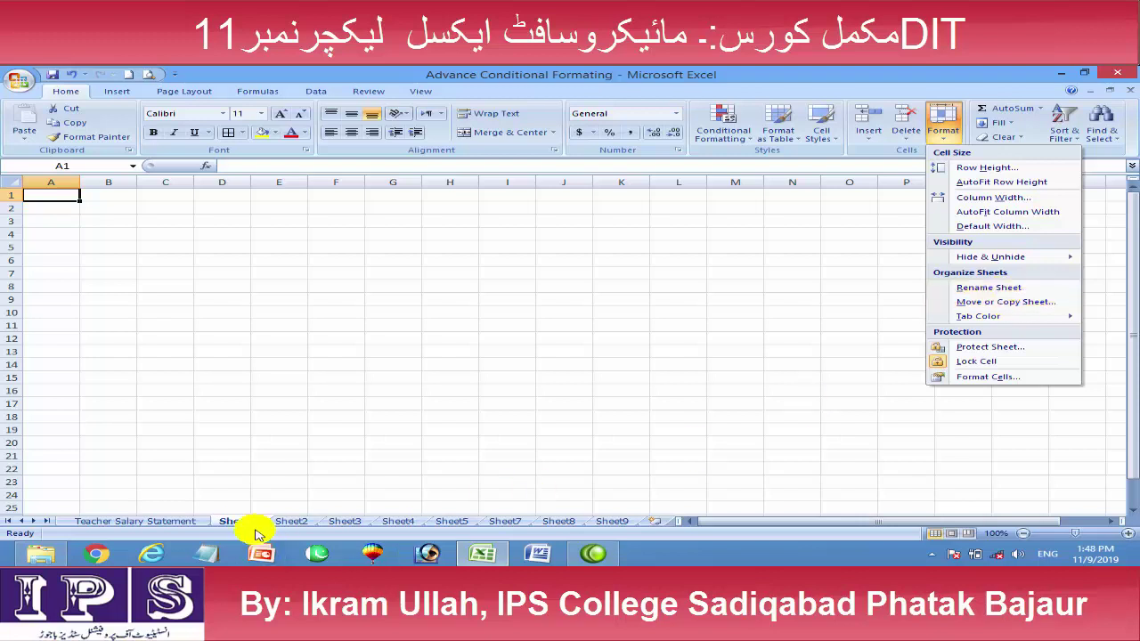
{"action": "left_click", "coordinate": [257, 480]}
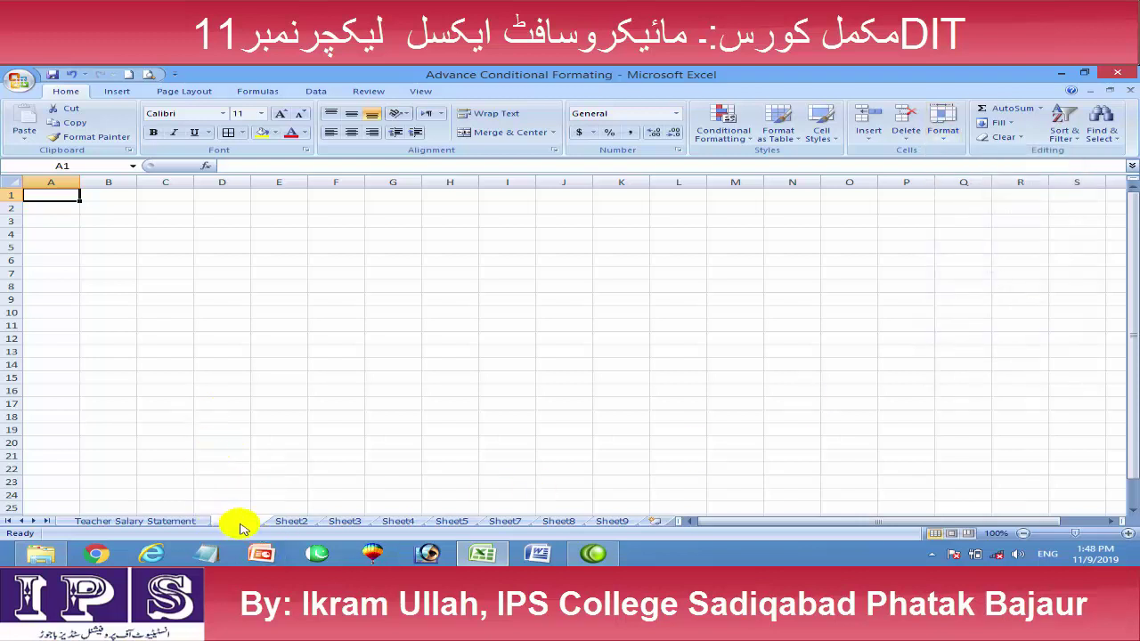
Drag Sheet6 to the far left, ahead of Teacher Salary Statement; open and cancel Move or Copy
{"action": "left_click_drag", "start_coordinate": [237, 522], "coordinate": [629, 526]}
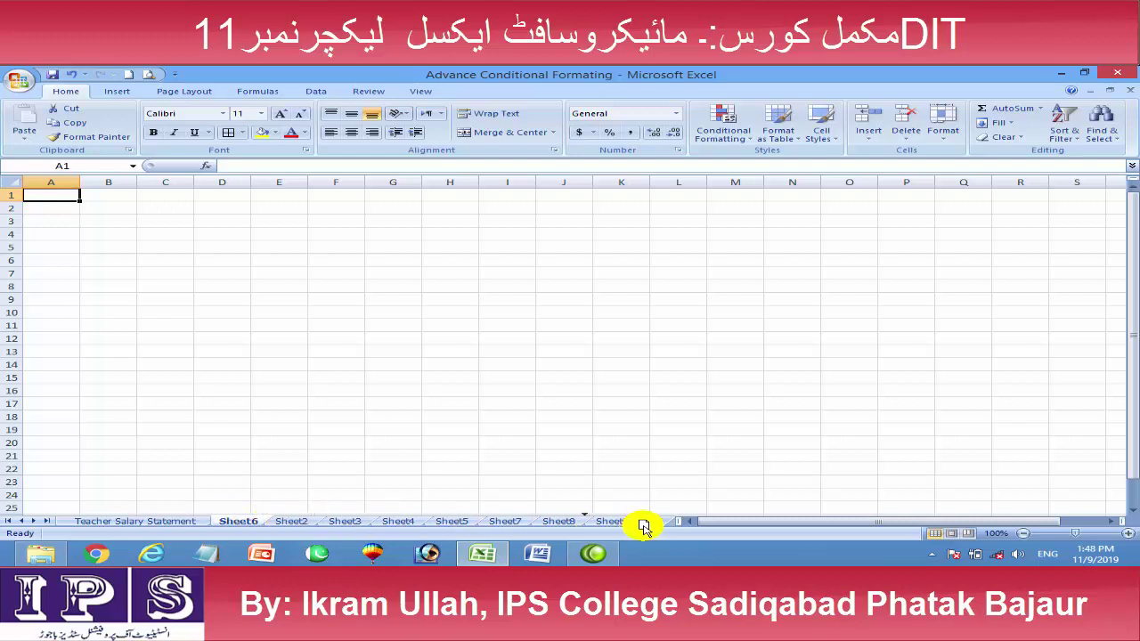
{"action": "left_click_drag", "start_coordinate": [644, 526], "coordinate": [134, 523]}
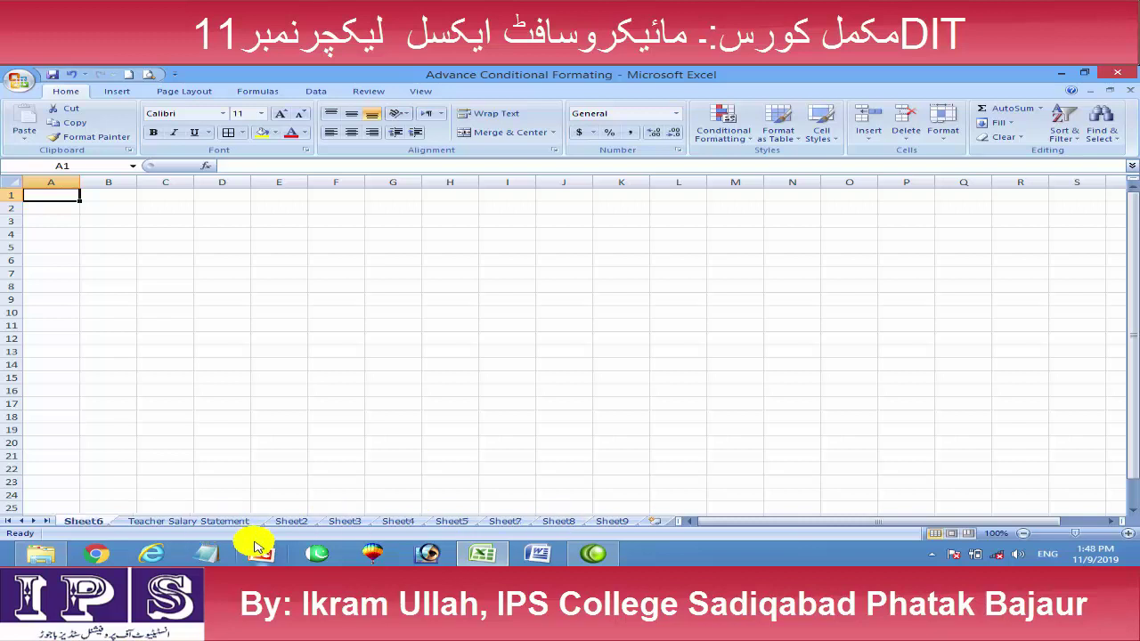
{"action": "right_click", "coordinate": [82, 525]}
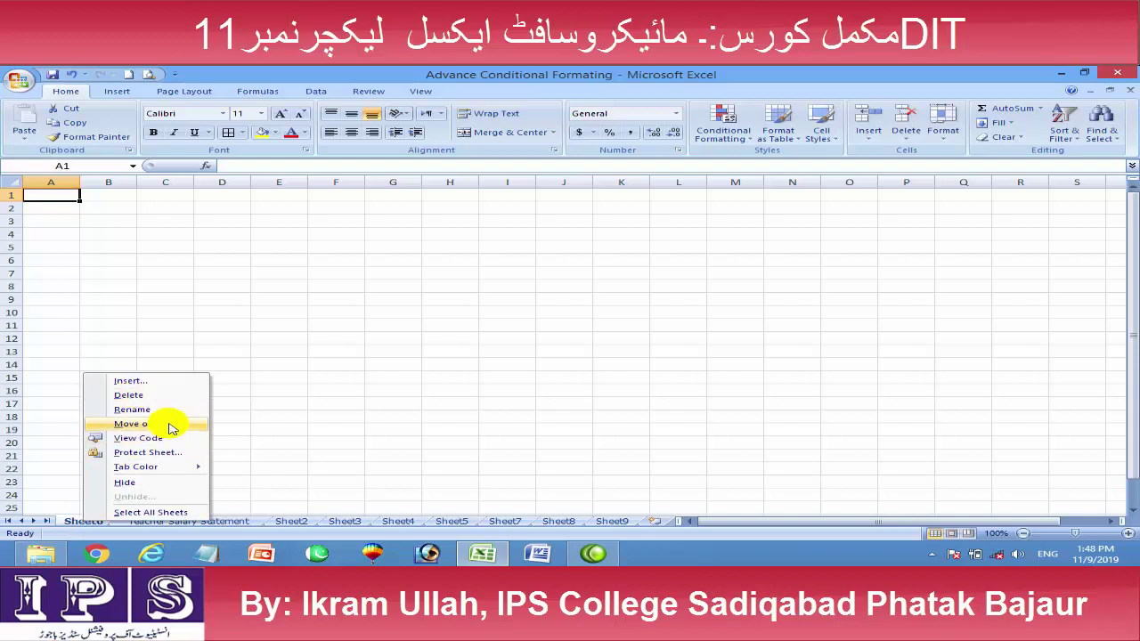
{"action": "left_click", "coordinate": [172, 425]}
{"action": "left_click_drag", "start_coordinate": [125, 329], "coordinate": [223, 248]}
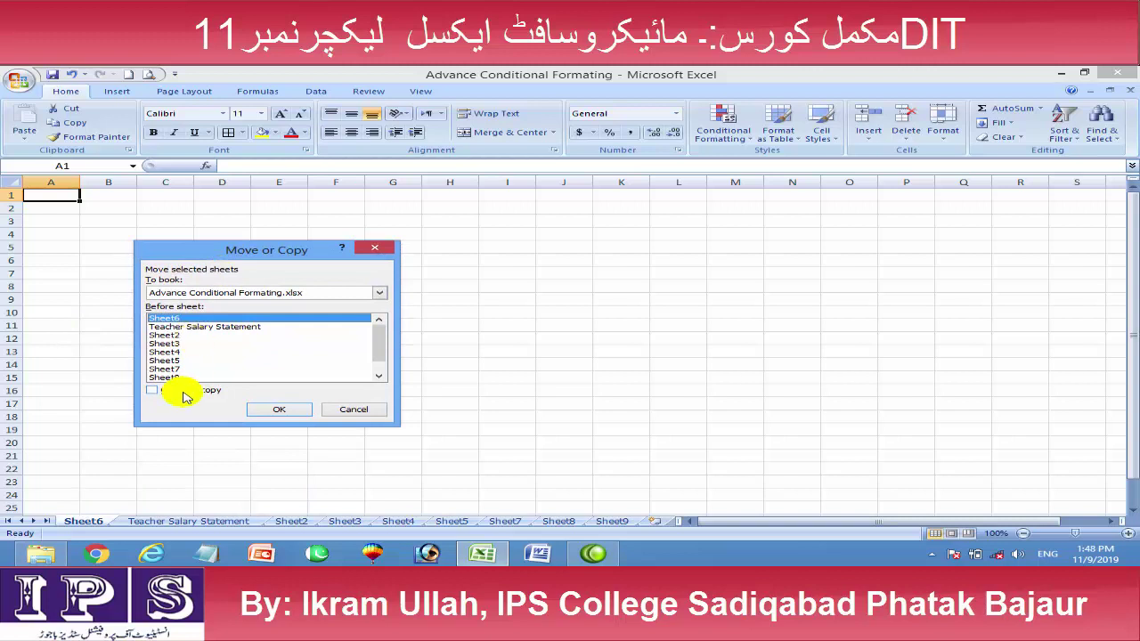
{"action": "left_click", "coordinate": [375, 248]}
{"action": "left_click", "coordinate": [943, 132]}
{"action": "mouse_move", "coordinate": [977, 316]}
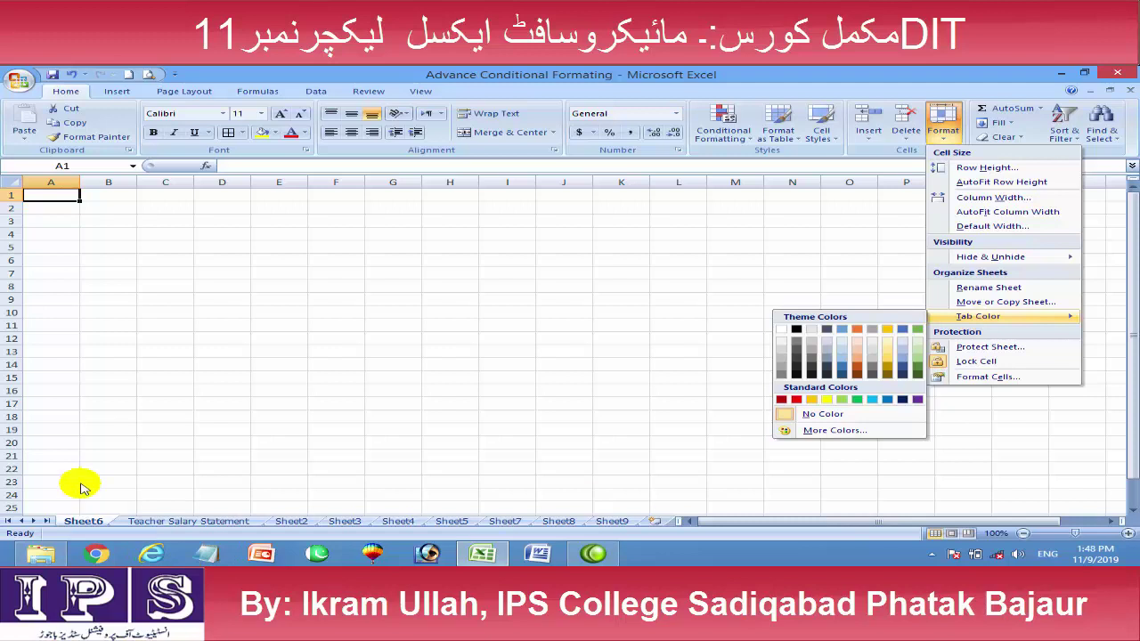
Colour the Teacher Salary Statement sheet tab red
{"action": "left_click", "coordinate": [169, 523]}
{"action": "left_click", "coordinate": [169, 523]}
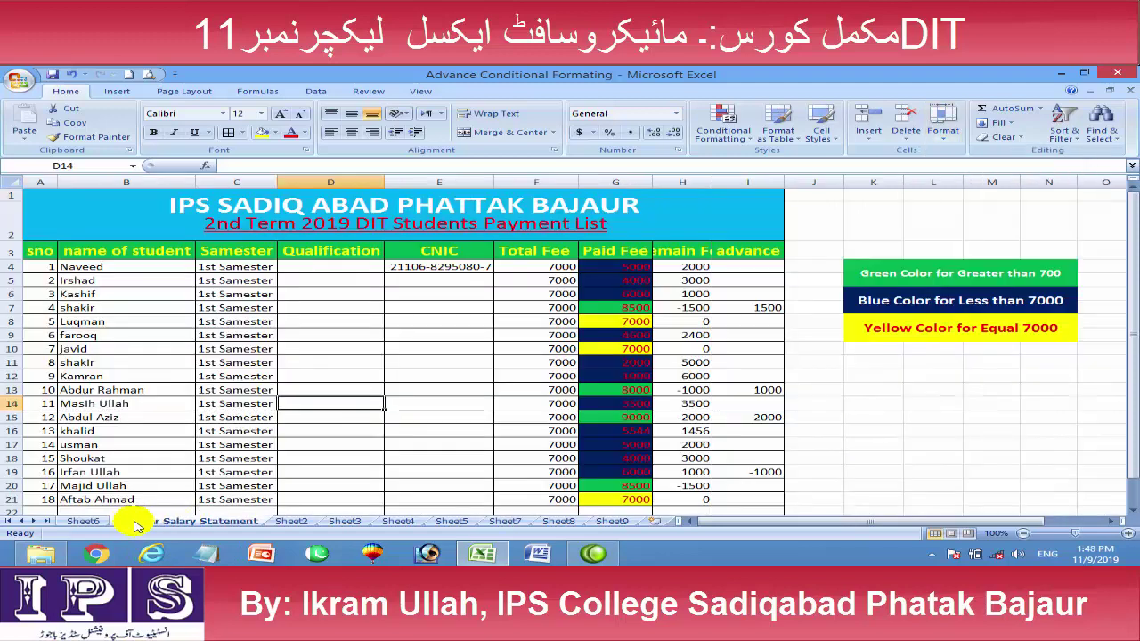
{"action": "left_click", "coordinate": [287, 523]}
{"action": "left_click", "coordinate": [250, 524]}
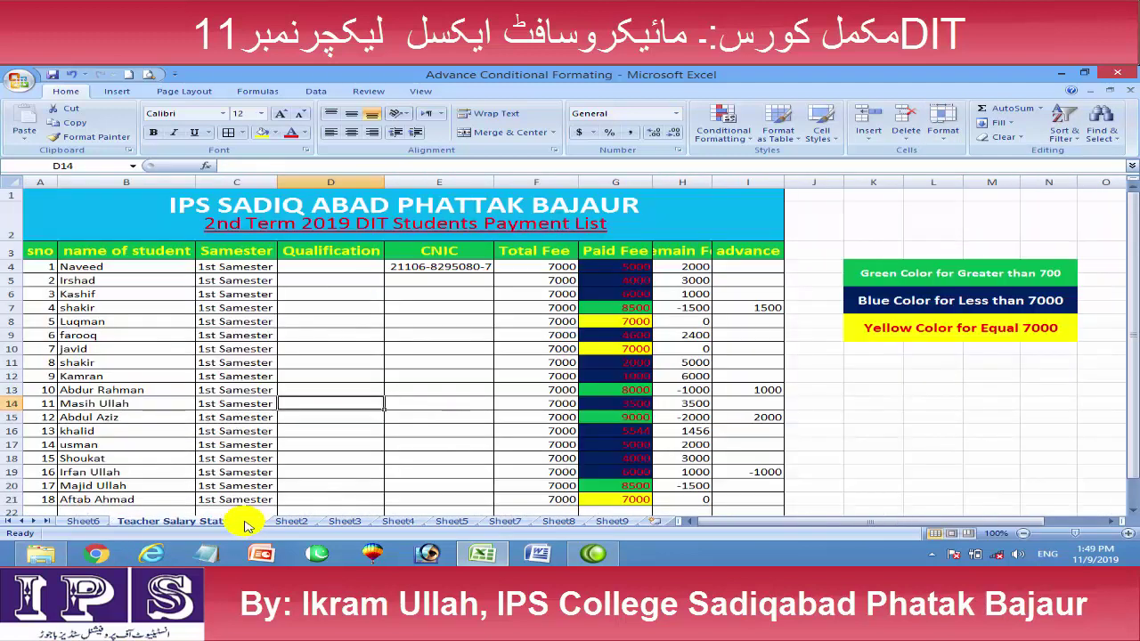
{"action": "right_click", "coordinate": [161, 522]}
{"action": "mouse_move", "coordinate": [214, 466]}
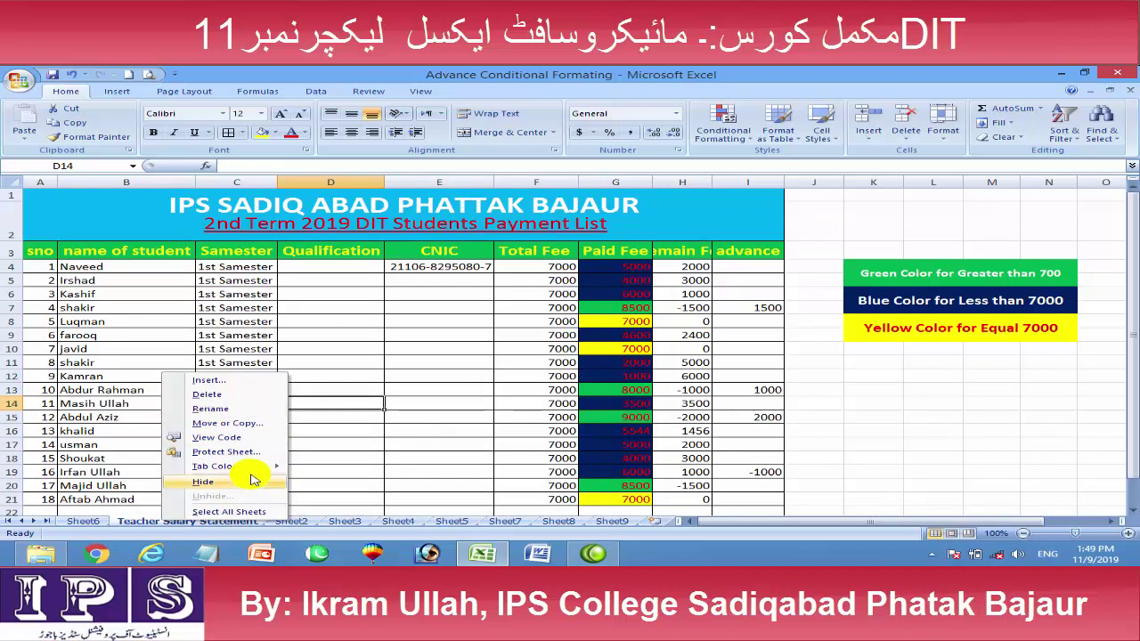
{"action": "left_click", "coordinate": [310, 499]}
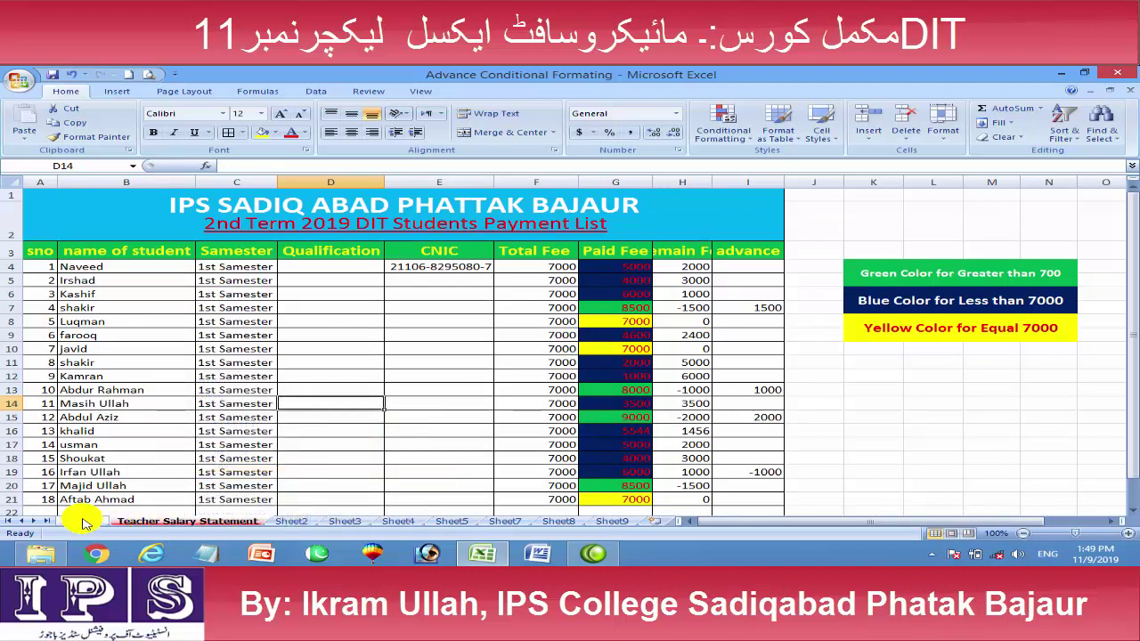
Colour the Sheet6 tab blue and return to Teacher Salary Statement
{"action": "right_click", "coordinate": [82, 520]}
{"action": "mouse_move", "coordinate": [138, 465]}
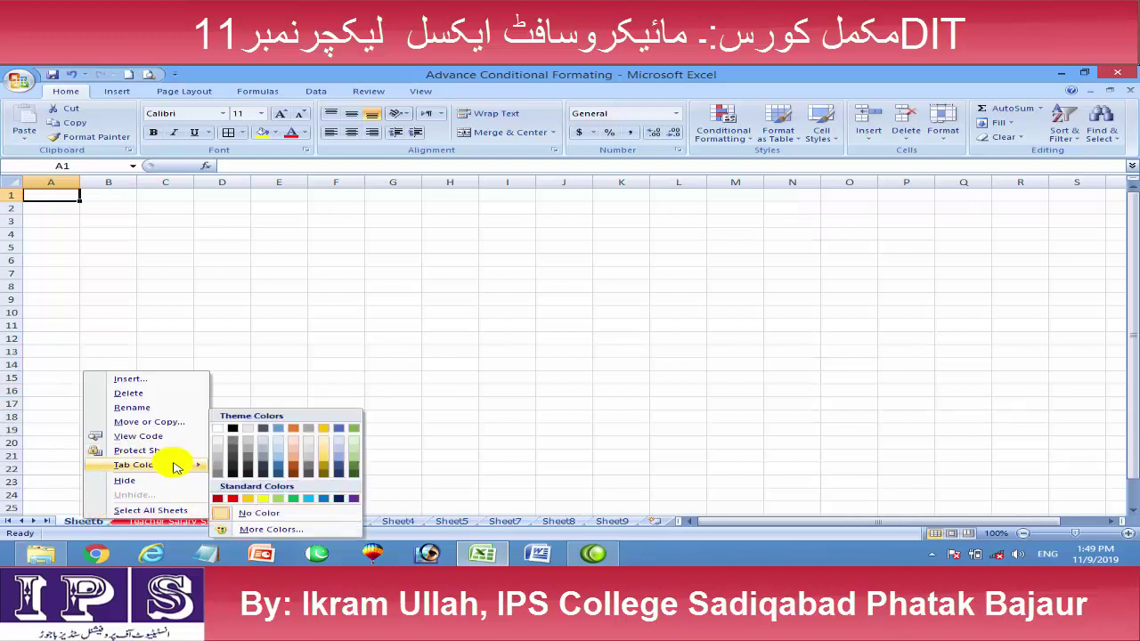
{"action": "left_click", "coordinate": [318, 497]}
{"action": "left_click", "coordinate": [297, 522]}
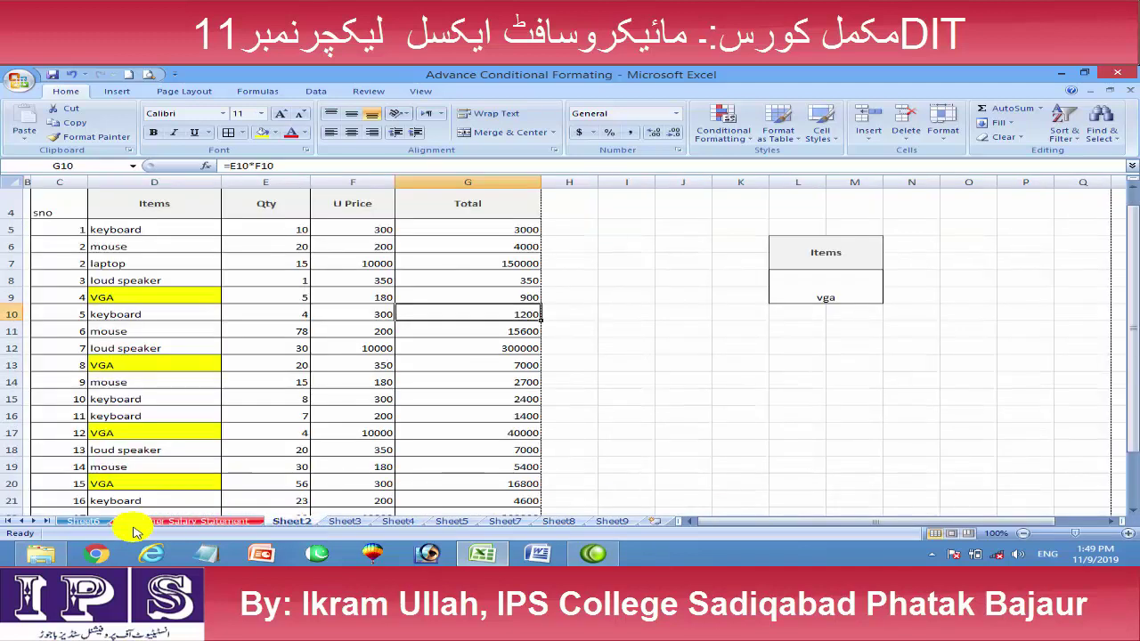
{"action": "left_click", "coordinate": [178, 522]}
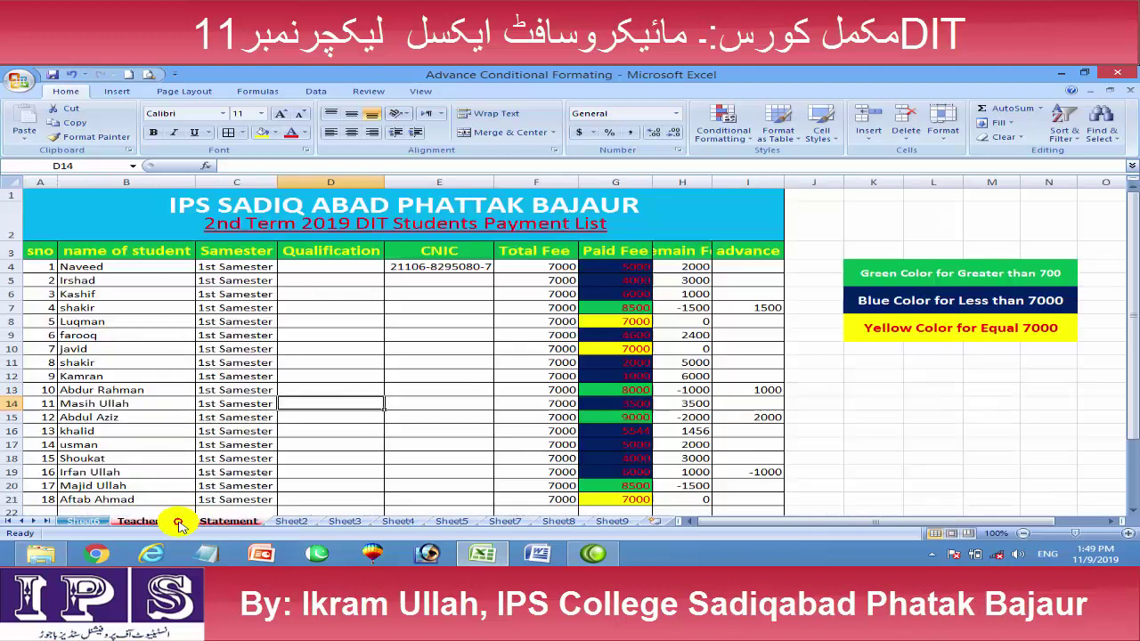
Browse the Home Format menu without choosing anything and select a cell on the sheet
{"action": "left_click", "coordinate": [942, 130]}
{"action": "mouse_move", "coordinate": [978, 316]}
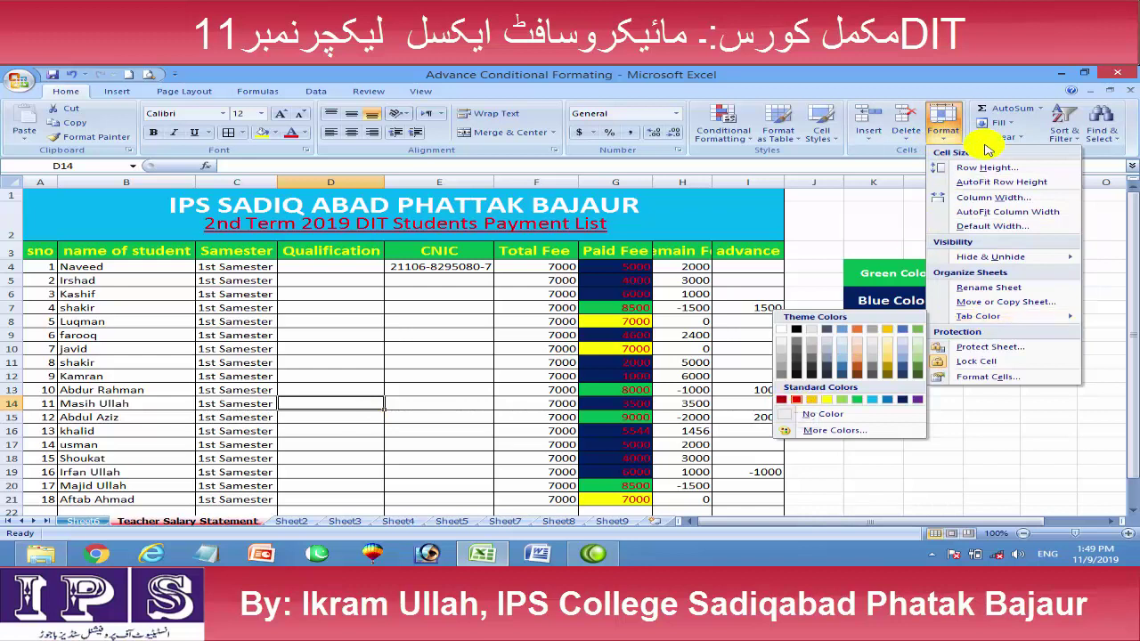
{"action": "left_click", "coordinate": [944, 126]}
{"action": "left_click", "coordinate": [953, 138]}
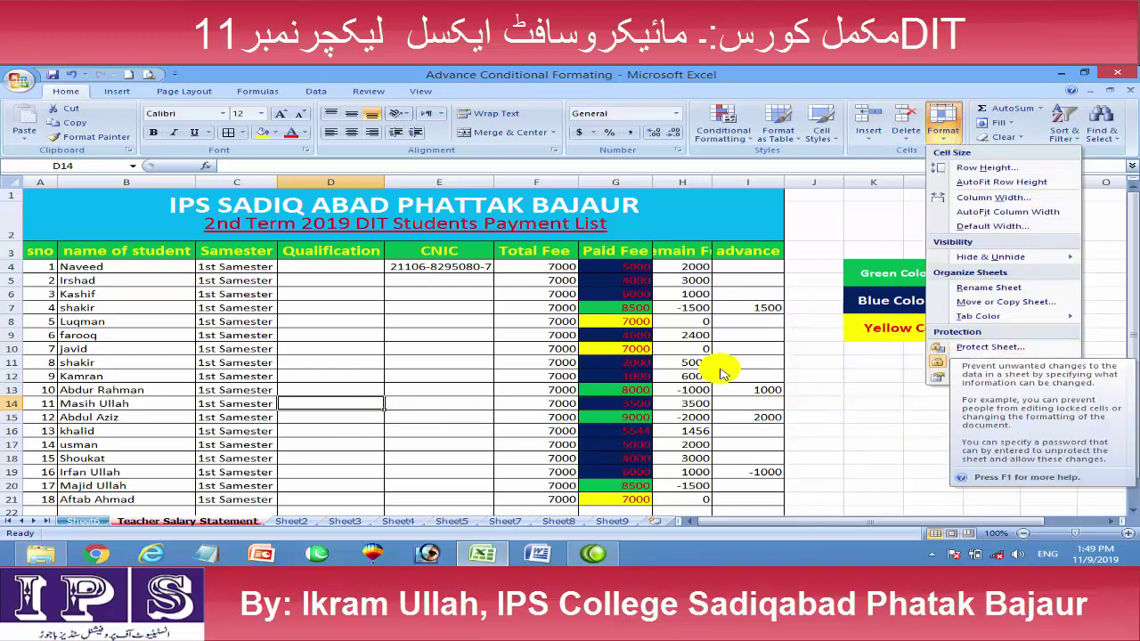
{"action": "left_click", "coordinate": [529, 384]}
{"action": "left_click", "coordinate": [209, 352]}
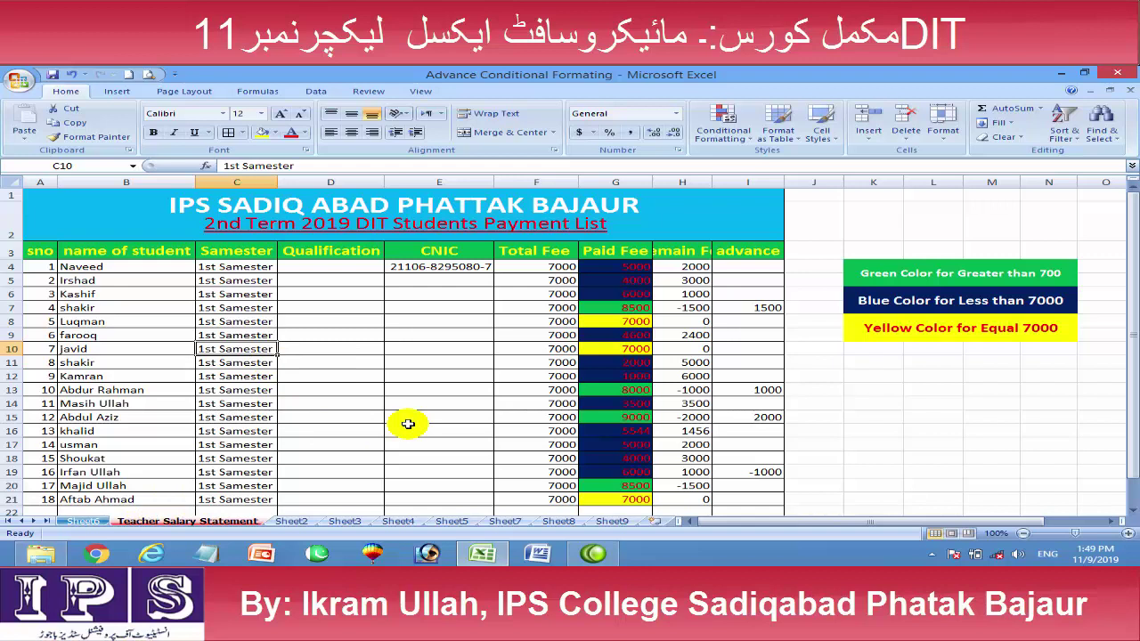
Protect the Teacher Salary Statement sheet with a password, re-entering it to confirm
{"action": "left_click", "coordinate": [942, 122]}
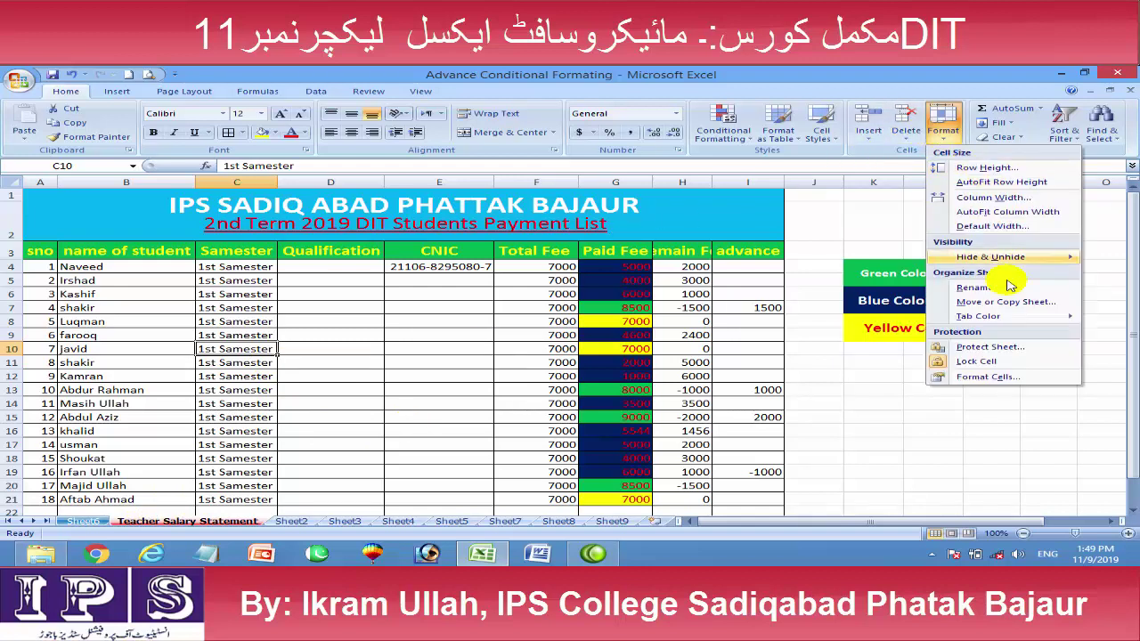
{"action": "left_click", "coordinate": [989, 346]}
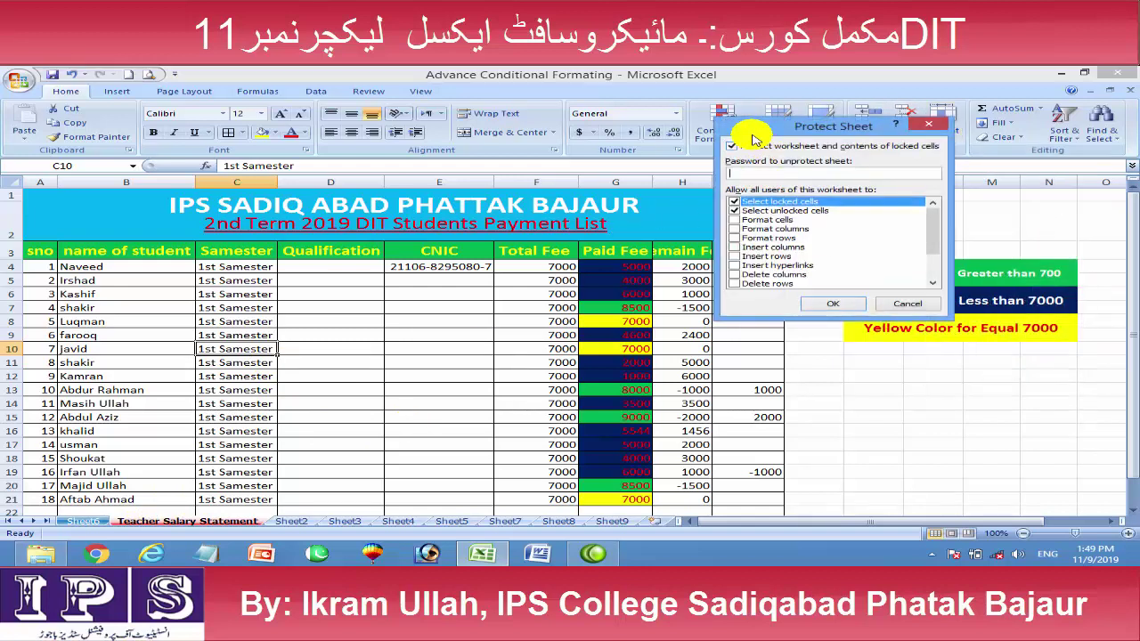
{"action": "left_click_drag", "start_coordinate": [752, 133], "coordinate": [392, 167]}
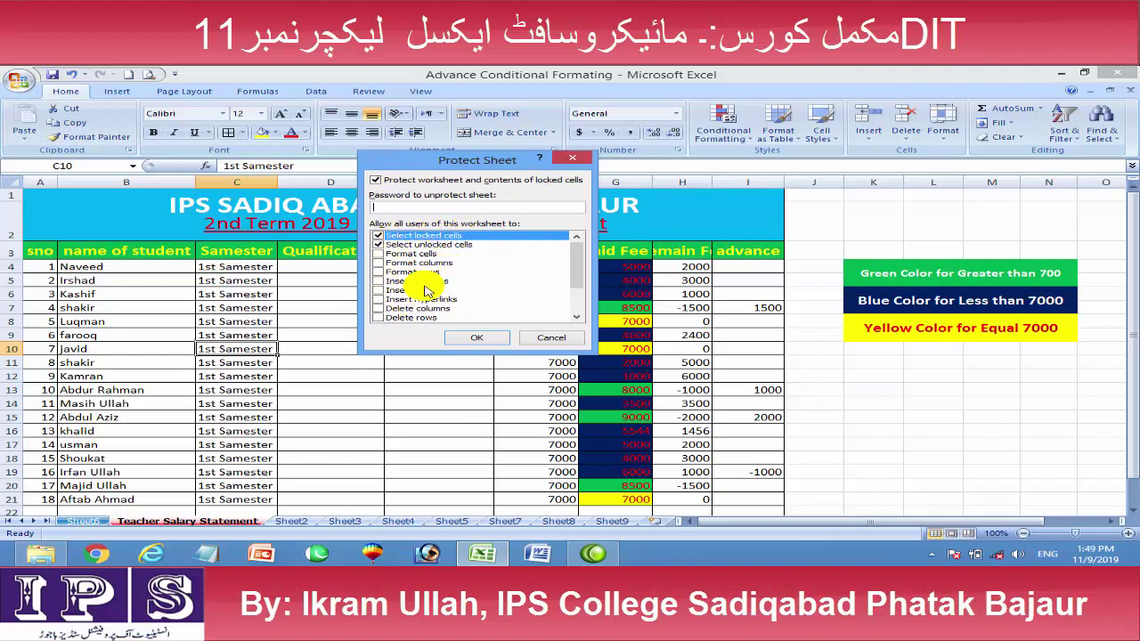
{"action": "mouse_move", "coordinate": [577, 247]}
{"action": "left_mouse_down"}
{"action": "mouse_move", "coordinate": [574, 305]}
{"action": "mouse_move", "coordinate": [577, 253]}
{"action": "left_mouse_up"}
{"action": "left_click", "coordinate": [409, 209]}
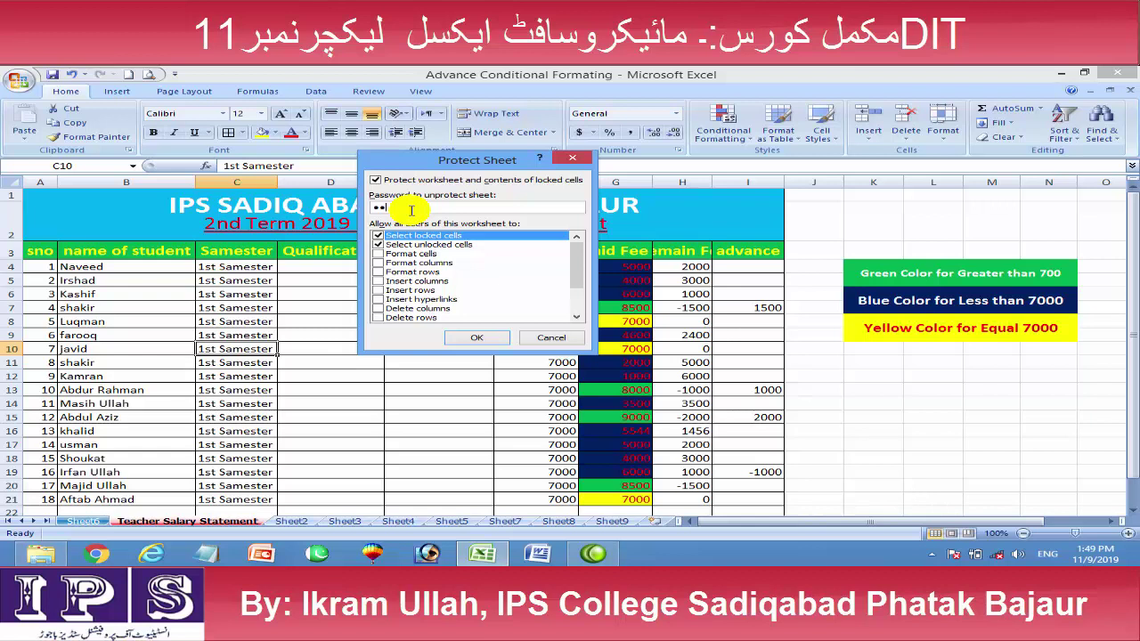
{"action": "left_click", "coordinate": [477, 337]}
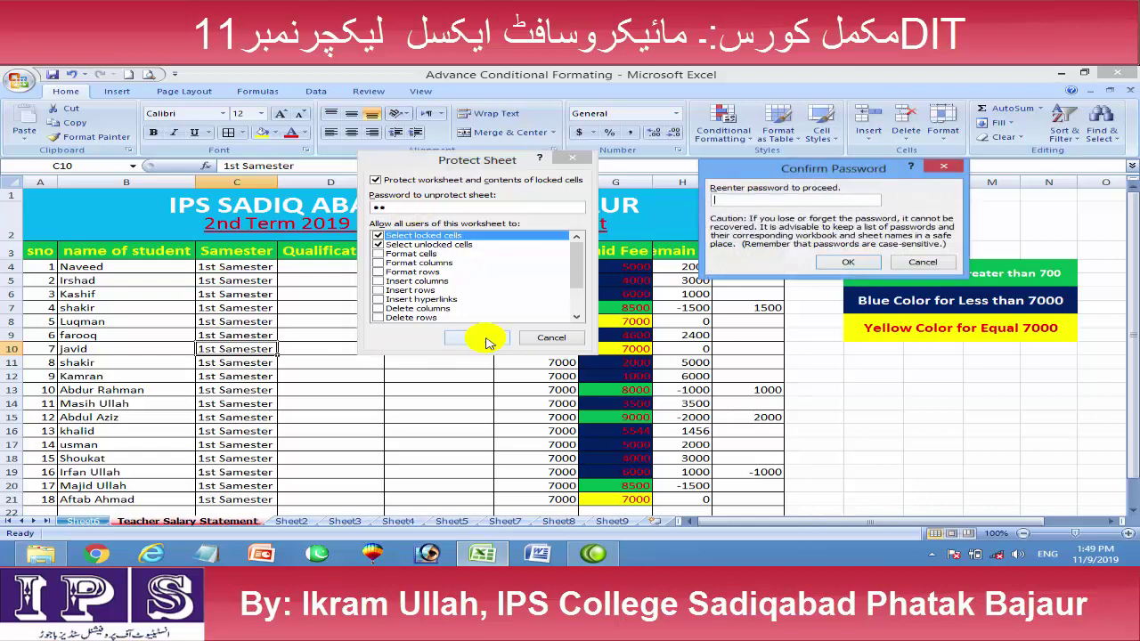
{"action": "left_click", "coordinate": [848, 262]}
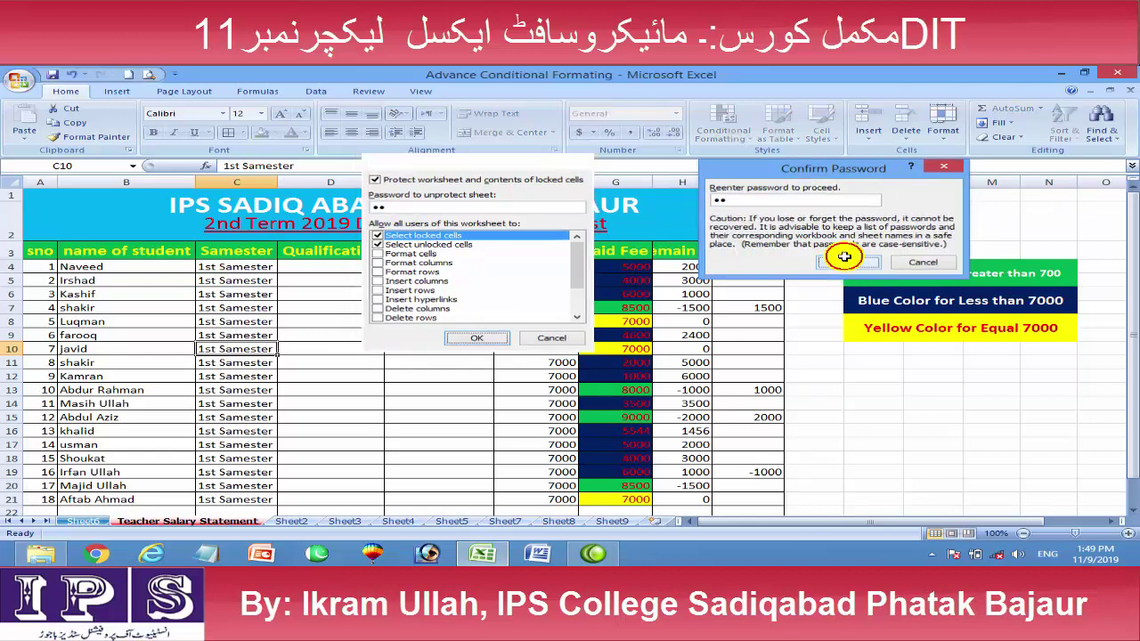
{"action": "left_click", "coordinate": [260, 361]}
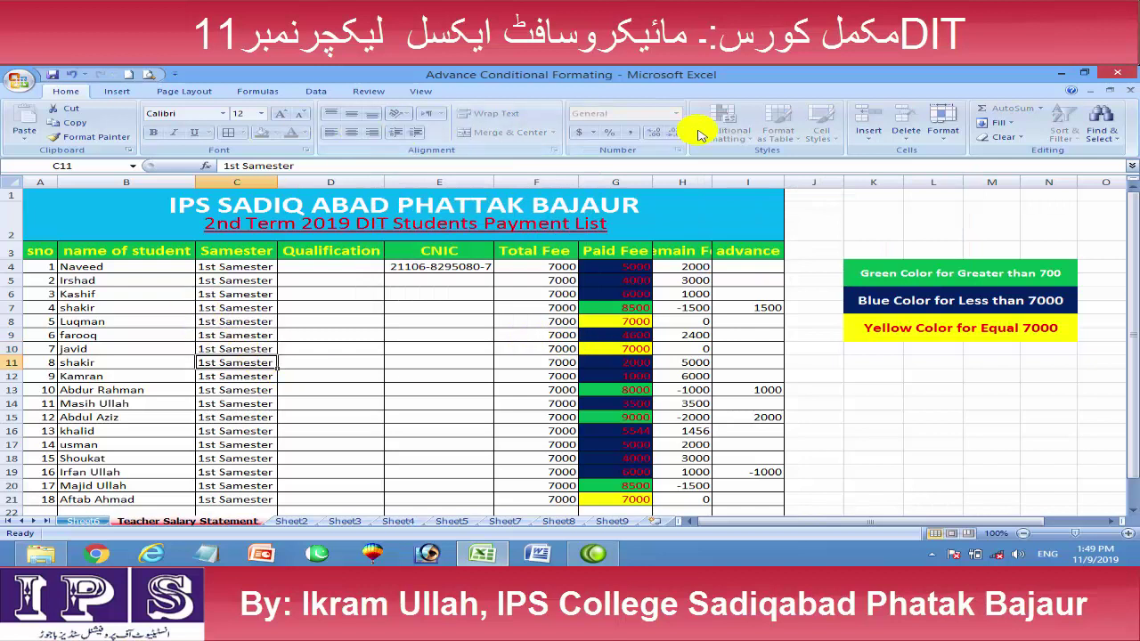
Try editing cells D7:F11 and dismiss the protected-sheet warning
{"action": "mouse_move", "coordinate": [323, 308]}
{"action": "left_mouse_down"}
{"action": "mouse_move", "coordinate": [543, 368]}
{"action": "mouse_move", "coordinate": [508, 368]}
{"action": "left_mouse_up"}
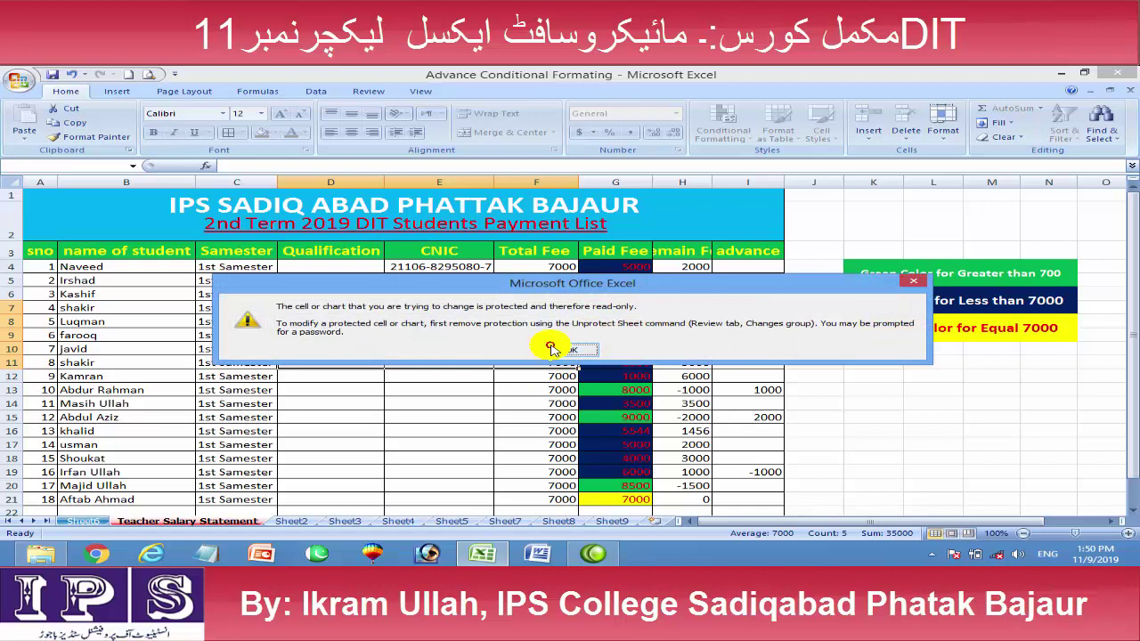
{"action": "left_click", "coordinate": [507, 357]}
{"action": "left_click", "coordinate": [349, 354]}
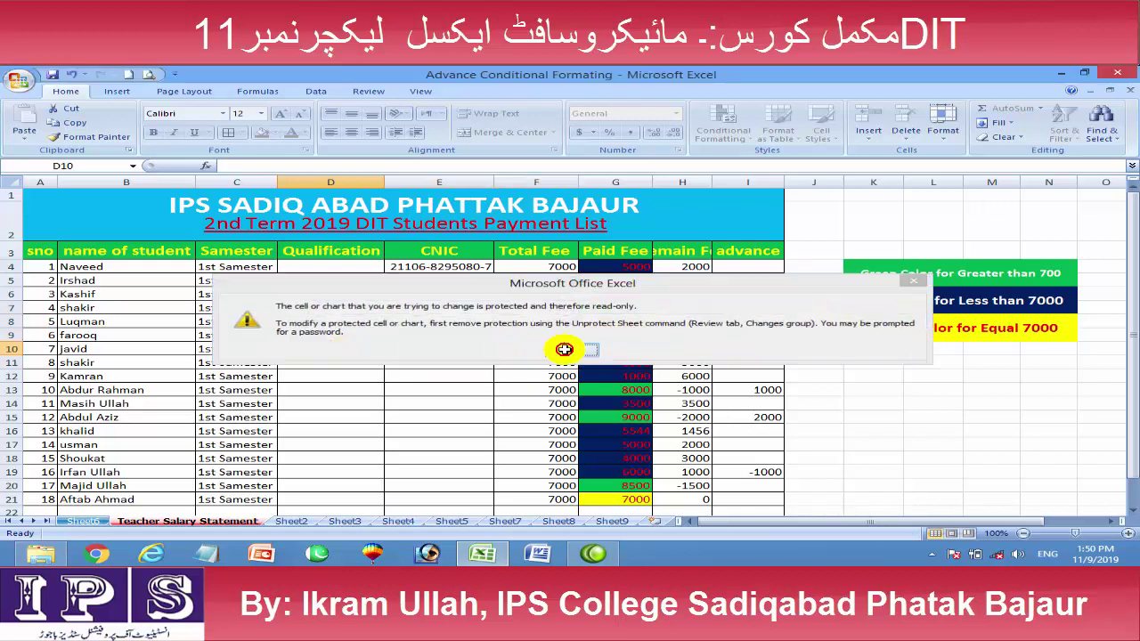
{"action": "left_click", "coordinate": [561, 349]}
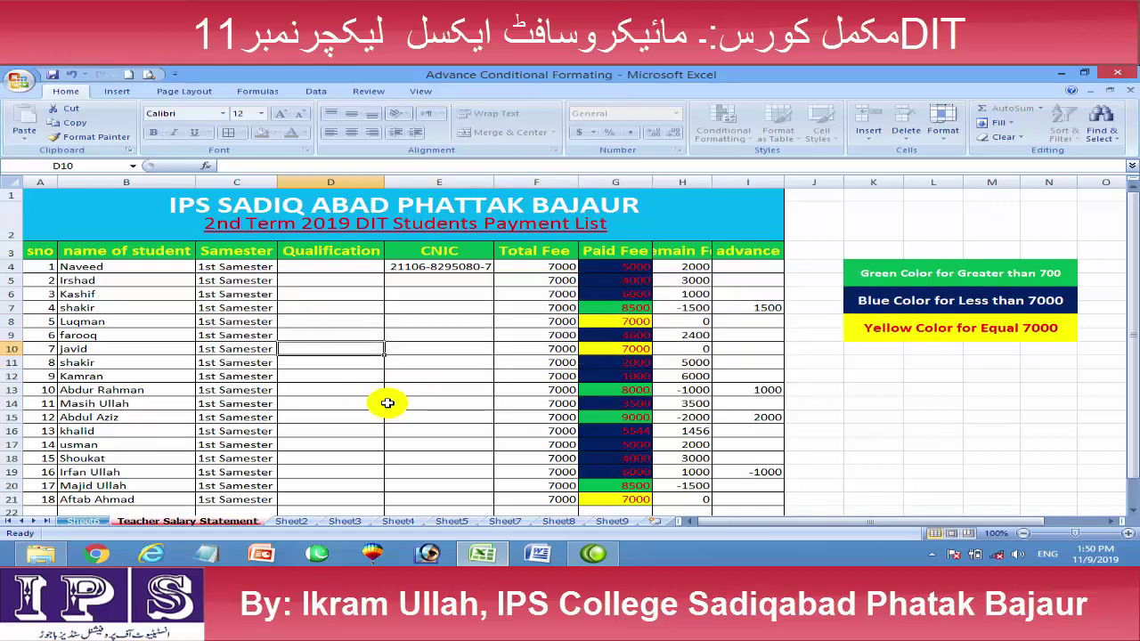
Unprotect the Teacher Salary Statement sheet by entering its password
{"action": "left_click", "coordinate": [953, 142]}
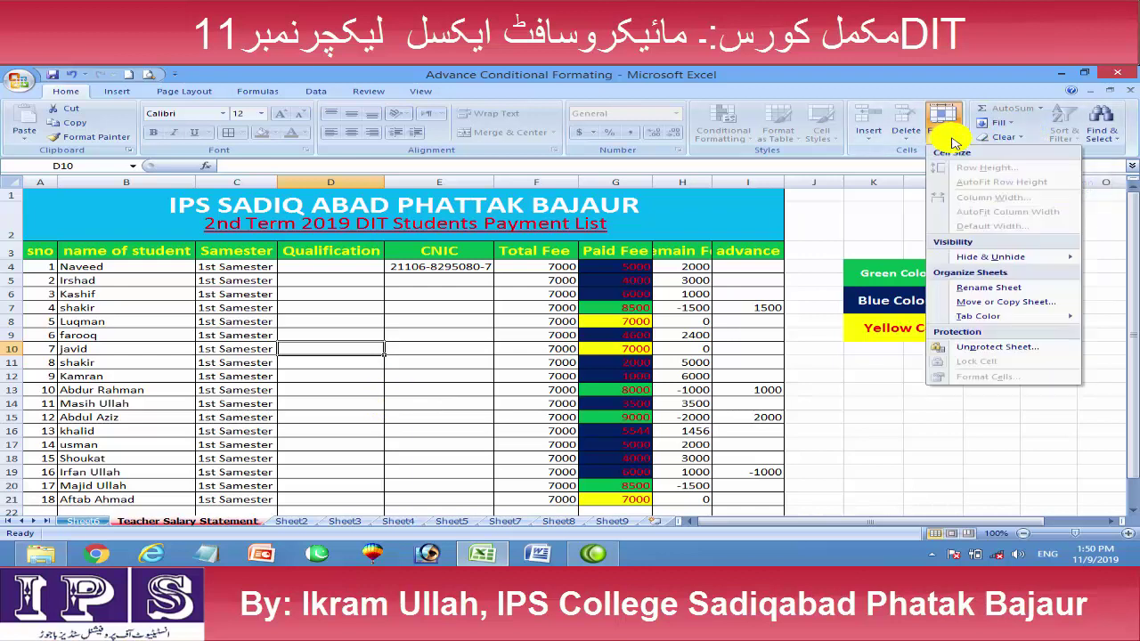
{"action": "left_click", "coordinate": [980, 347]}
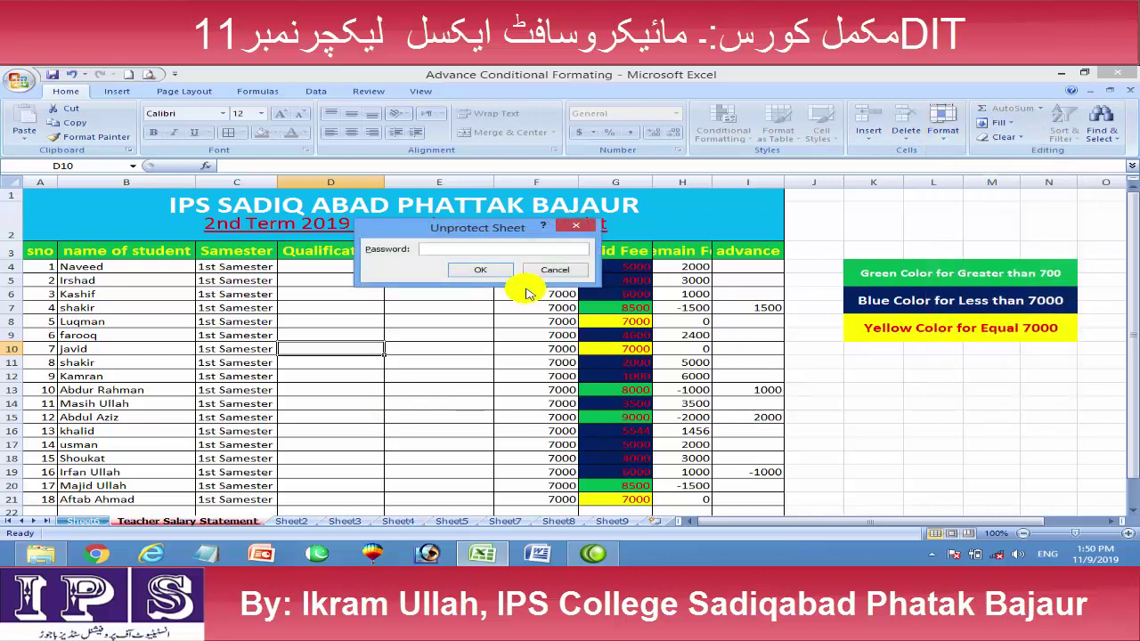
{"action": "left_click", "coordinate": [480, 270]}
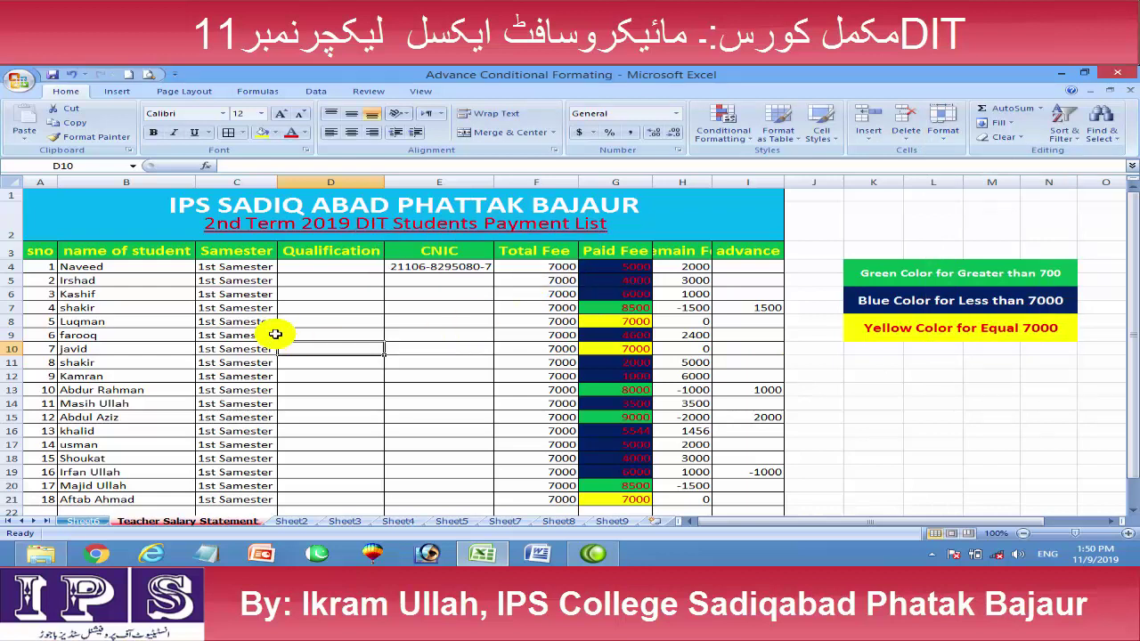
{"action": "left_click", "coordinate": [940, 134]}
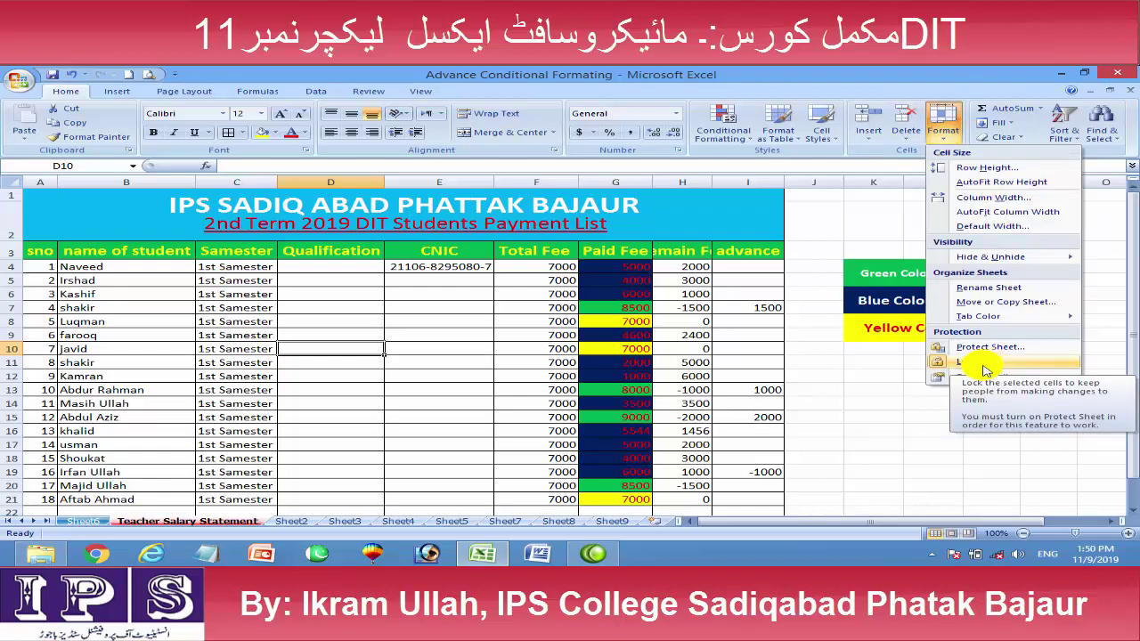
{"action": "left_click", "coordinate": [657, 524]}
On Sheet10, apply All Borders to the range D3:M19
{"action": "left_click", "coordinate": [657, 524]}
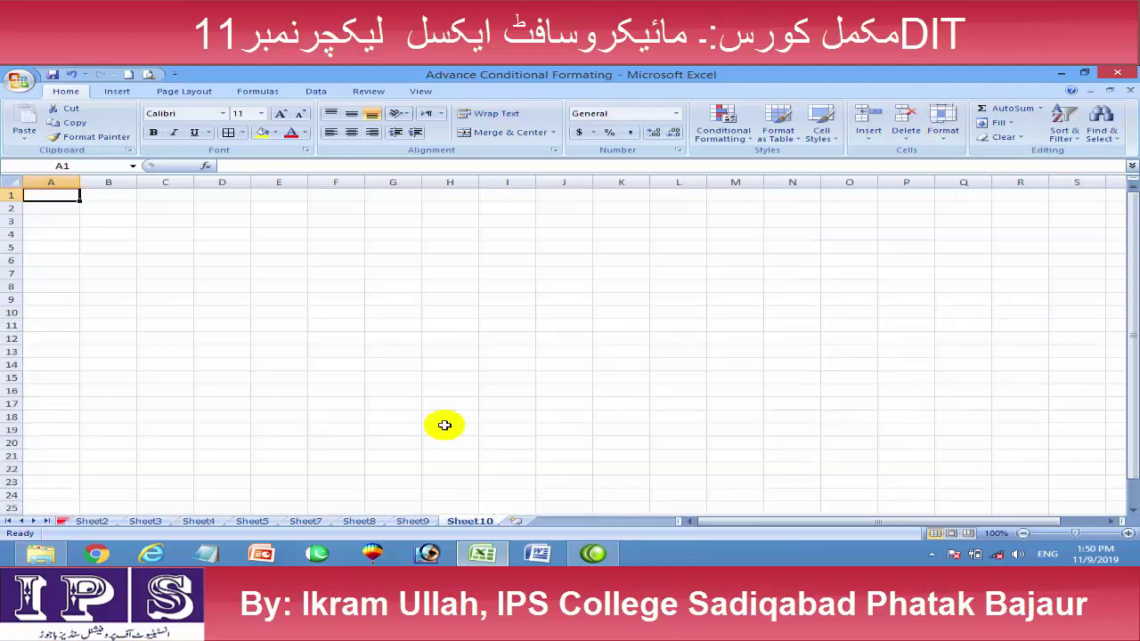
{"action": "left_click_drag", "start_coordinate": [270, 276], "coordinate": [719, 471]}
{"action": "left_click", "coordinate": [942, 129]}
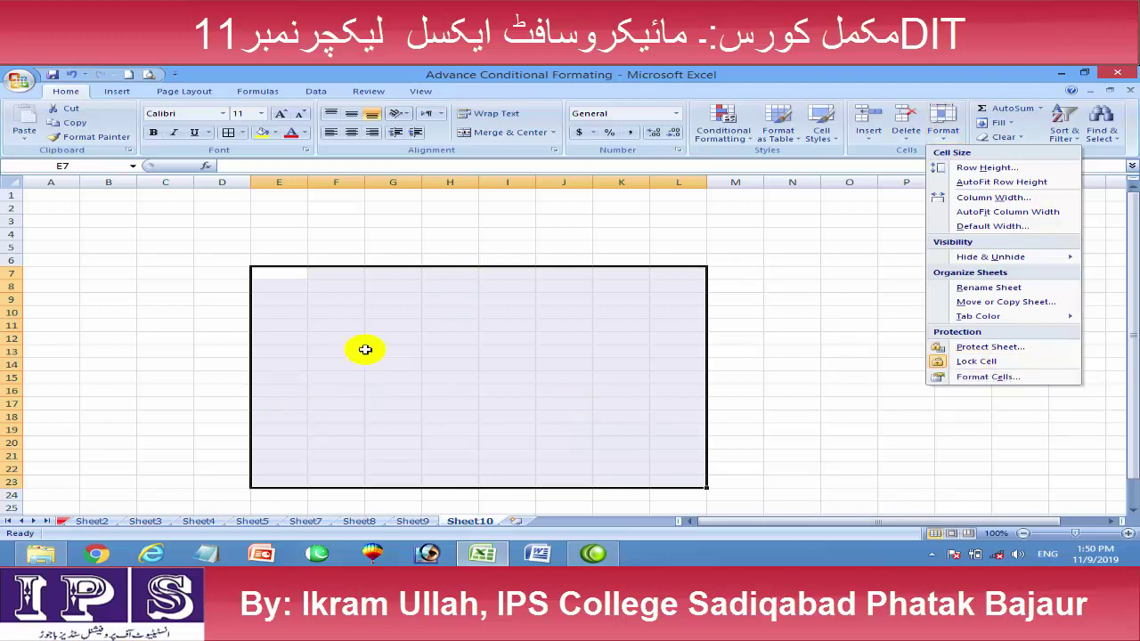
{"action": "left_click", "coordinate": [300, 264]}
{"action": "left_click", "coordinate": [259, 208]}
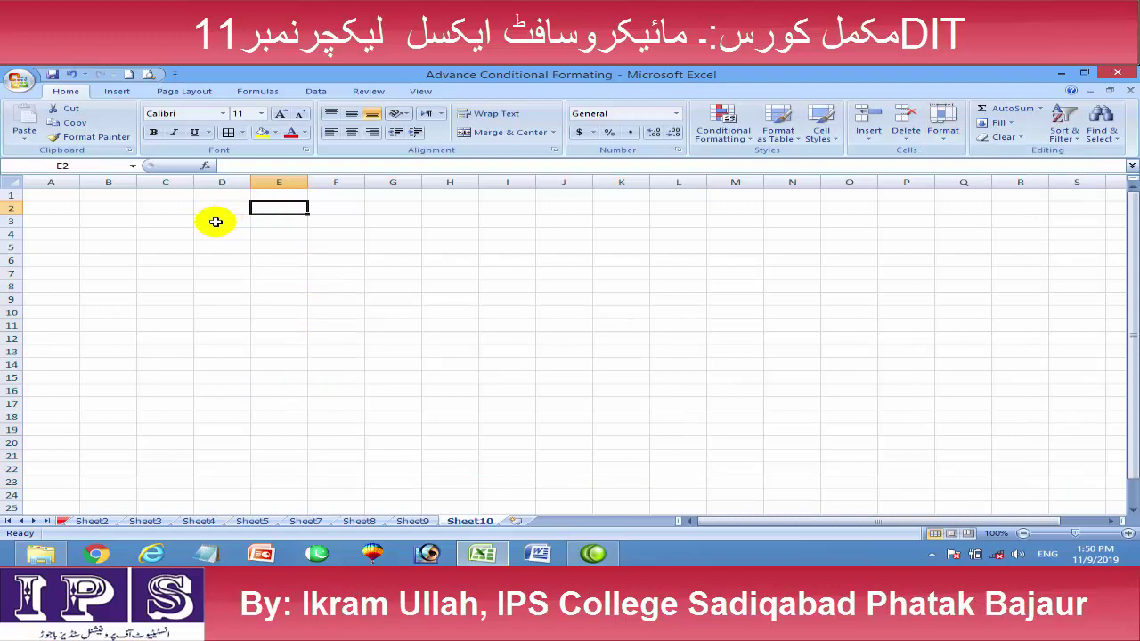
{"action": "left_click_drag", "start_coordinate": [222, 239], "coordinate": [715, 448]}
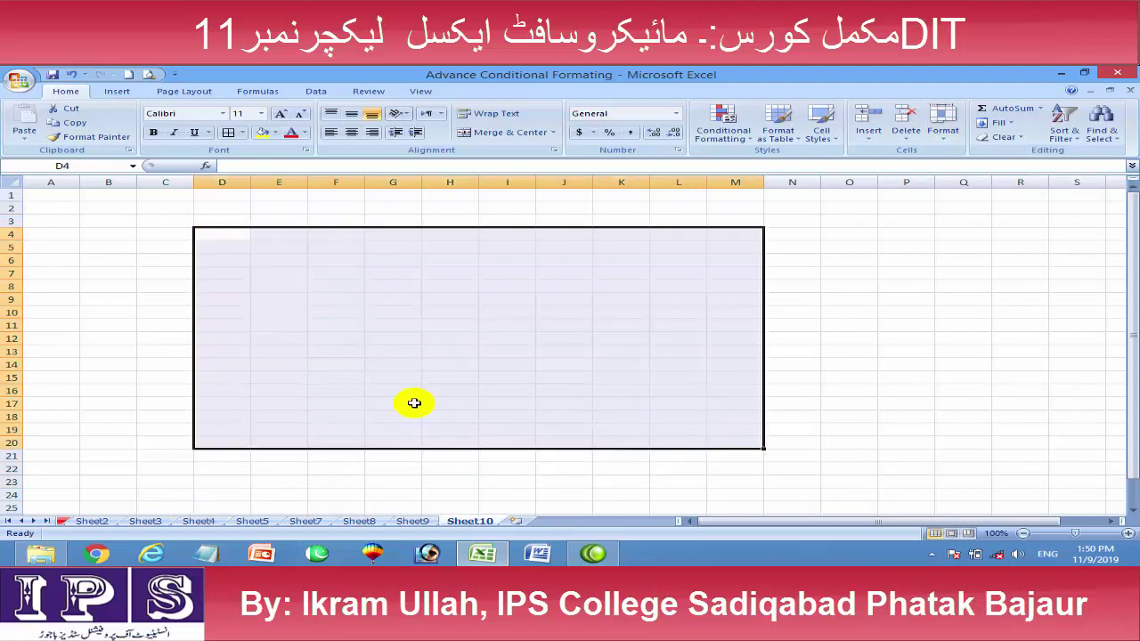
{"action": "left_click", "coordinate": [790, 363]}
{"action": "left_click", "coordinate": [220, 223]}
{"action": "left_click_drag", "start_coordinate": [220, 224], "coordinate": [720, 428]}
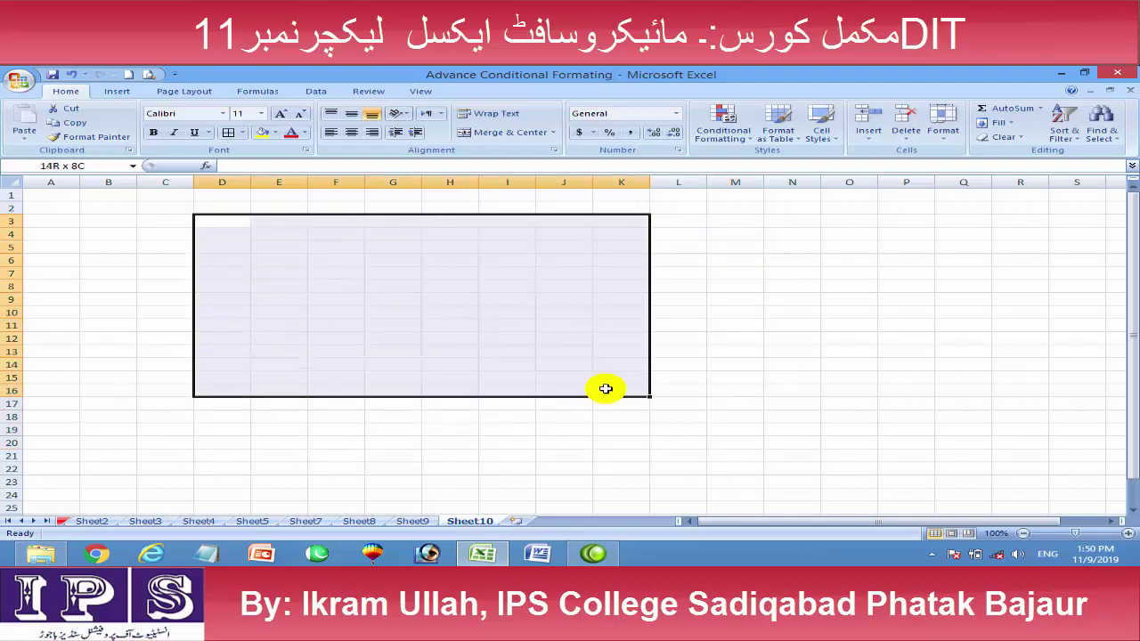
{"action": "left_click", "coordinate": [221, 133]}
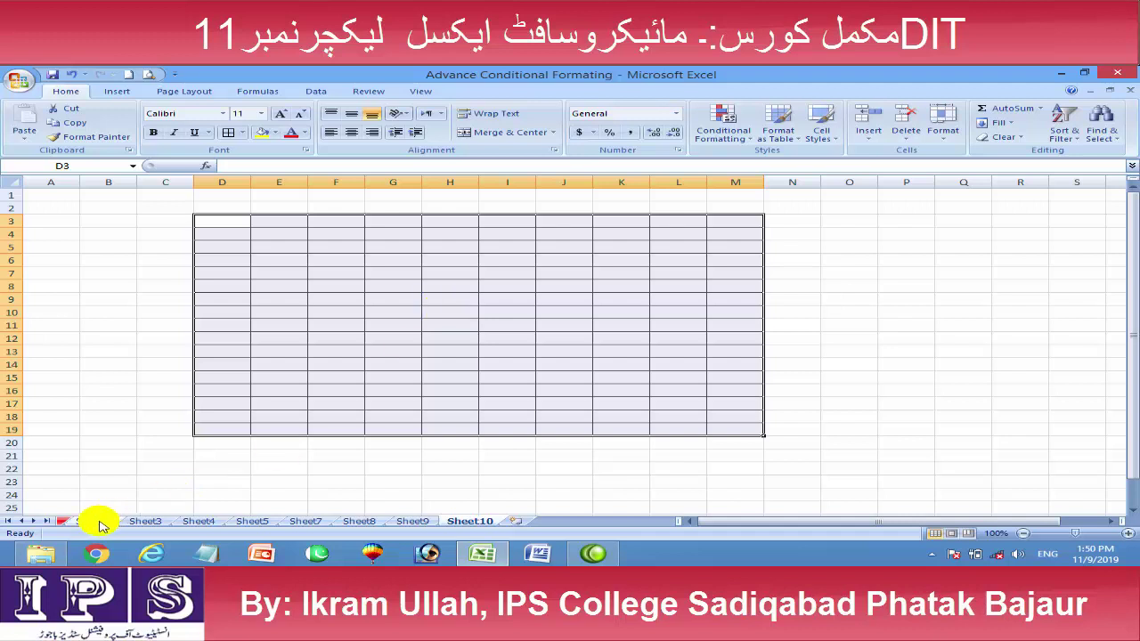
Toggle cell locking on D3:M17 from the Format menu, then bring Camtasia Studio forward
{"action": "mouse_move", "coordinate": [224, 222]}
{"action": "left_mouse_down"}
{"action": "mouse_move", "coordinate": [716, 403]}
{"action": "mouse_move", "coordinate": [734, 427]}
{"action": "left_mouse_up"}
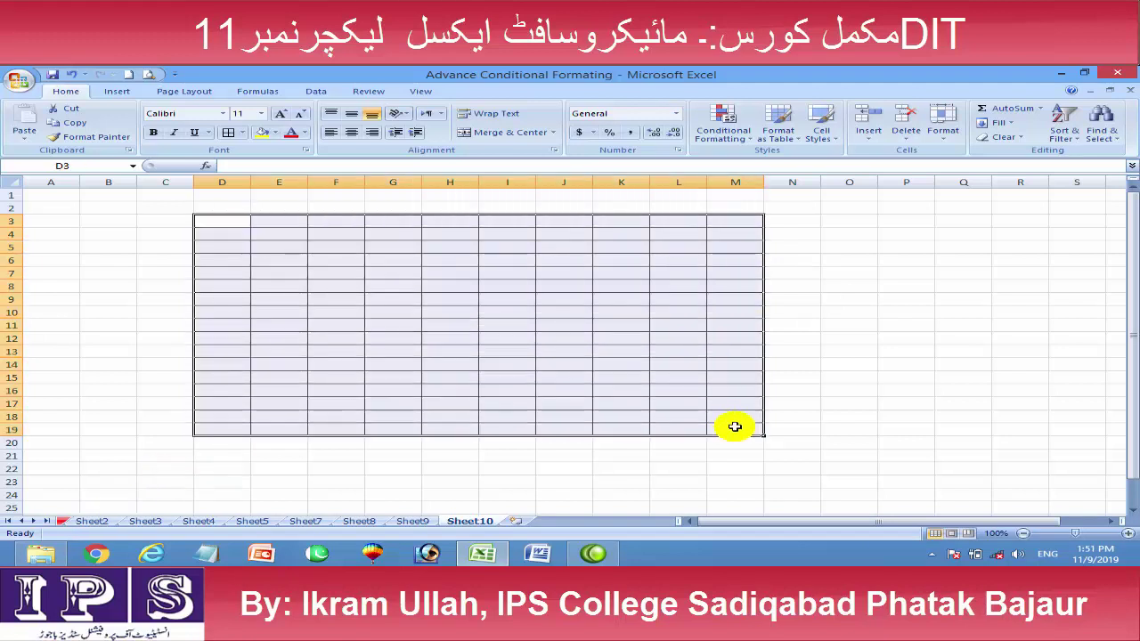
{"action": "left_click", "coordinate": [944, 125]}
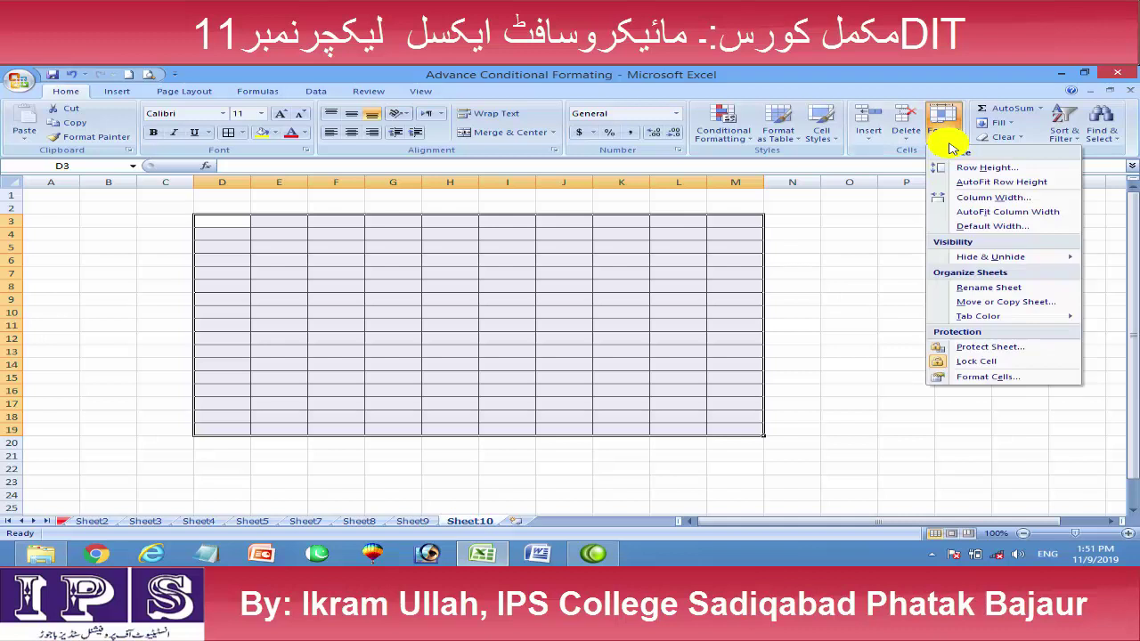
{"action": "left_click", "coordinate": [974, 362]}
{"action": "left_click", "coordinate": [941, 125]}
{"action": "left_click", "coordinate": [952, 361]}
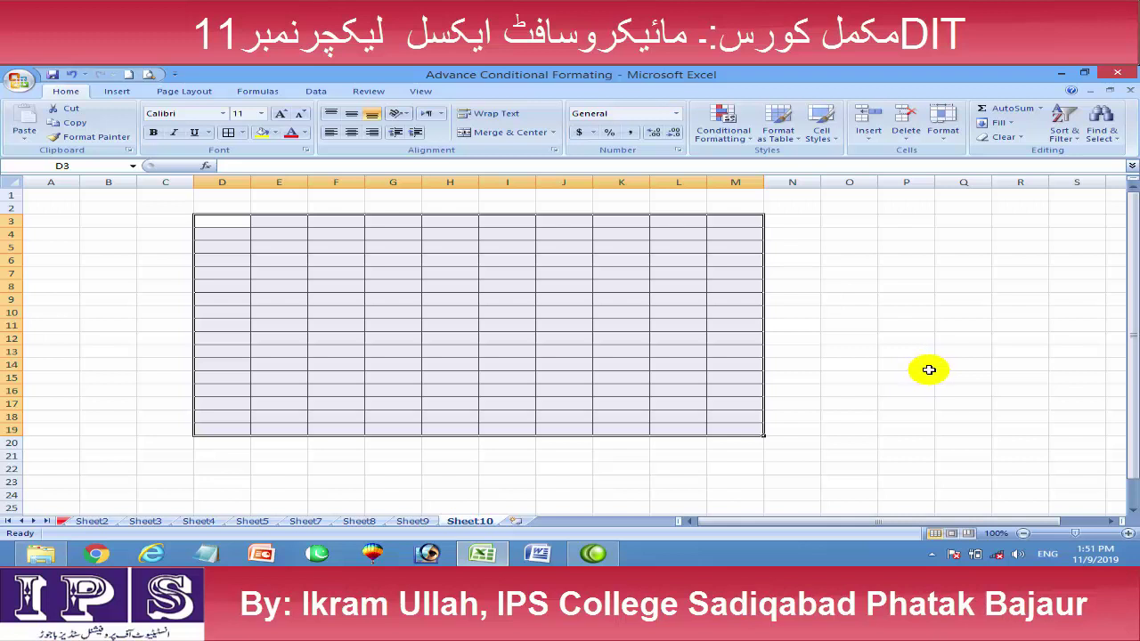
{"action": "left_click", "coordinate": [943, 124]}
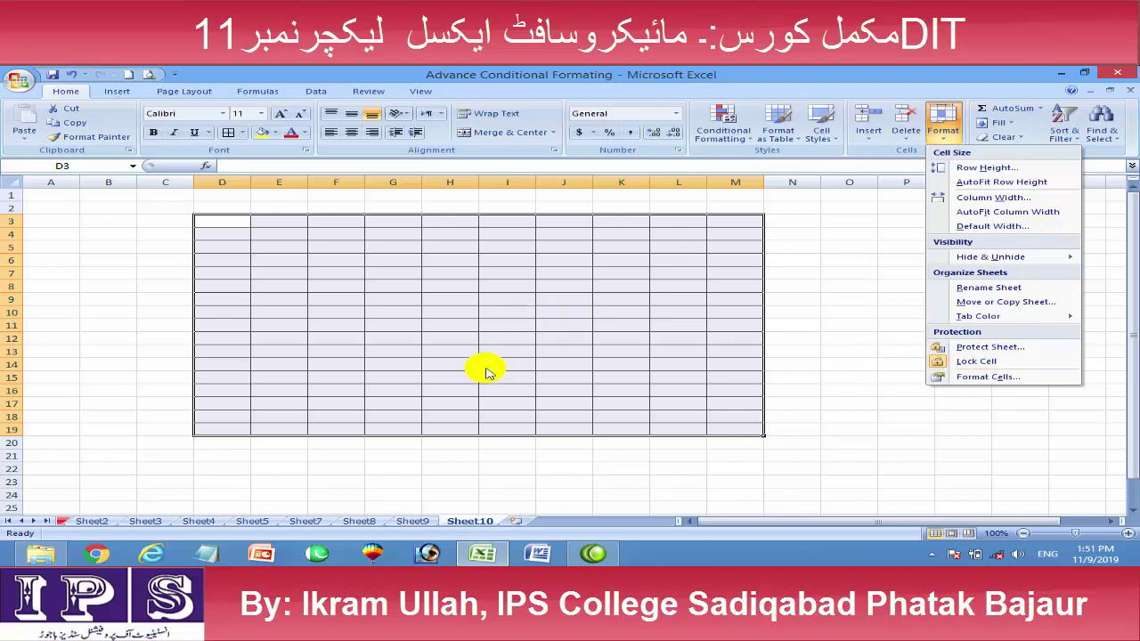
{"action": "left_click", "coordinate": [589, 552]}
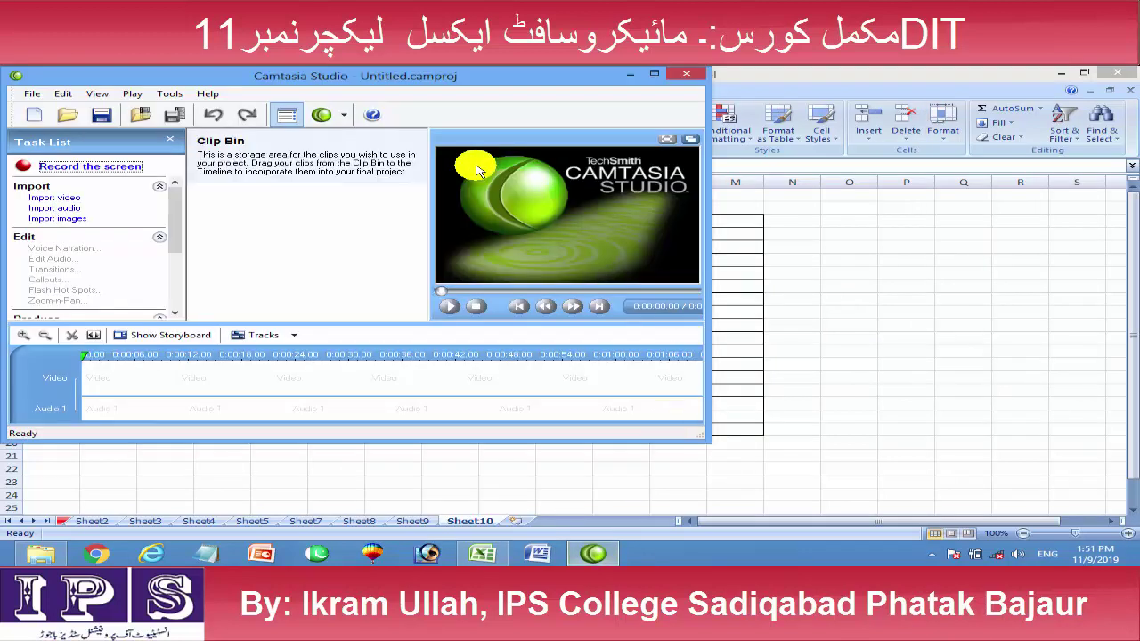
{"action": "left_click", "coordinate": [931, 552]}
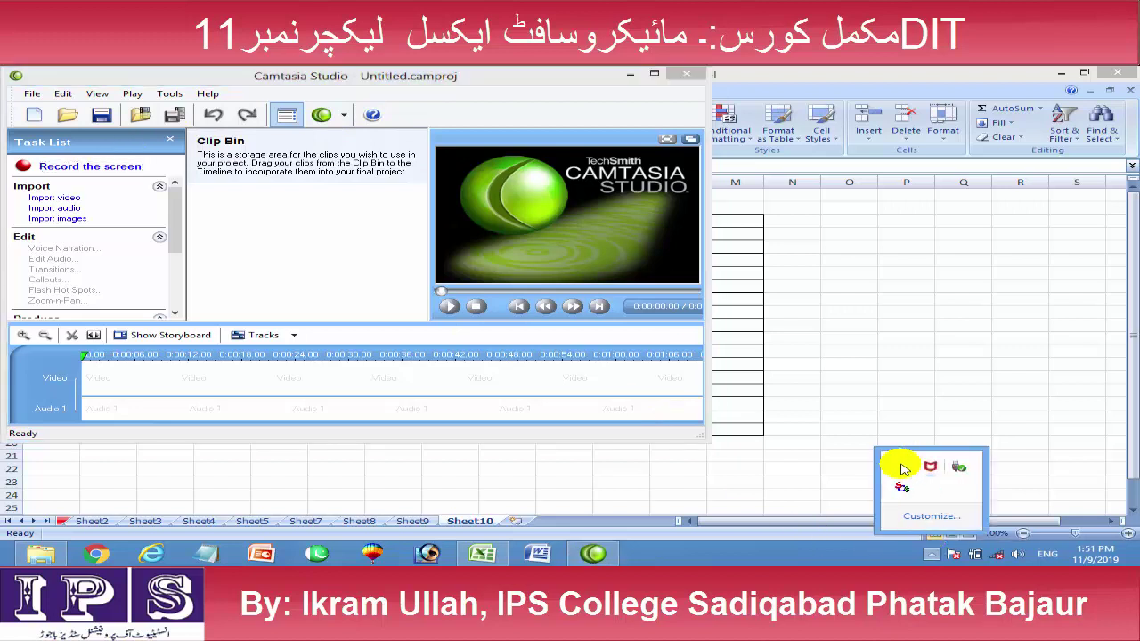